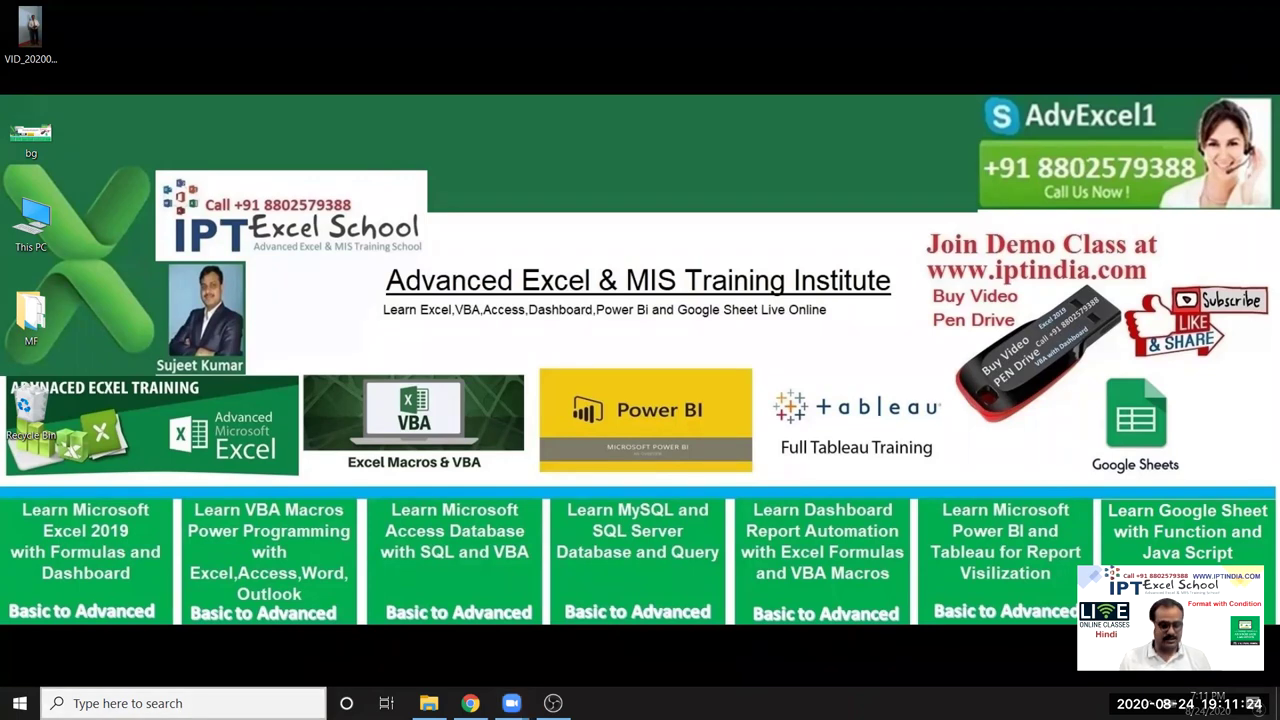
# Search for 'excel' from the taskbar and launch the Excel app.
pyautogui.write('excel')
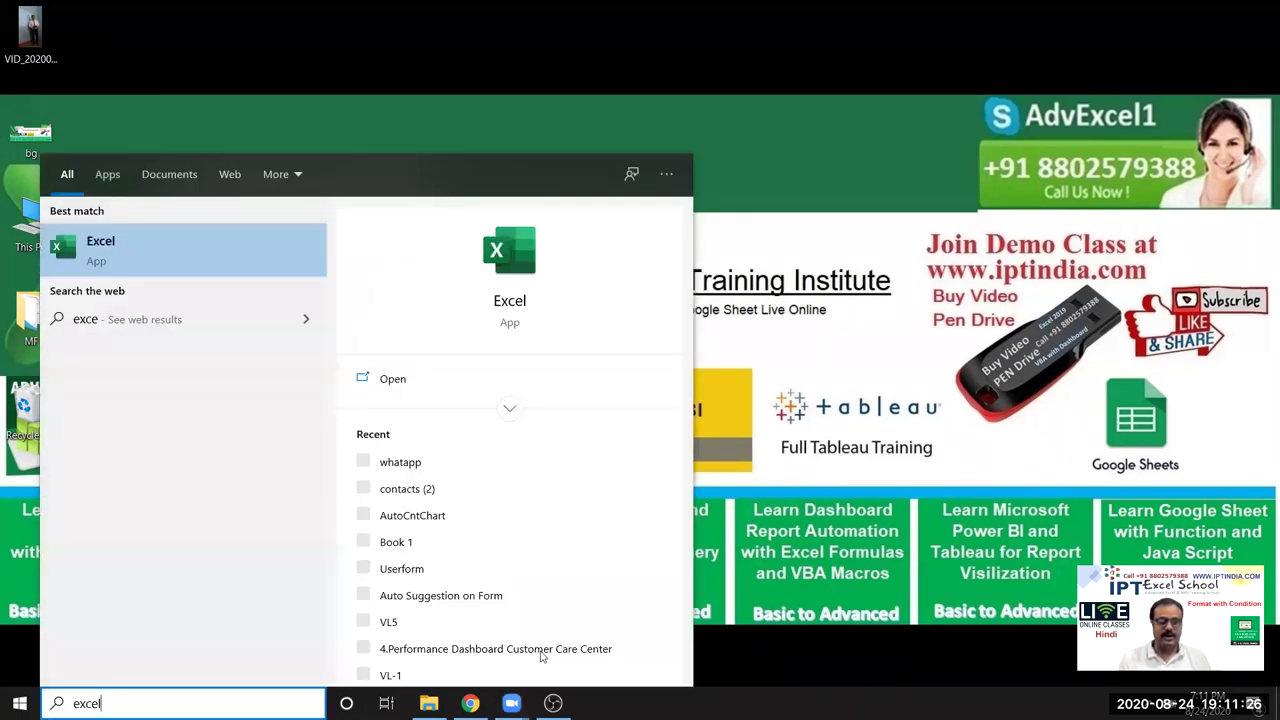
pyautogui.click(497, 300)
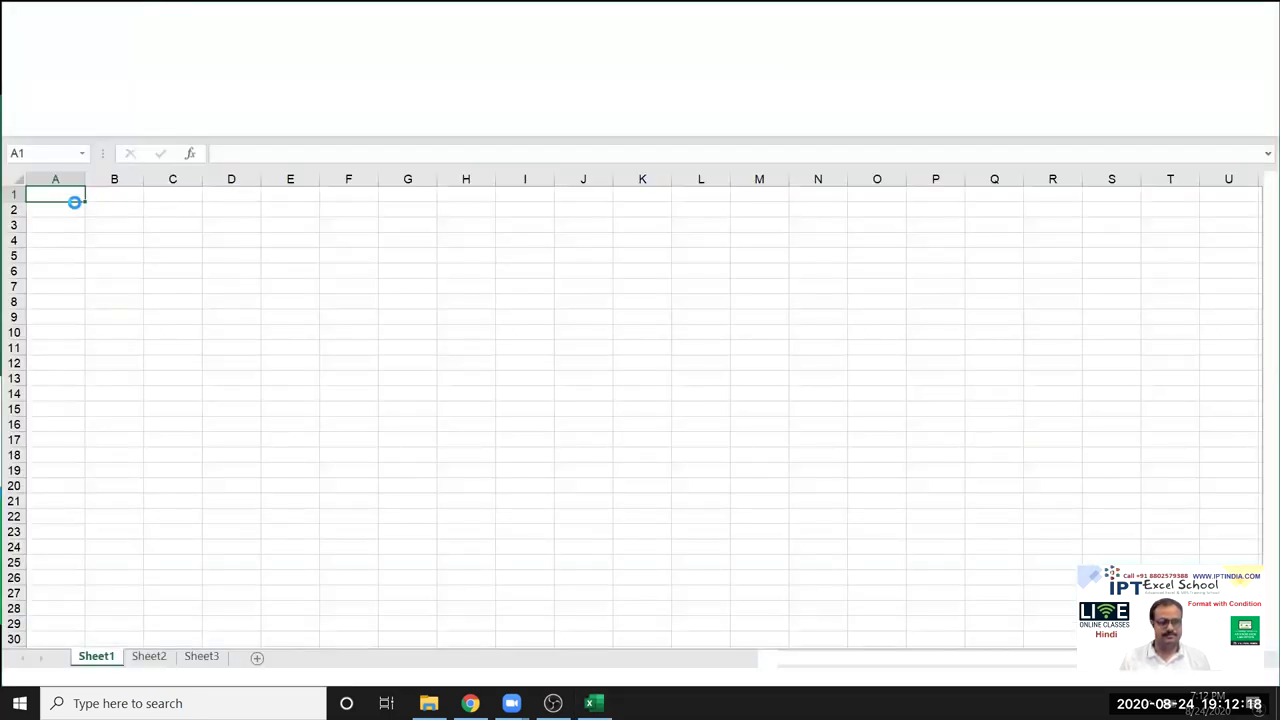
# Enter the header 'Sale' in A1 and the formula =RANDBETWEEN(10,90) in A2.
pyautogui.hotkey('shift', 'Right')
pyautogui.hotkey('shift', 'Right')
pyautogui.hotkey('shift', 'Right')
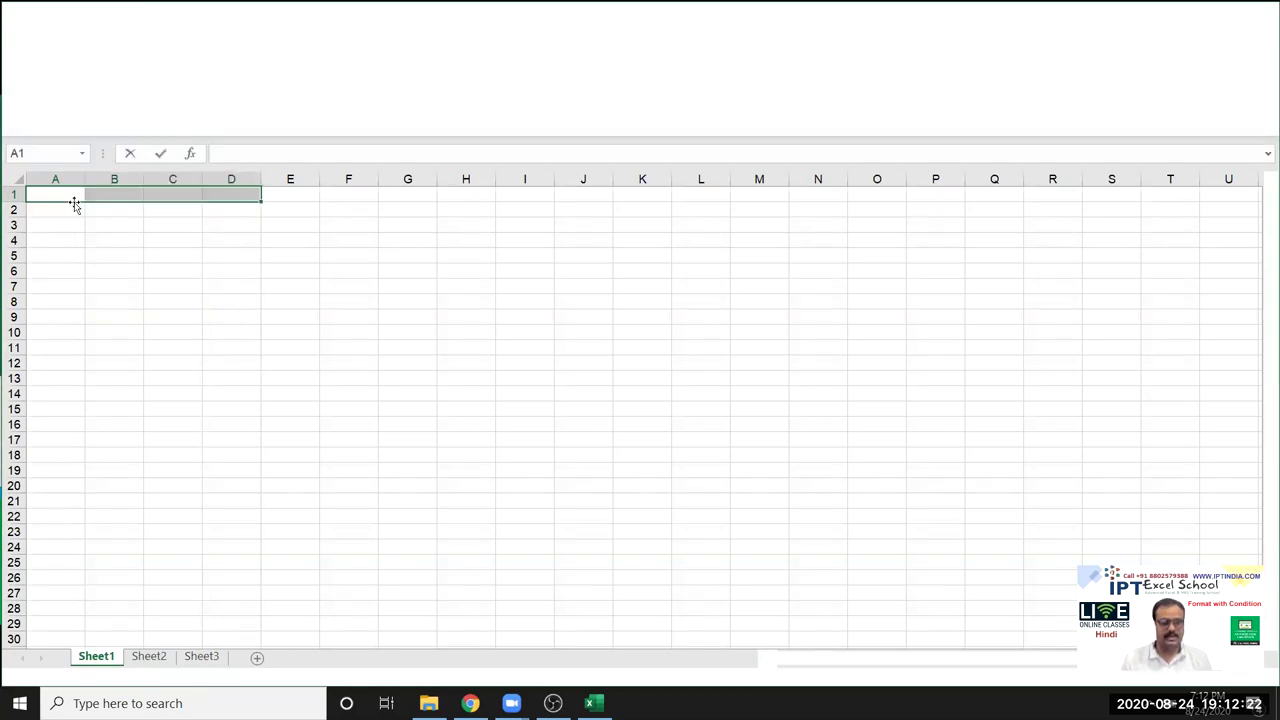
pyautogui.write('Sale')
pyautogui.click(45, 205)
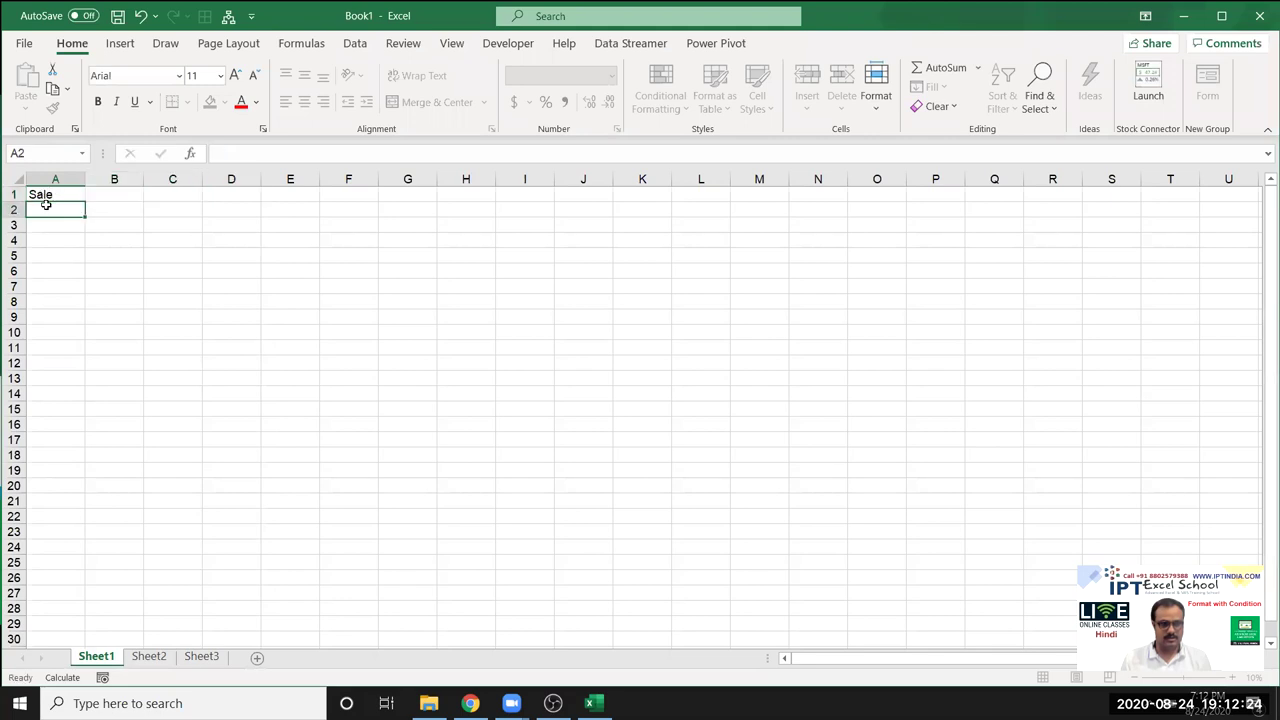
pyautogui.write('=ra')
pyautogui.press('Down')
pyautogui.press('Down')
pyautogui.press('Tab')
pyautogui.write('10,9')
pyautogui.click(77, 227)
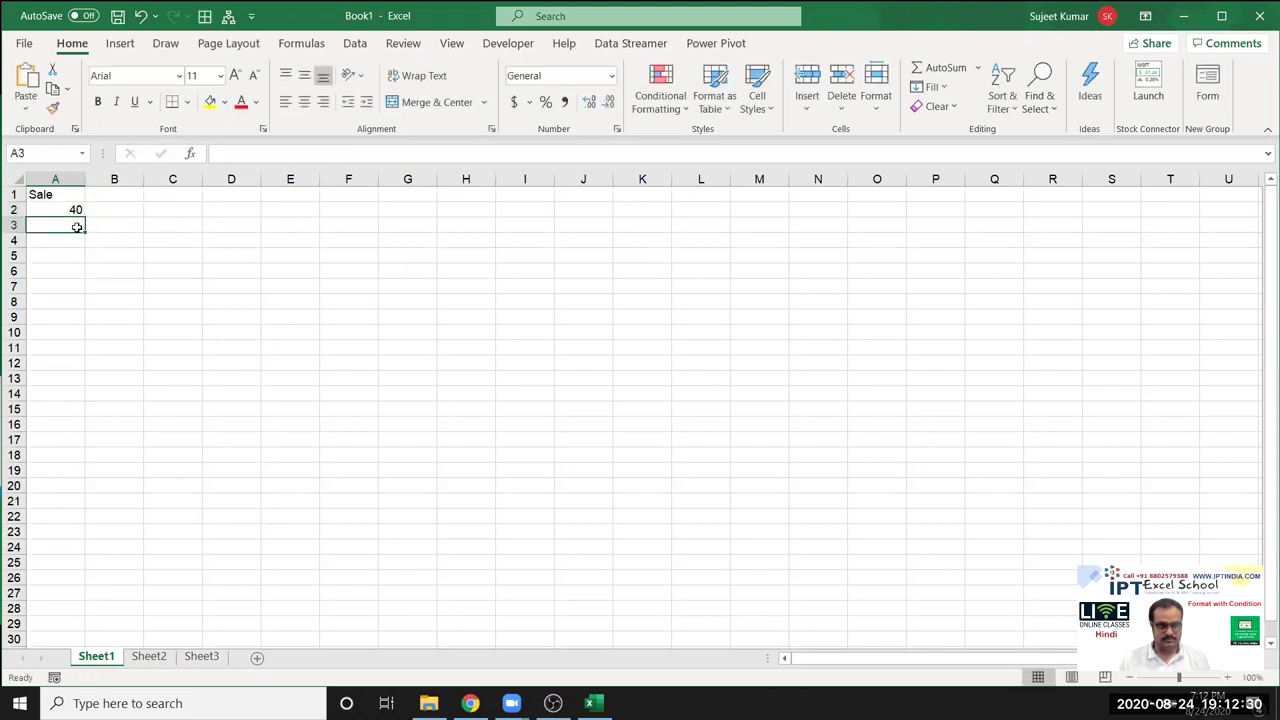
# Fill the formula down to A149 and paste the results back as fixed values.
pyautogui.moveTo(73, 209); pyautogui.dragTo(20, 700)
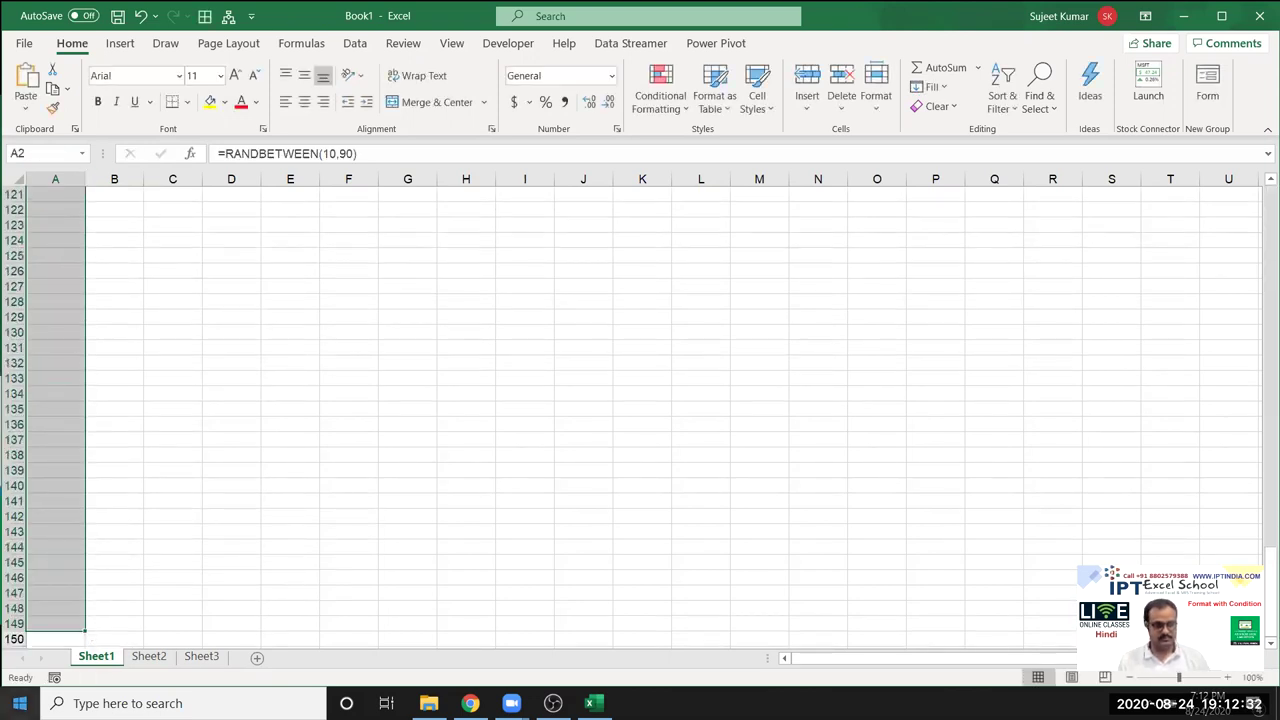
pyautogui.hotkey('ctrl', 'd')
pyautogui.hotkey('ctrl', 'c')
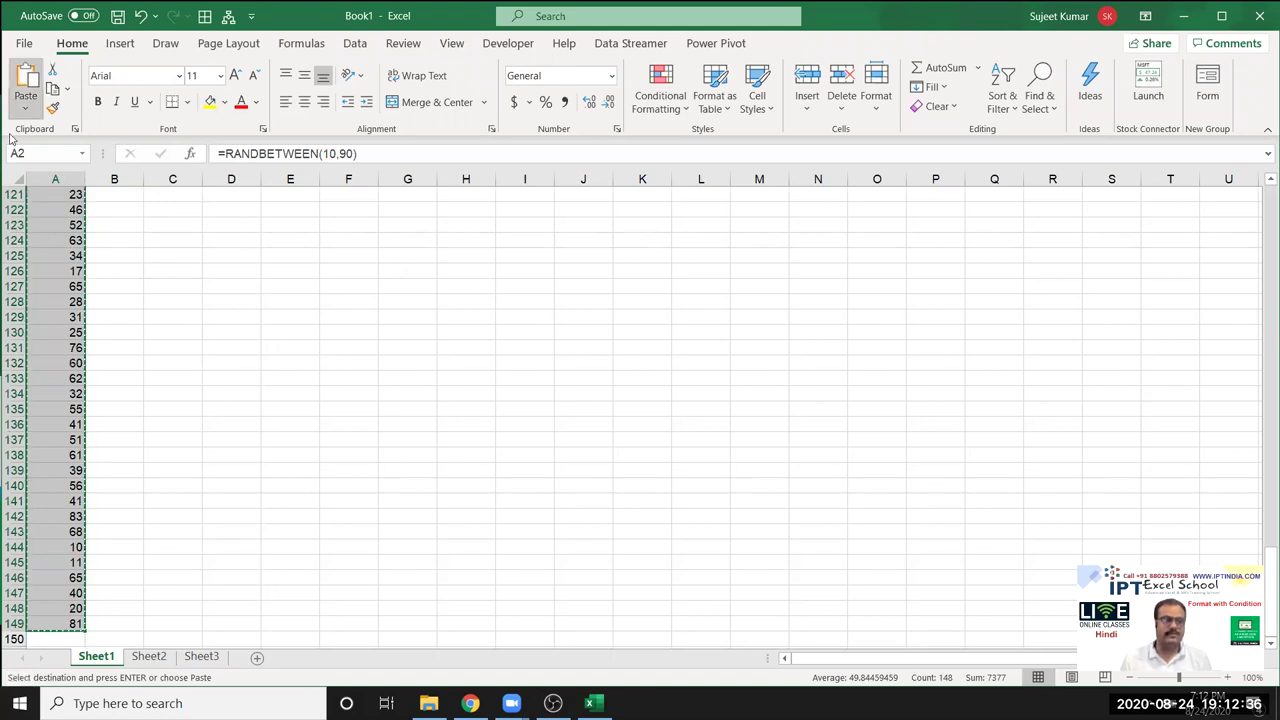
pyautogui.click(25, 106)
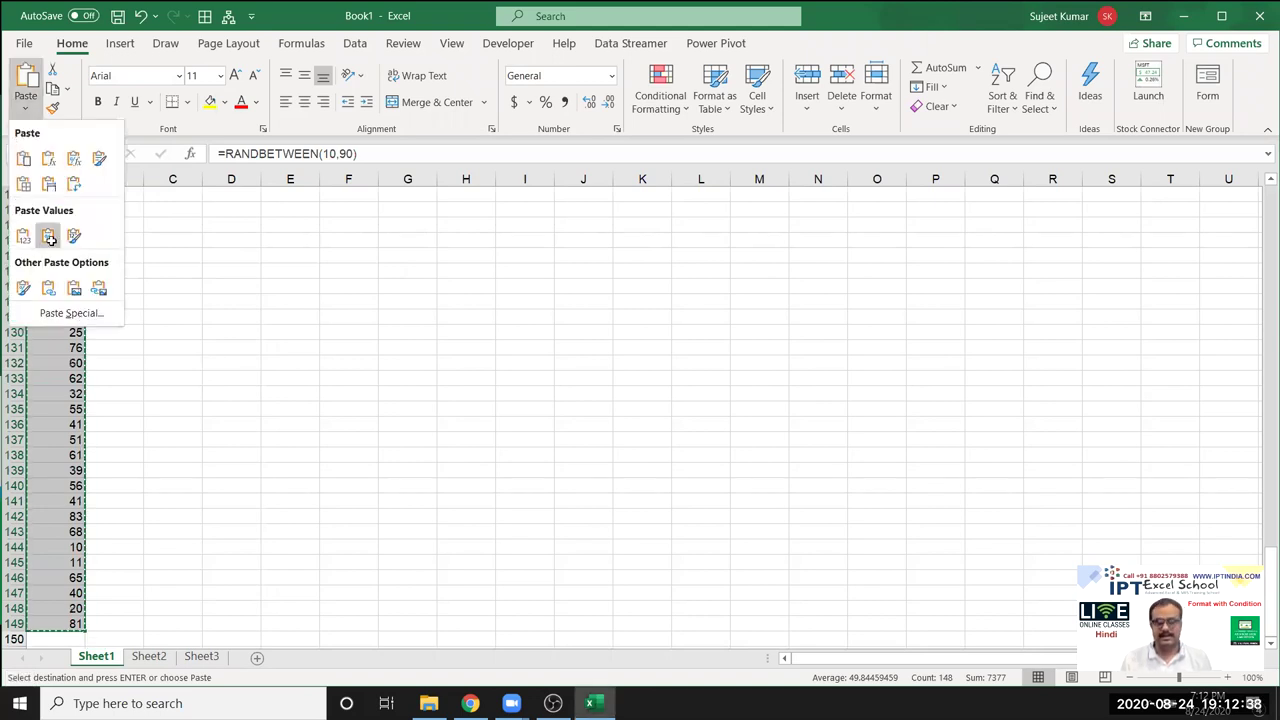
pyautogui.click(49, 237)
pyautogui.press('Escape')
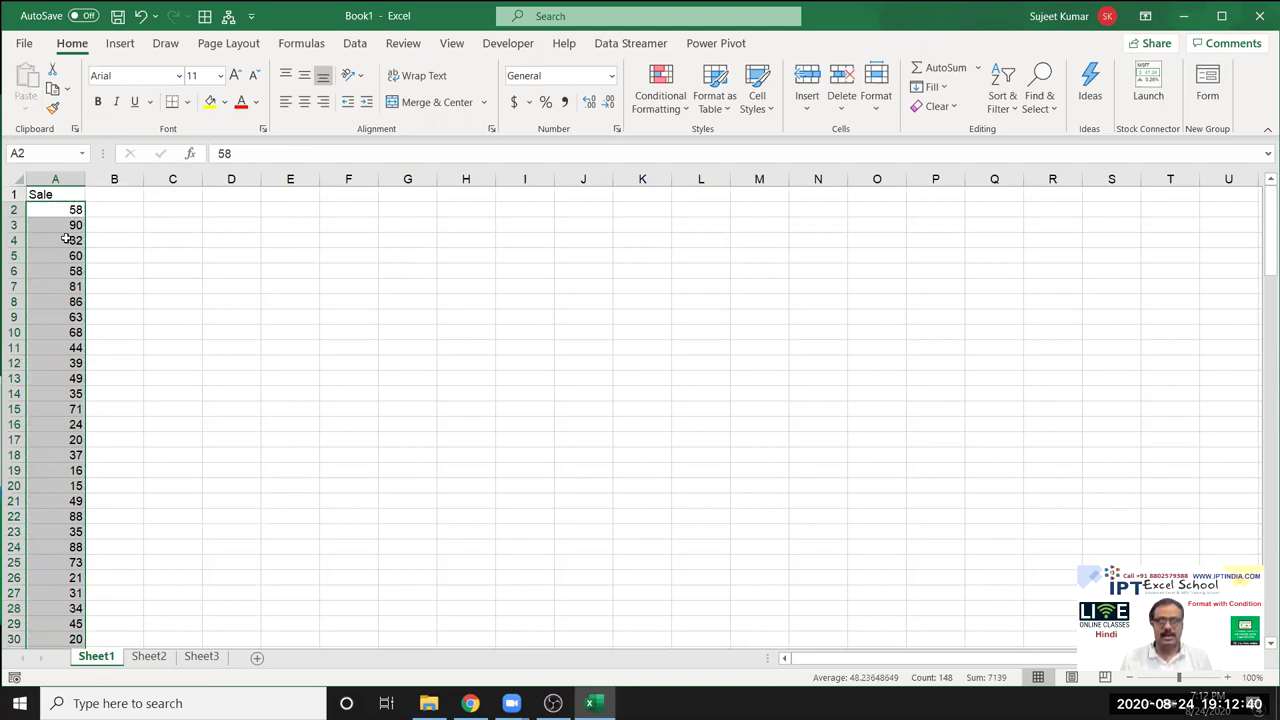
pyautogui.hotkey('shift', 'BackSpace')
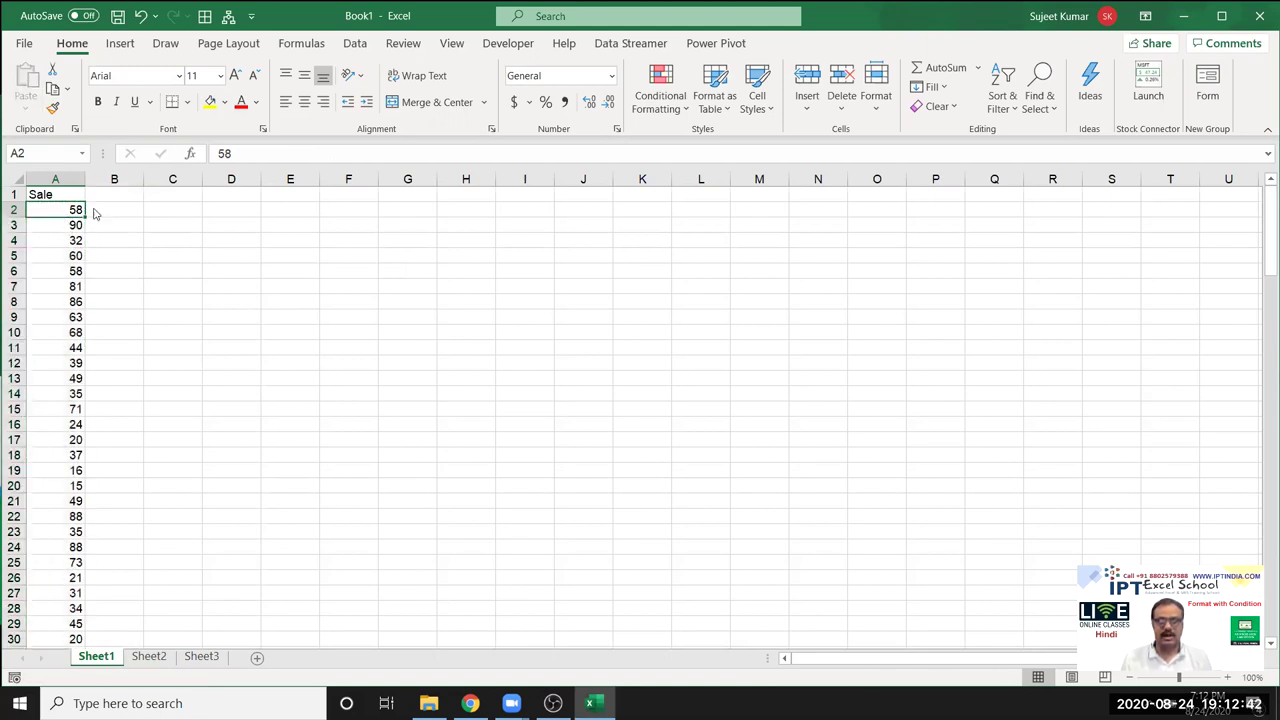
# Shade A2:A3 yellow, try 18 in A2 and undo it, then select column A.
pyautogui.moveTo(60, 225); pyautogui.dragTo(60, 210)
pyautogui.click(211, 104)
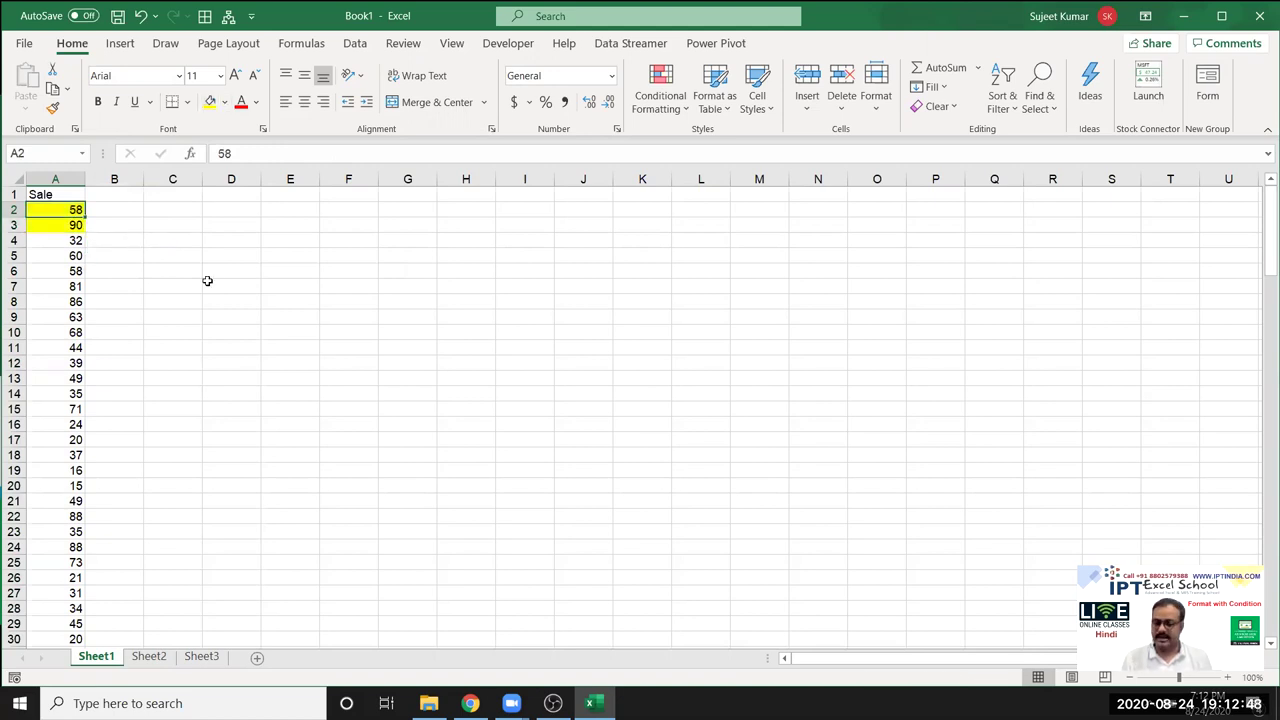
pyautogui.write('18')
pyautogui.press('Return')
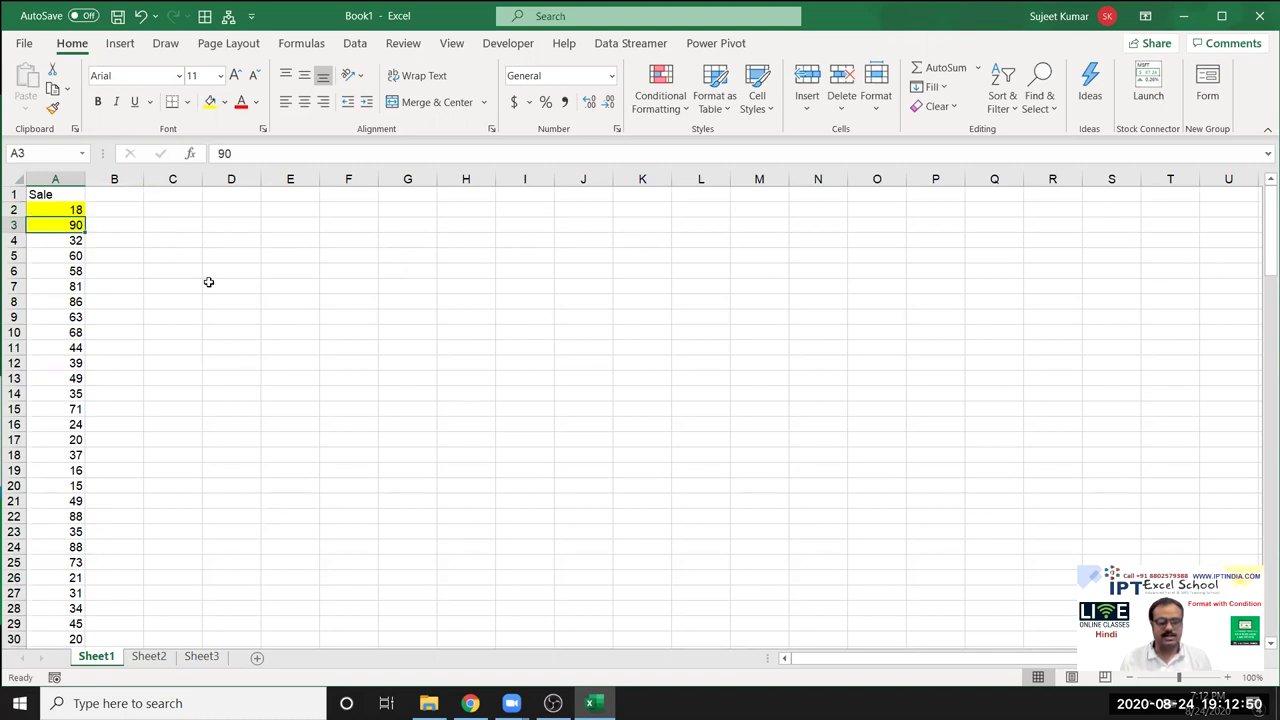
pyautogui.hotkey('ctrl', 'z')
pyautogui.hotkey('ctrl', 'z')
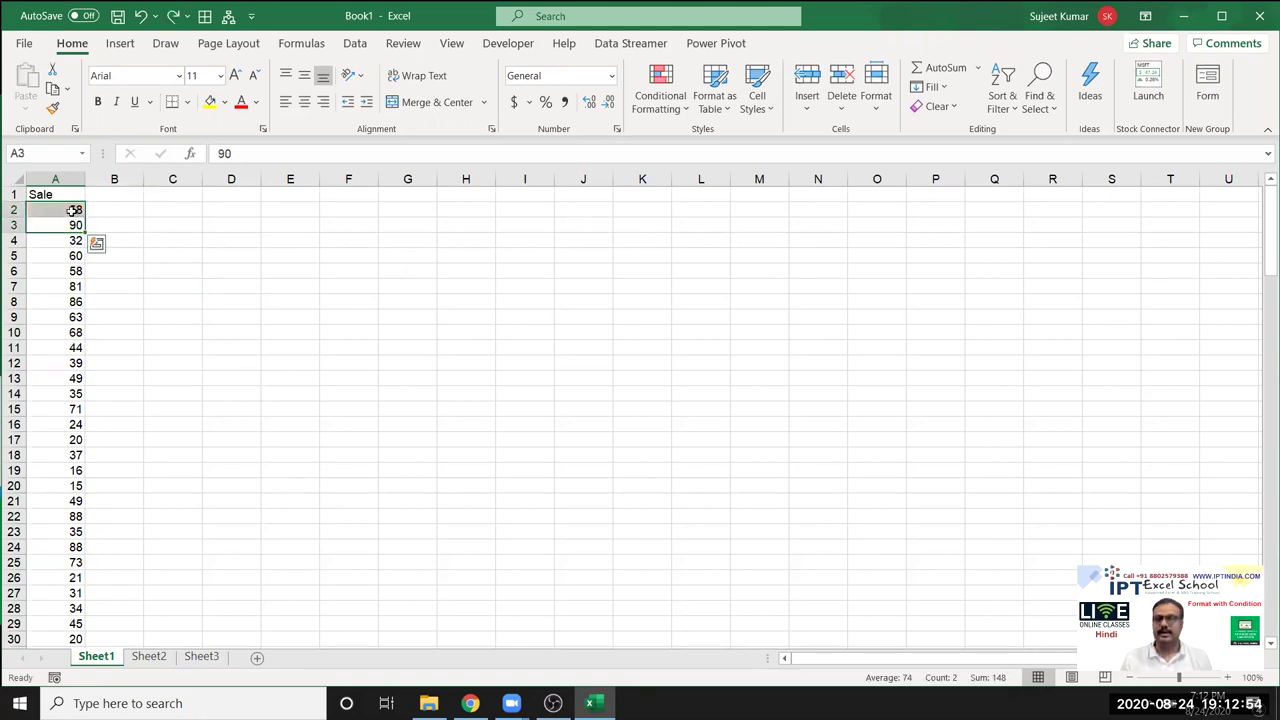
pyautogui.click(74, 210)
pyautogui.click(58, 179)
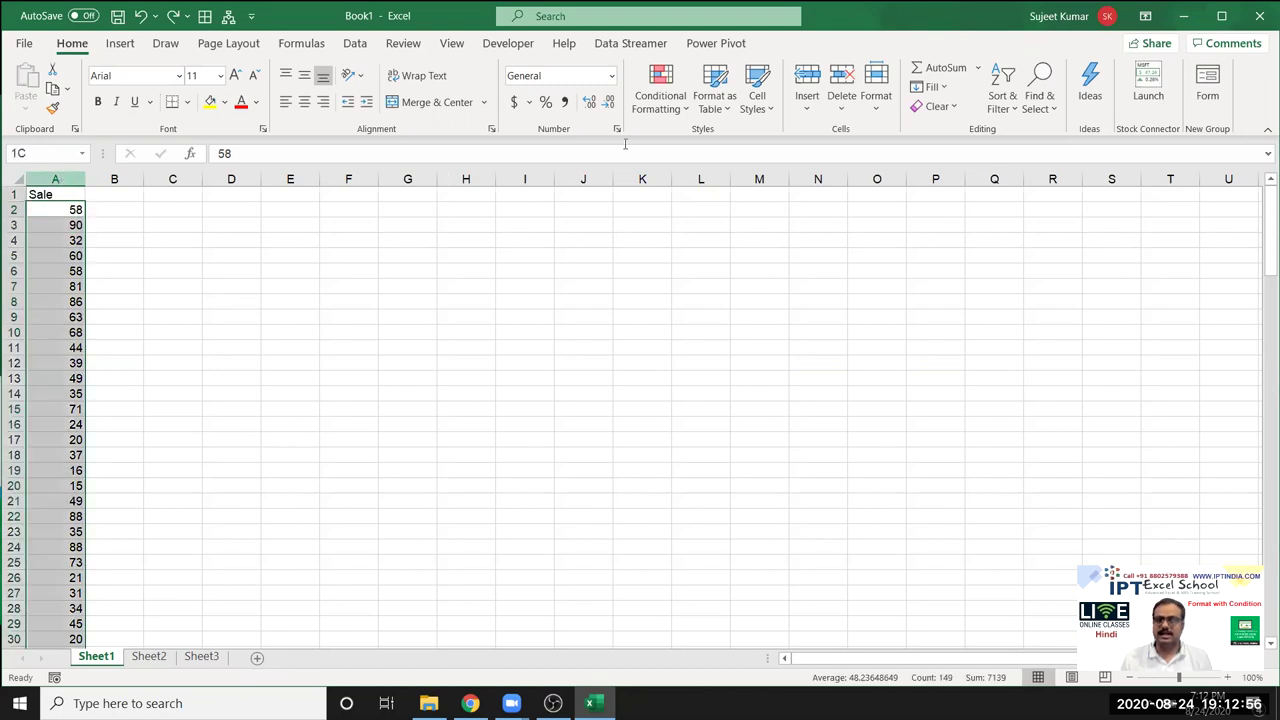
# Start a Greater Than 60 highlight rule on column A, trying the preset fills.
pyautogui.click(661, 113)
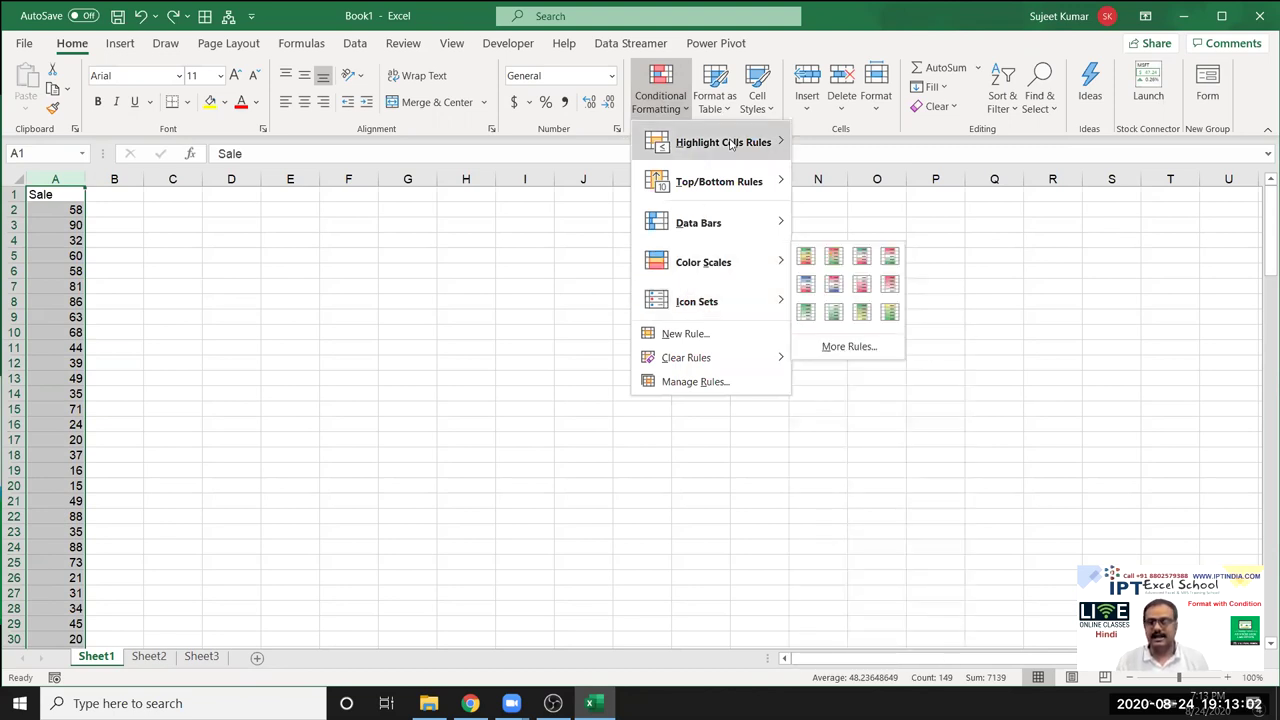
pyautogui.moveTo(730, 145)
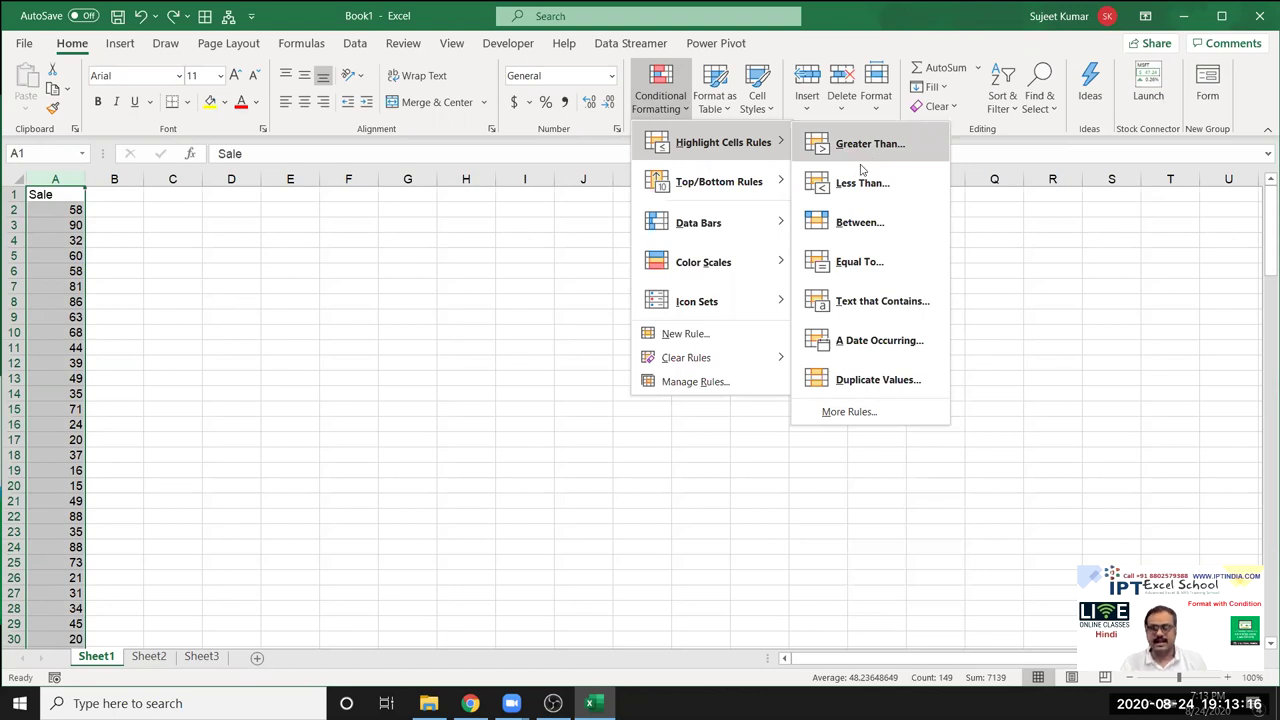
pyautogui.click(860, 163)
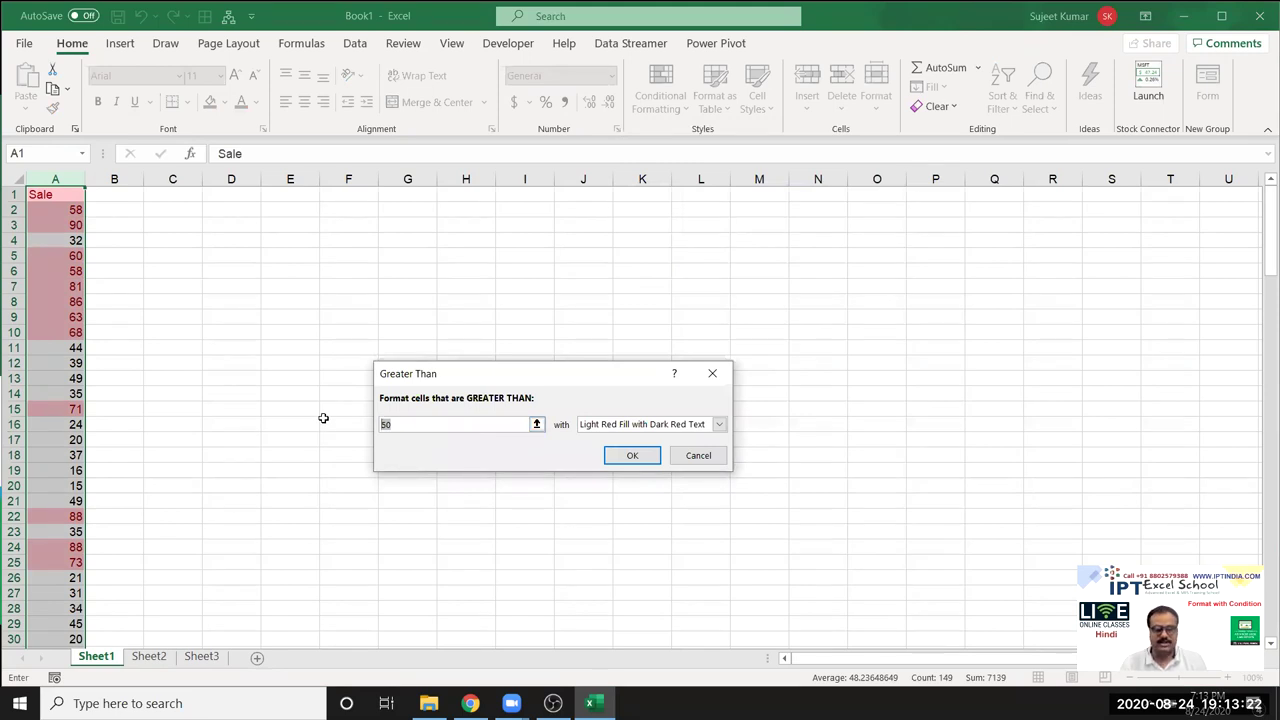
pyautogui.write('60')
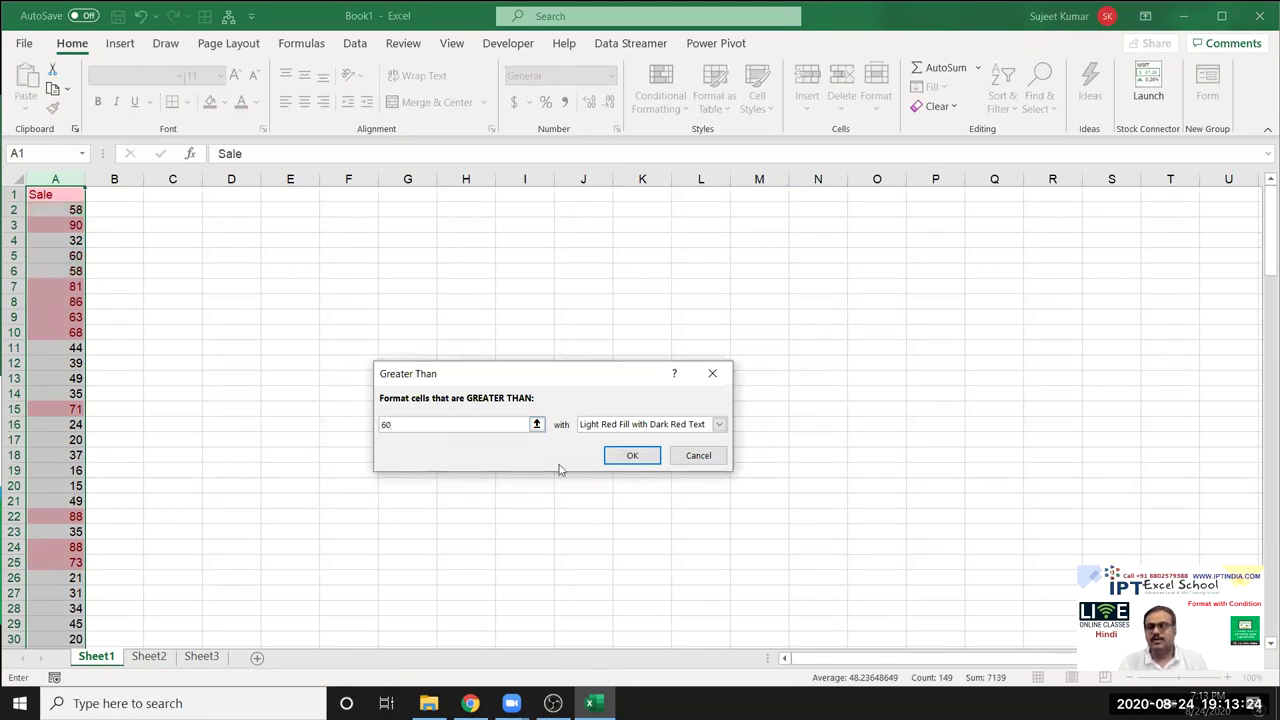
pyautogui.click(615, 426)
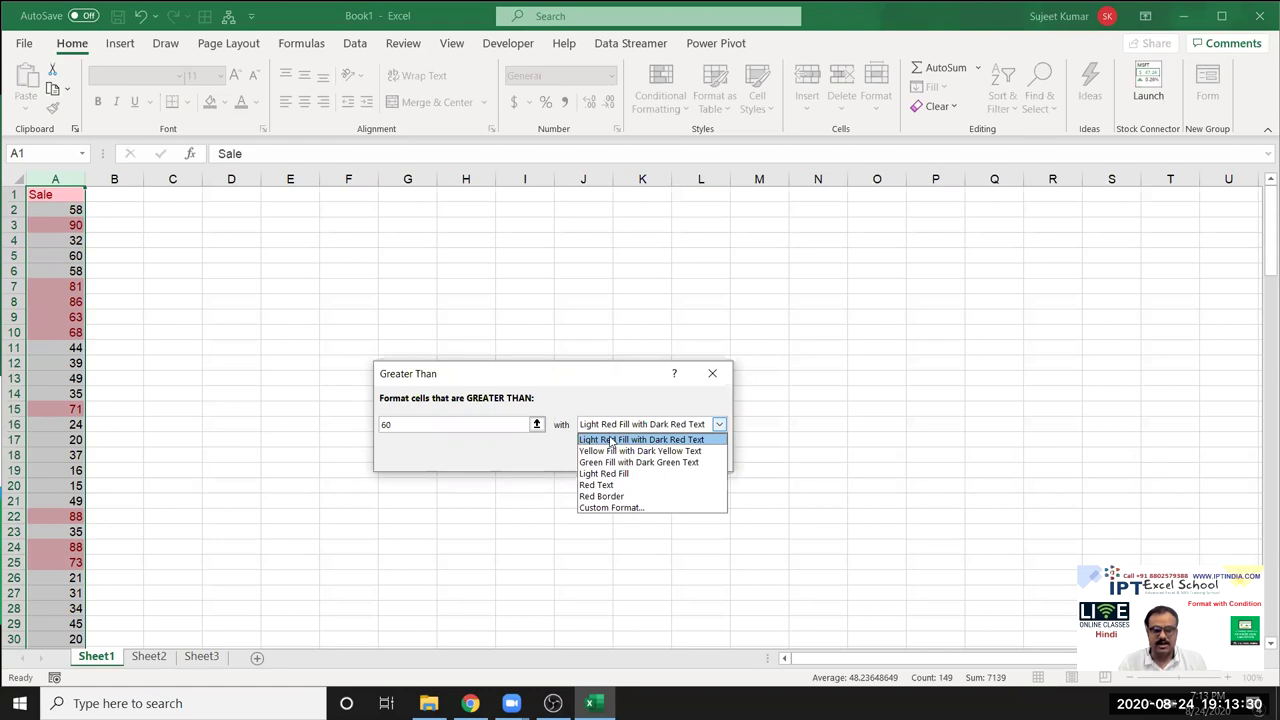
pyautogui.click(613, 451)
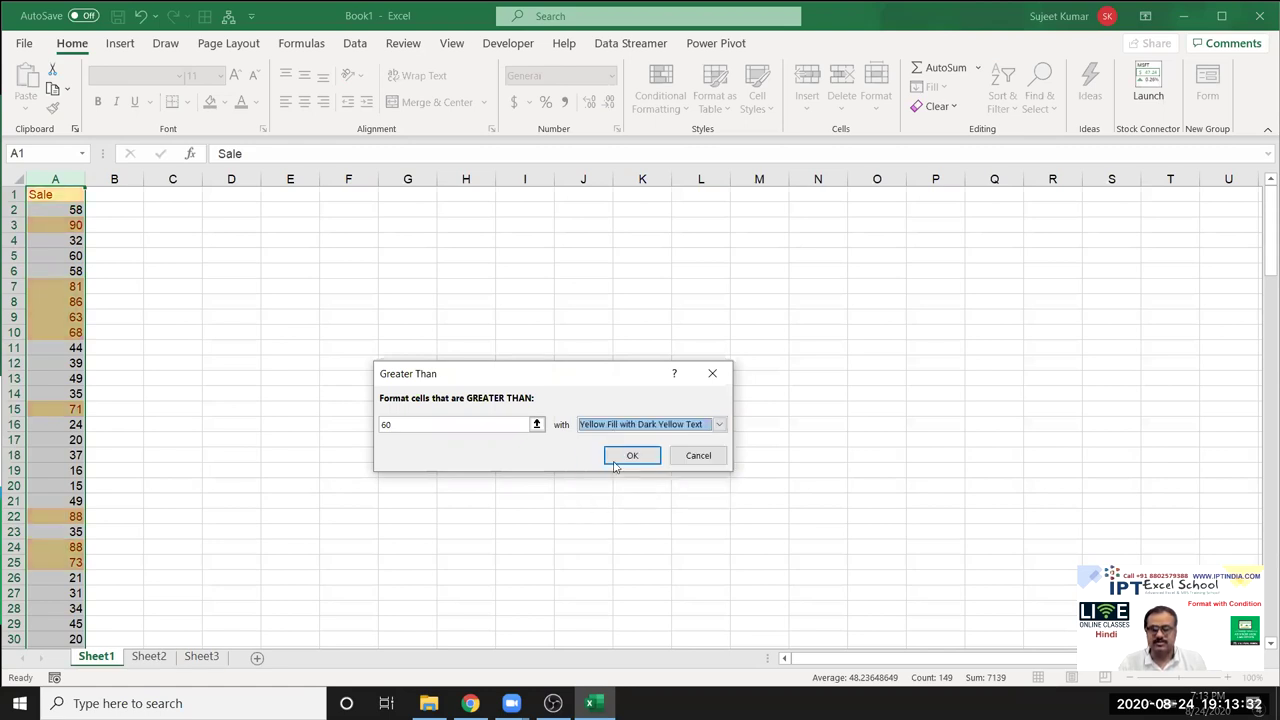
pyautogui.click(617, 426)
pyautogui.press('Return')
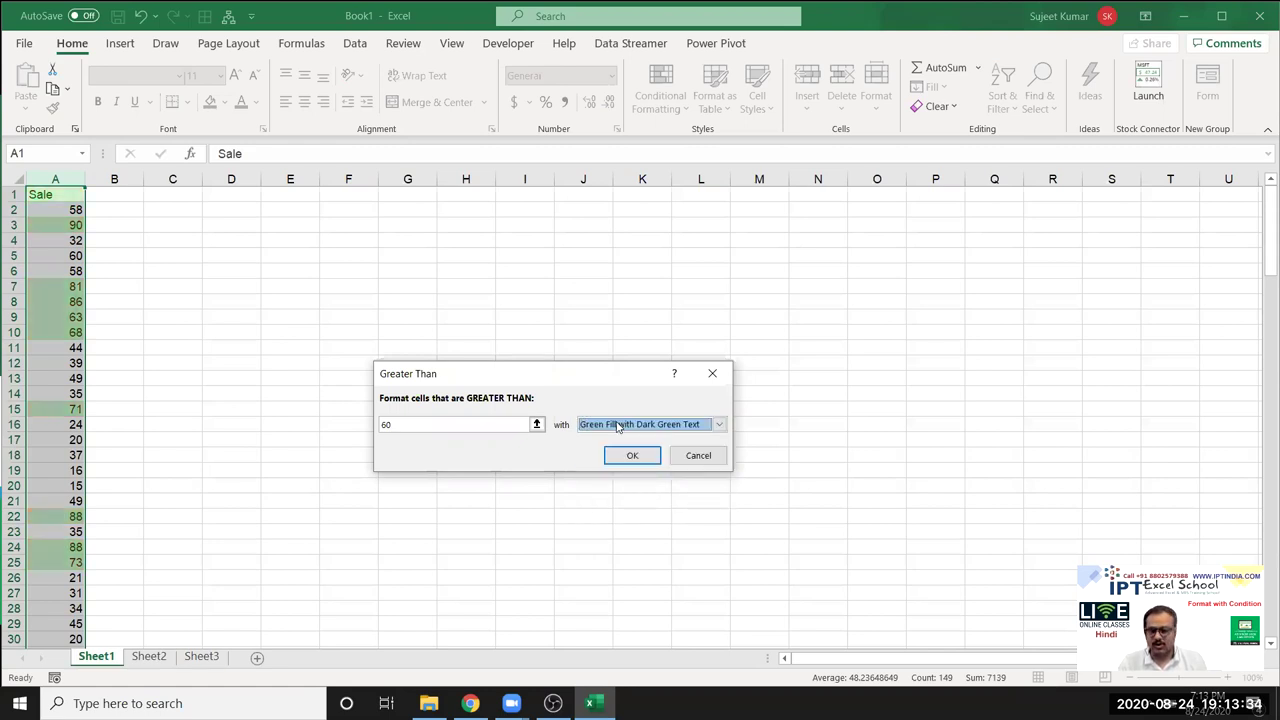
# Give the rule a custom green background fill and apply it.
pyautogui.click(617, 426)
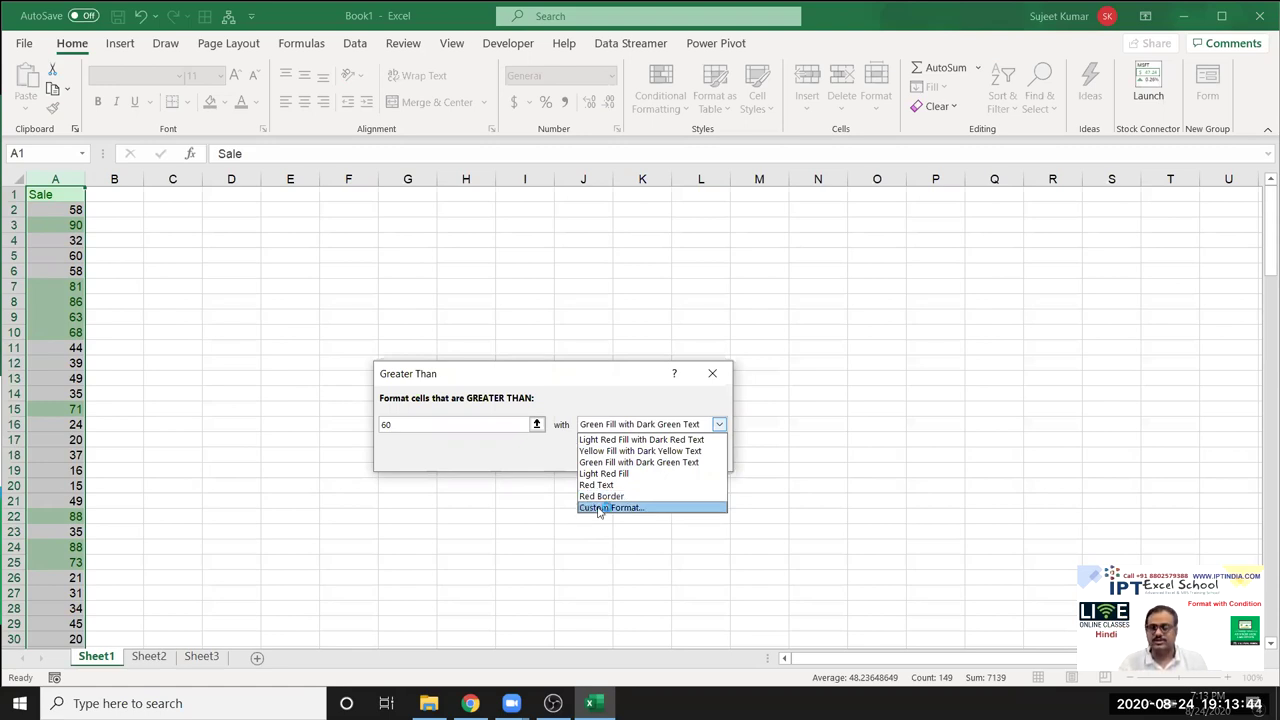
pyautogui.click(600, 508)
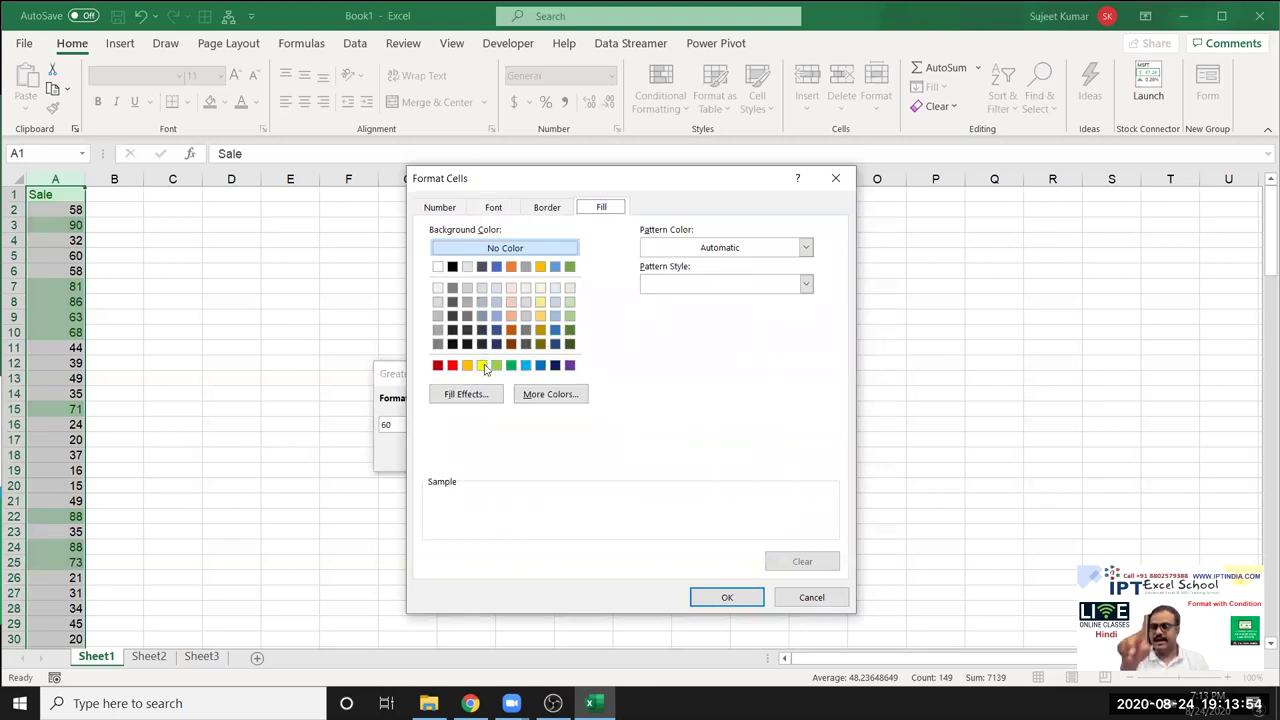
pyautogui.click(496, 366)
pyautogui.click(726, 598)
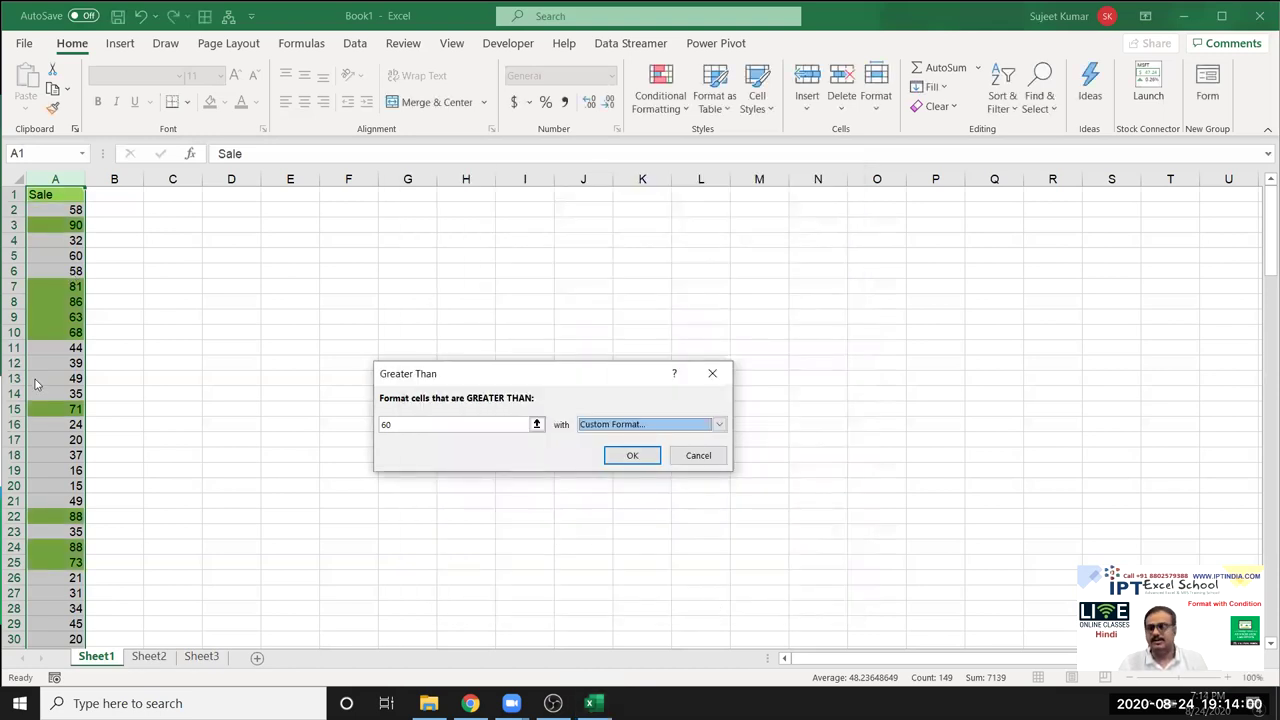
pyautogui.click(632, 455)
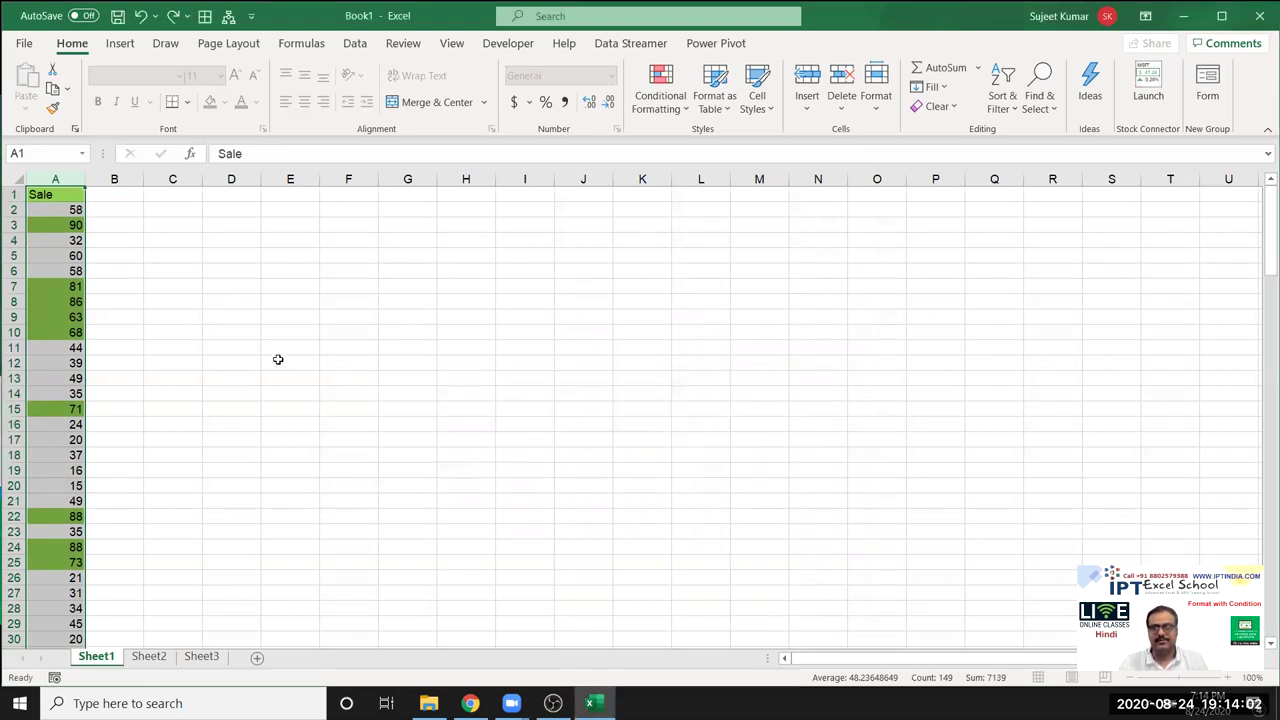
# Change A15 to 17 and A19 to 61, then select the Sale cell holding 86.
pyautogui.click(278, 359)
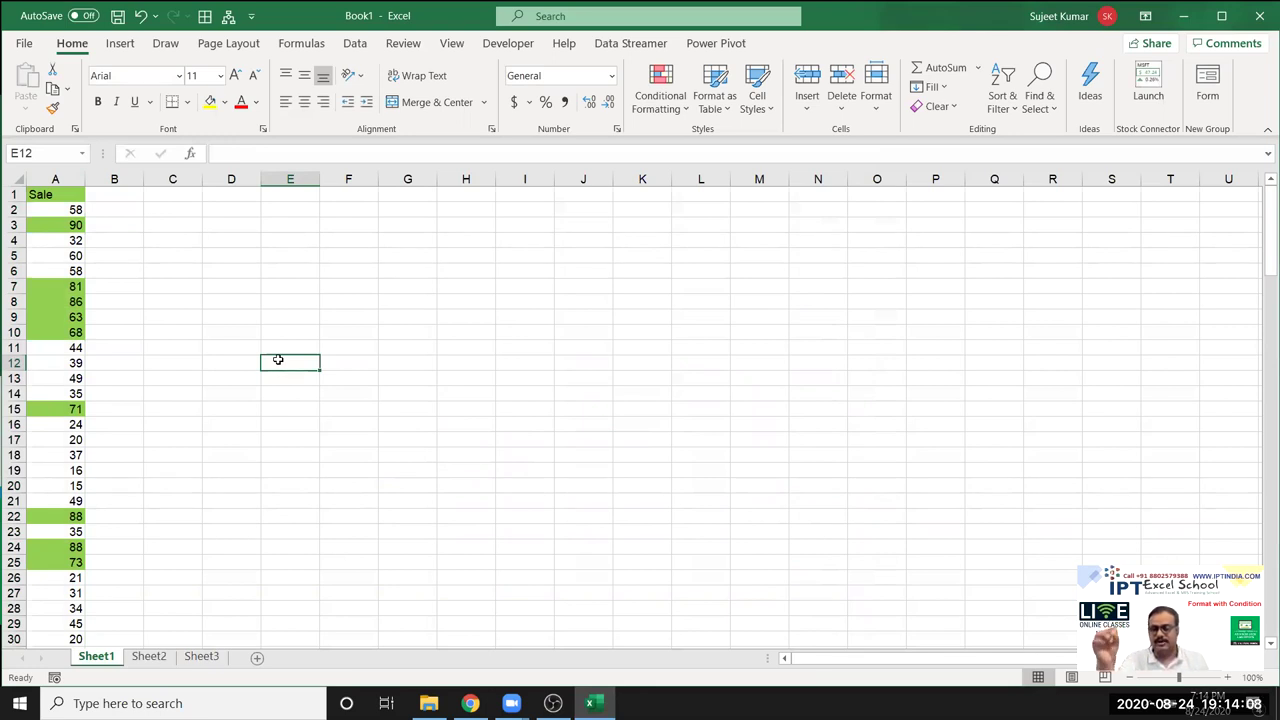
pyautogui.click(38, 408)
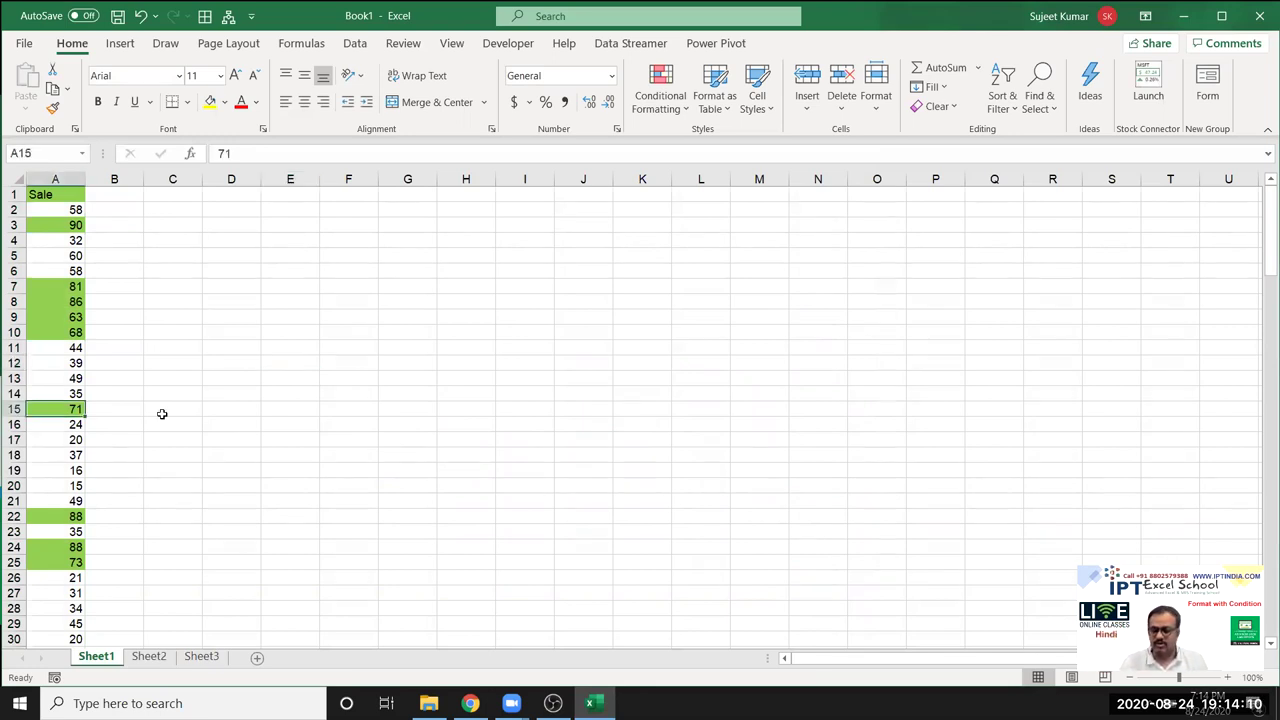
pyautogui.write('17')
pyautogui.press('Return')
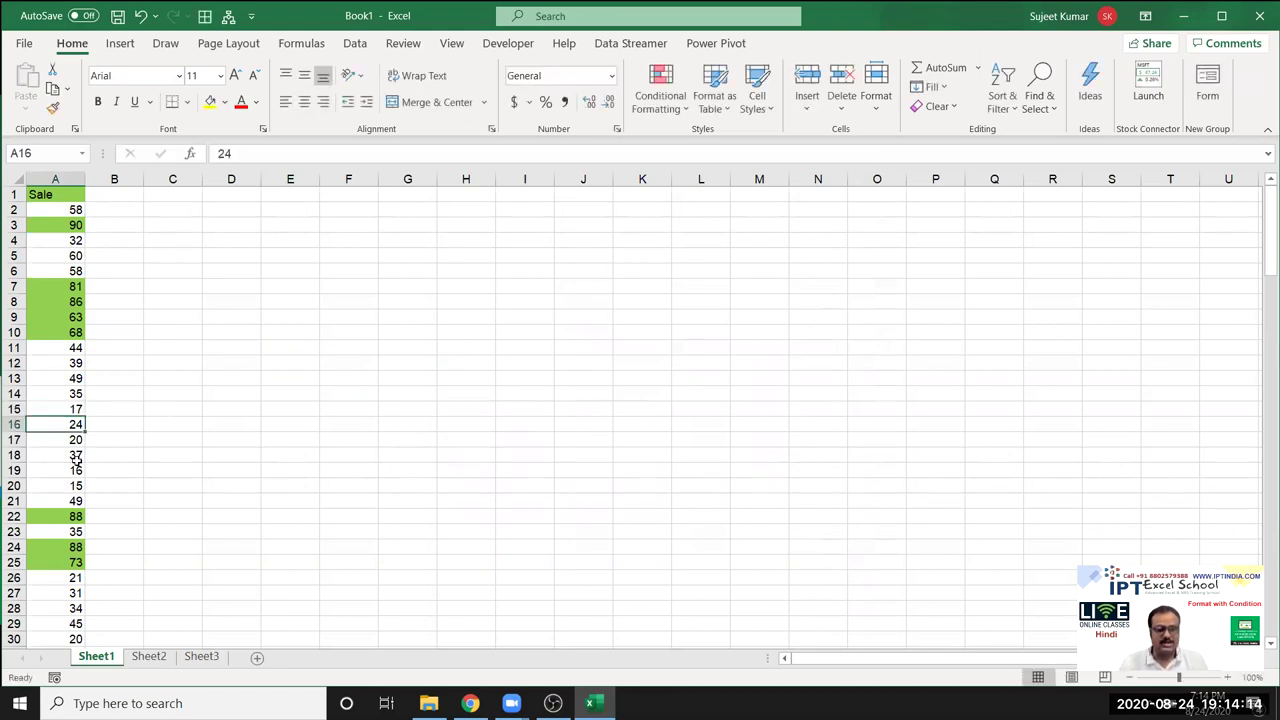
pyautogui.press('Down')
pyautogui.press('Down')
pyautogui.press('Down')
pyautogui.write('61')
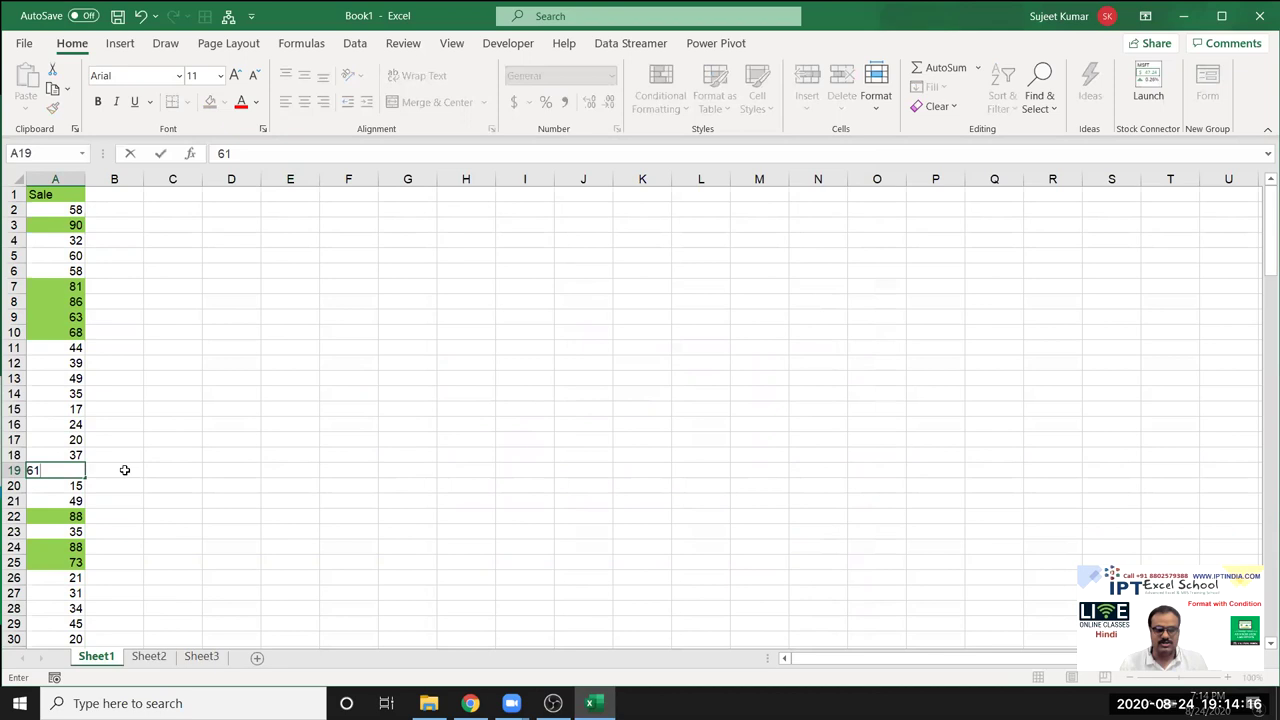
pyautogui.press('Return')
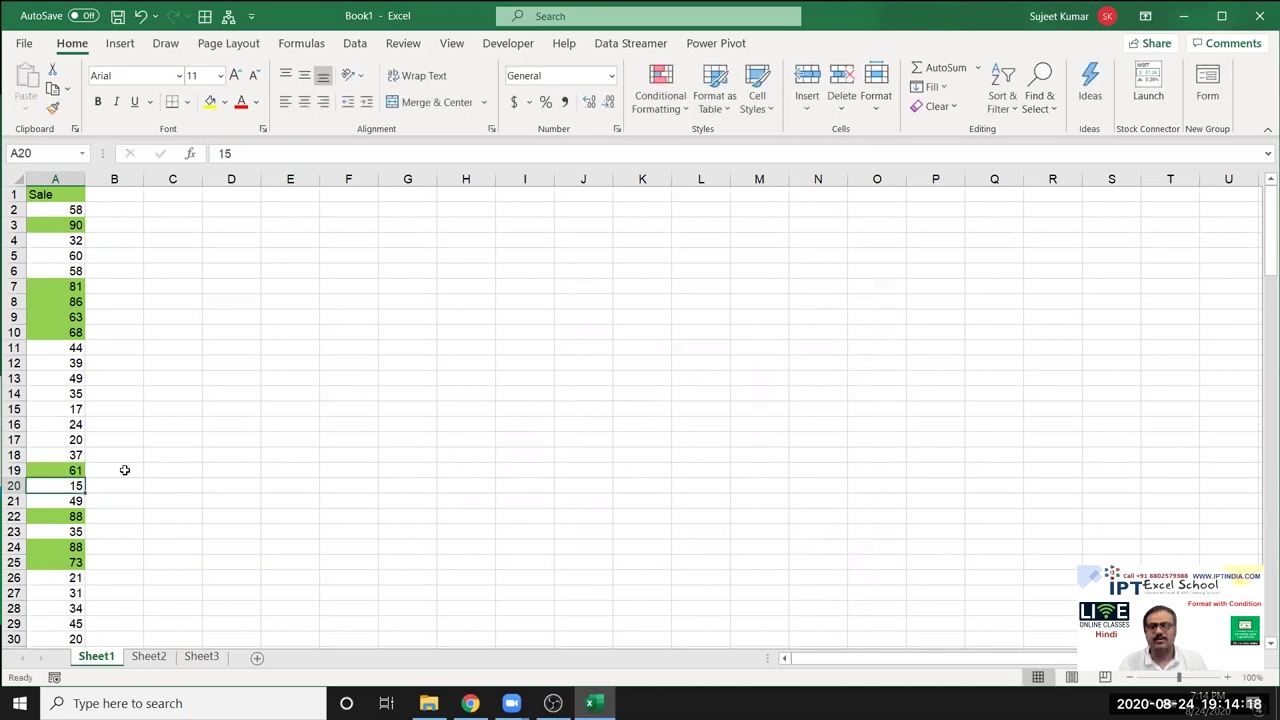
pyautogui.click(57, 308)
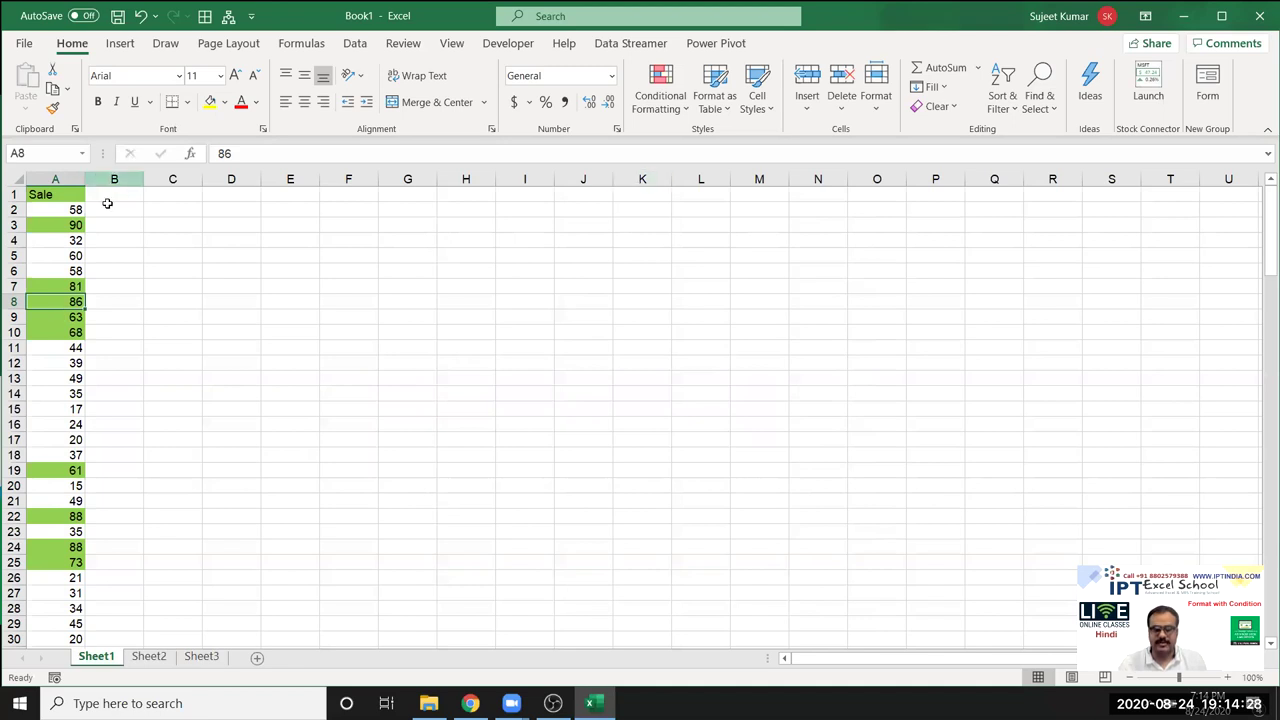
# Select the entire Sale column A.
pyautogui.hotkey('alt', 'h')
pyautogui.press('l')
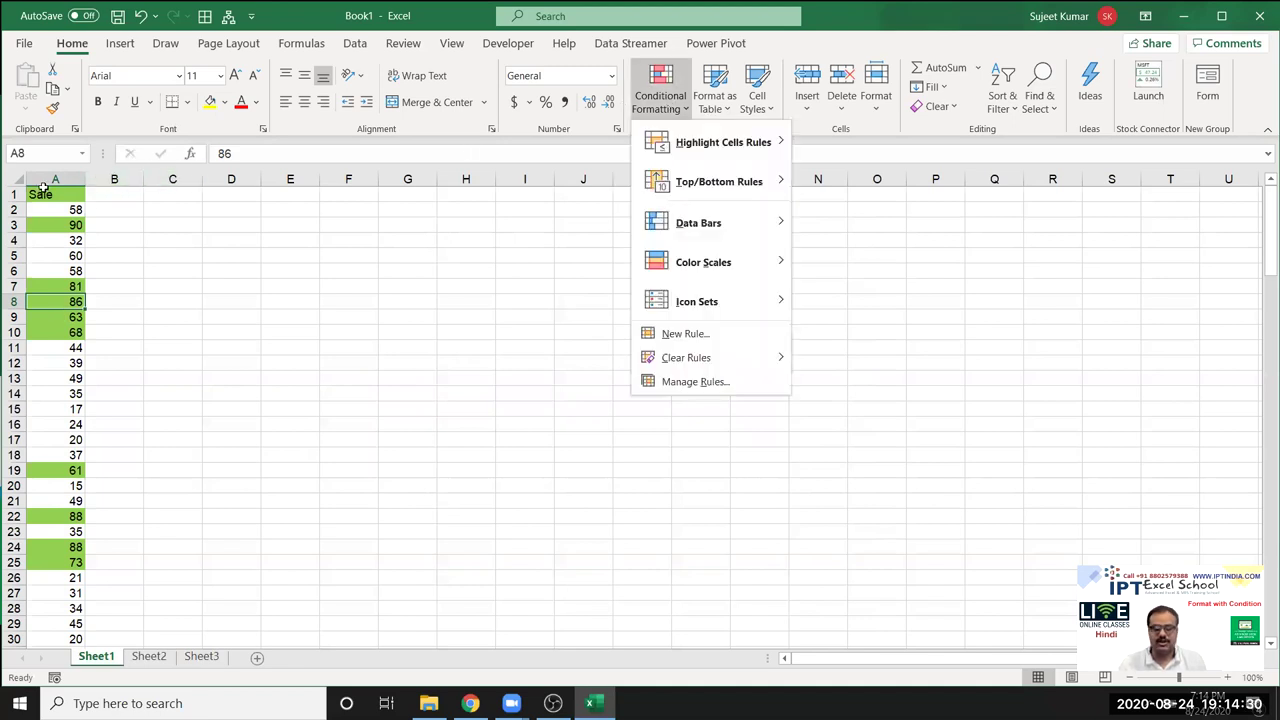
pyautogui.press('Escape')
pyautogui.click(44, 180)
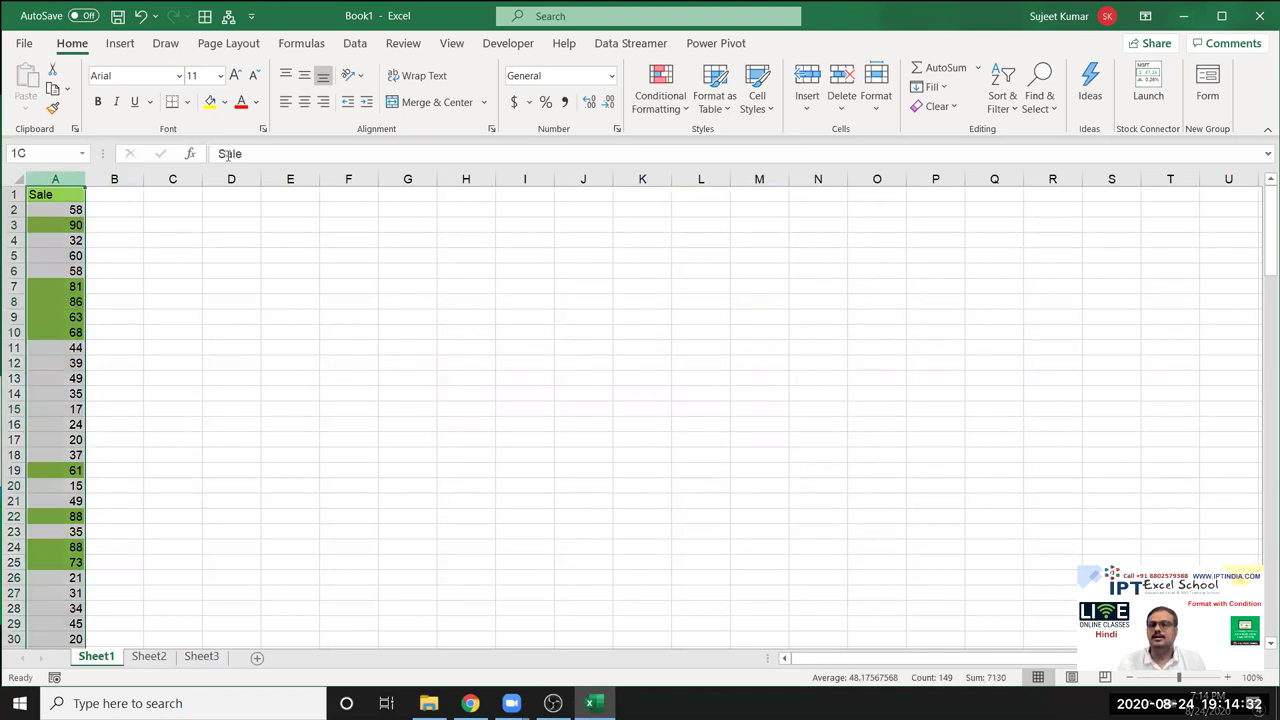
# Preview a light red Between 50 and 80 highlight, then discard it.
pyautogui.click(675, 114)
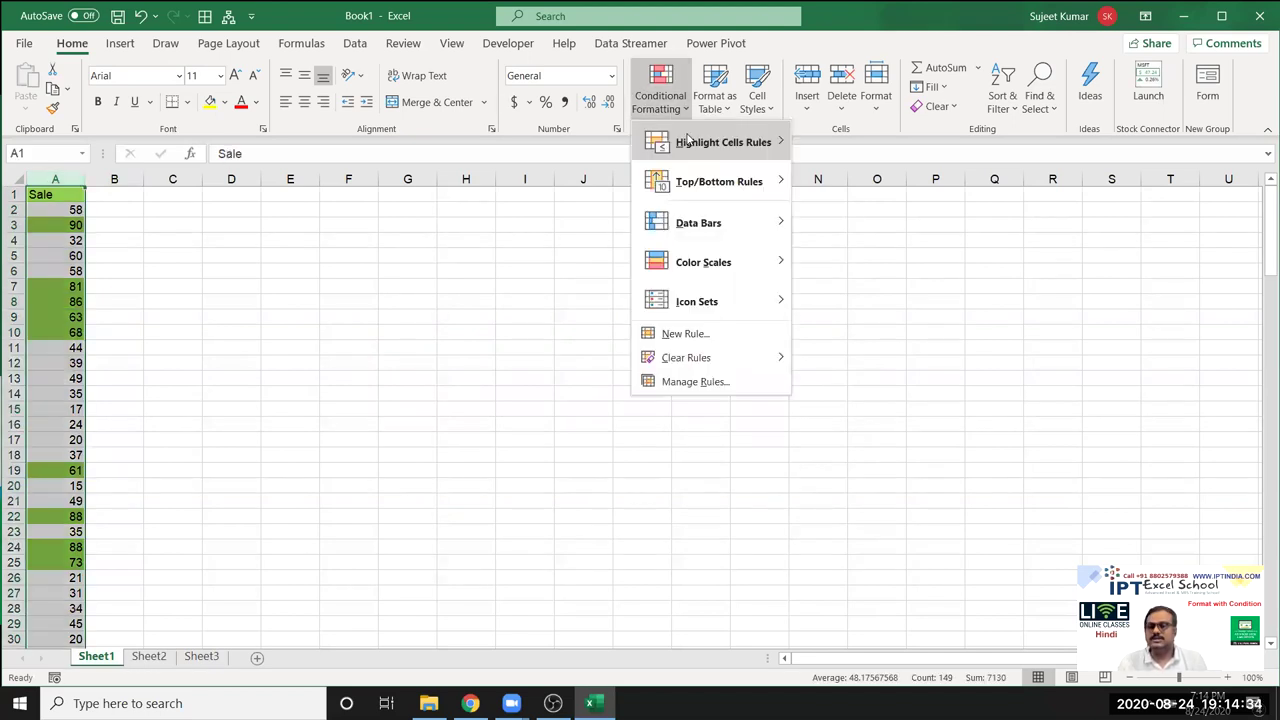
pyautogui.moveTo(704, 141)
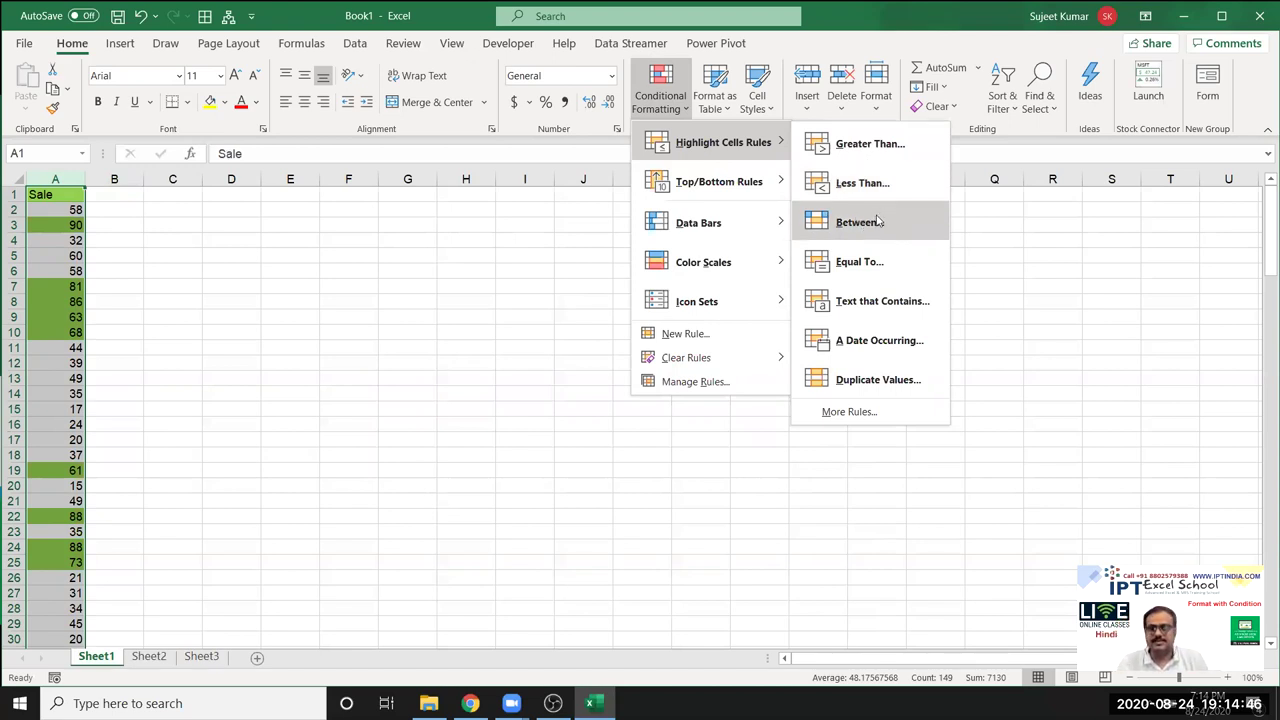
pyautogui.click(878, 221)
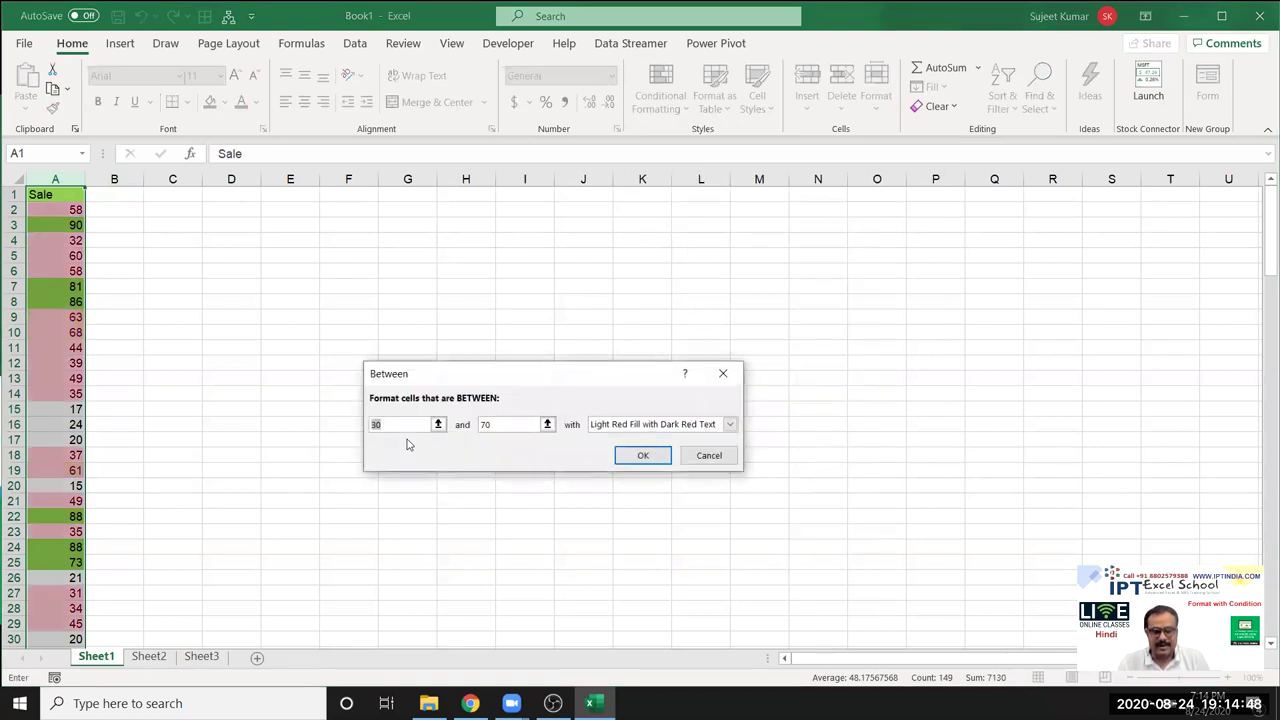
pyautogui.write('50')
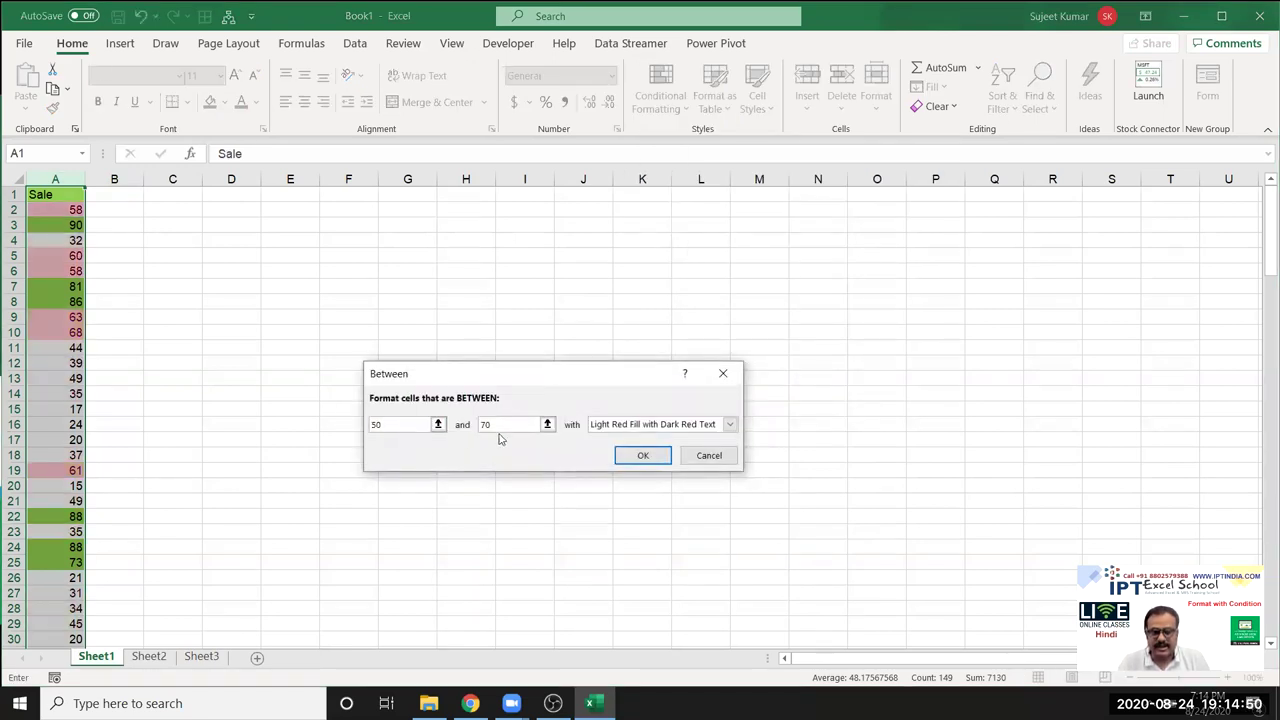
pyautogui.doubleClick(494, 426)
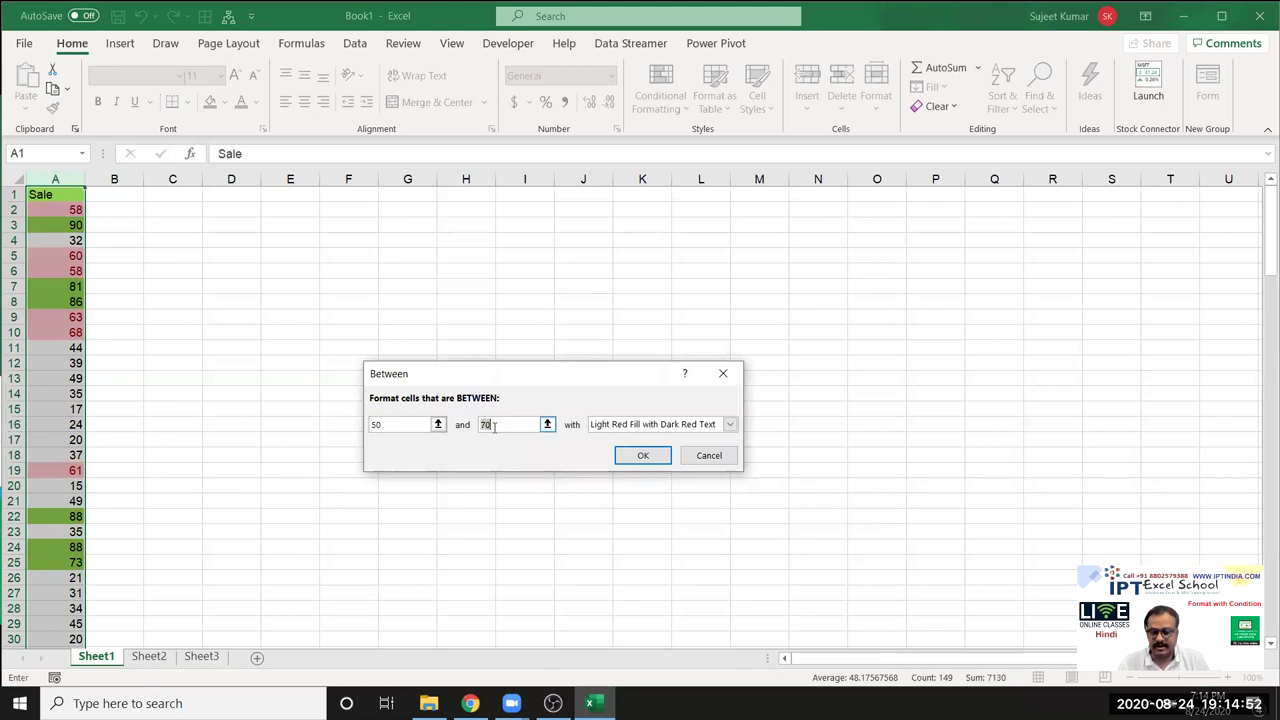
pyautogui.write('80')
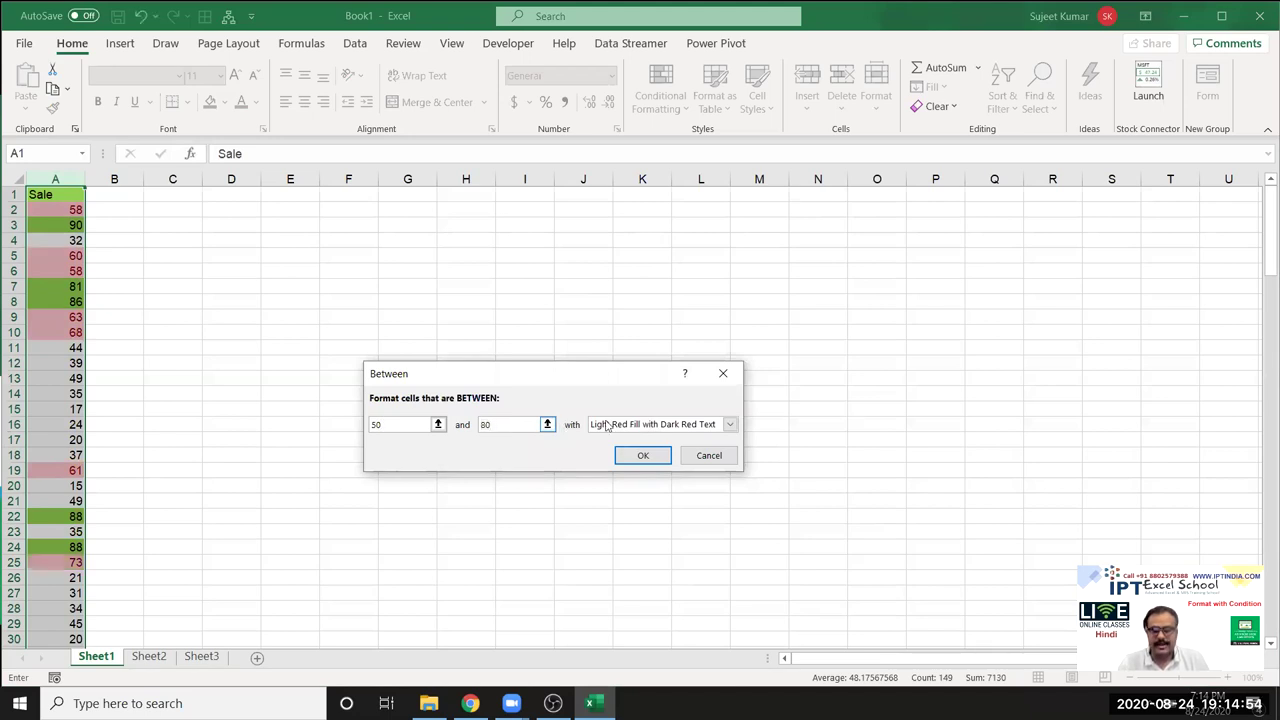
pyautogui.click(606, 426)
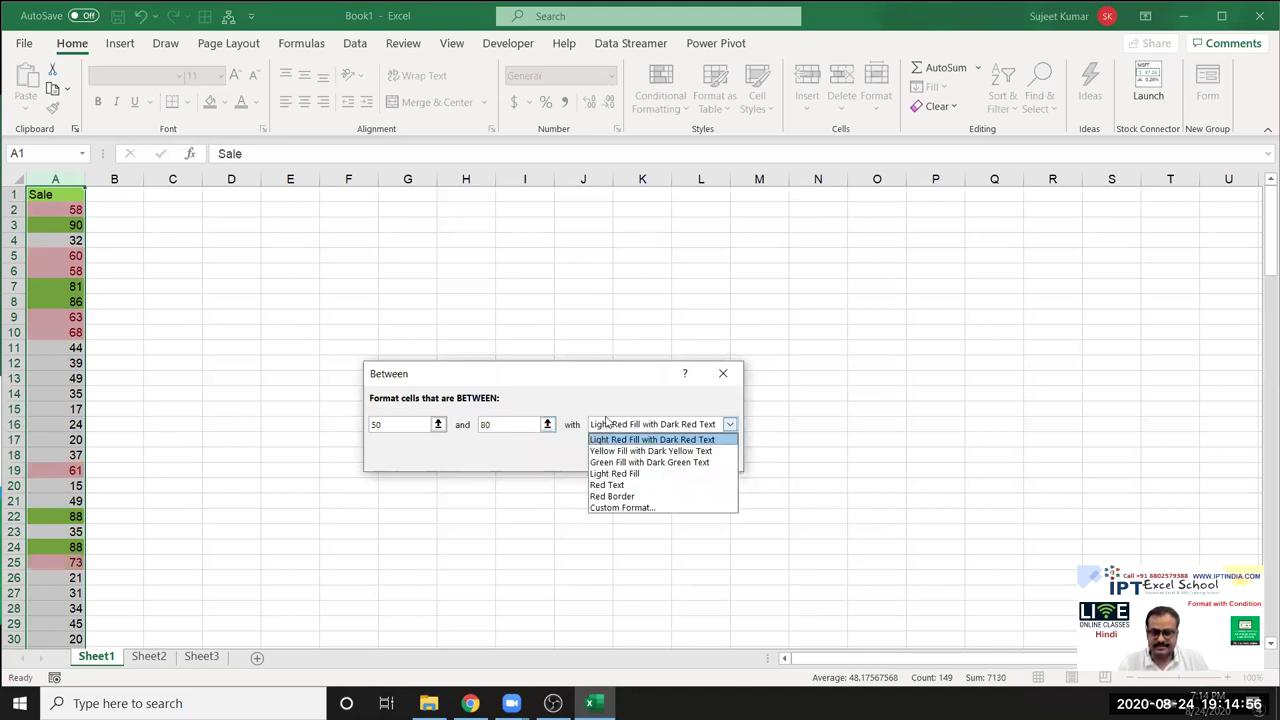
pyautogui.click(598, 391)
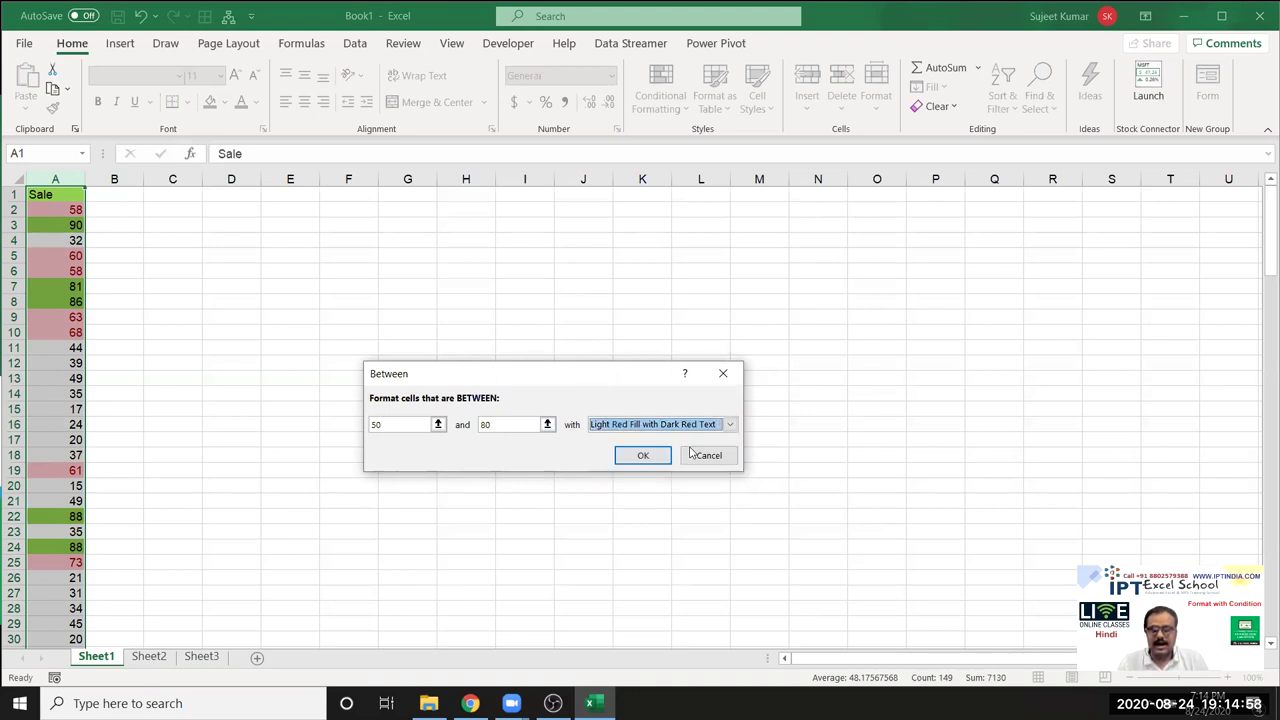
pyautogui.press('Escape')
pyautogui.click(655, 95)
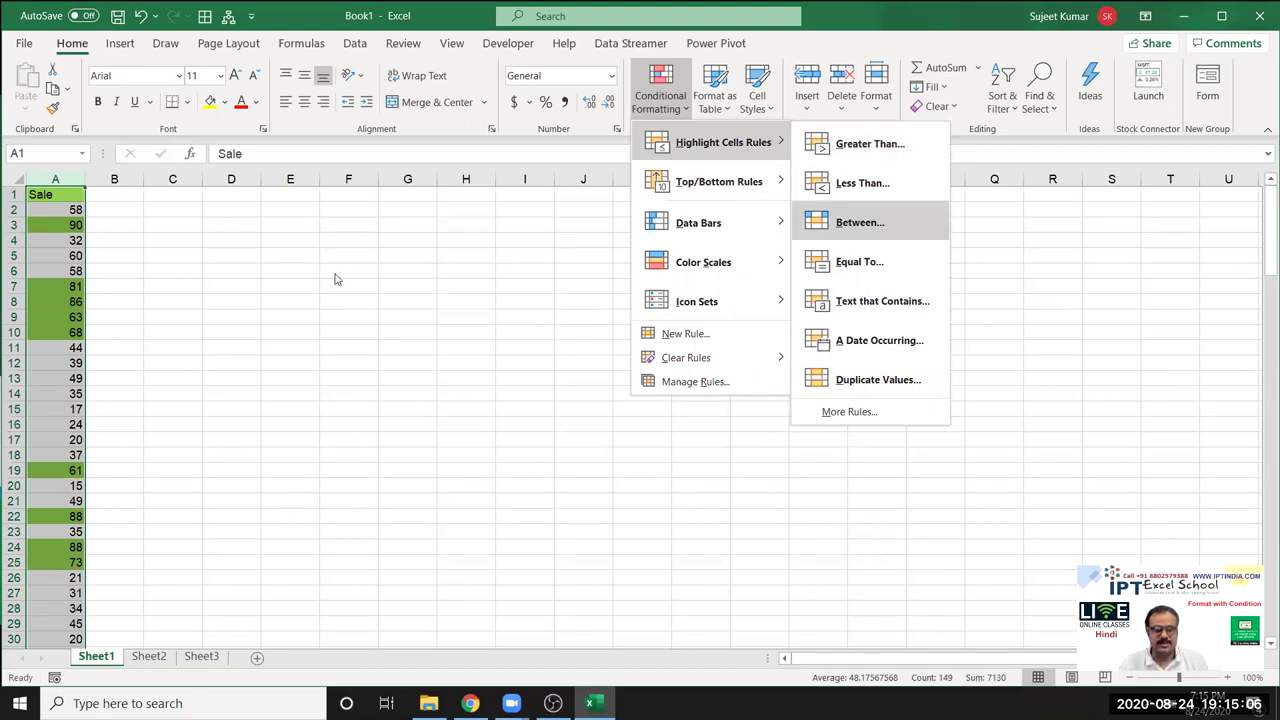
# Put a 'Date' header in B1 and fill daily dates from 1-Jan down column B.
pyautogui.click(160, 194)
pyautogui.write('Date')
pyautogui.press('Return')
pyautogui.press('Left')
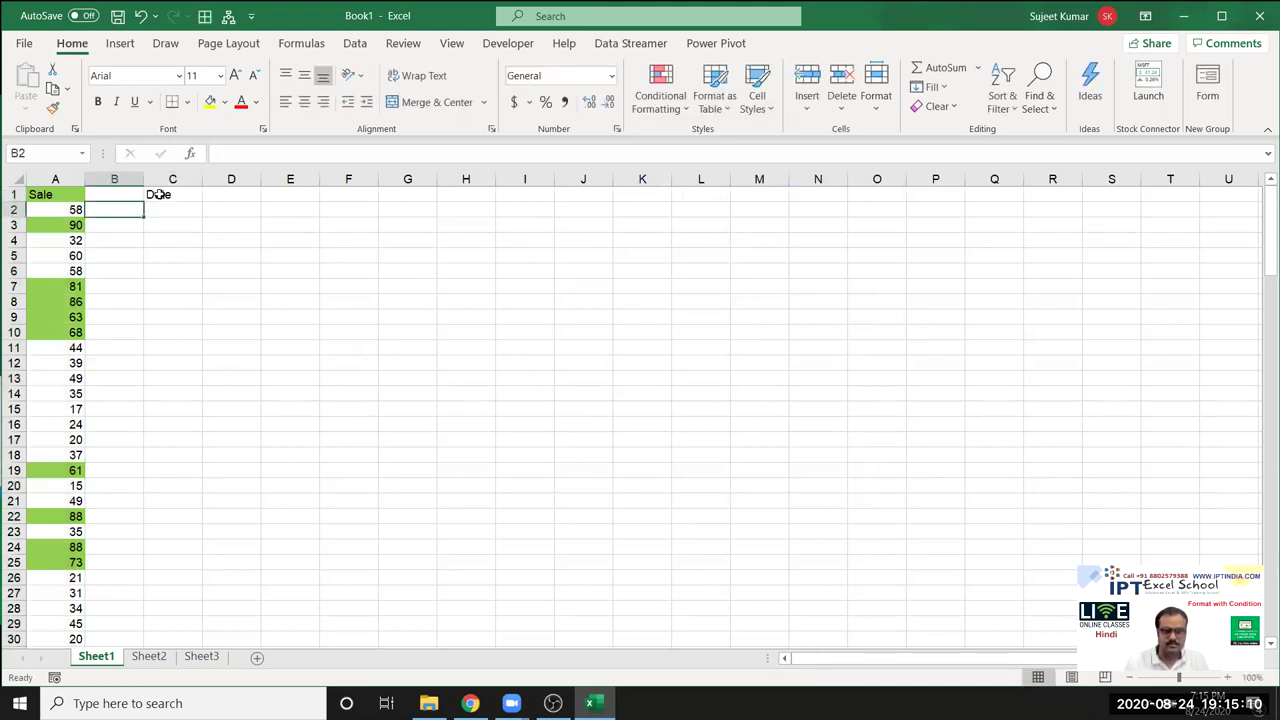
pyautogui.hotkey('ctrl', 'shift', 'Down')
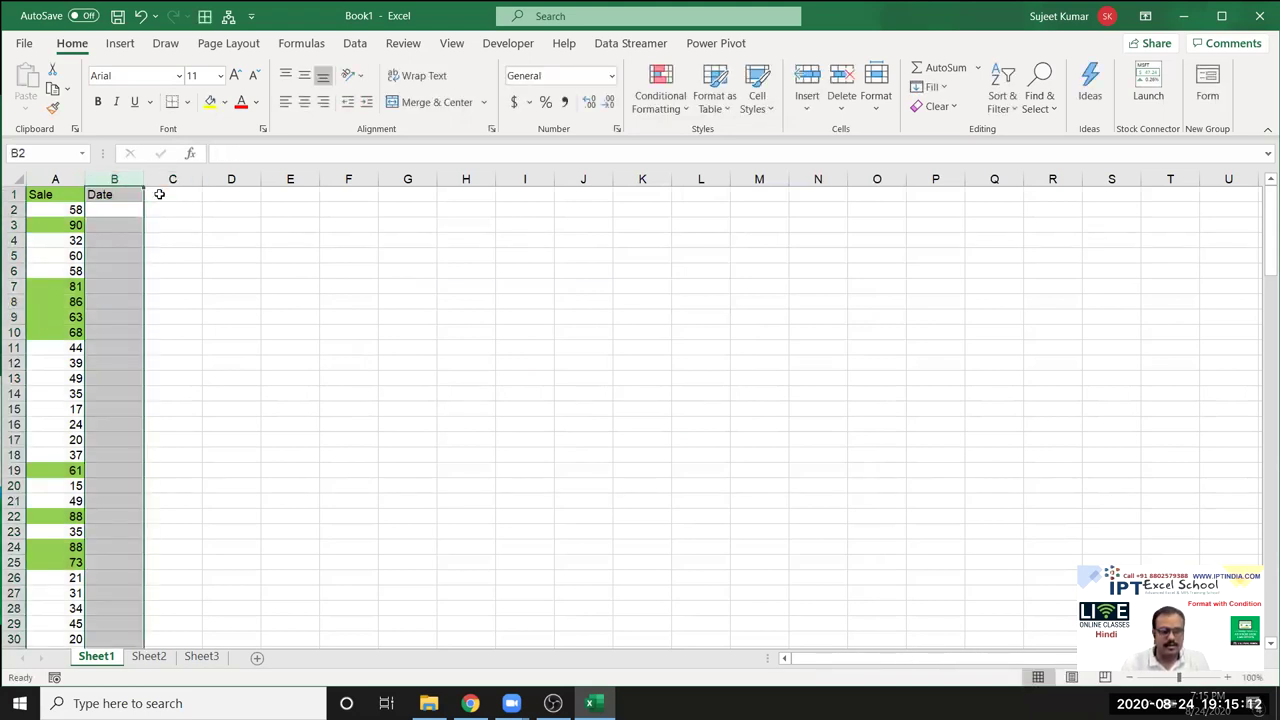
pyautogui.press('F2')
pyautogui.write('1-jan')
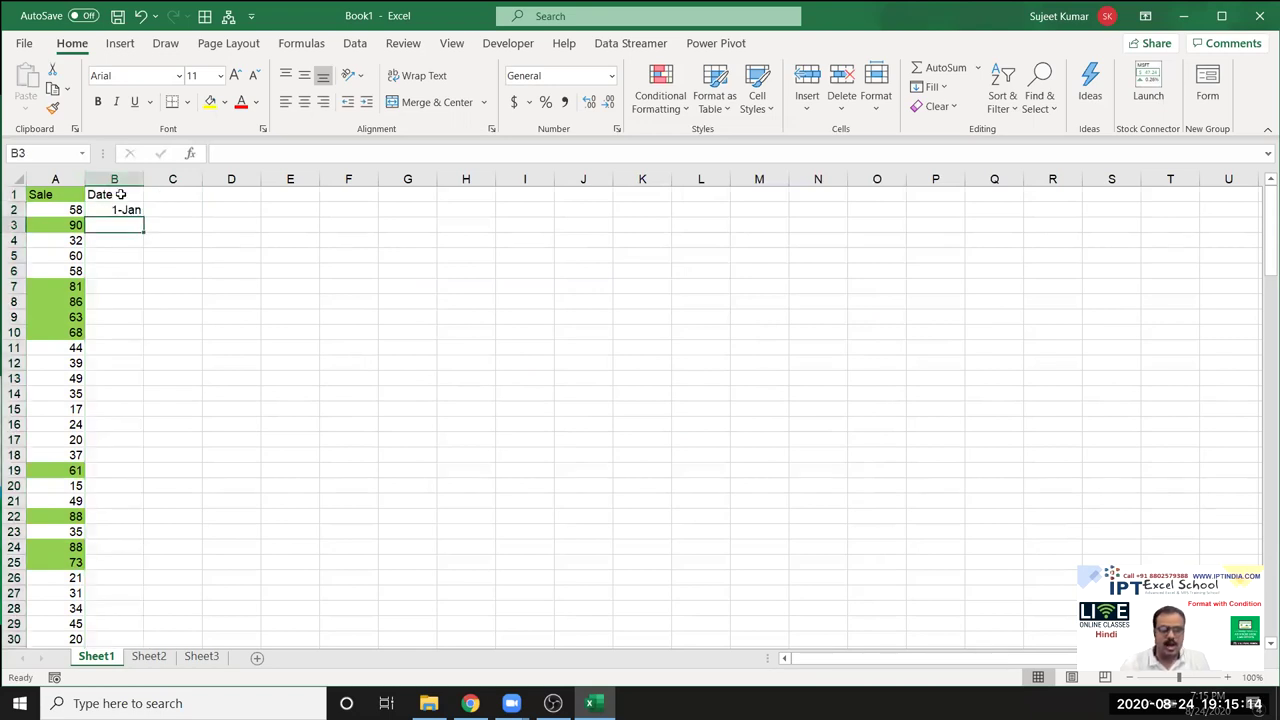
pyautogui.press('Tab')
pyautogui.click(130, 210)
pyautogui.doubleClick(143, 216)
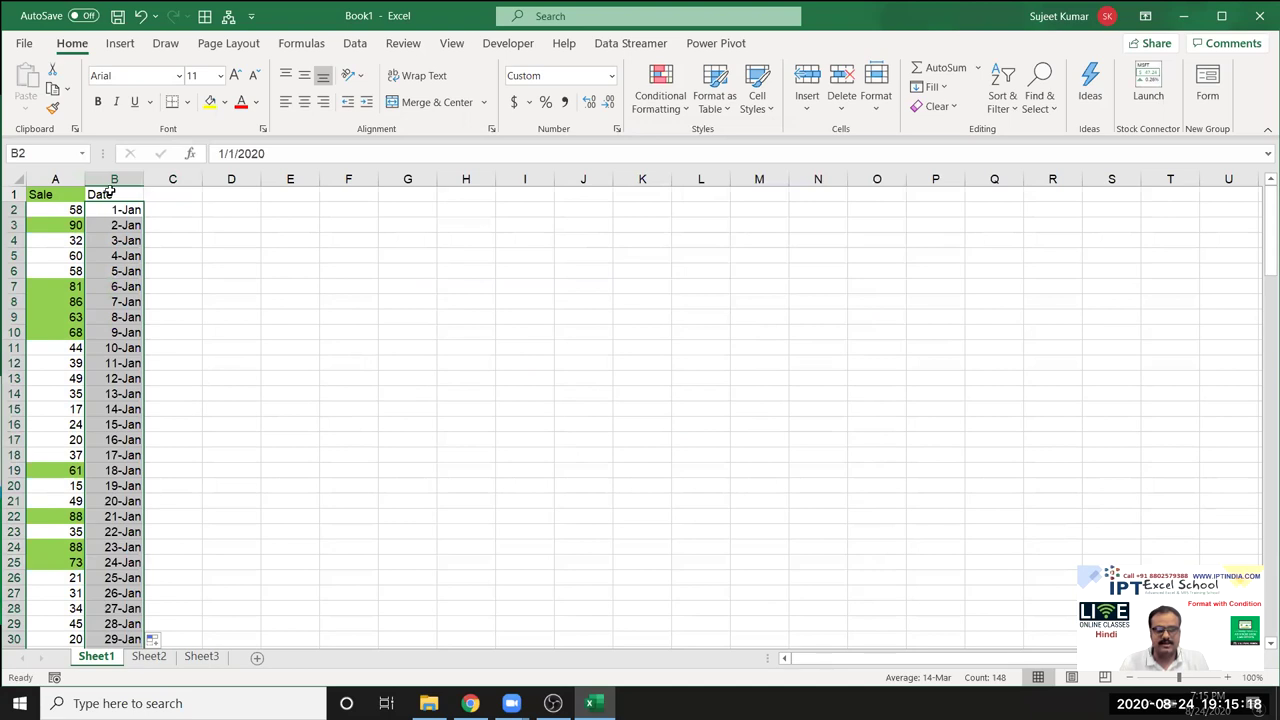
pyautogui.click(650, 100)
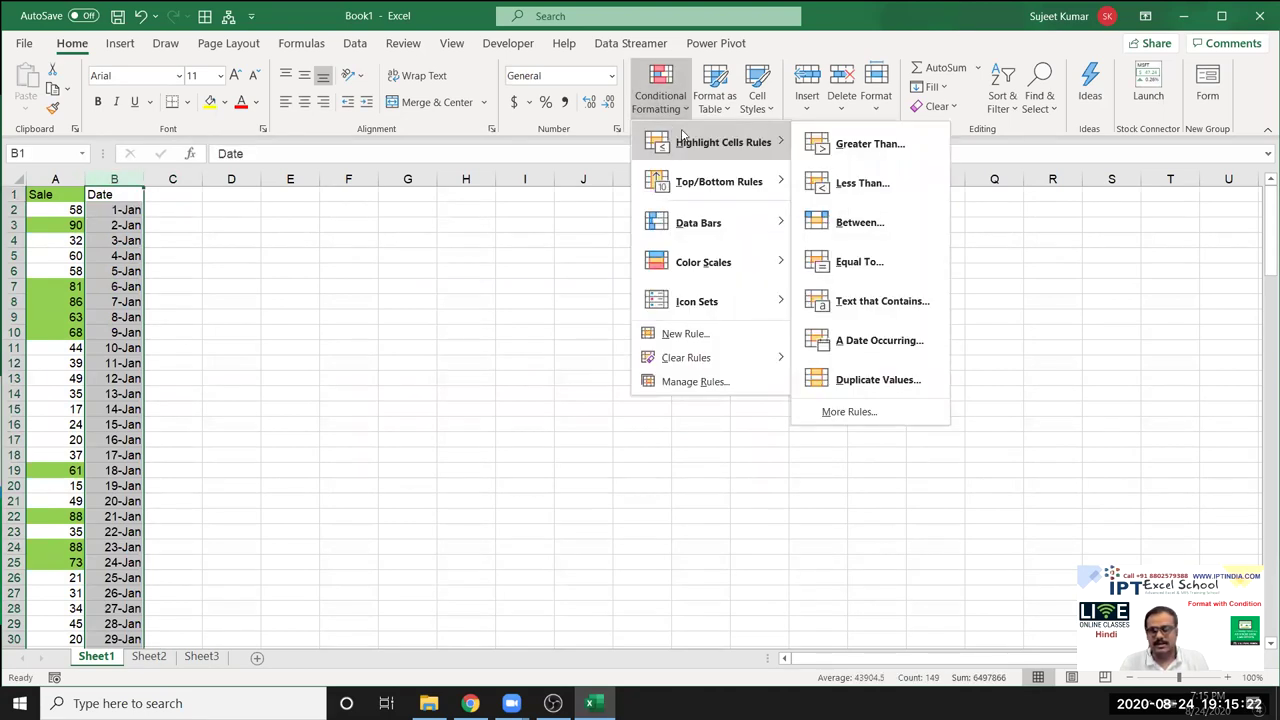
pyautogui.press('Return')
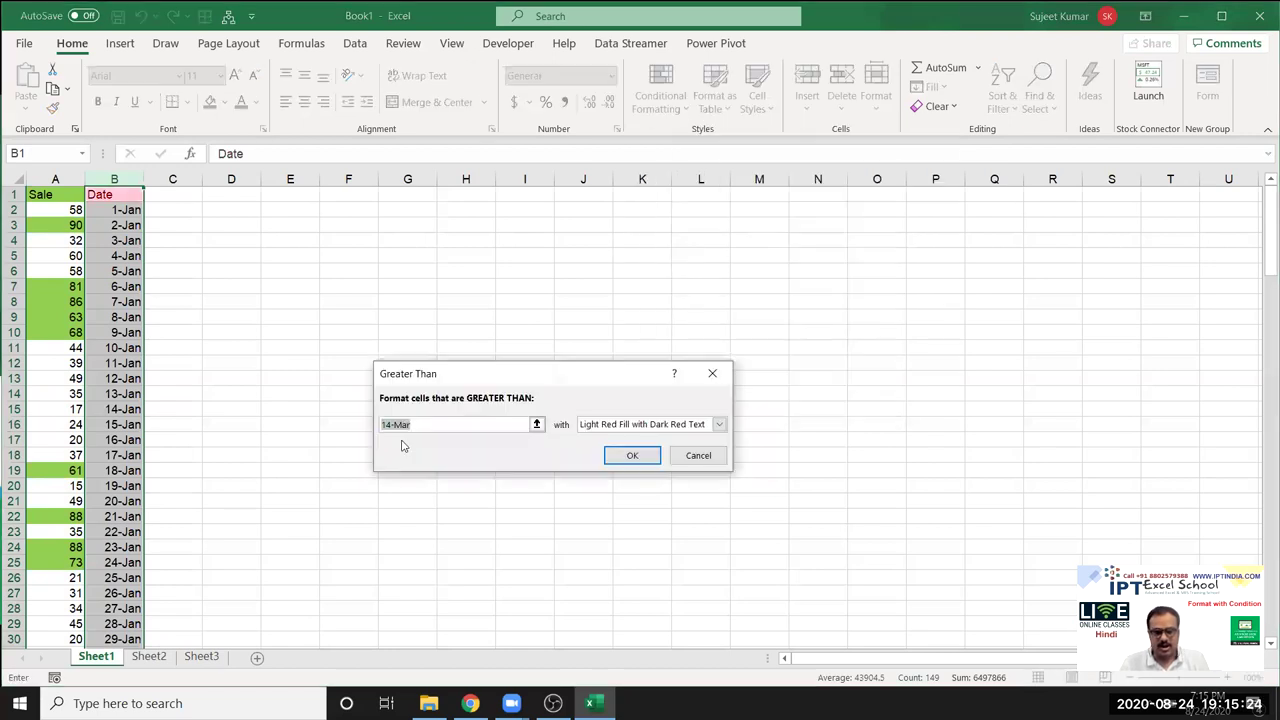
pyautogui.write('1')
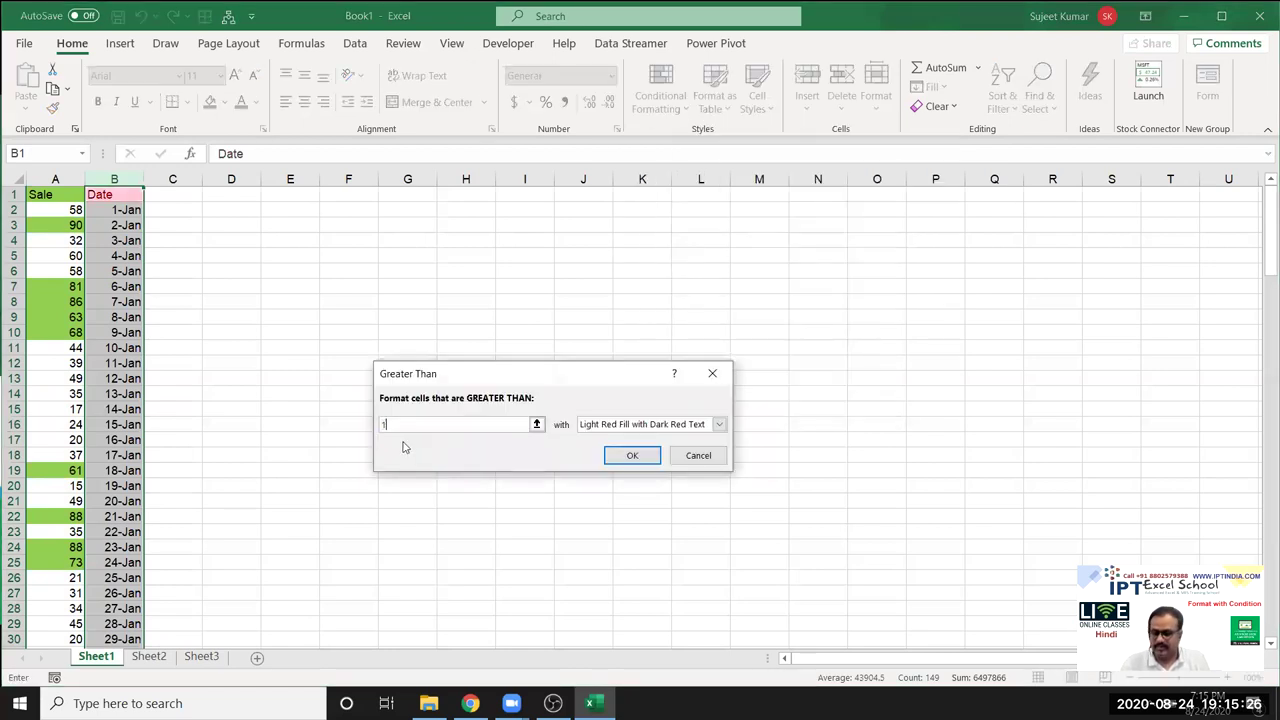
pyautogui.write('/15')
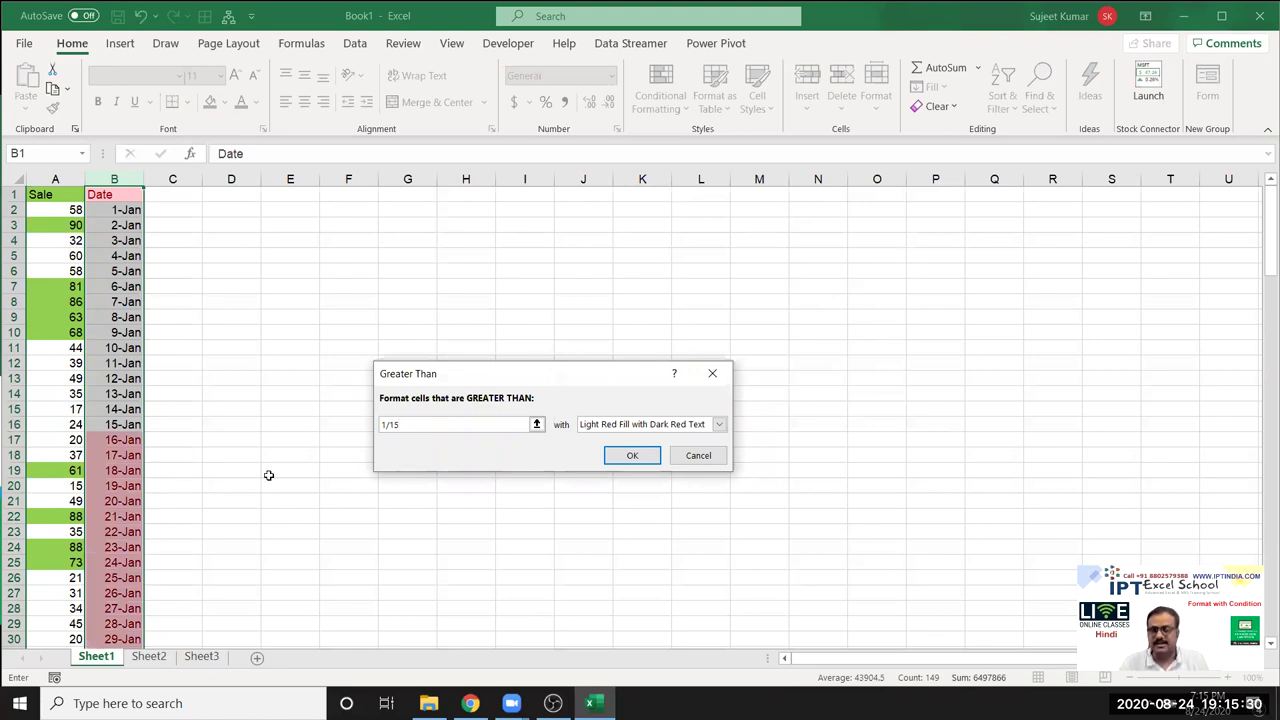
pyautogui.doubleClick(422, 424)
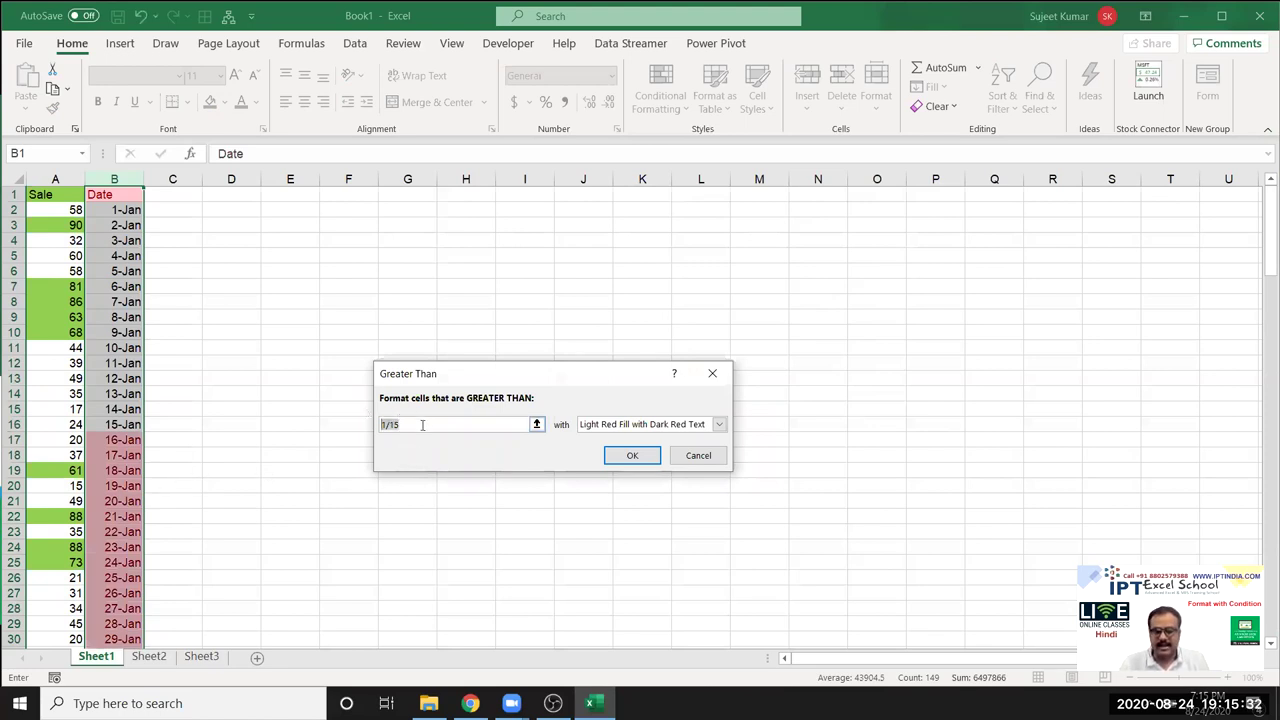
pyautogui.click(422, 424)
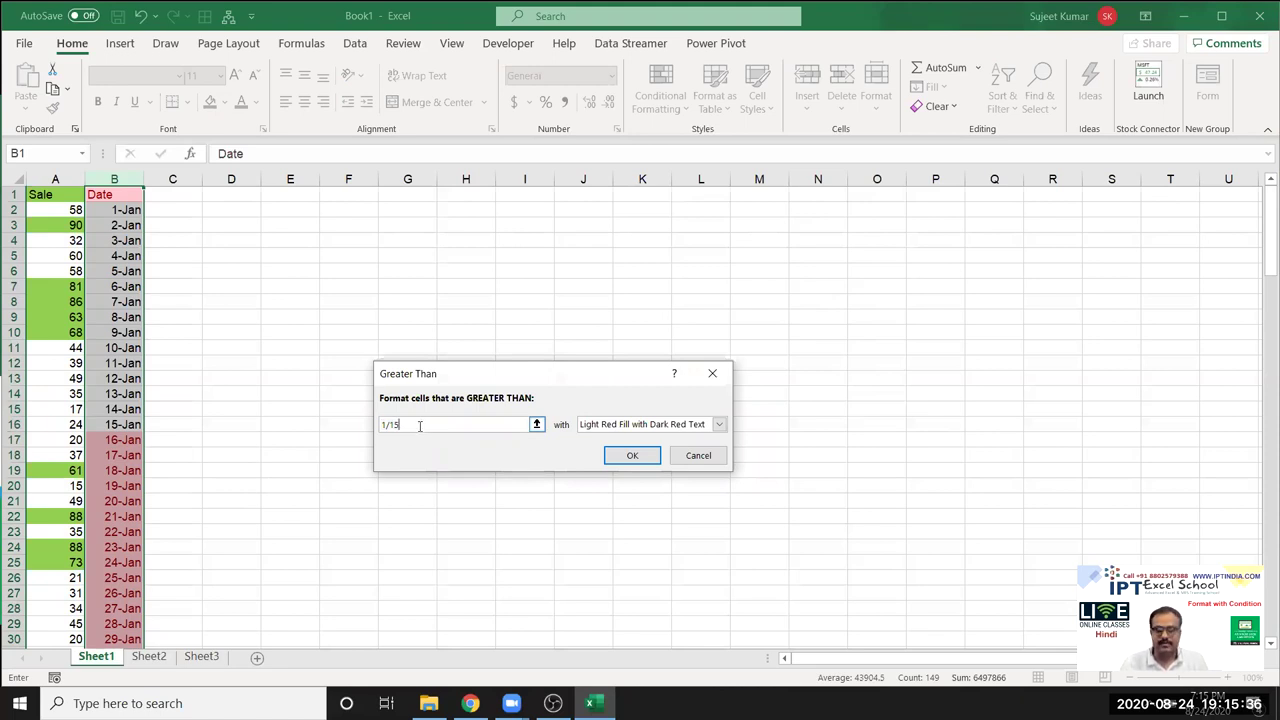
pyautogui.write('/2020')
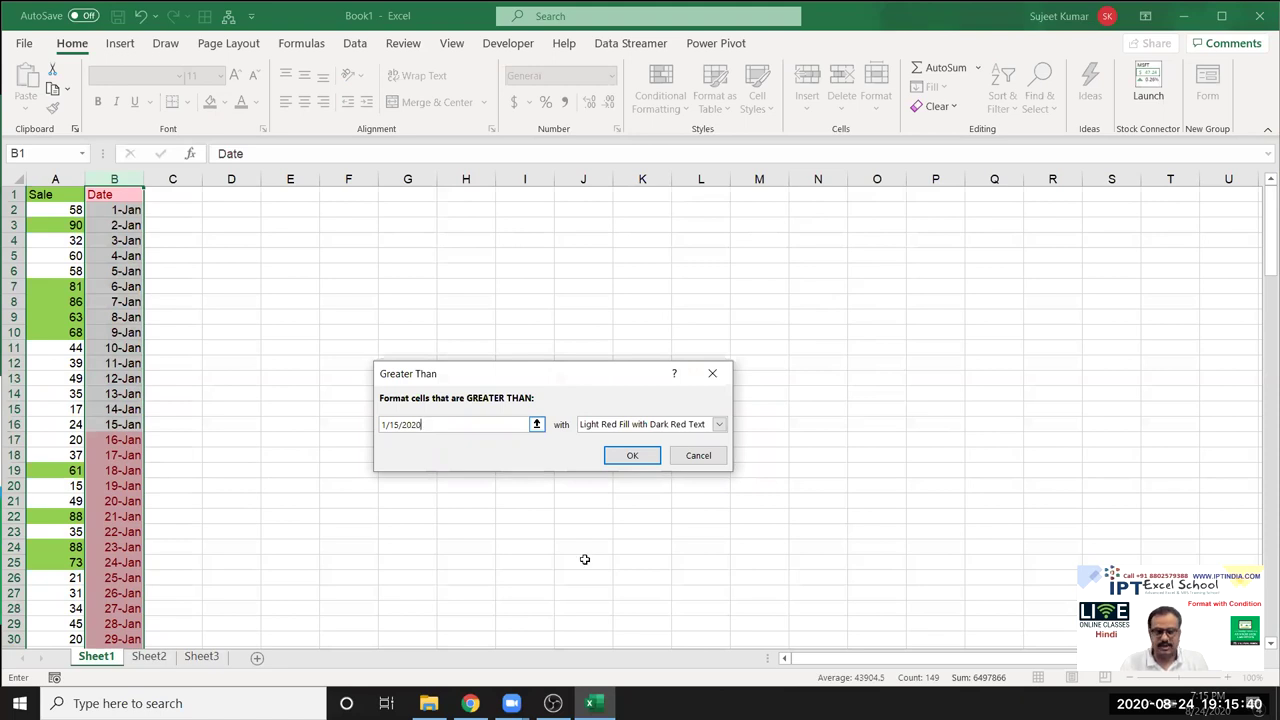
pyautogui.press('Escape')
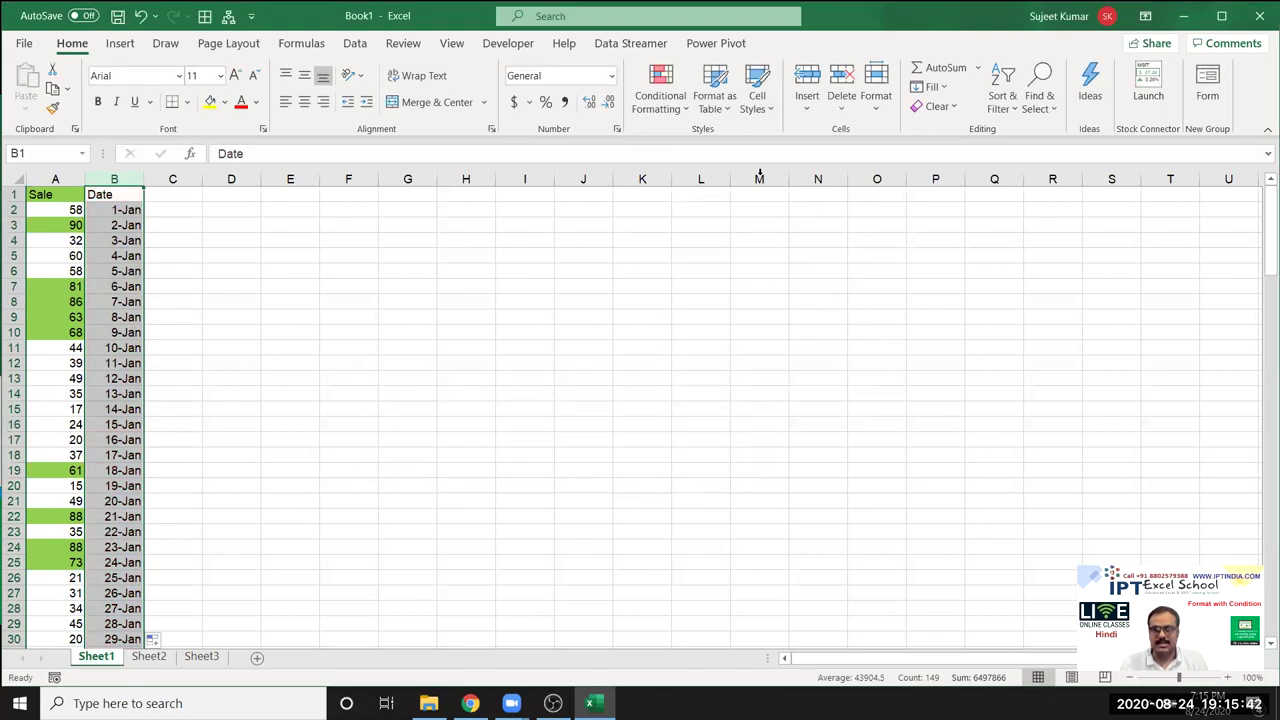
# Add a 'Name' header in C1 and fill a first name down column C.
pyautogui.click(656, 112)
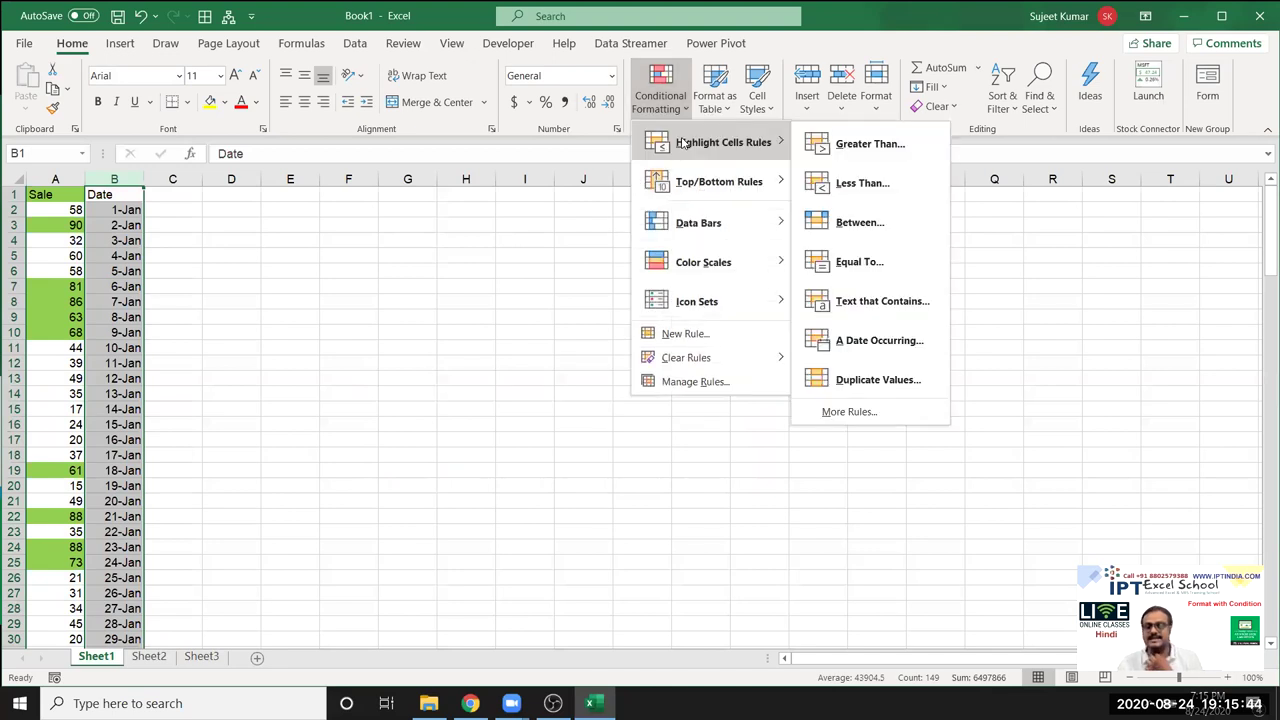
pyautogui.click(166, 196)
pyautogui.write('Purc')
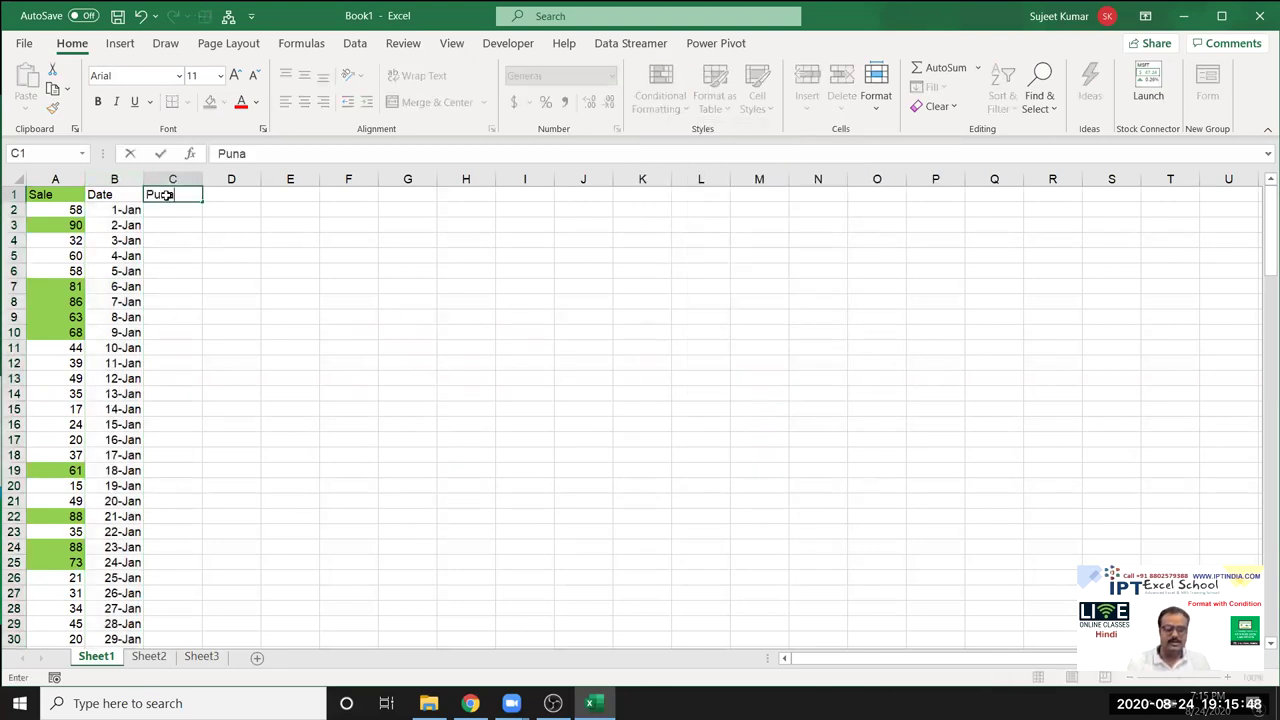
pyautogui.press('Return')
pyautogui.click(162, 195)
pyautogui.write('Name')
pyautogui.press('Return')
pyautogui.write('Pu')
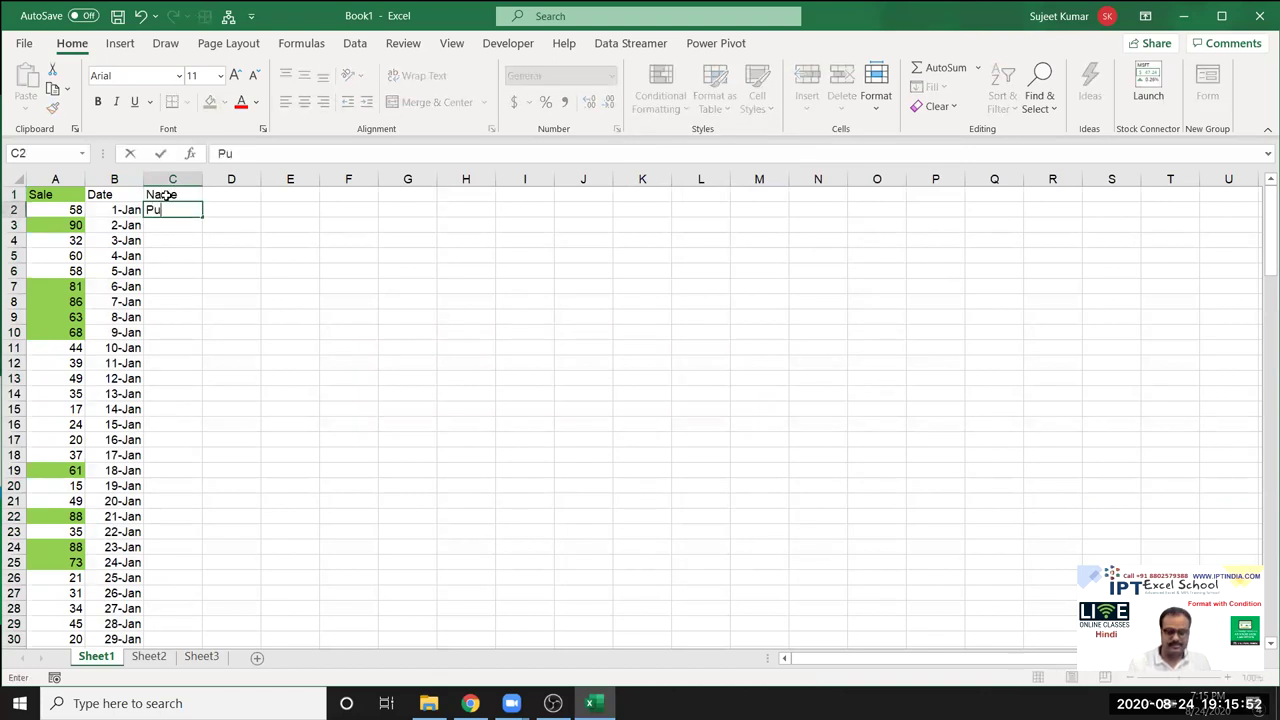
pyautogui.write('ja')
pyautogui.hotkey('ctrl', 'Return')
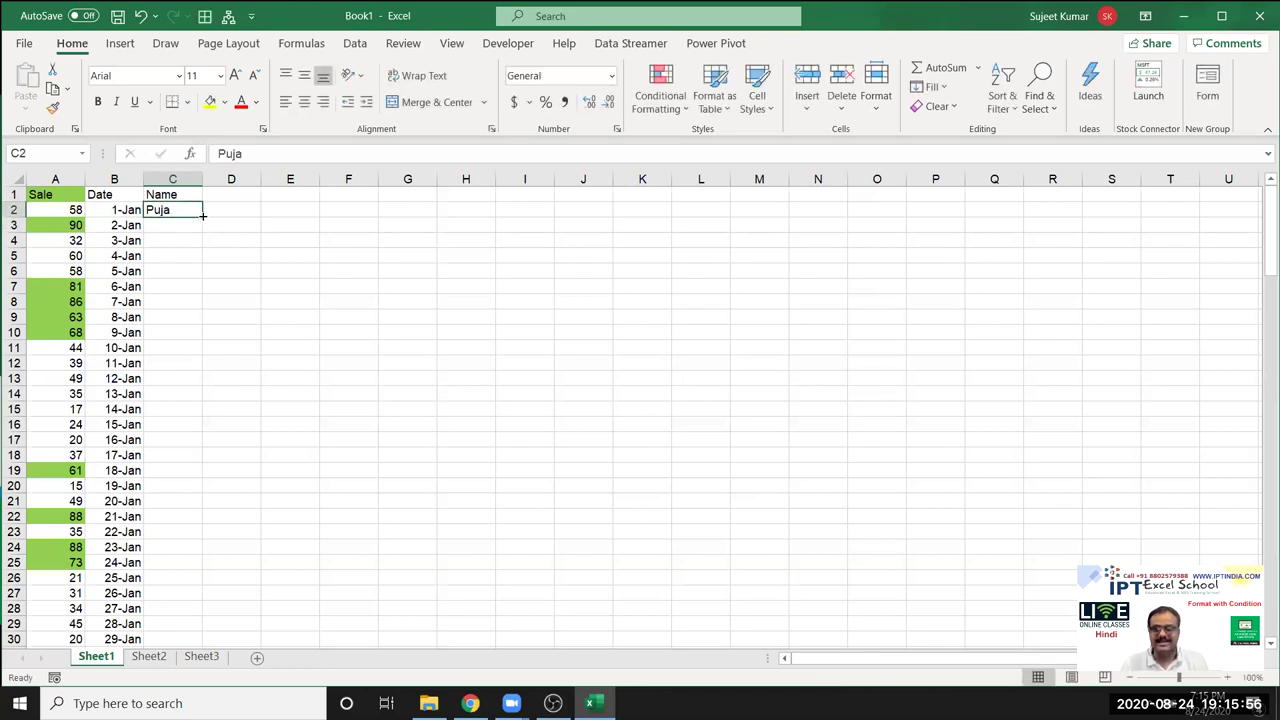
pyautogui.doubleClick(202, 214)
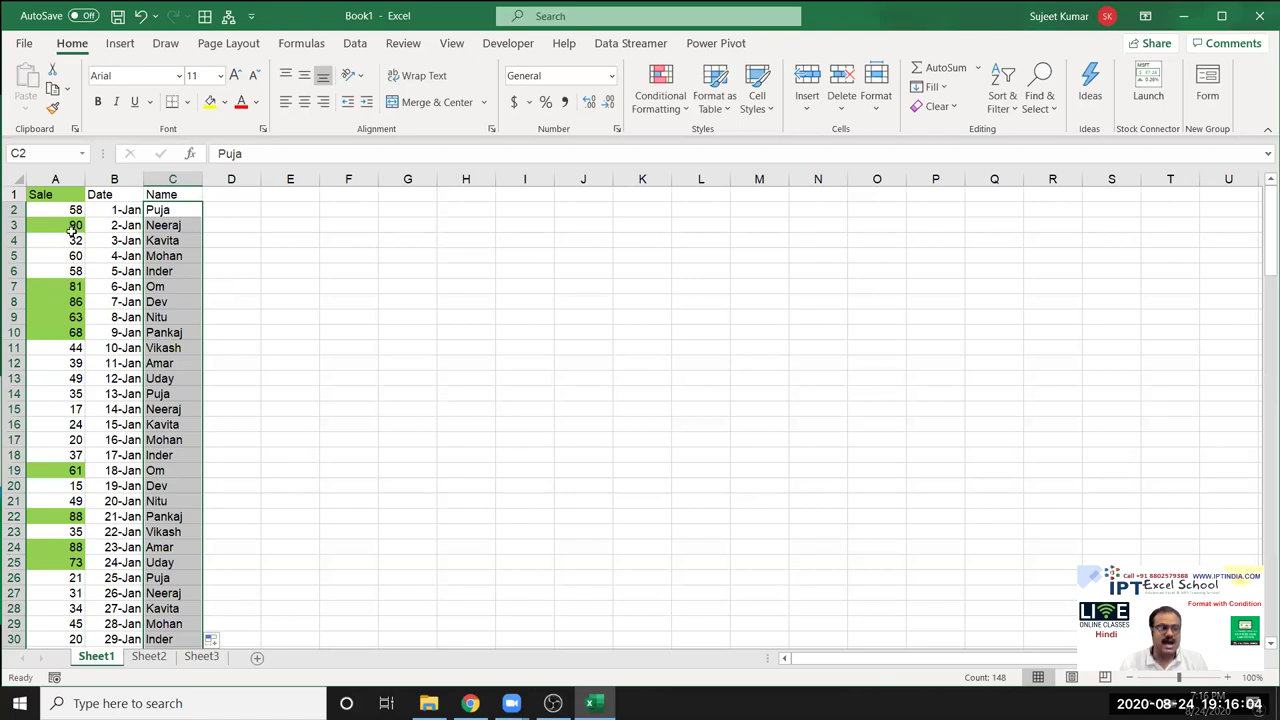
# Select the names from C2 down to C149 and scroll back to the top.
pyautogui.click(19, 193)
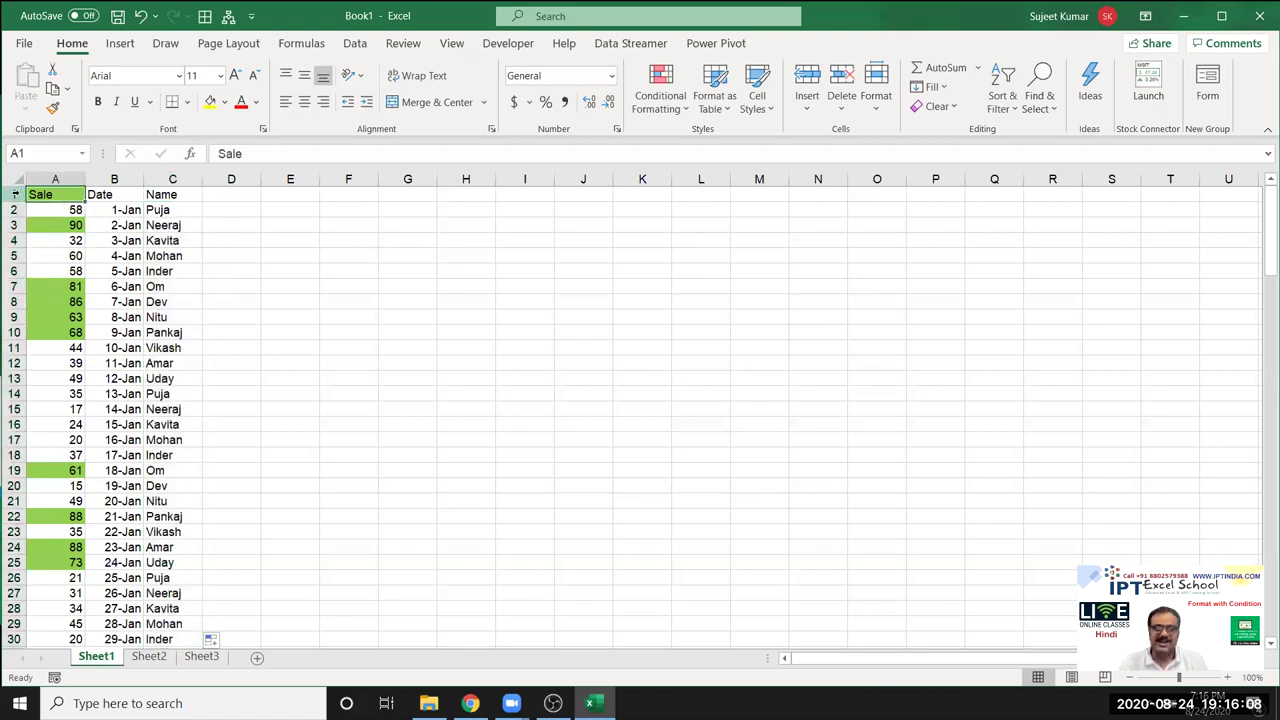
pyautogui.click(157, 206)
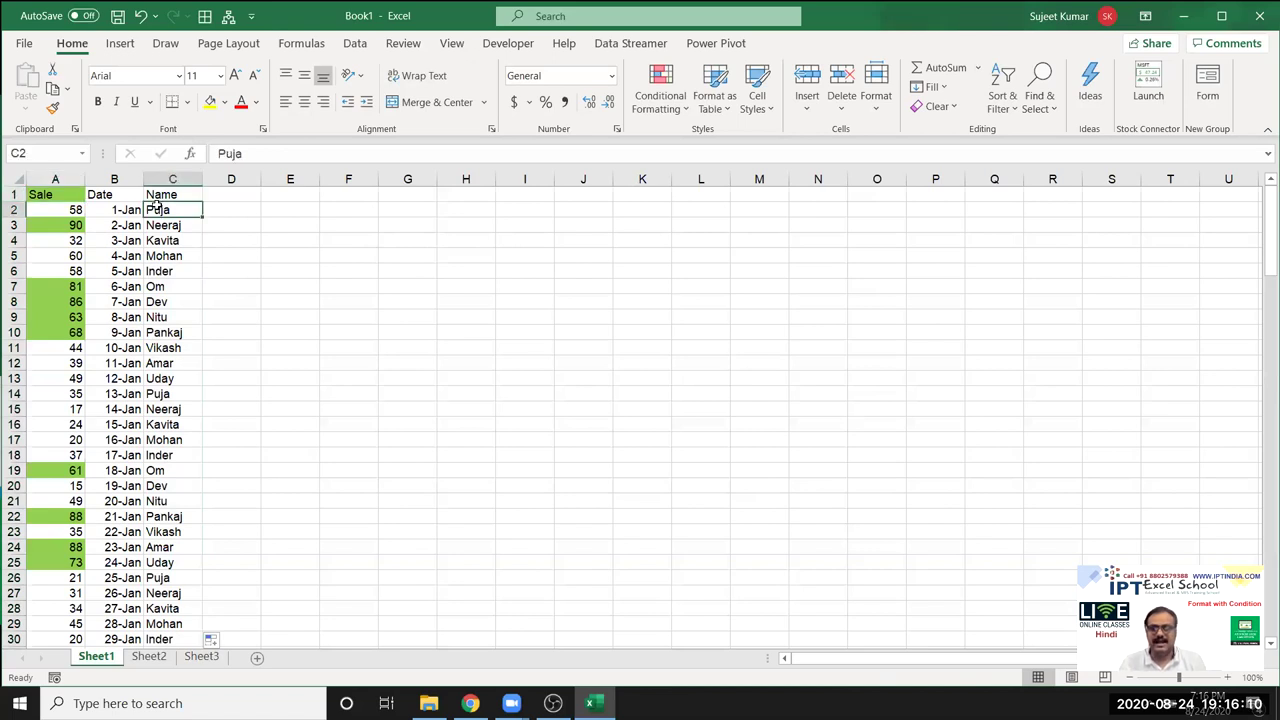
pyautogui.hotkey('ctrl', 'shift', 'Down')
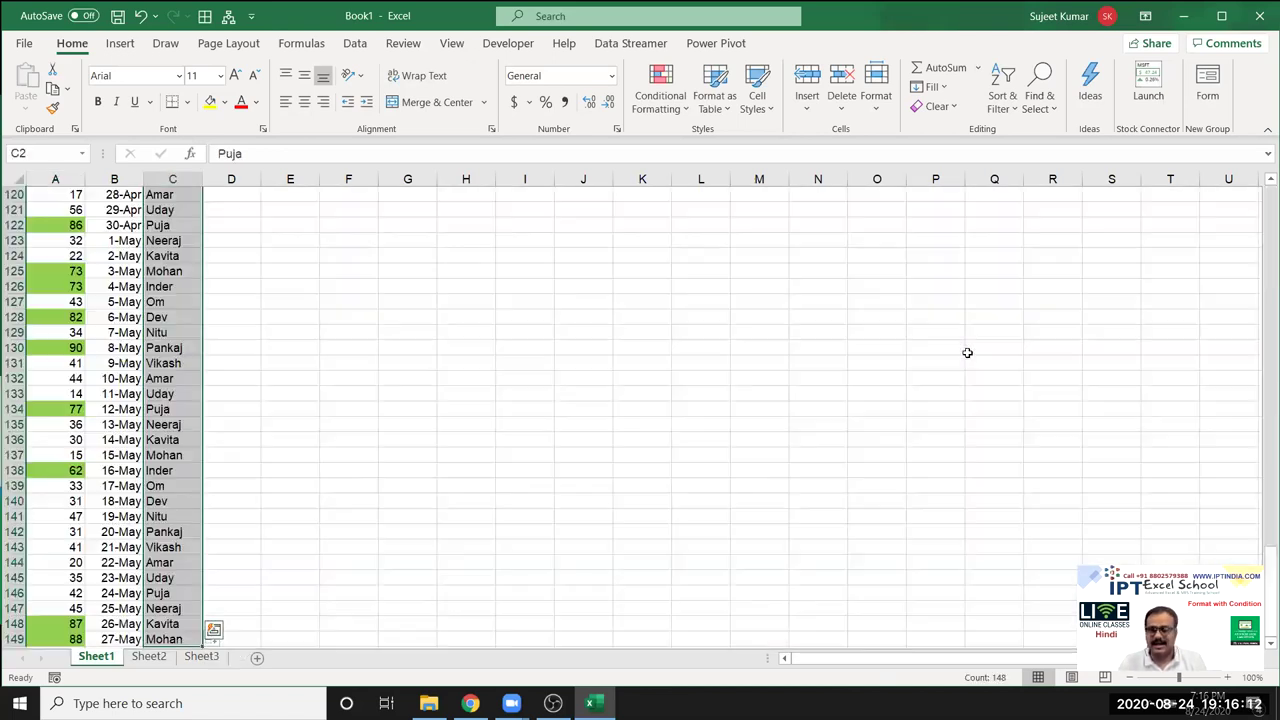
pyautogui.moveTo(1263, 245); pyautogui.dragTo(1264, 155)
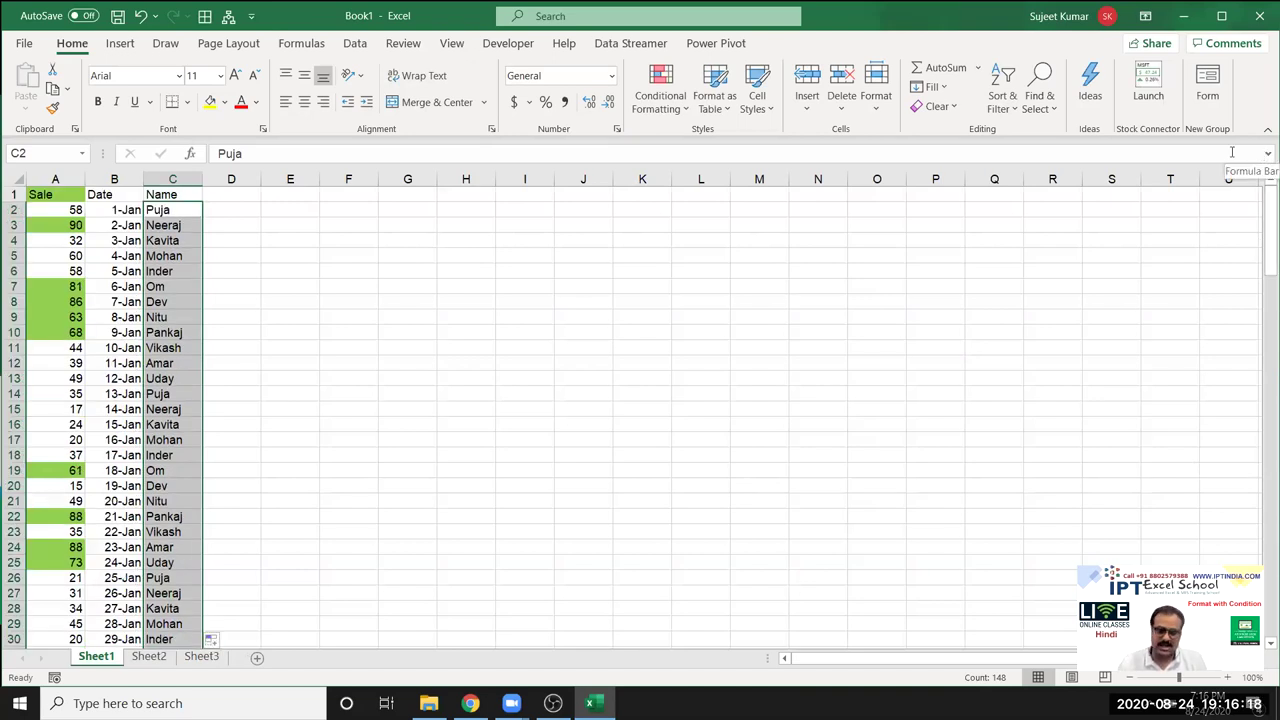
# Preview an Equal To highlight for a name in the Name column, then cancel it.
pyautogui.click(667, 107)
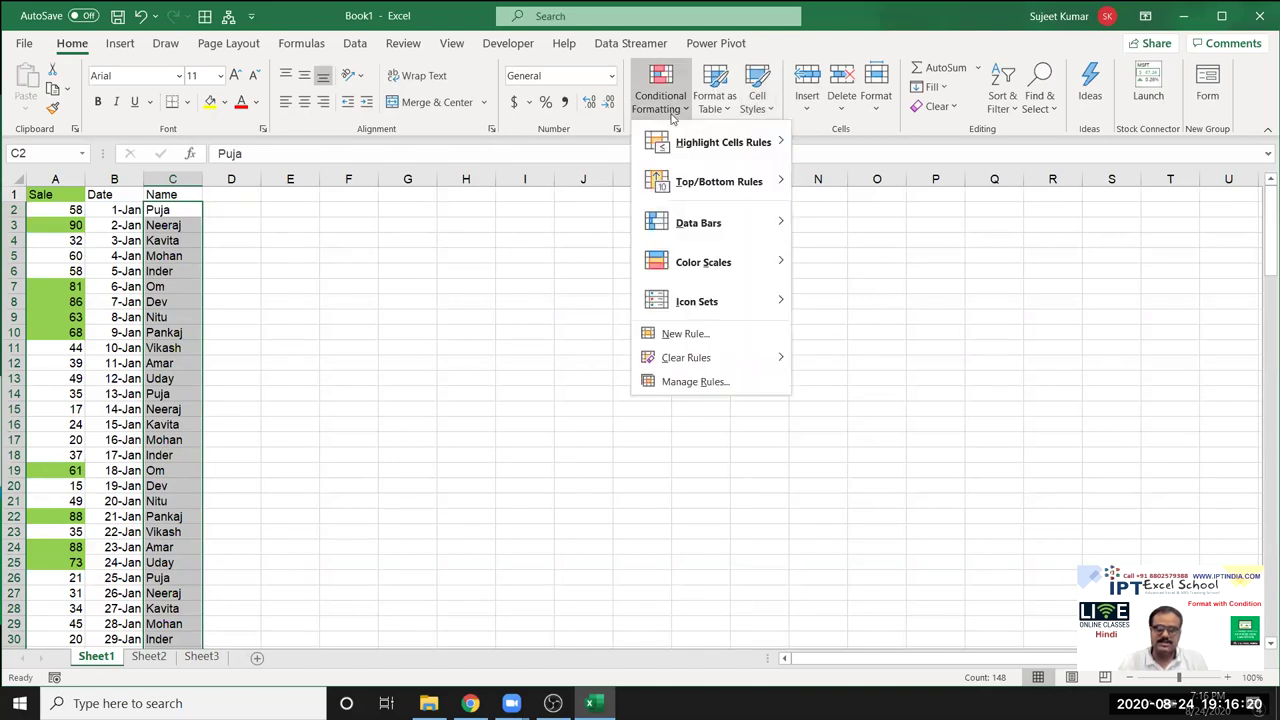
pyautogui.moveTo(700, 142)
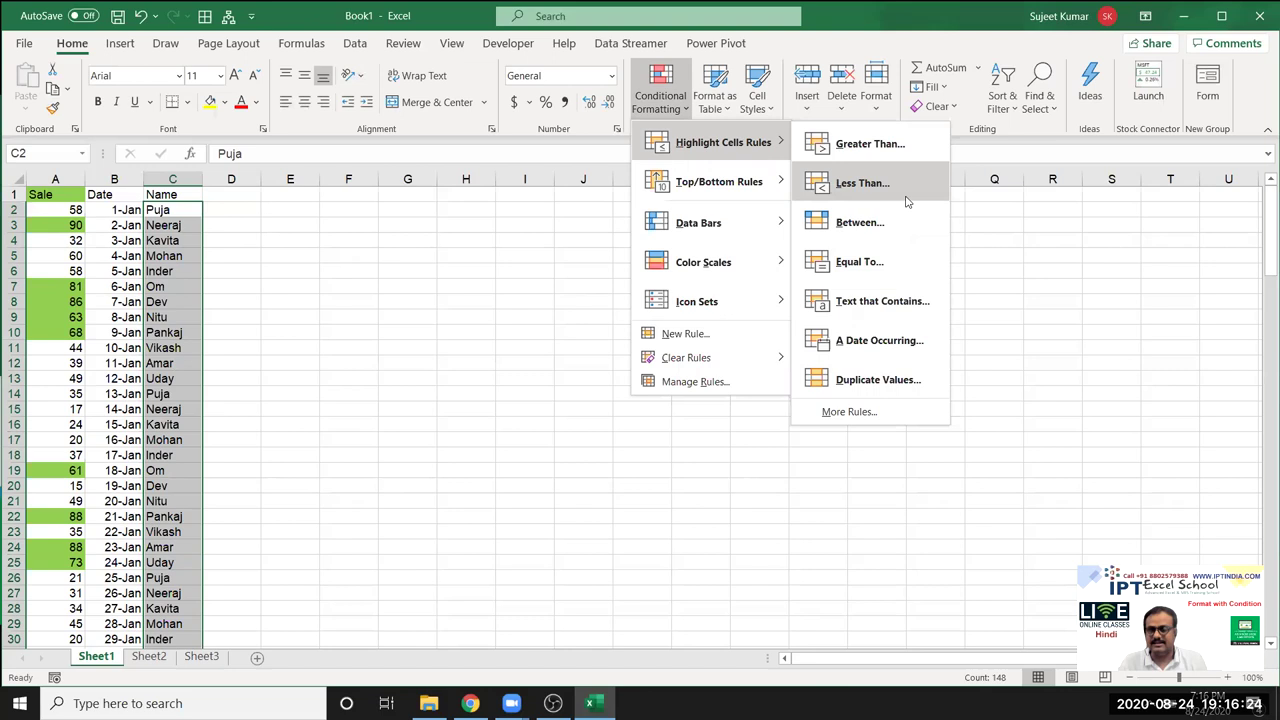
pyautogui.click(900, 268)
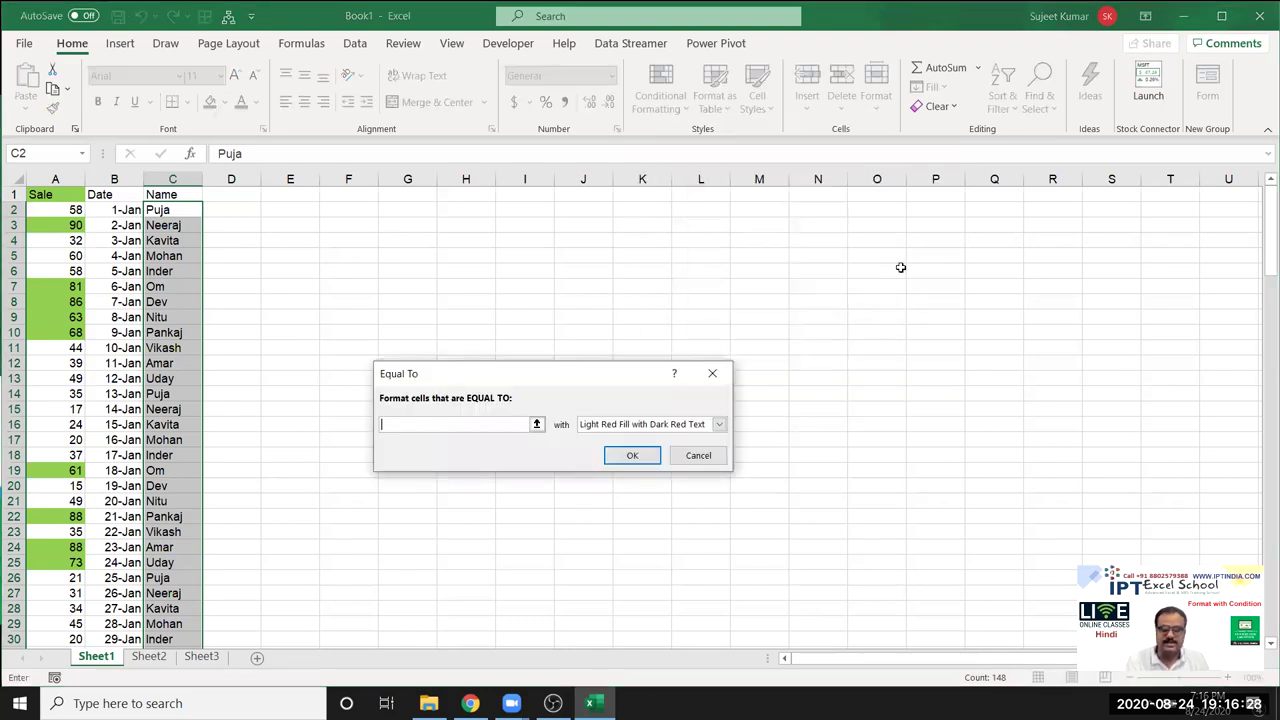
pyautogui.write('Om')
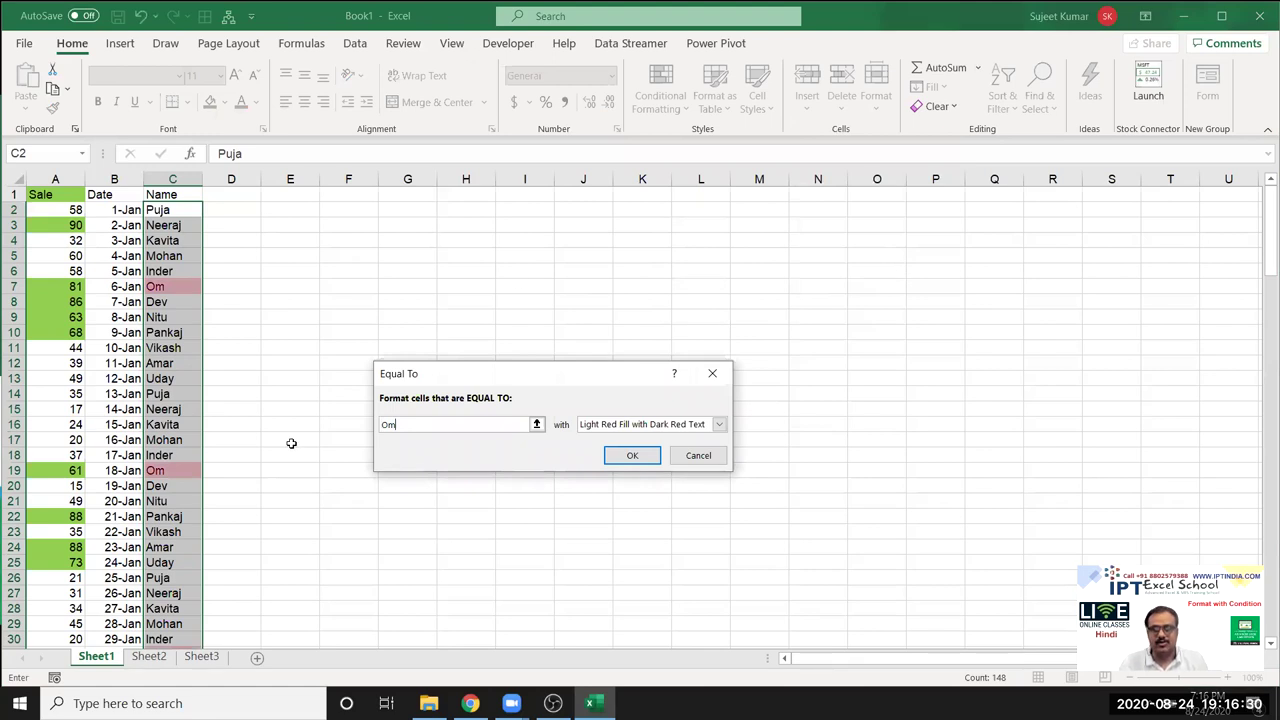
pyautogui.click(114, 178)
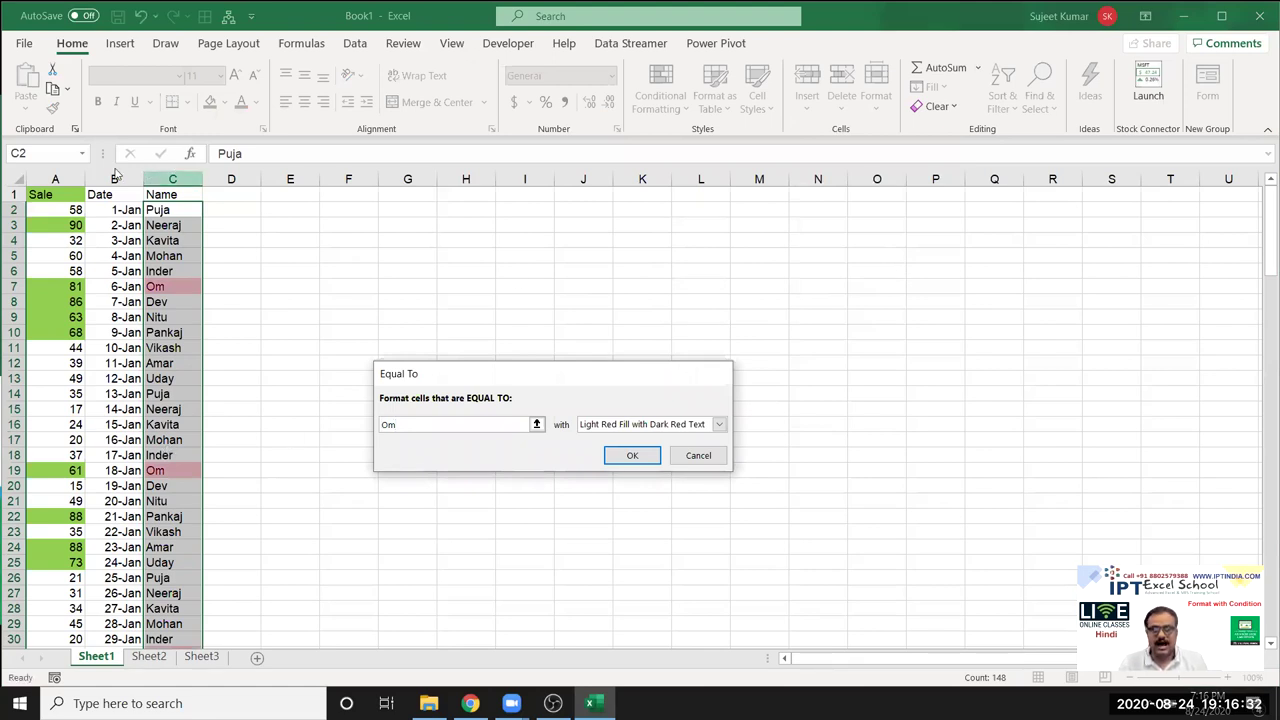
pyautogui.press('Escape')
# Preview an Equal To highlight for date 15-Jan, cancel it, and select column A.
pyautogui.click(685, 117)
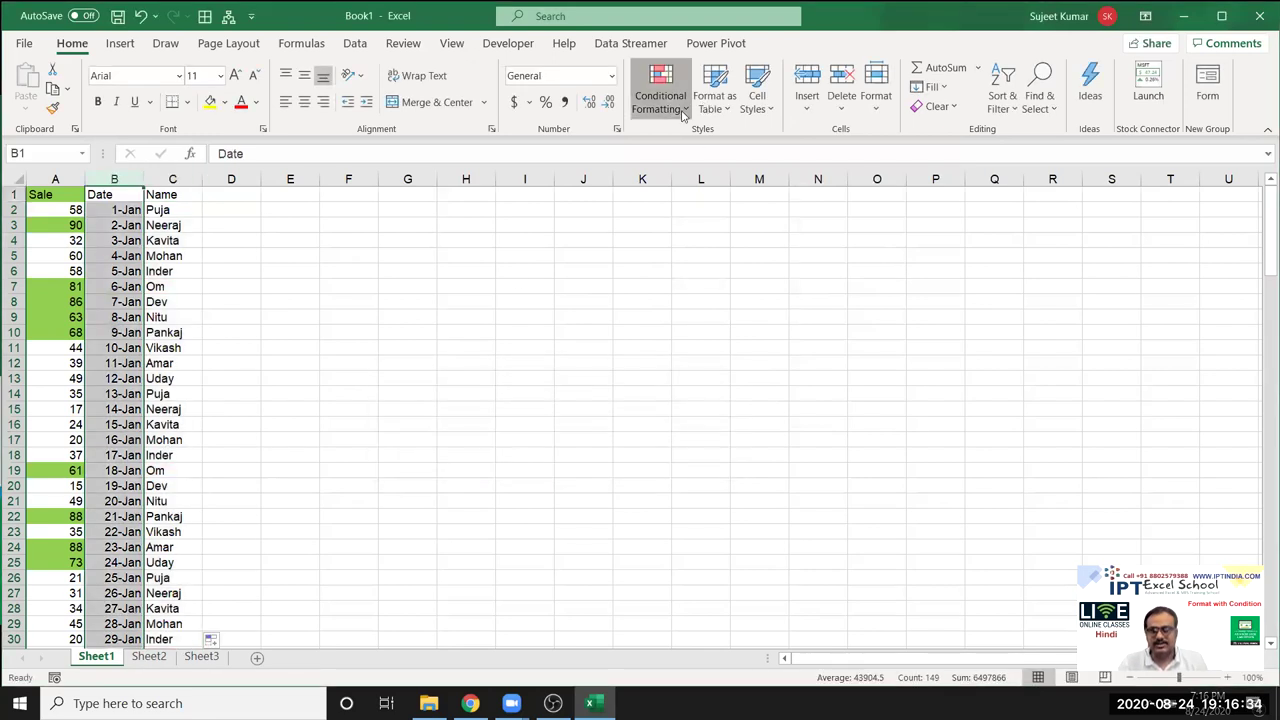
pyautogui.click(868, 262)
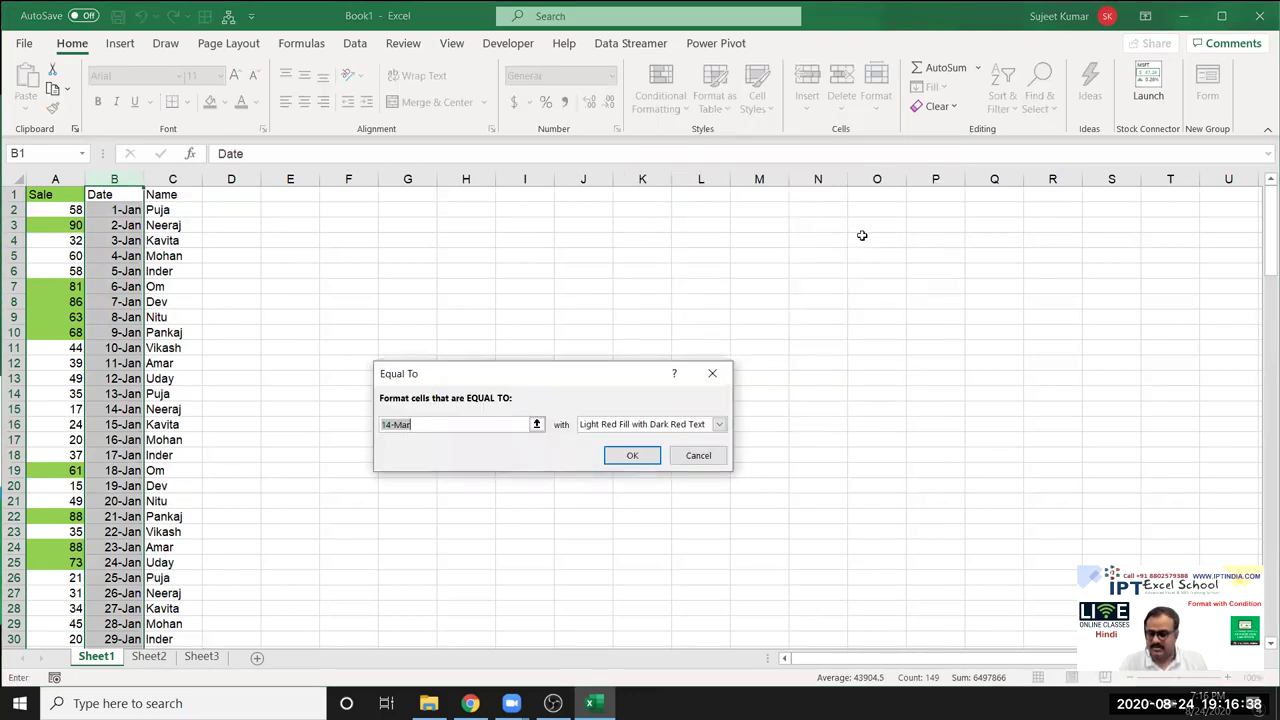
pyautogui.write('15-')
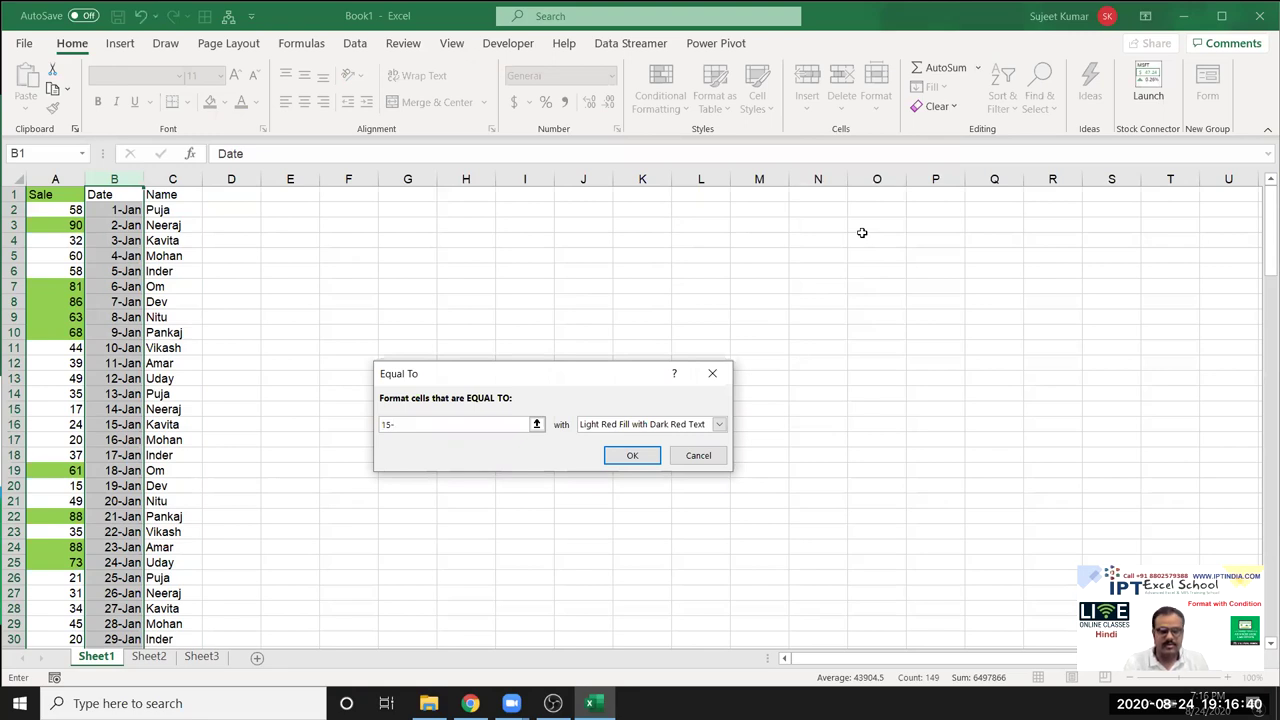
pyautogui.write('Jan')
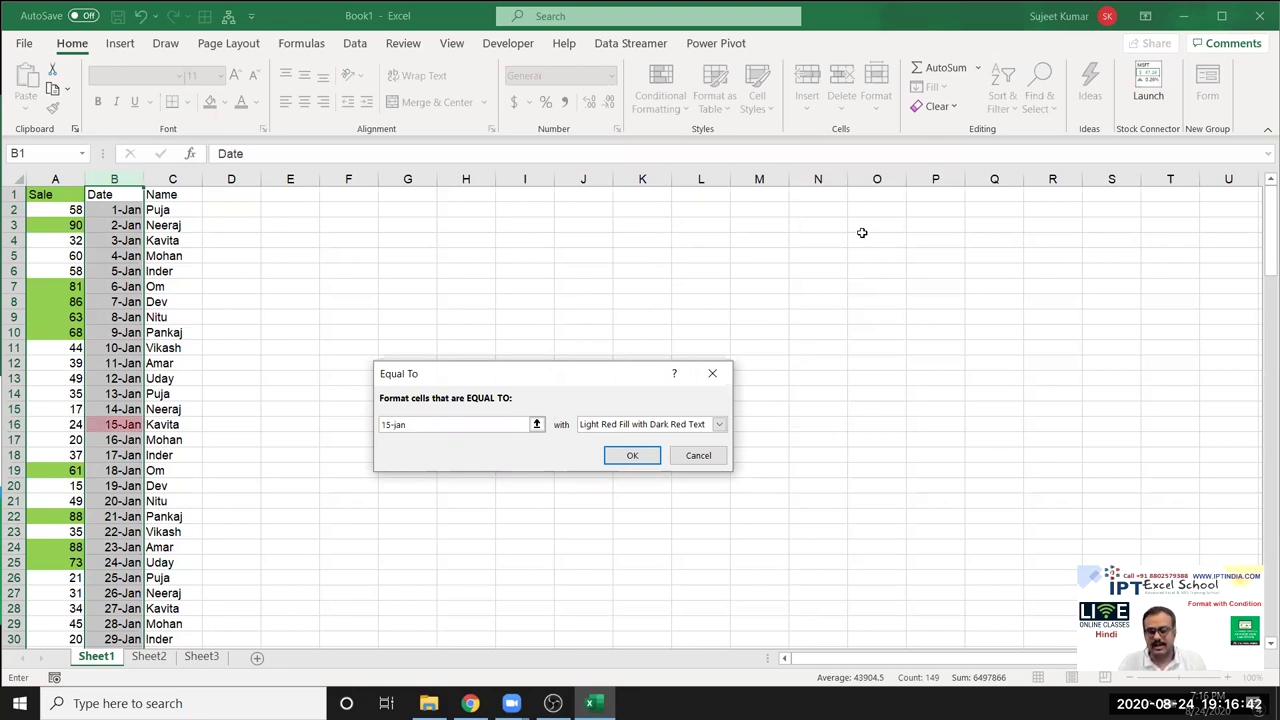
pyautogui.press('Escape')
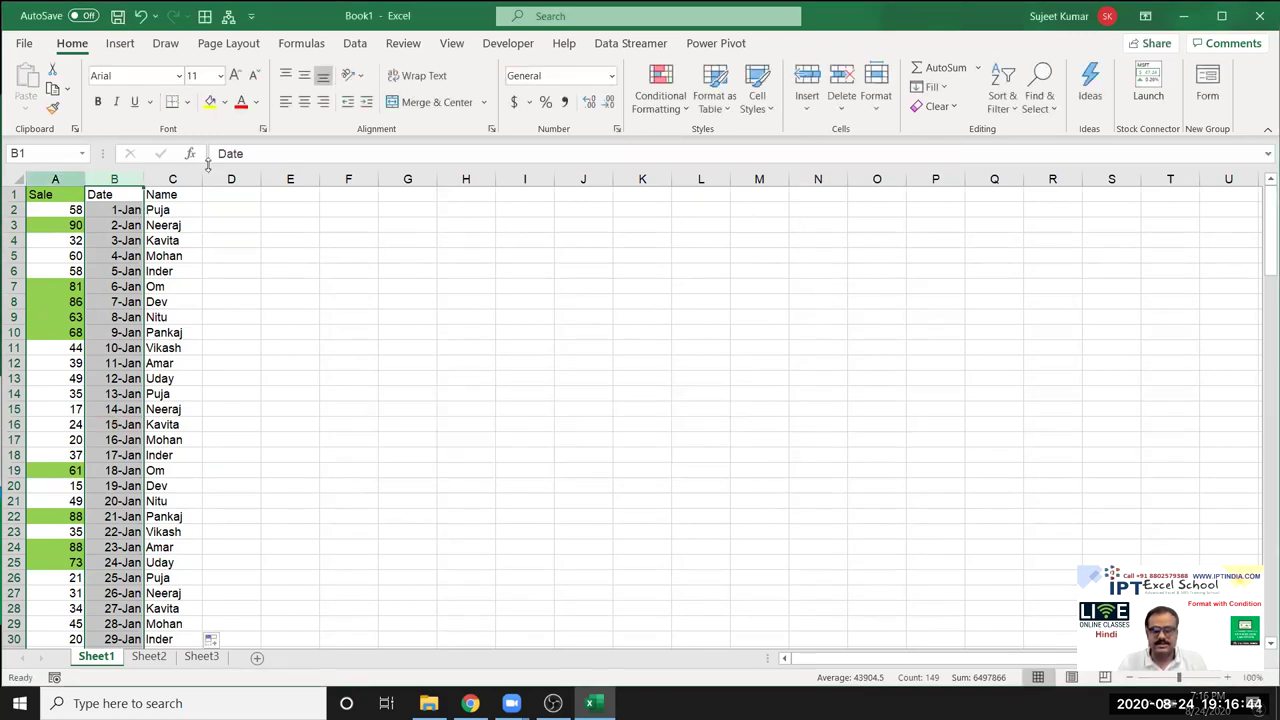
pyautogui.press('Left')
pyautogui.hotkey('ctrl', 'space')
# Preview an Equal To 24 highlight on Sale and the Data Bars styles, applying neither.
pyautogui.click(670, 110)
pyautogui.moveTo(723, 142)
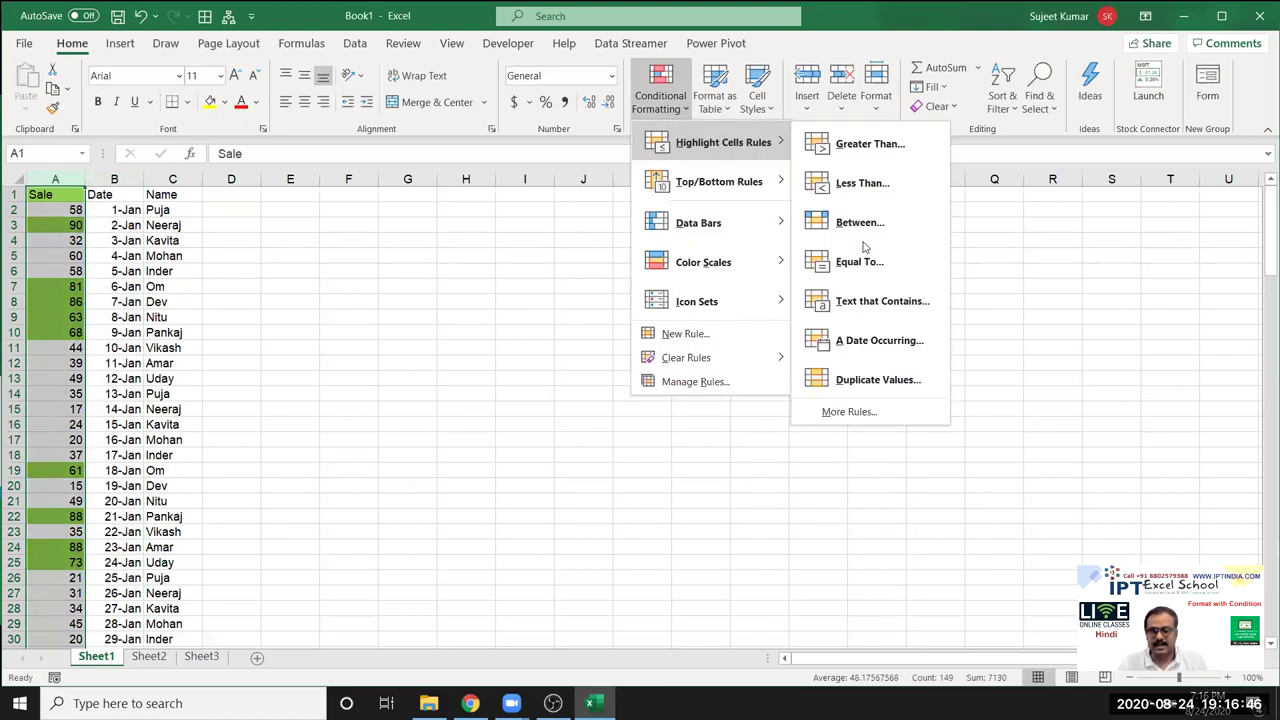
pyautogui.click(866, 262)
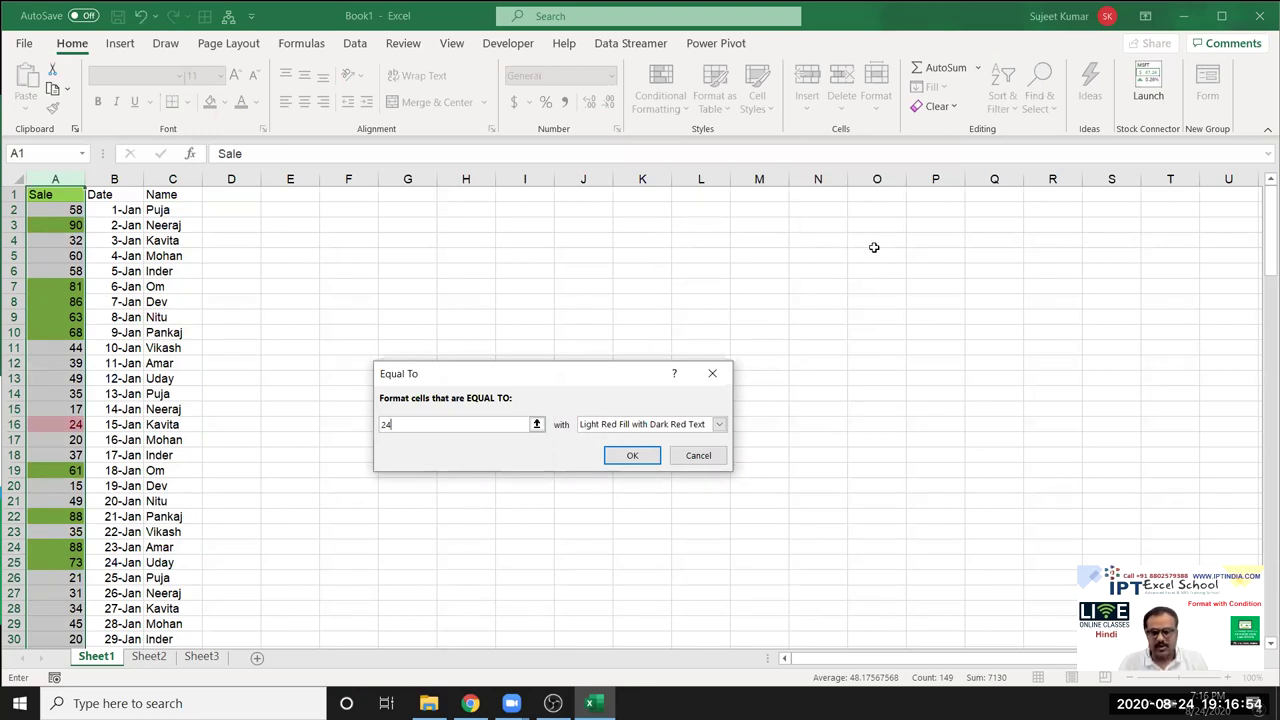
pyautogui.press('Escape')
pyautogui.click(650, 110)
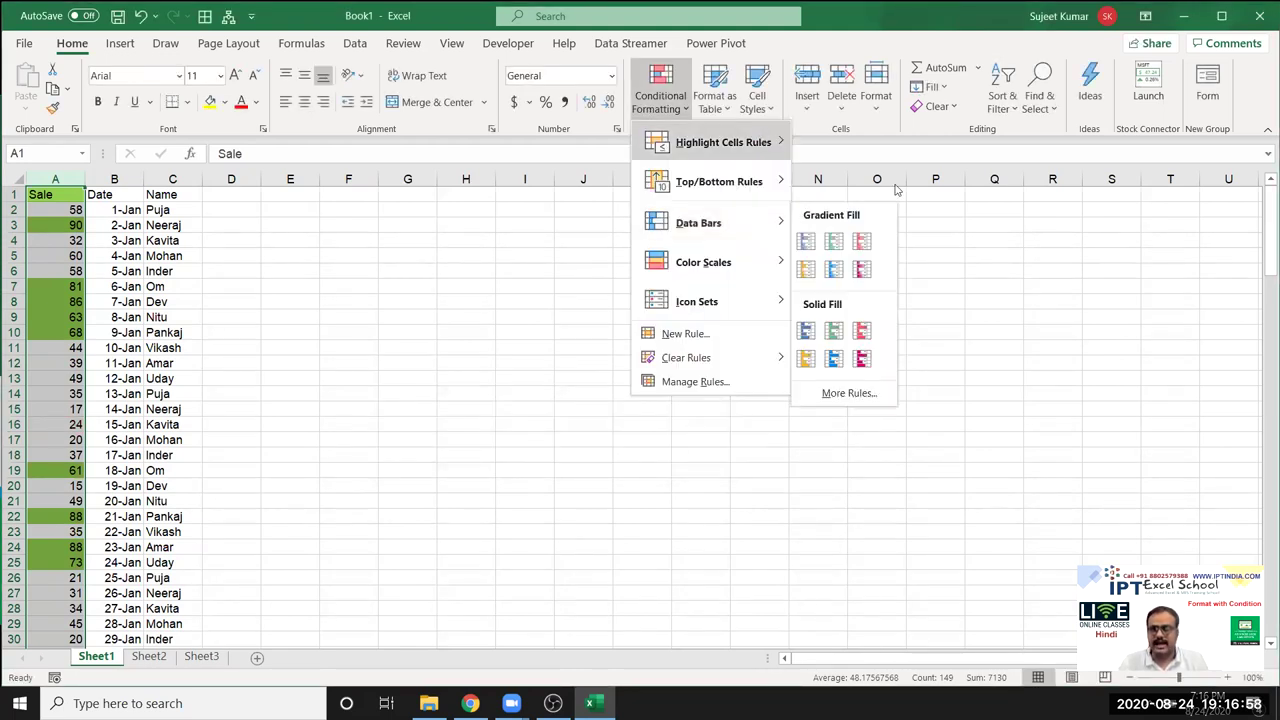
pyautogui.moveTo(762, 140)
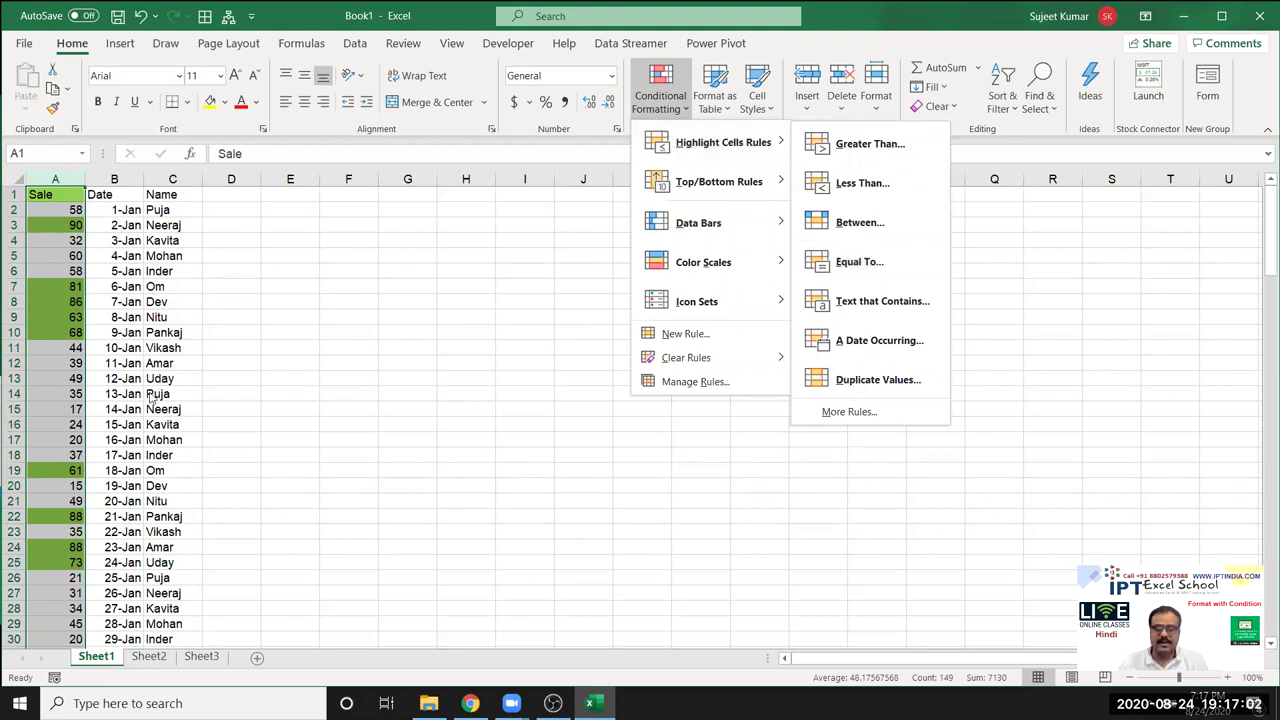
pyautogui.click(123, 317)
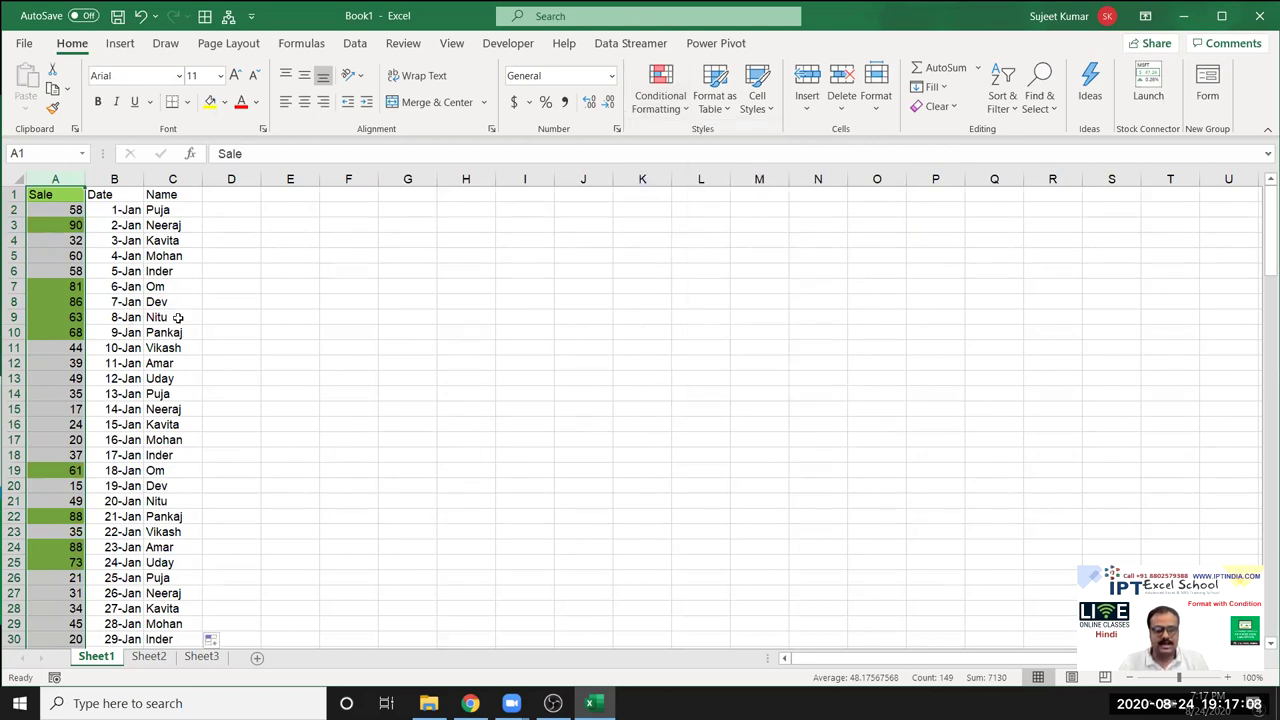
# Append a surname to the first name in C8 and confirm C20.
pyautogui.click(180, 302)
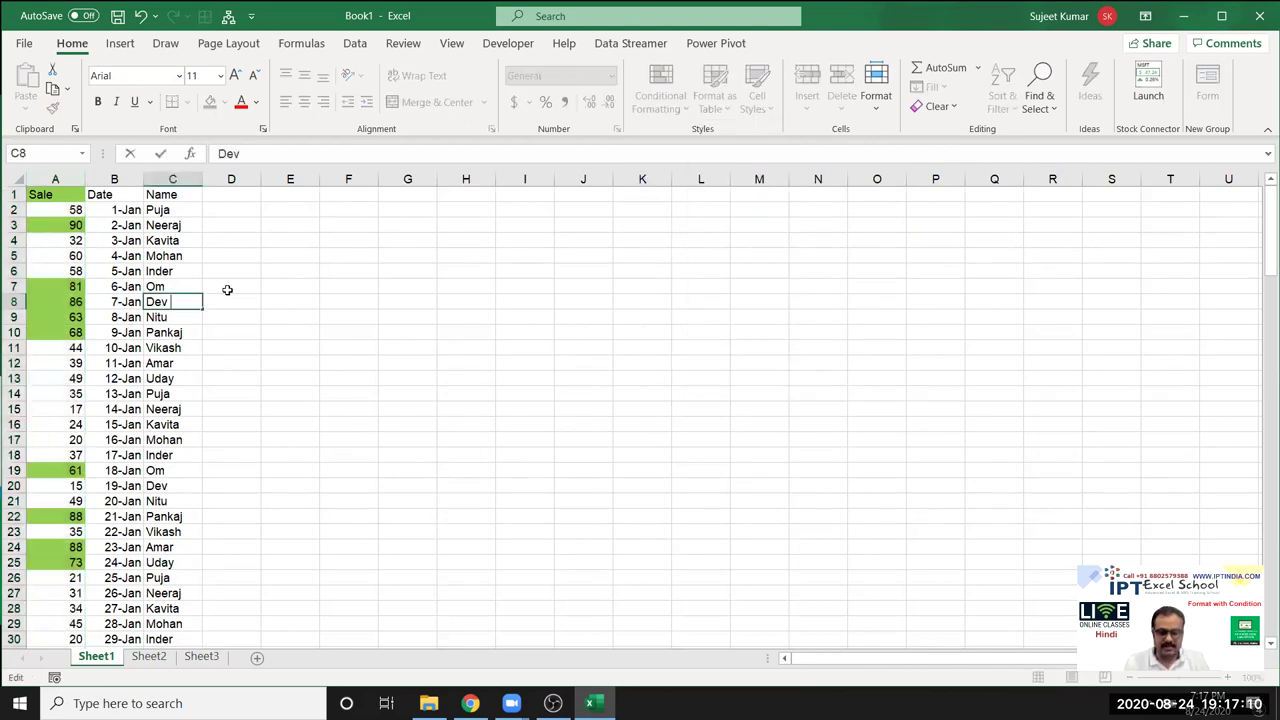
pyautogui.press('F2')
pyautogui.write('Kuma')
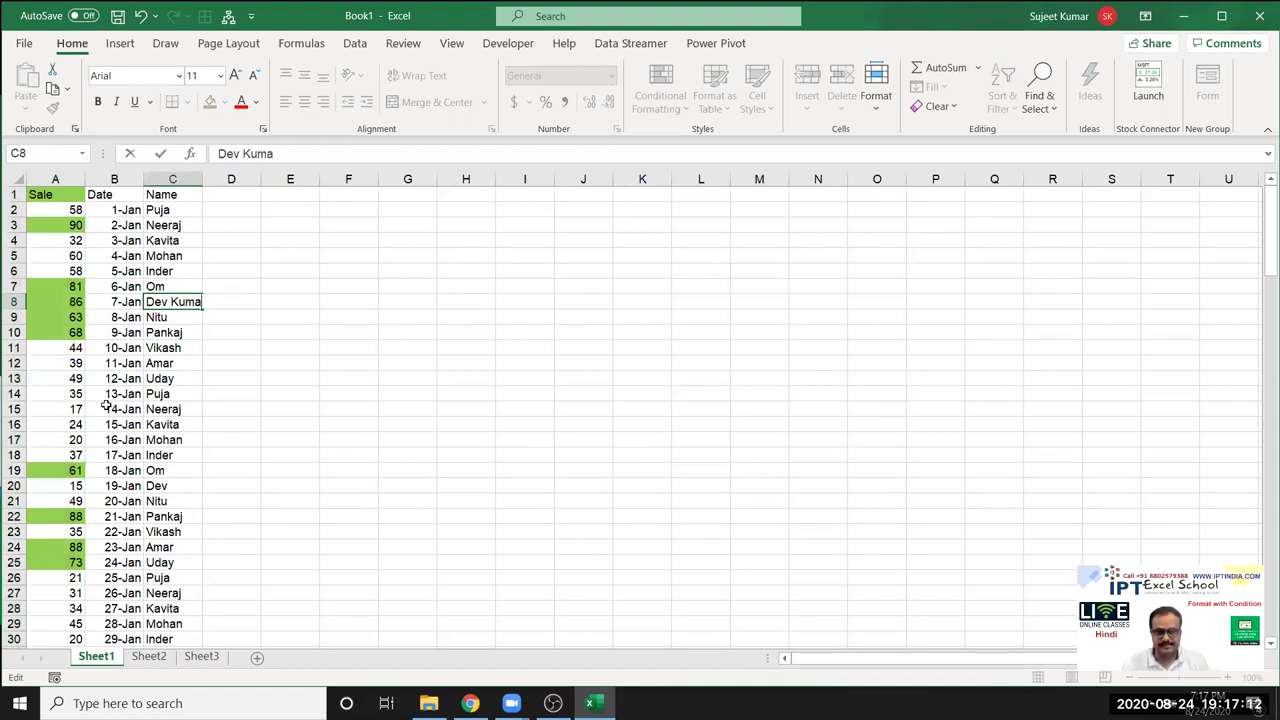
pyautogui.write('r')
pyautogui.click(195, 487)
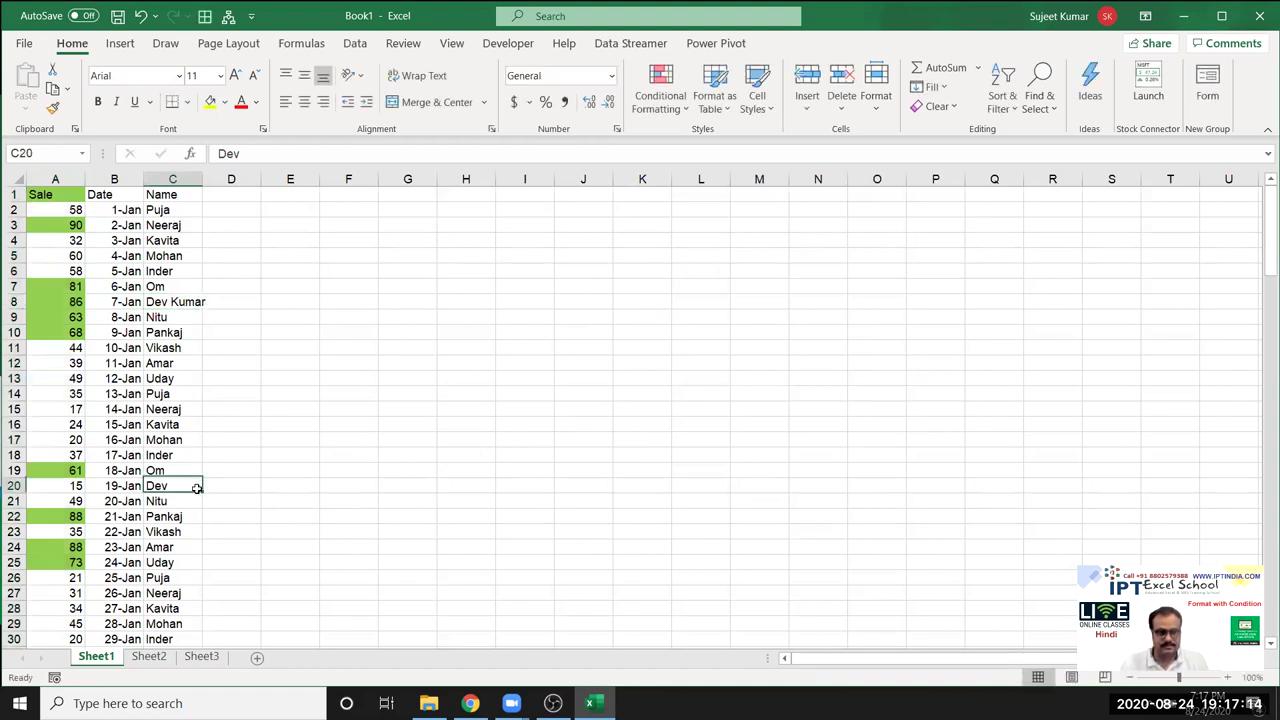
pyautogui.press('F2')
pyautogui.write('Kumar')
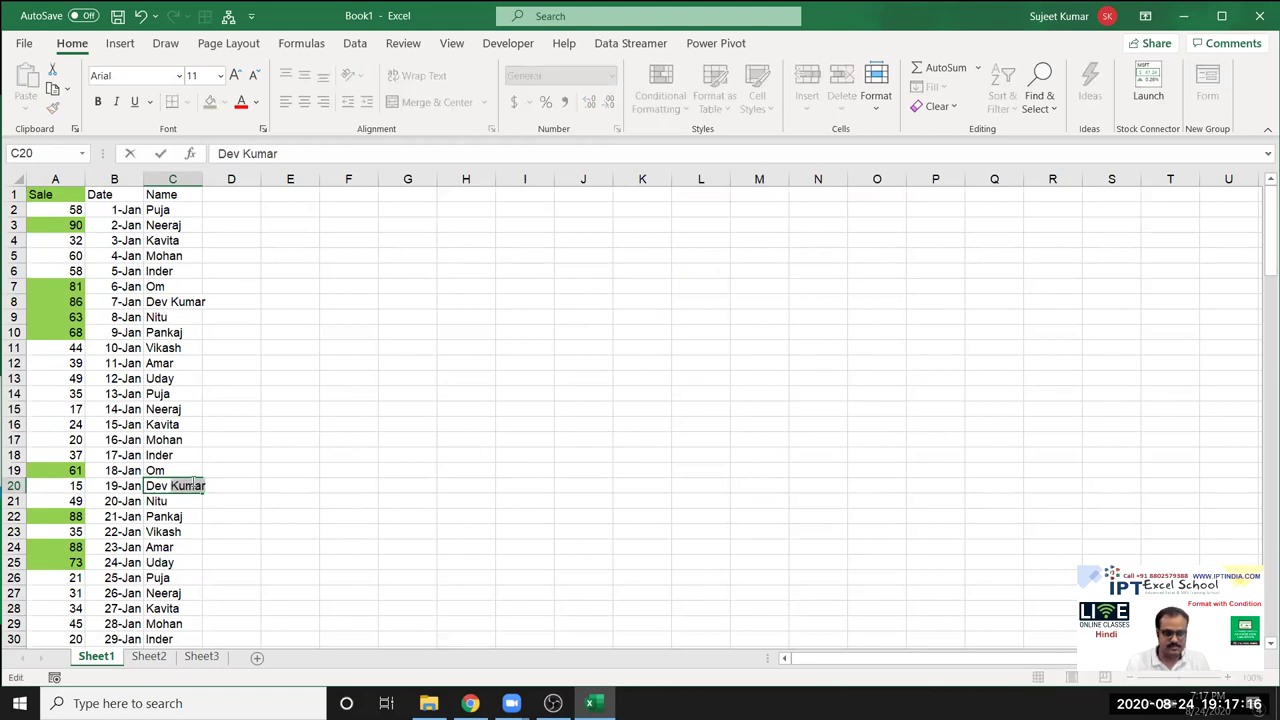
pyautogui.press('Return')
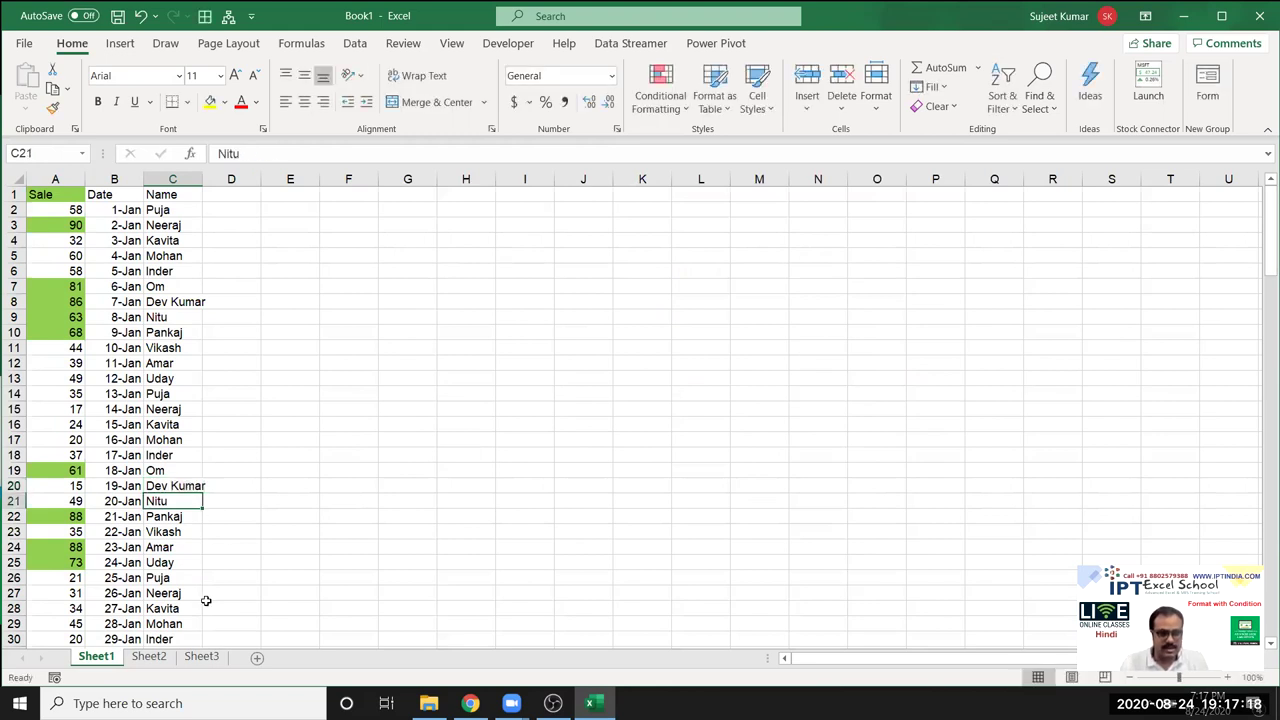
# Append a surname to the name in C32 and autofit column C's width.
pyautogui.scroll(-3, 176, 531)
pyautogui.click(176, 531)
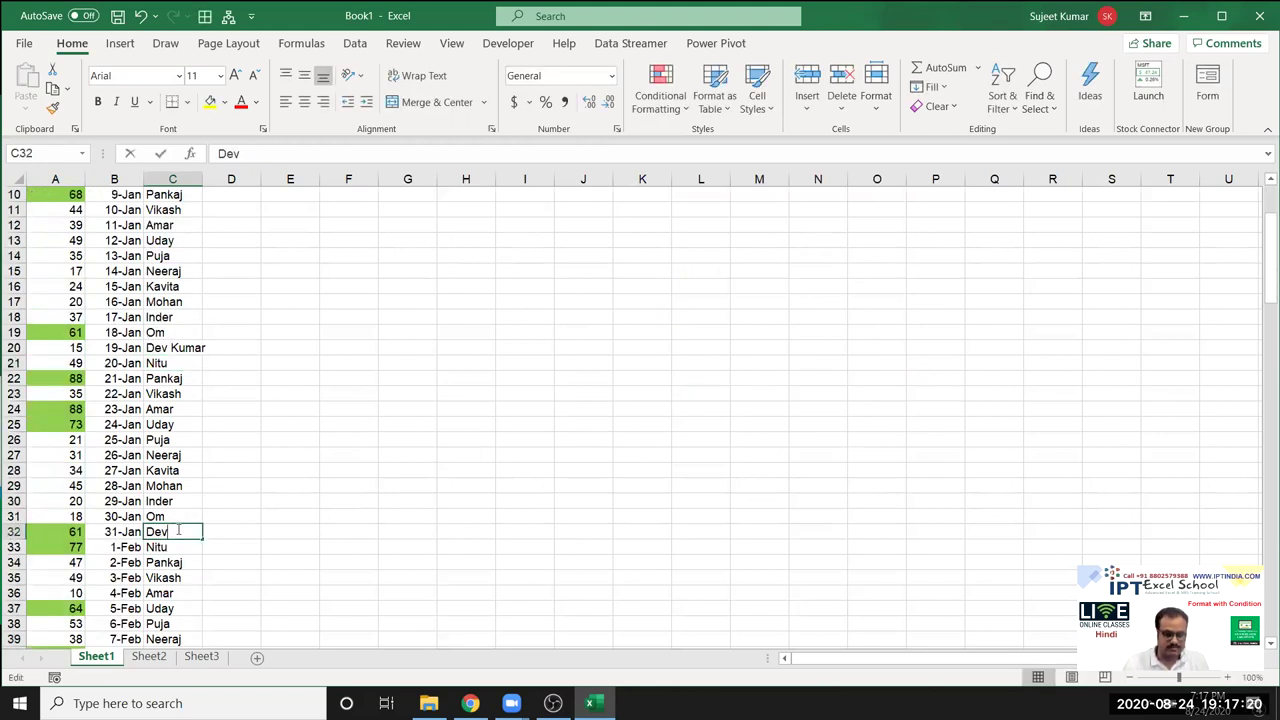
pyautogui.press('F2')
pyautogui.write('singh')
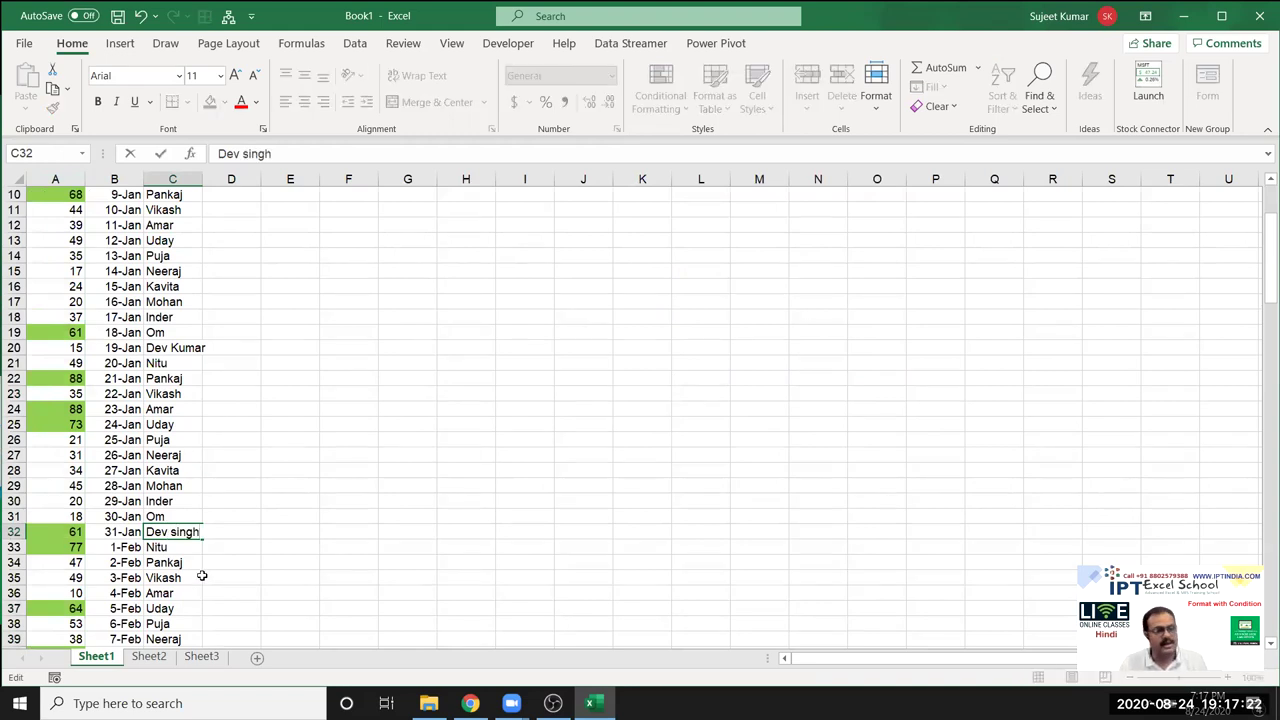
pyautogui.click(218, 498)
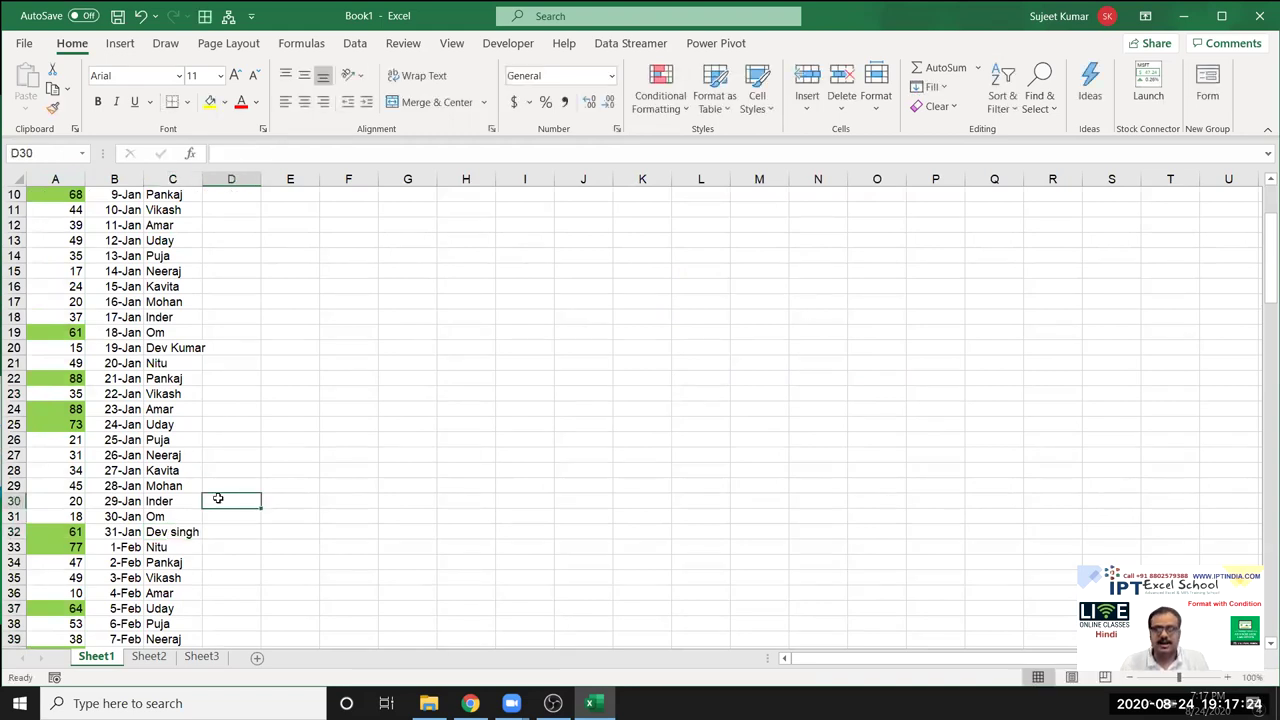
pyautogui.scroll(3, 165, 400)
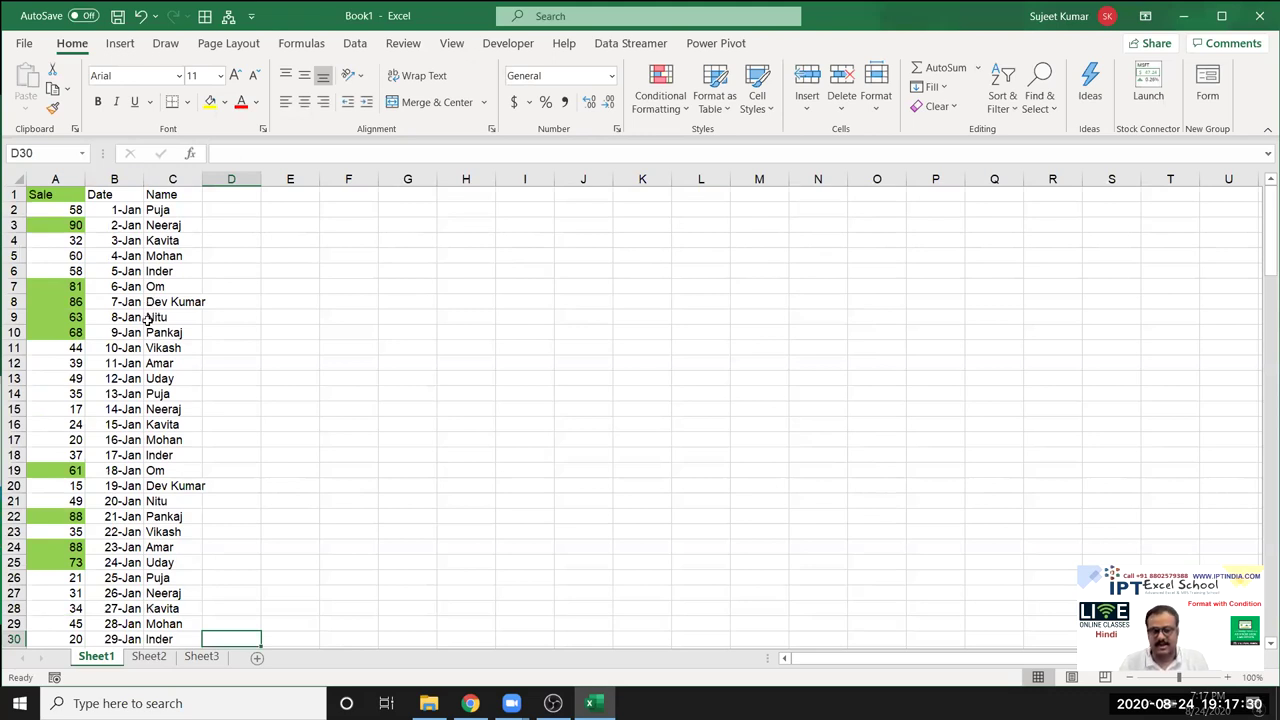
pyautogui.doubleClick(201, 180)
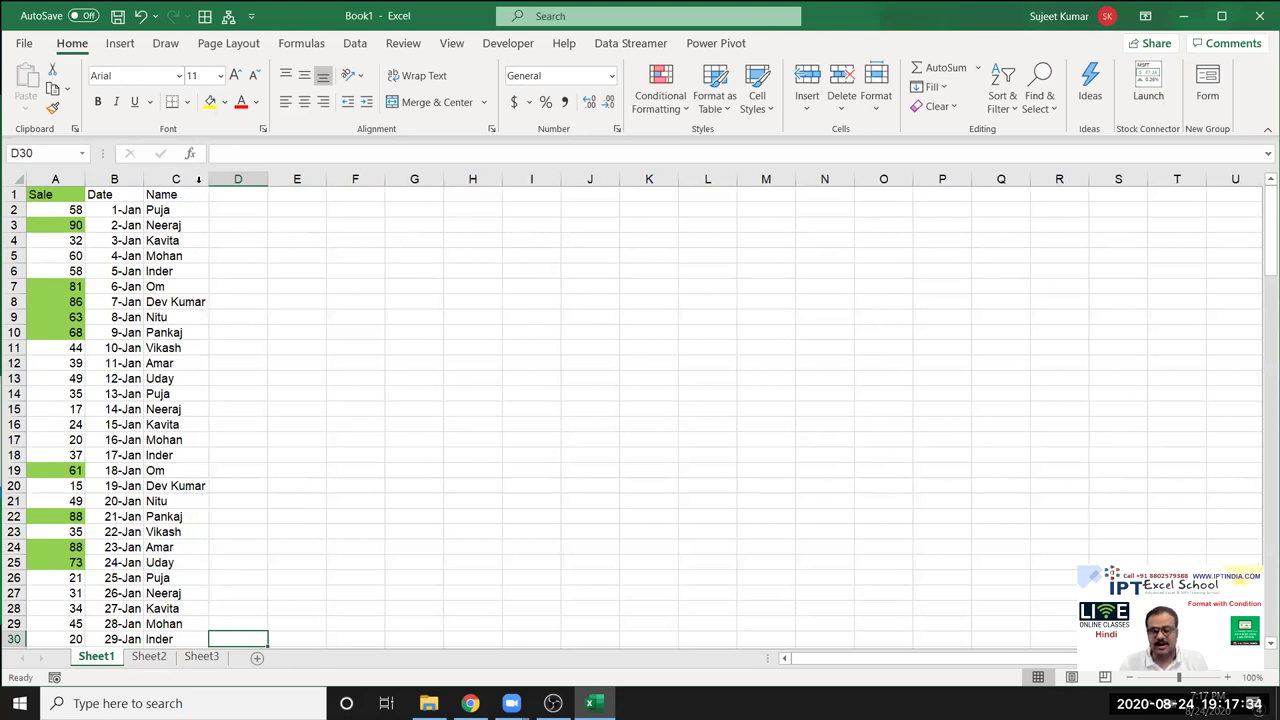
# Select the Name column and preview a Text That Contains 'Dev' rule with Light Red Fill and Dark Red Text.
pyautogui.click(198, 180)
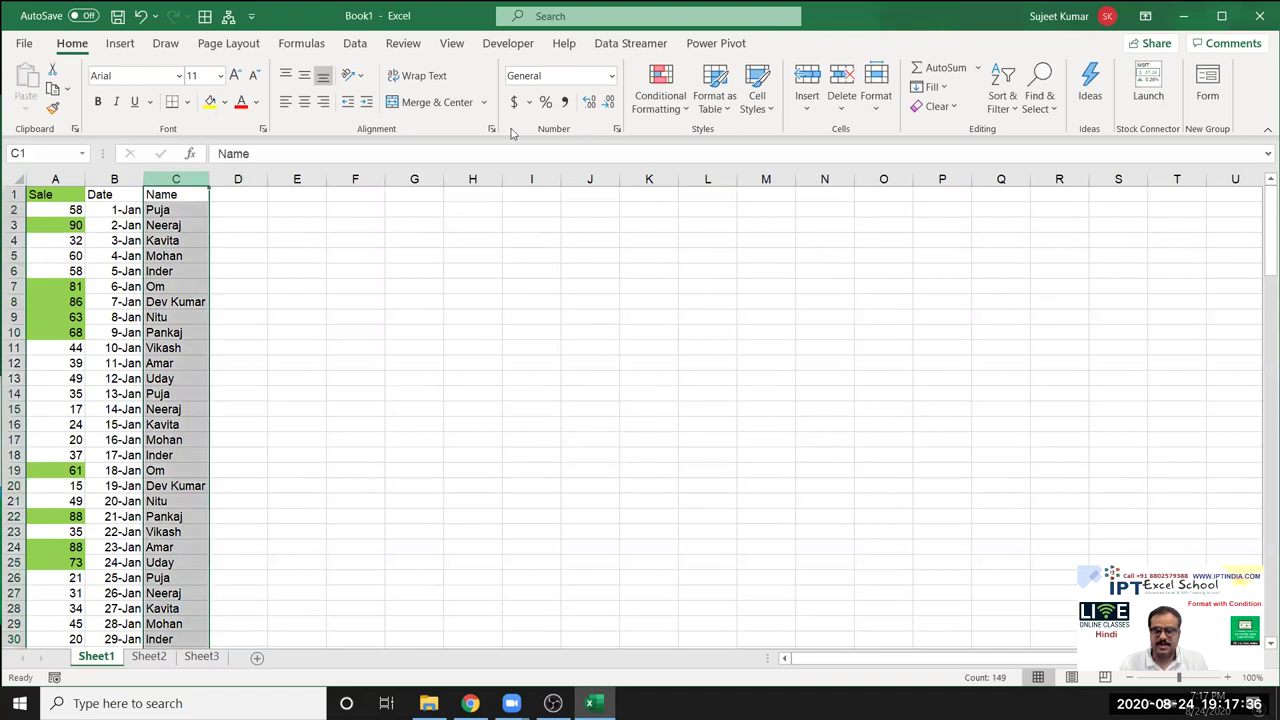
pyautogui.click(650, 116)
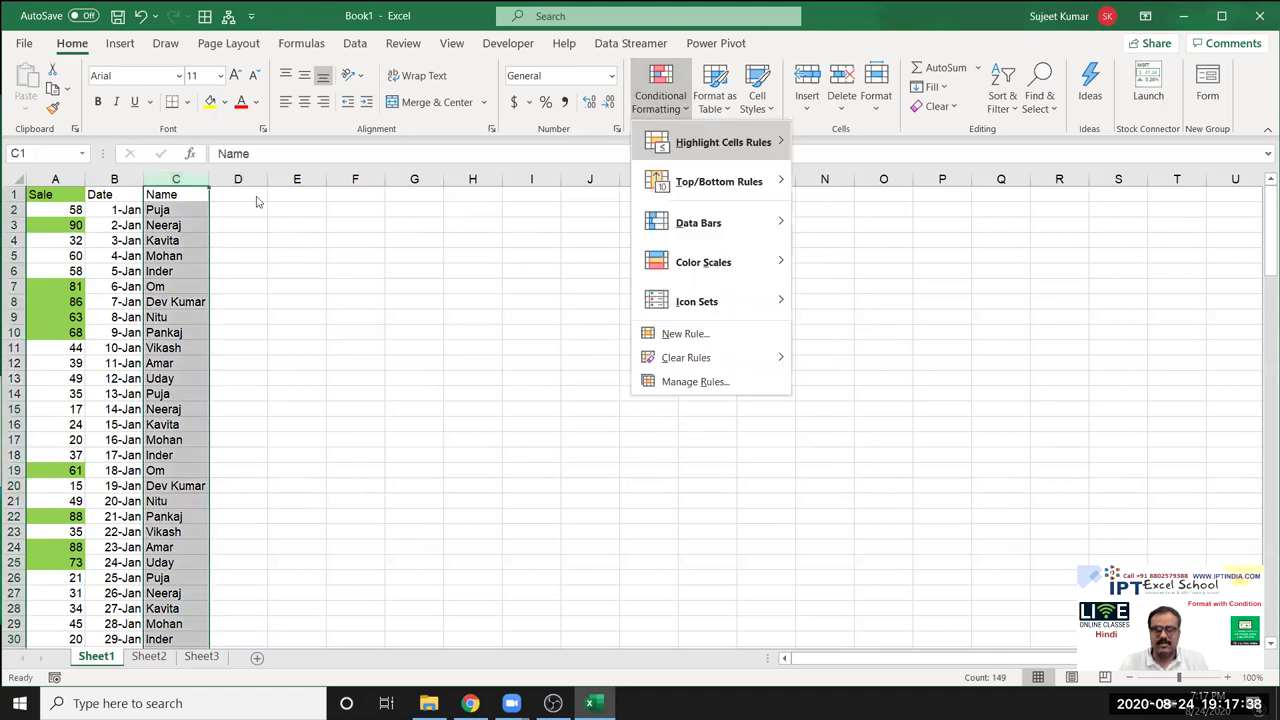
pyautogui.moveTo(719, 175)
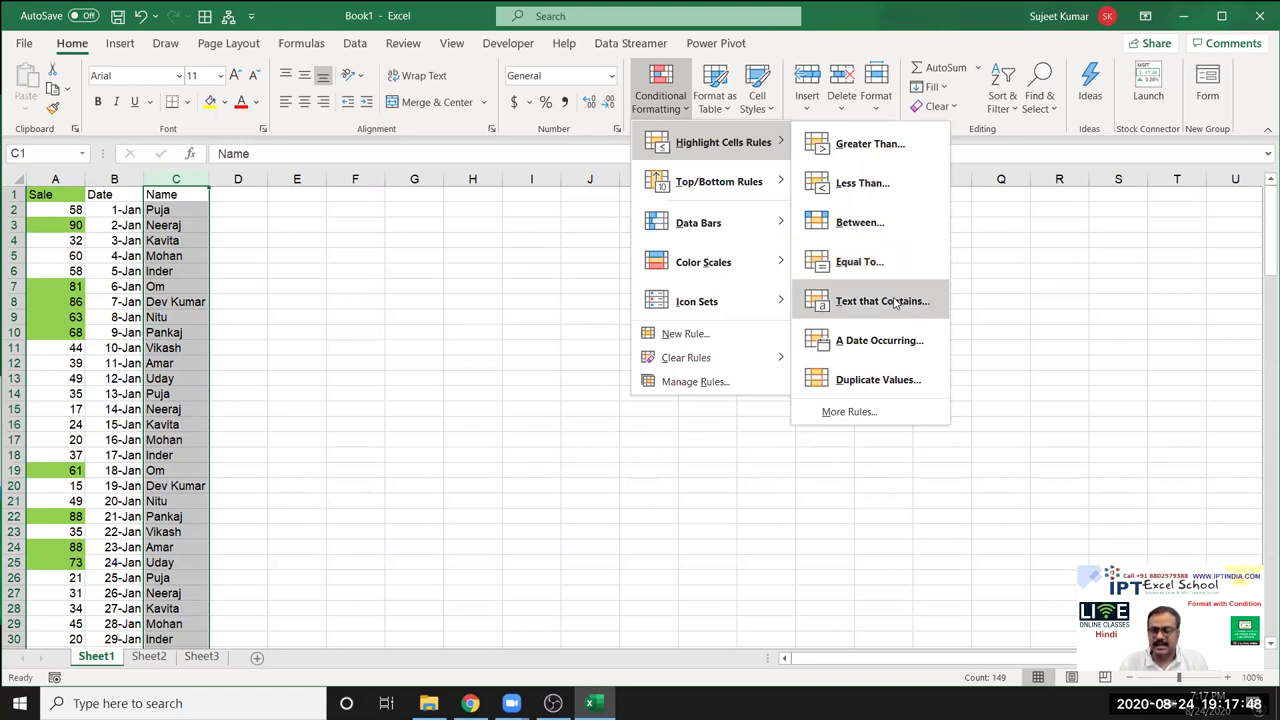
pyautogui.click(884, 302)
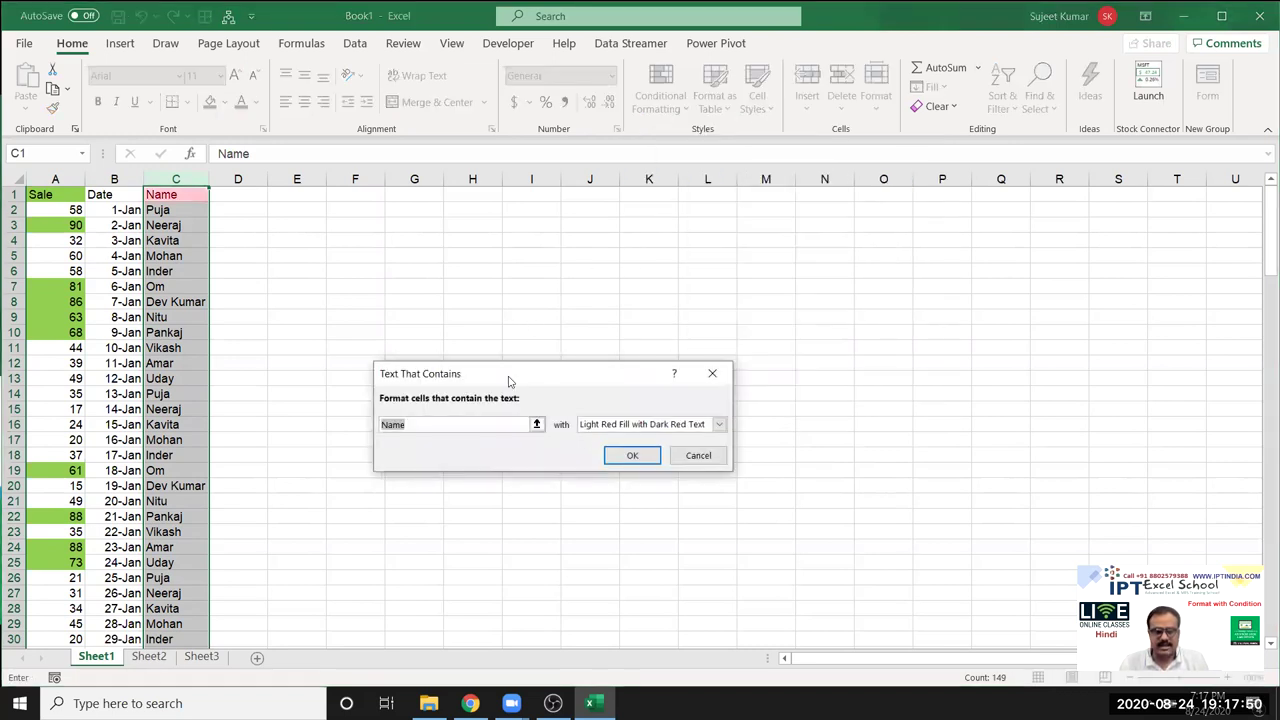
pyautogui.write('D')
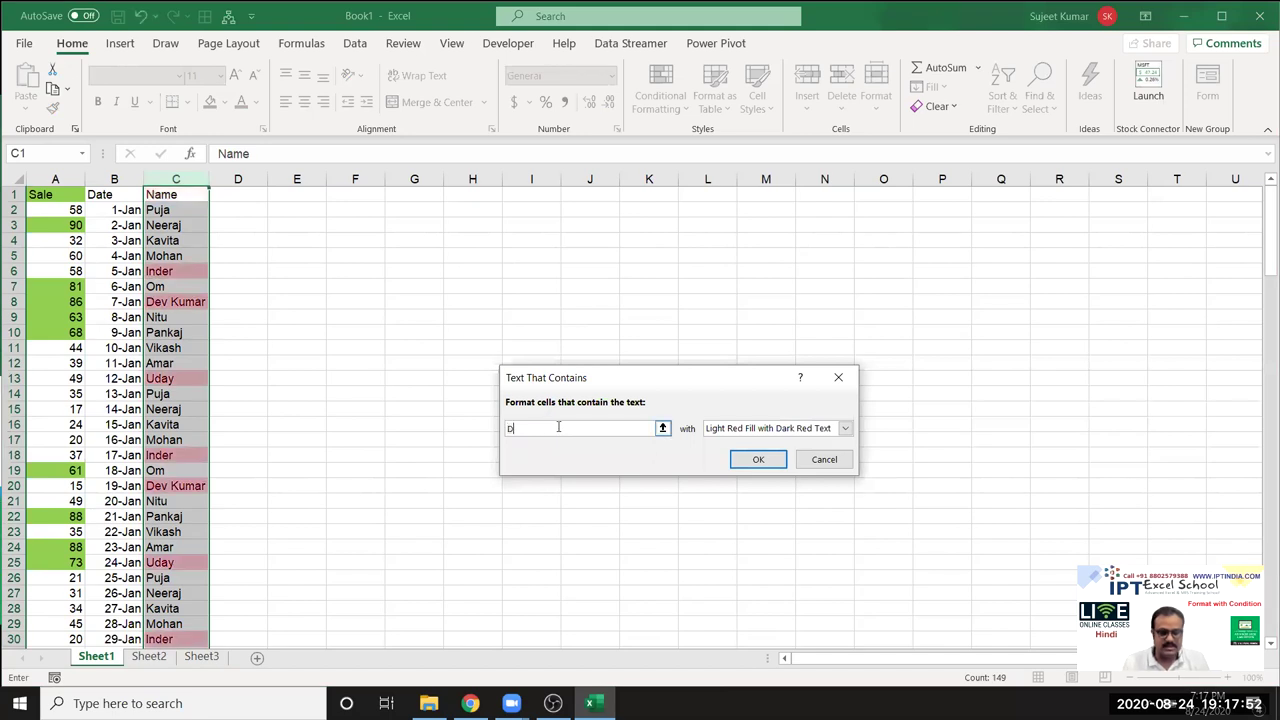
pyautogui.write('ev')
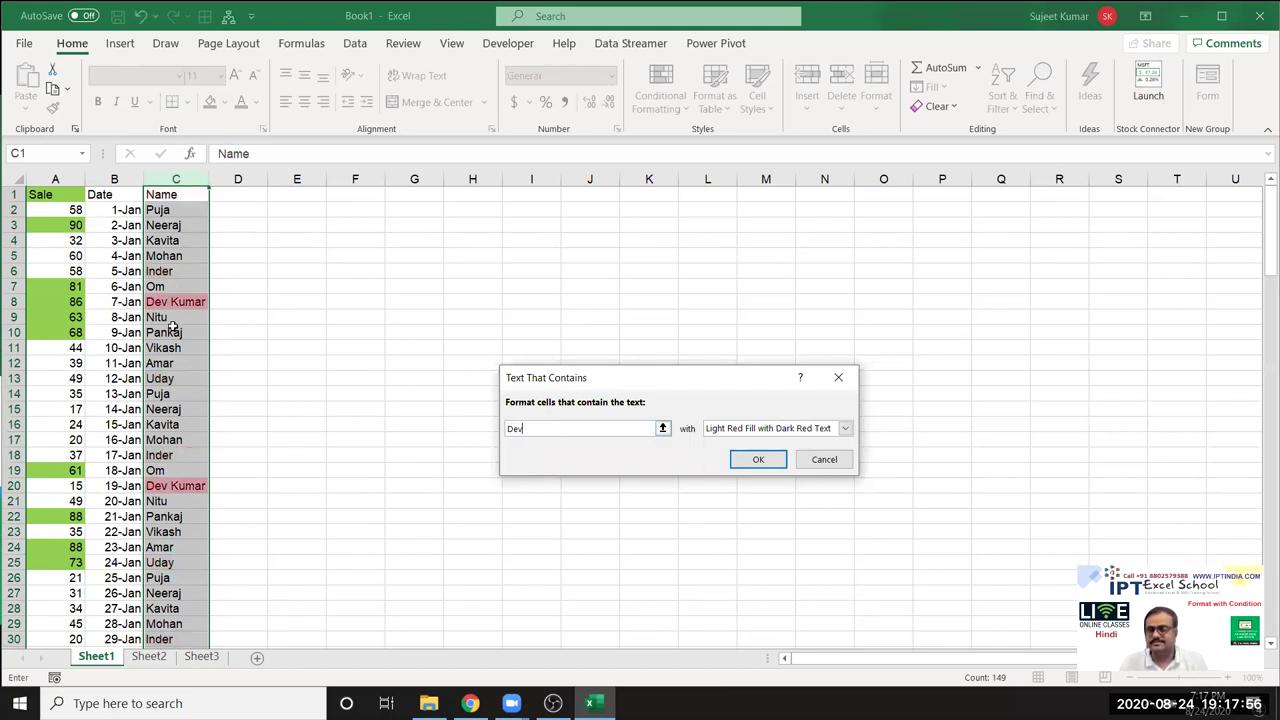
pyautogui.click(740, 430)
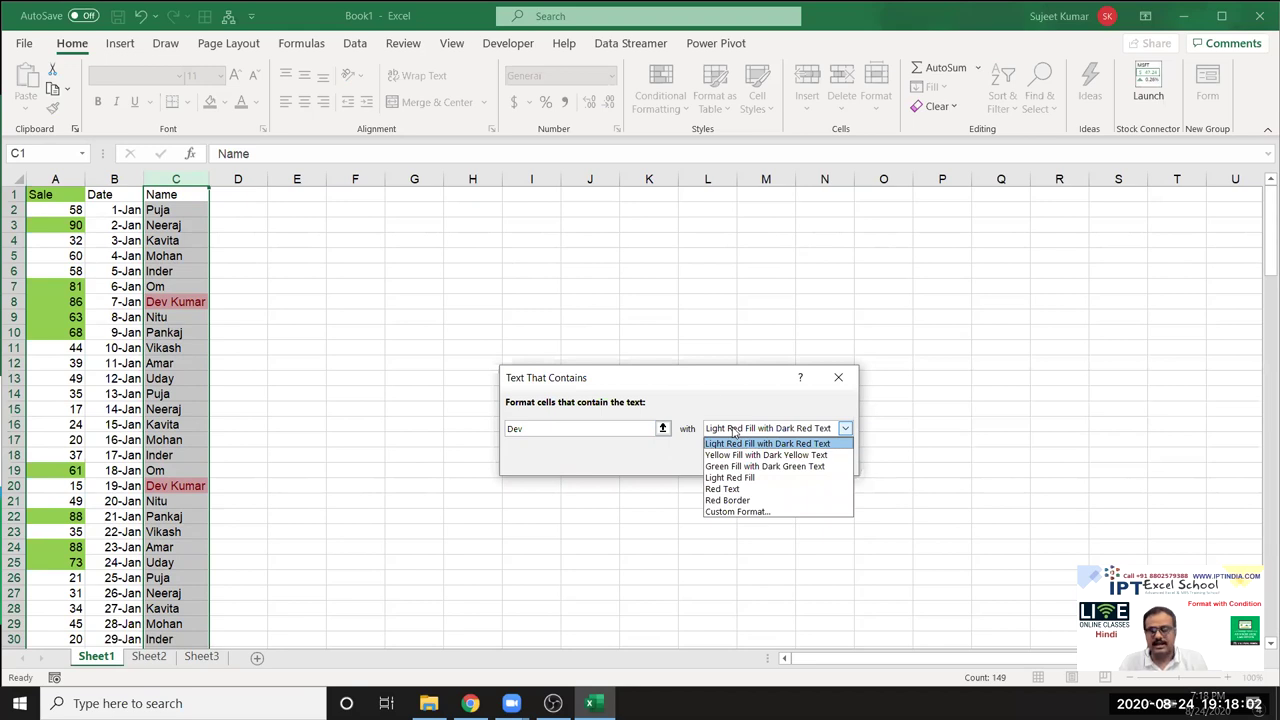
pyautogui.click(702, 398)
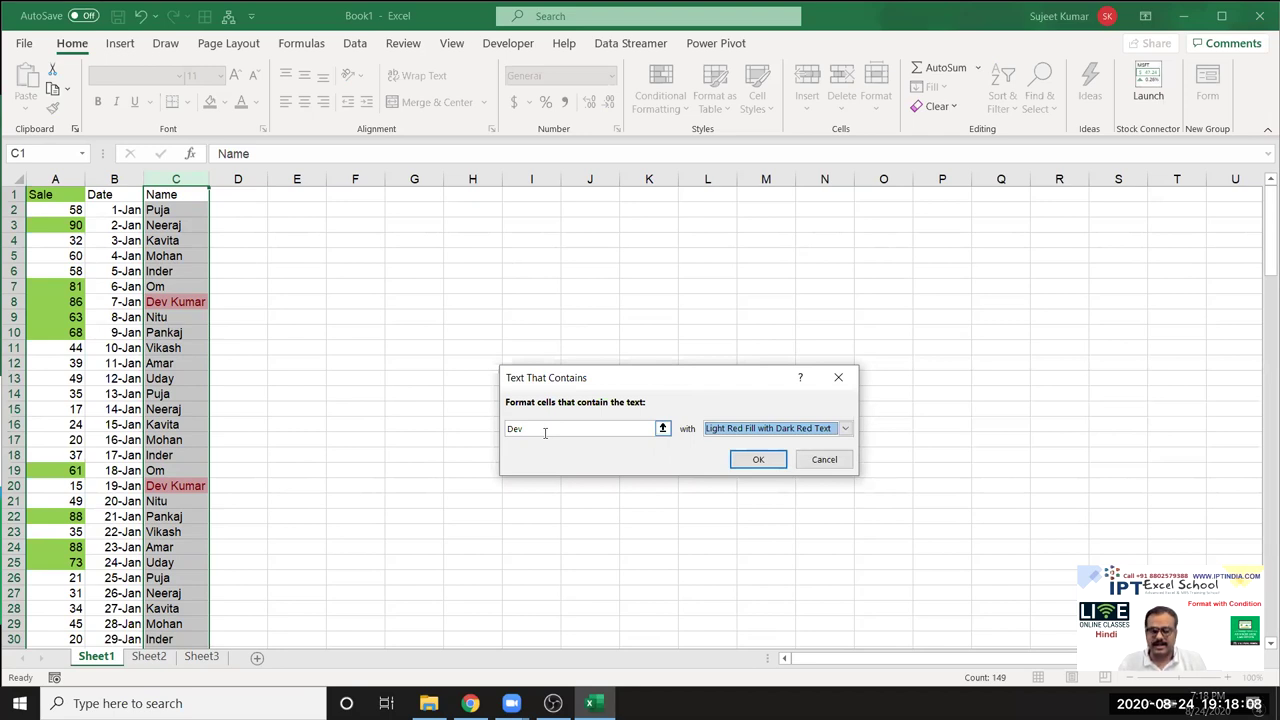
pyautogui.hotkey('shift', 'Tab')
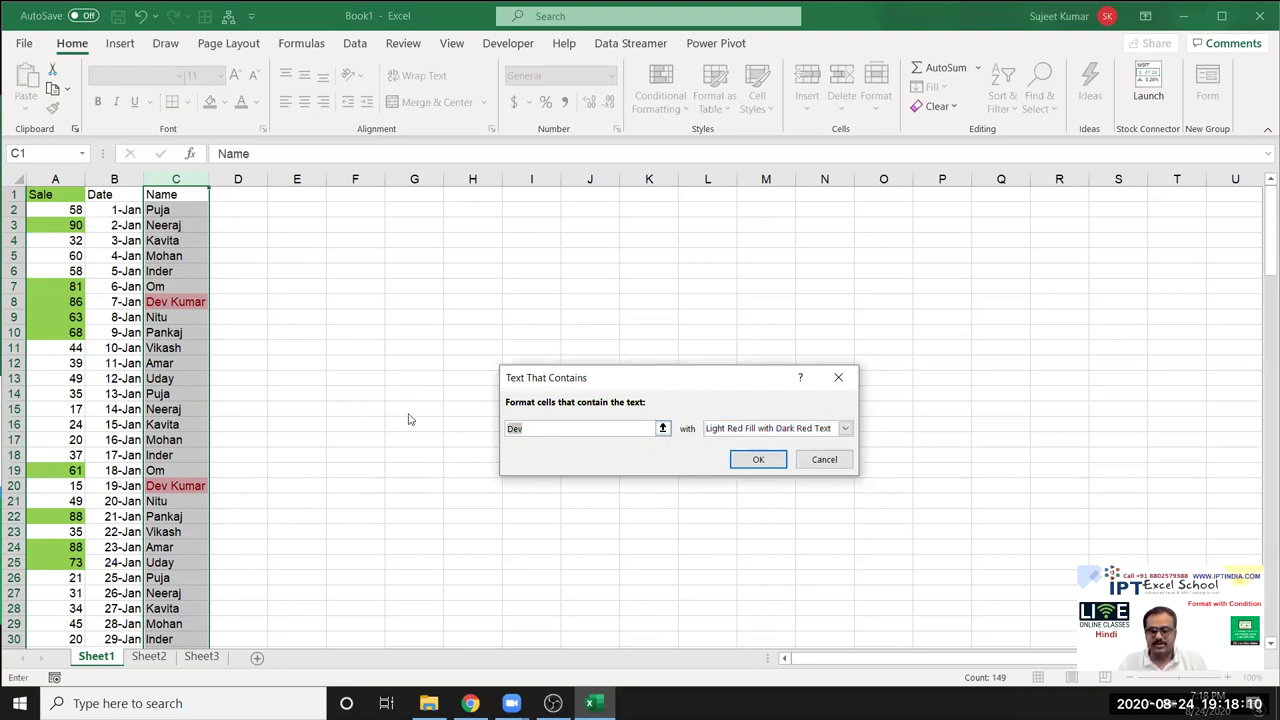
# Cancel the 'Dev' text rule, then scroll down to the plain Dev entry in C44.
pyautogui.click(826, 460)
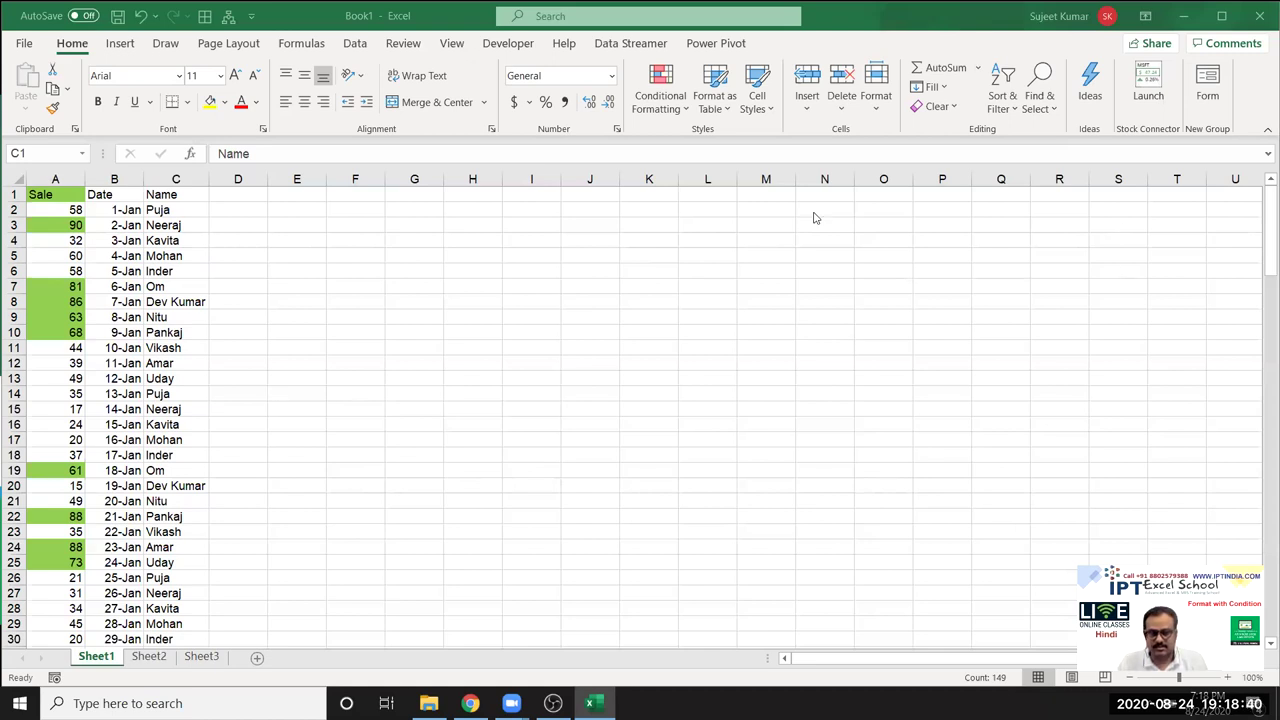
pyautogui.scroll(-3, 490, 360)
pyautogui.scroll(-4, 200, 400)
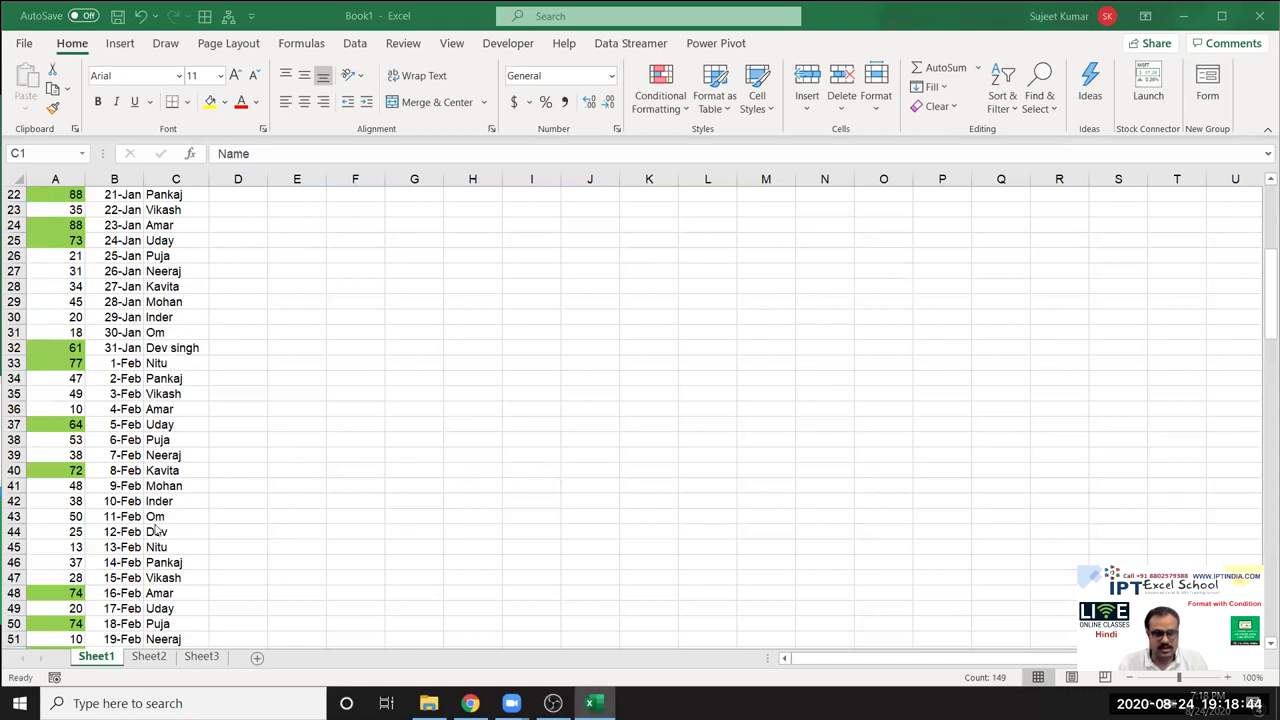
pyautogui.click(155, 531)
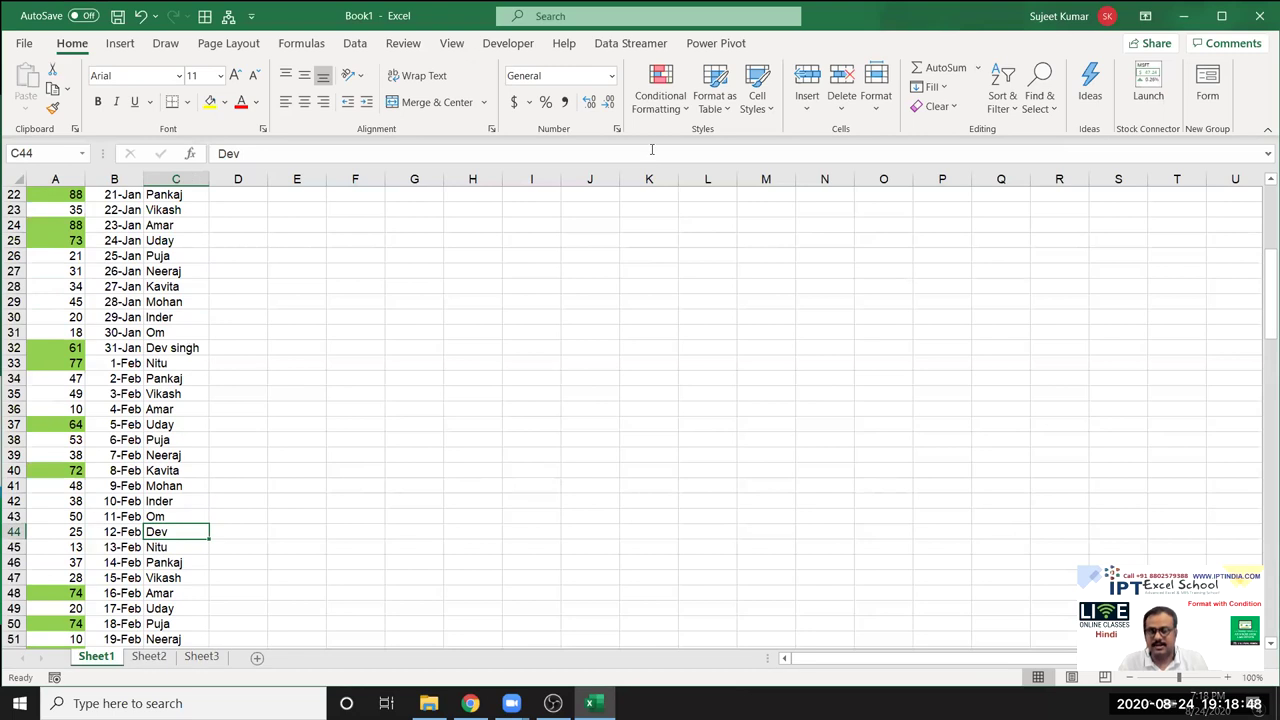
# Apply an Equal To rule that gives Name cells exactly equal to 'Dev' a light red fill.
pyautogui.click(660, 112)
pyautogui.moveTo(723, 142)
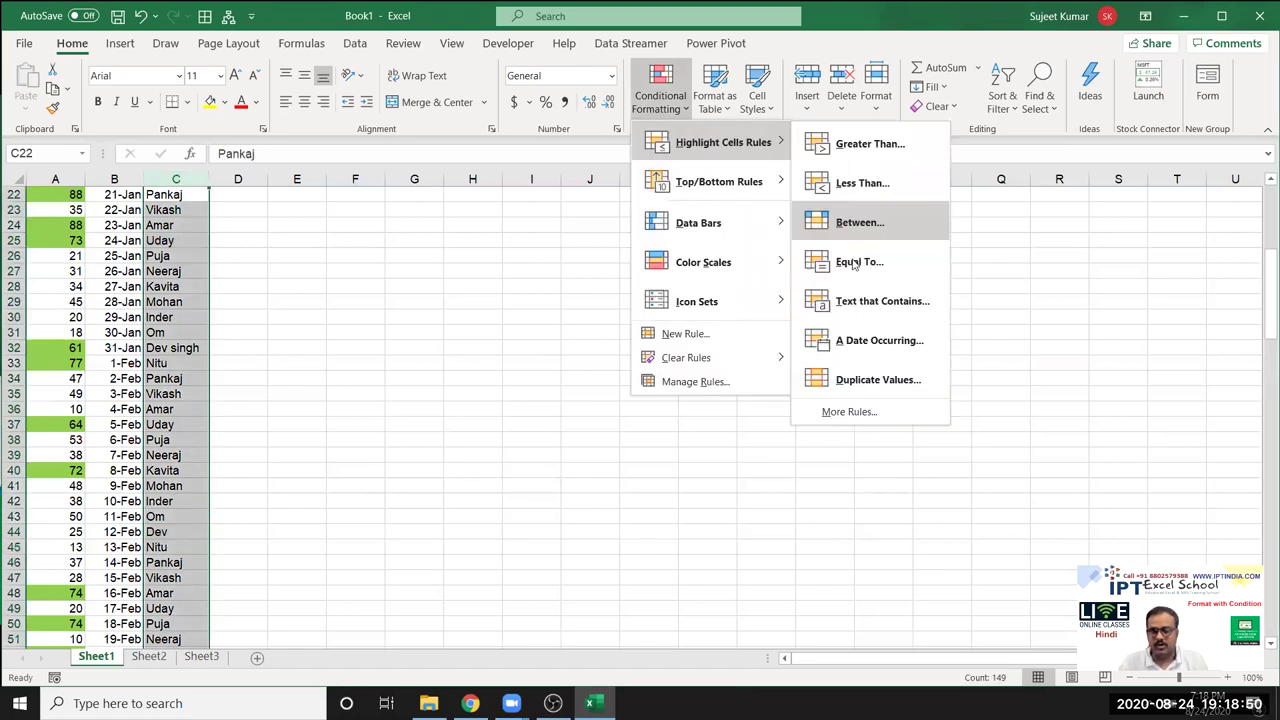
pyautogui.click(853, 263)
pyautogui.write('DE')
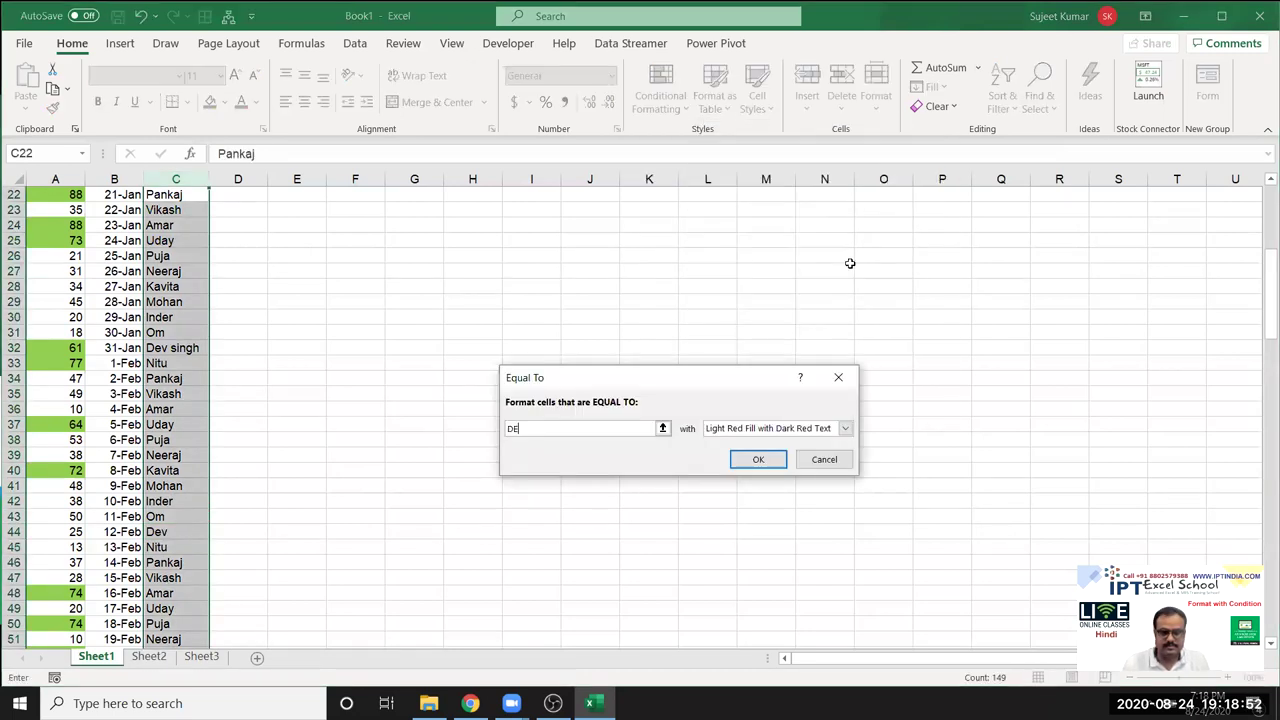
pyautogui.write('v')
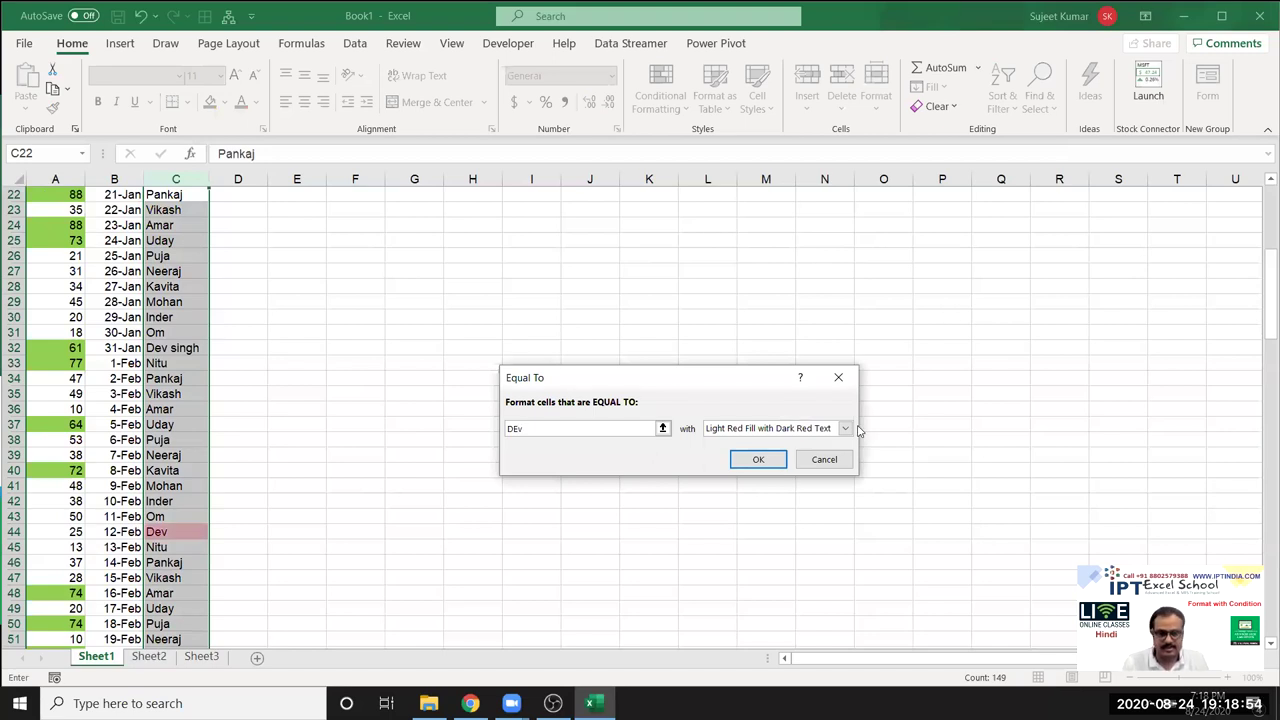
pyautogui.press('BackSpace')
pyautogui.press('BackSpace')
pyautogui.write('De')
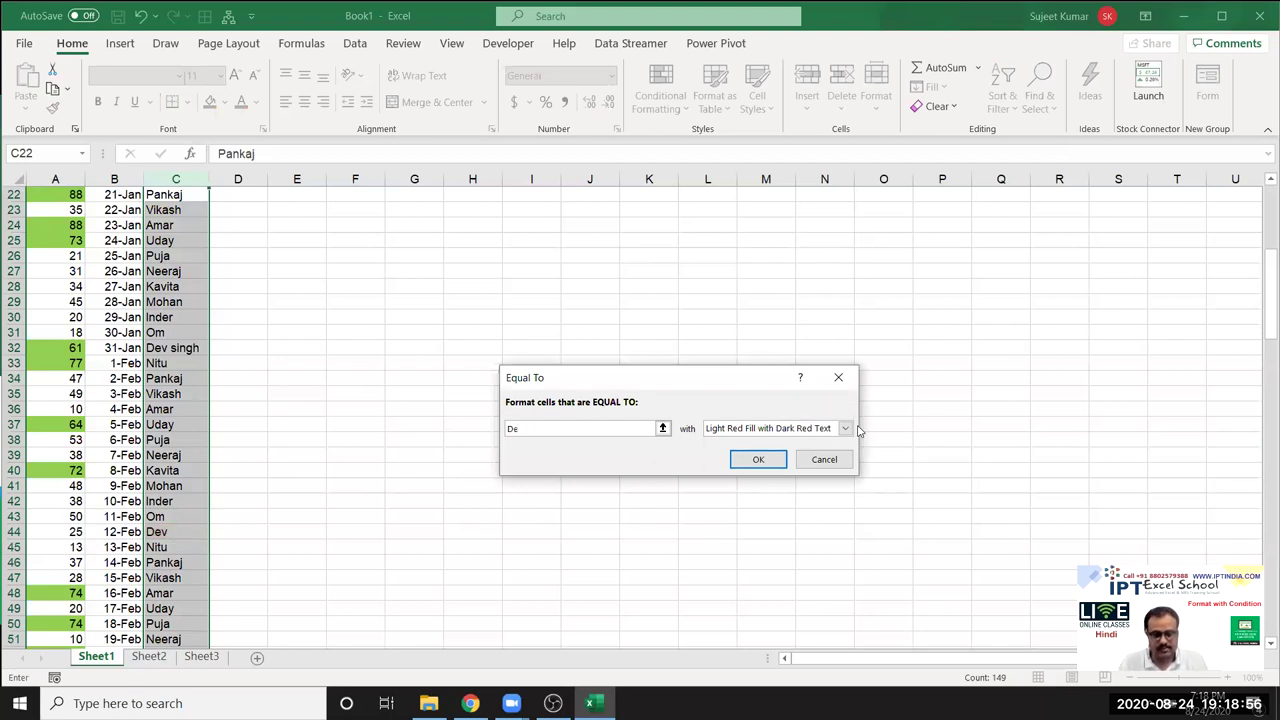
pyautogui.write('v')
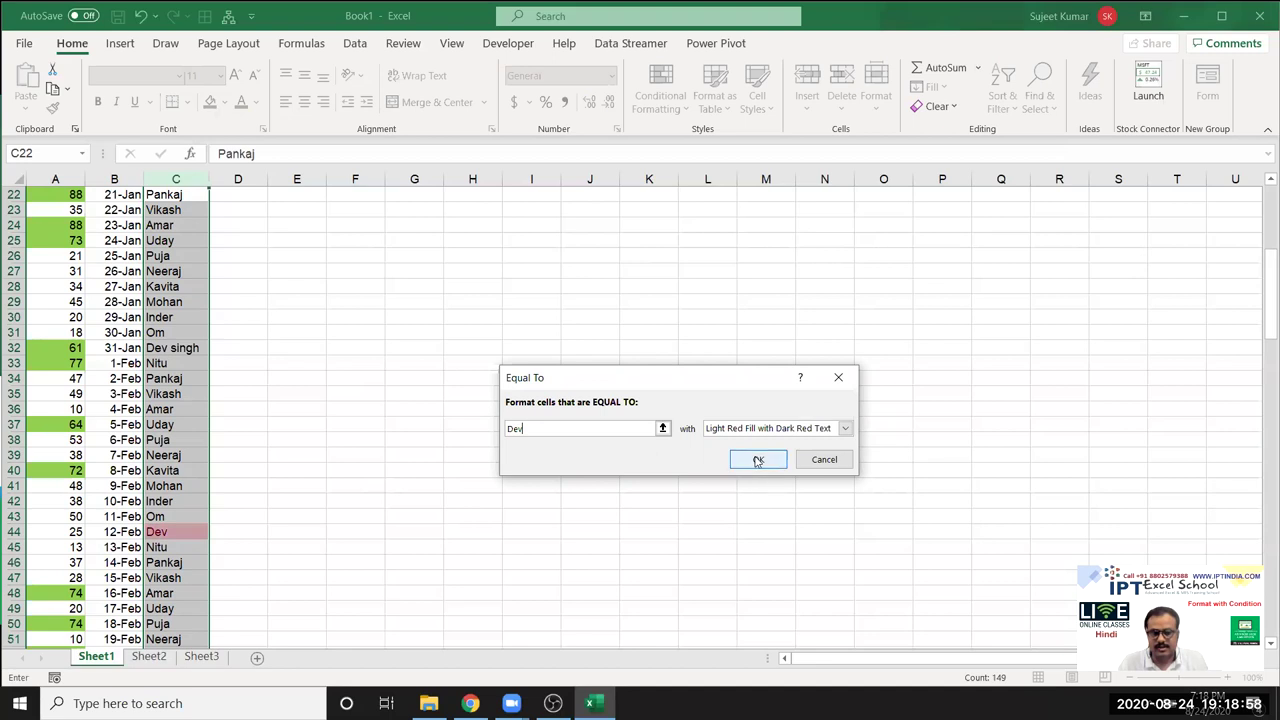
pyautogui.press('Return')
pyautogui.scroll(7, 184, 301)
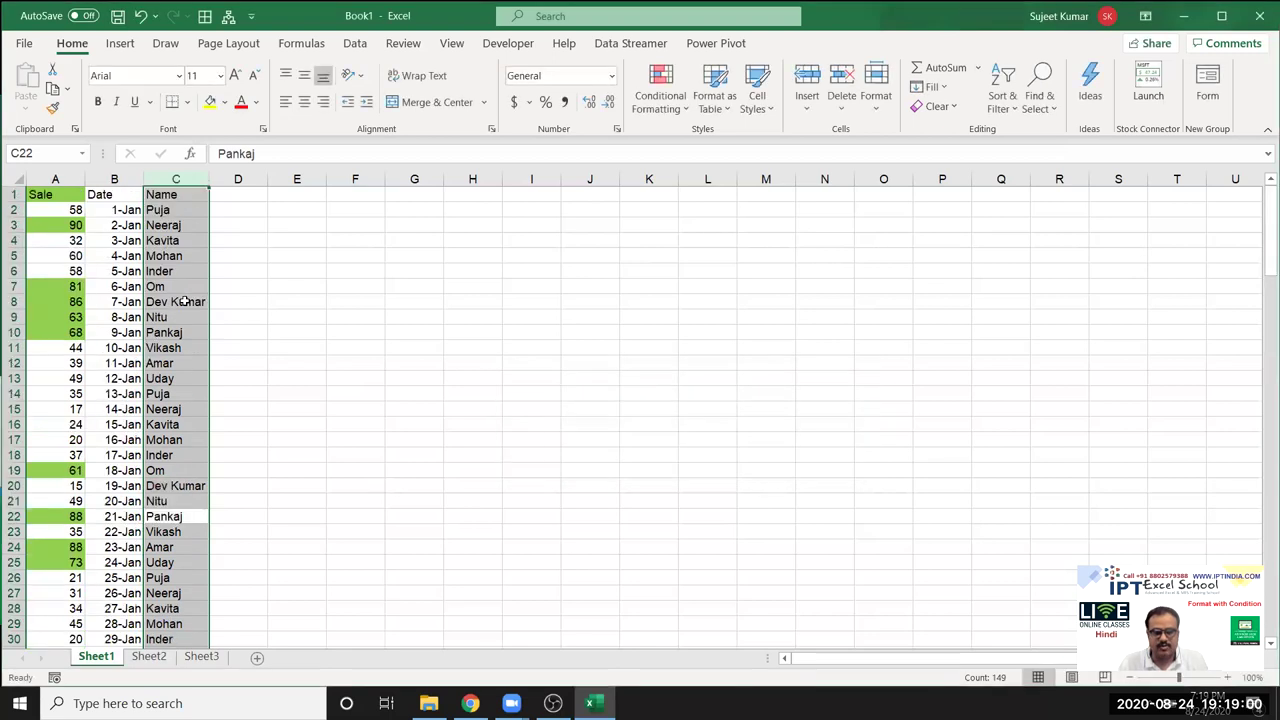
pyautogui.click(184, 301)
pyautogui.scroll(-2, 186, 531)
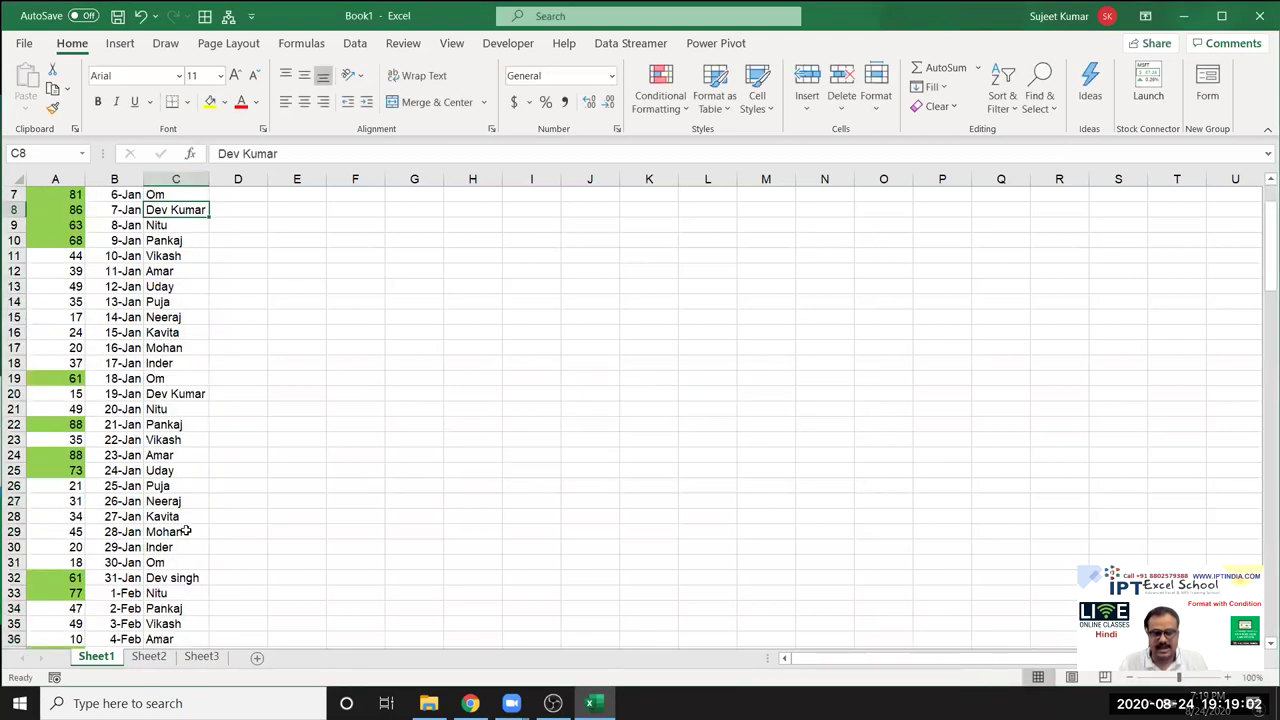
pyautogui.click(186, 577)
pyautogui.scroll(-6, 186, 531)
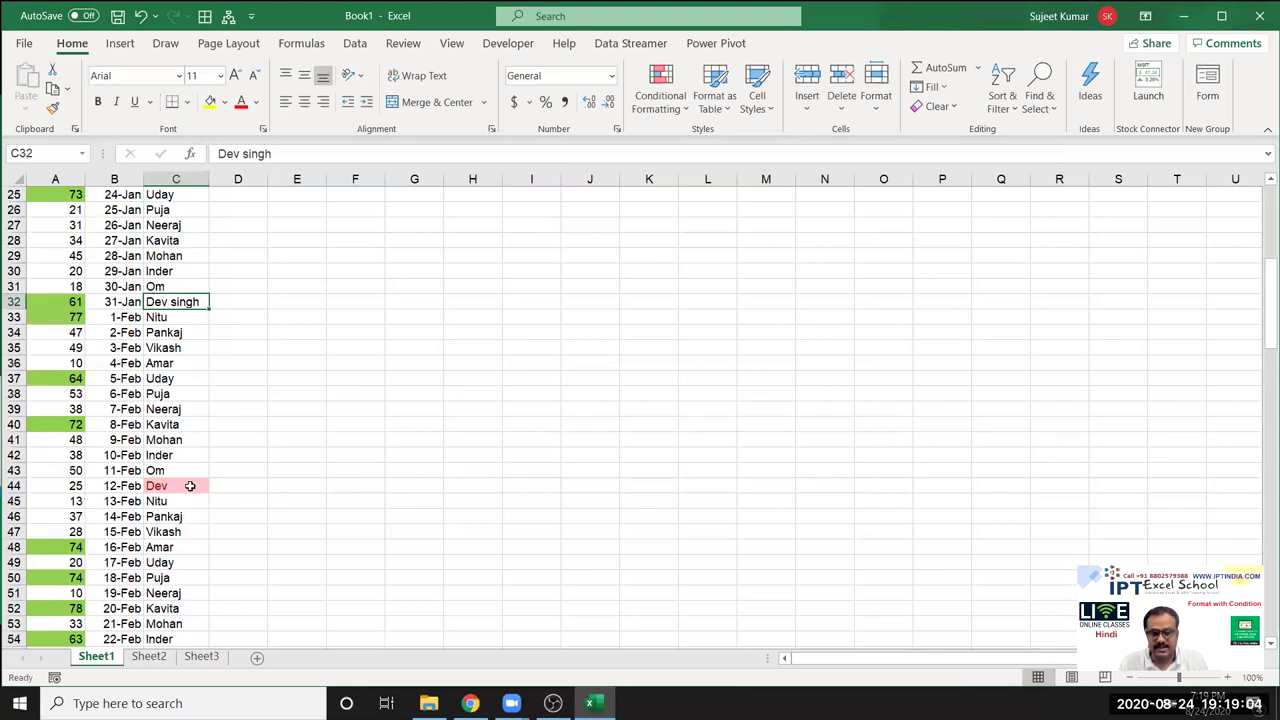
pyautogui.scroll(-3, 185, 518)
pyautogui.click(184, 531)
pyautogui.scroll(-3, 185, 578)
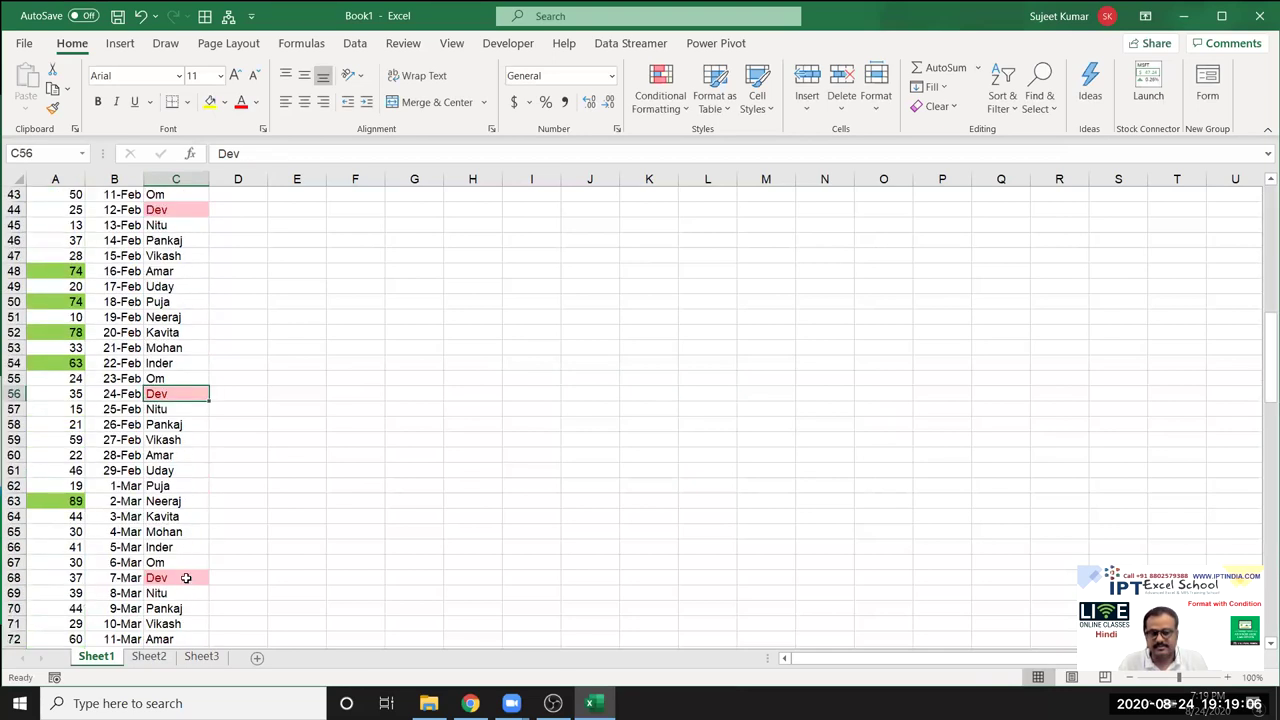
pyautogui.click(186, 578)
pyautogui.scroll(11, 198, 538)
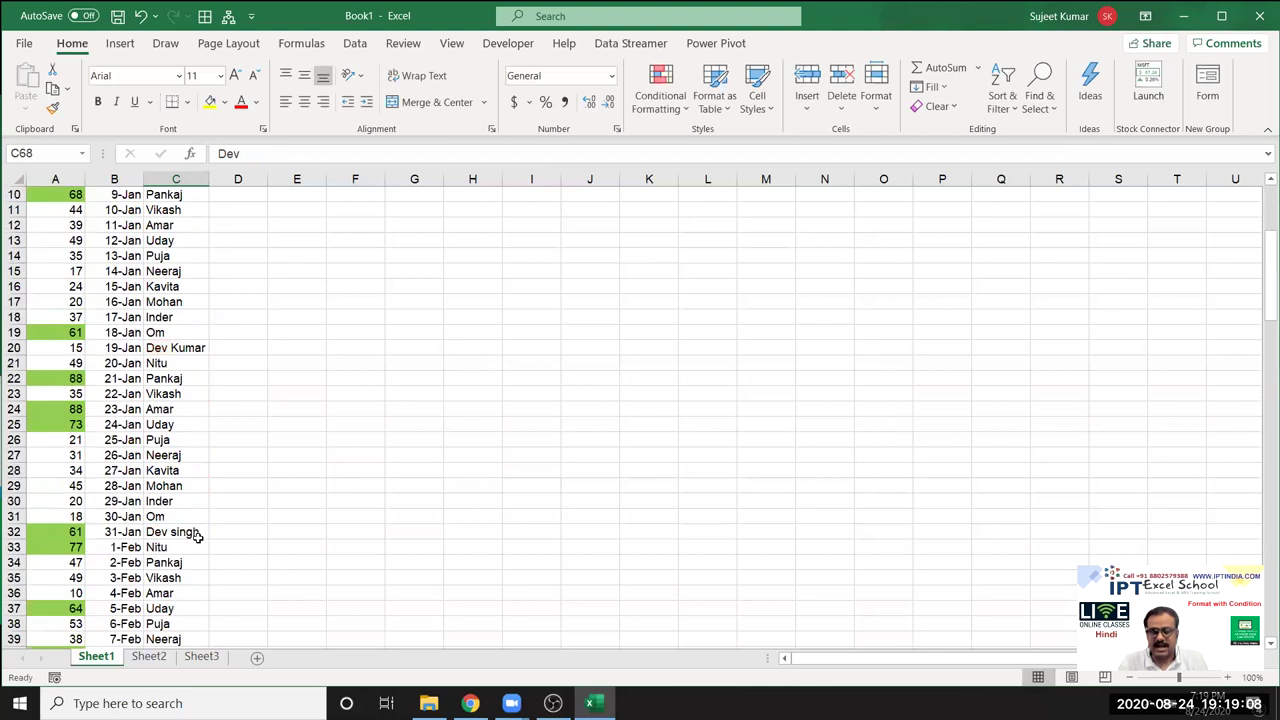
pyautogui.scroll(3, 204, 315)
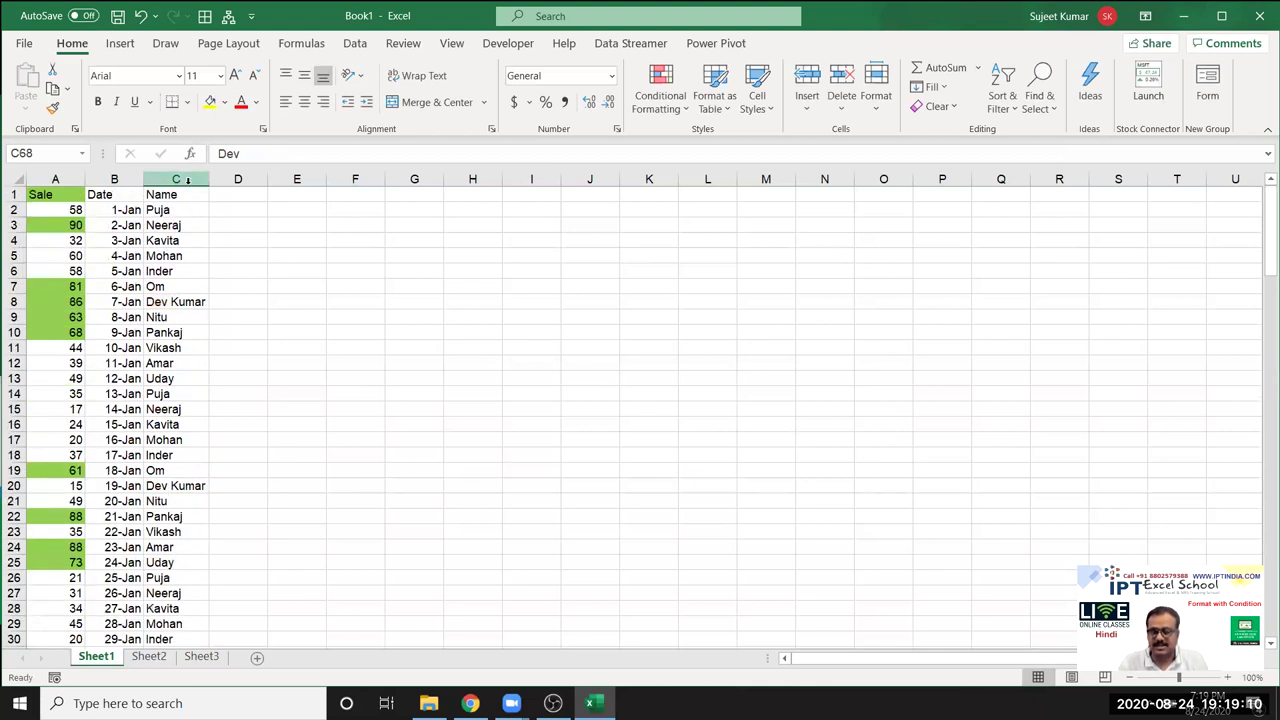
# Select the Name column, then dismiss the conditional formatting menu without choosing a rule.
pyautogui.hotkey('ctrl', 'space')
pyautogui.click(658, 100)
pyautogui.moveTo(722, 142)
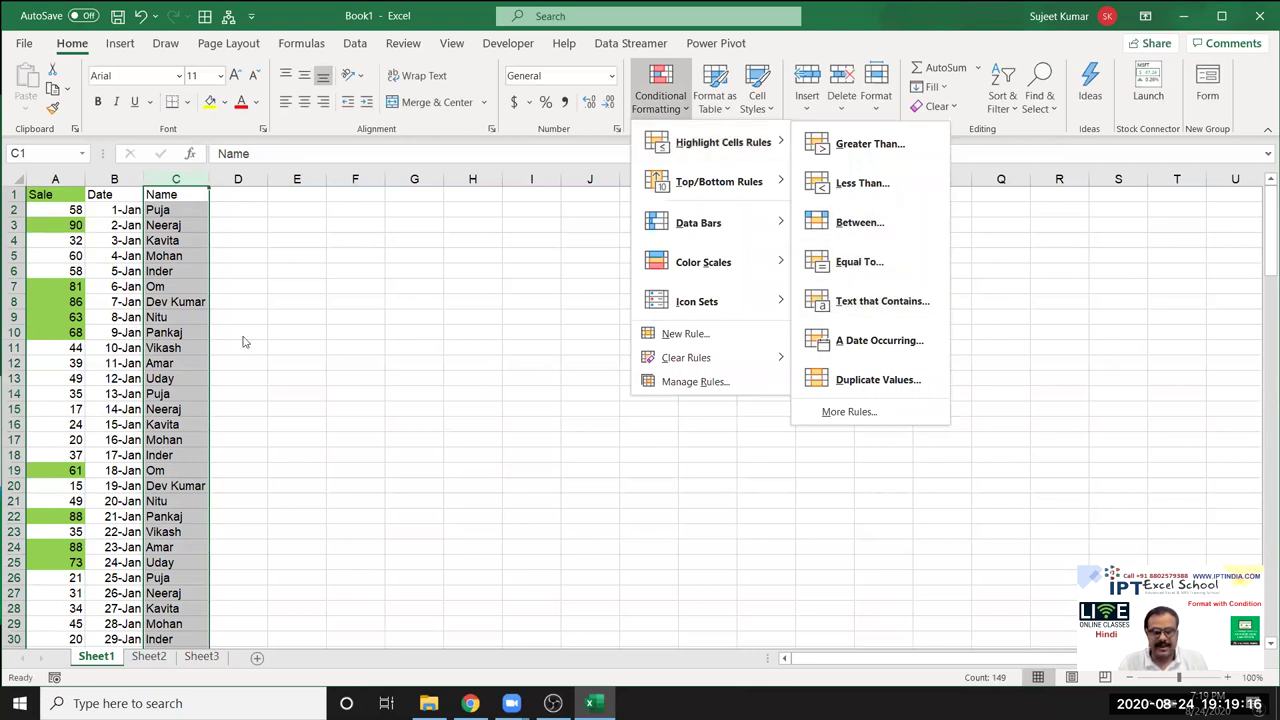
pyautogui.click(104, 203)
# Enter 8/15 in B2 and auto-fill consecutive daily dates down the Date column.
pyautogui.click(108, 207)
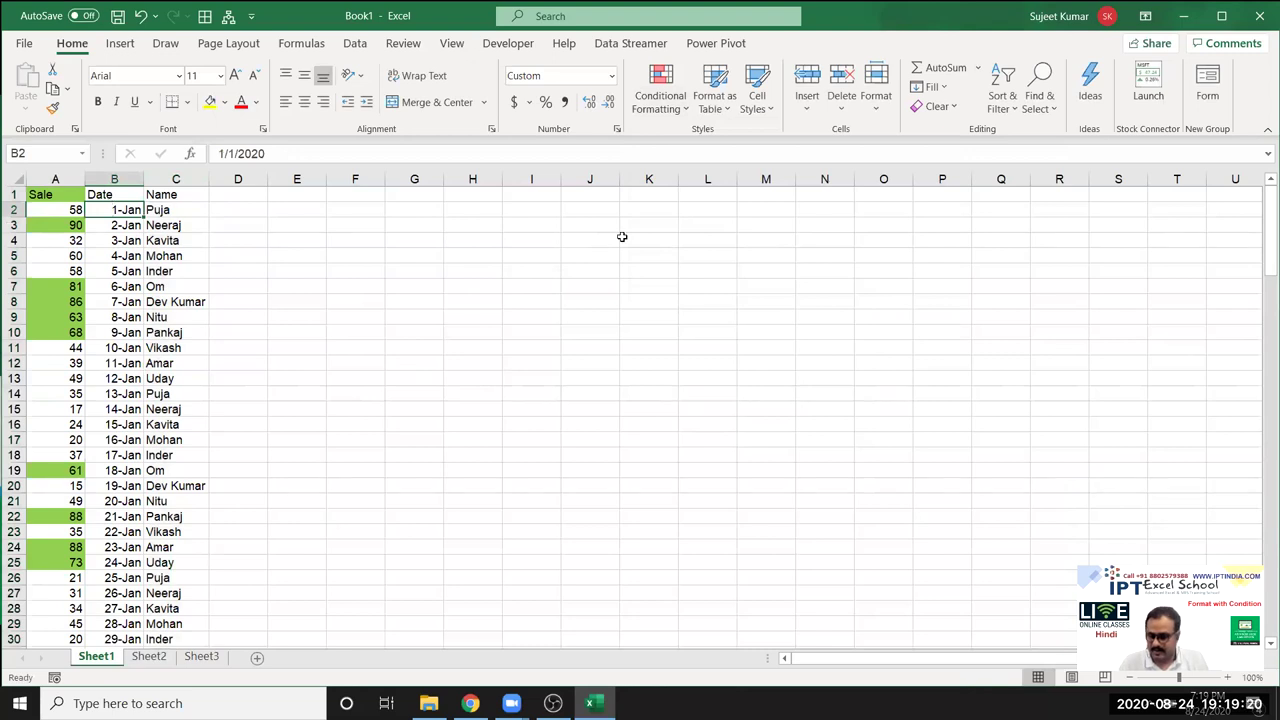
pyautogui.write('8/1')
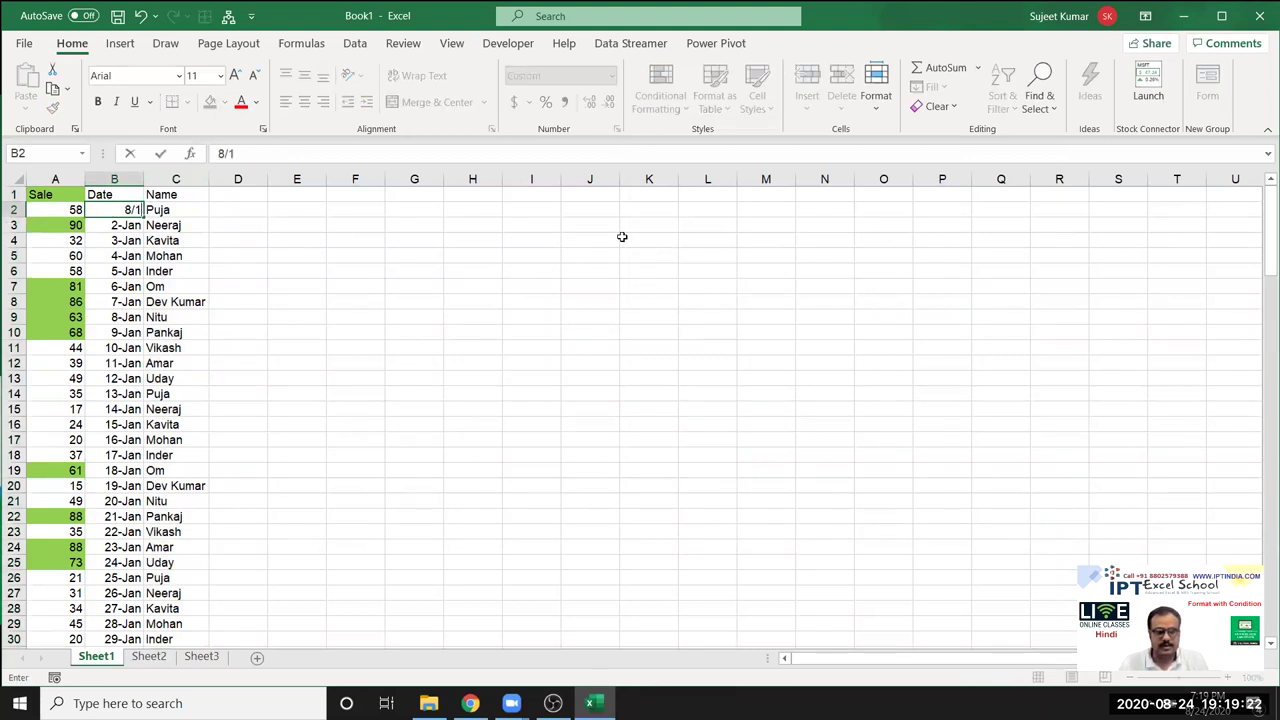
pyautogui.write('5')
pyautogui.press('Return')
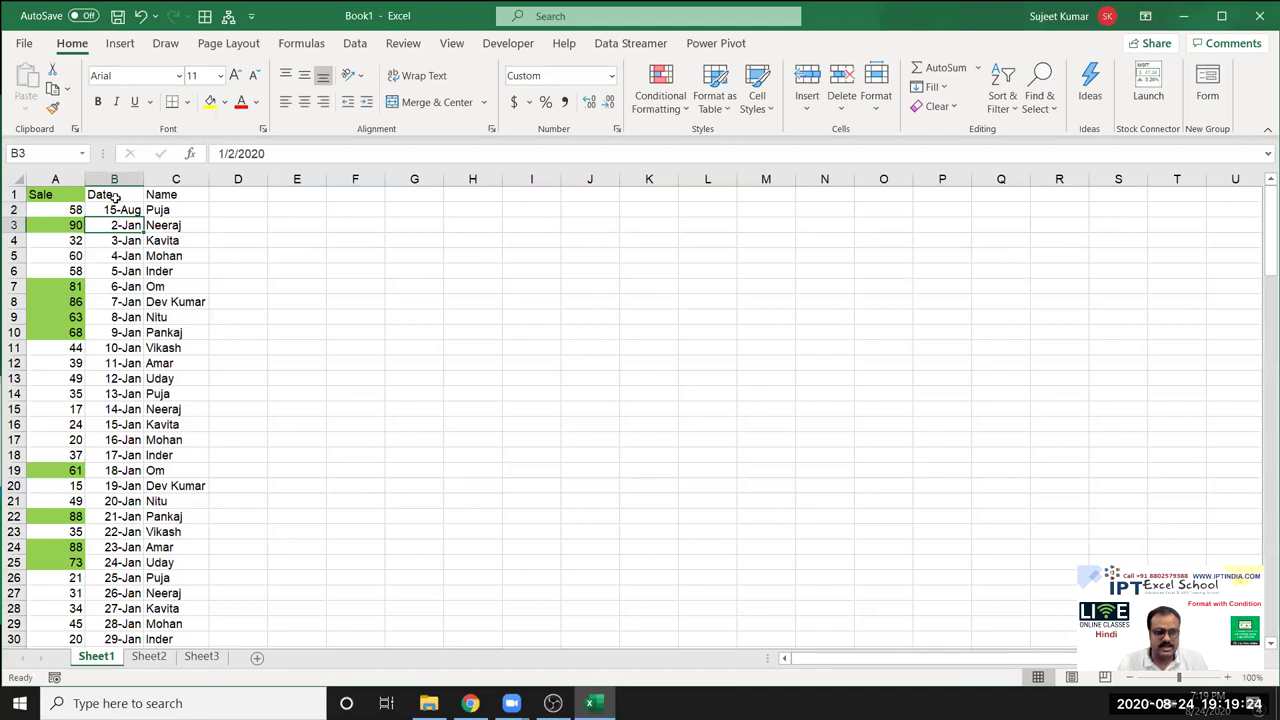
pyautogui.click(117, 207)
pyautogui.doubleClick(143, 217)
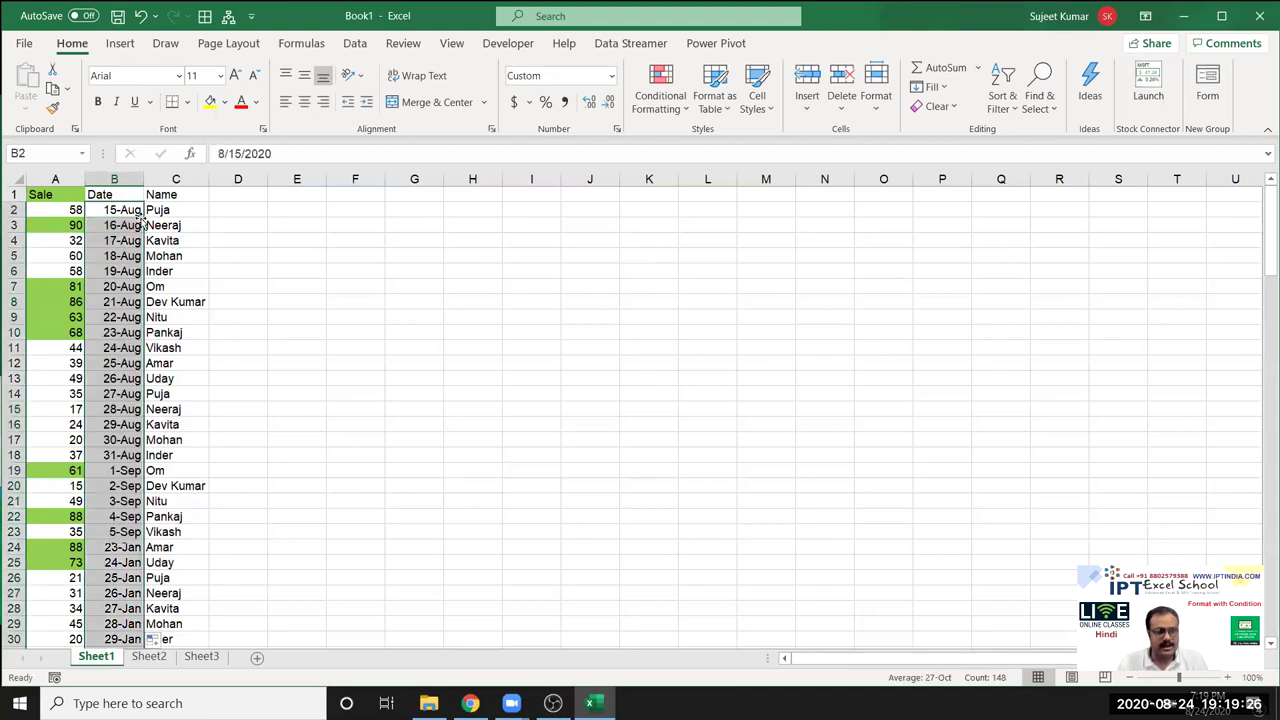
# Preview an Equal To rule highlighting 8/24 in the Date column, then cancel it unapplied.
pyautogui.click(668, 100)
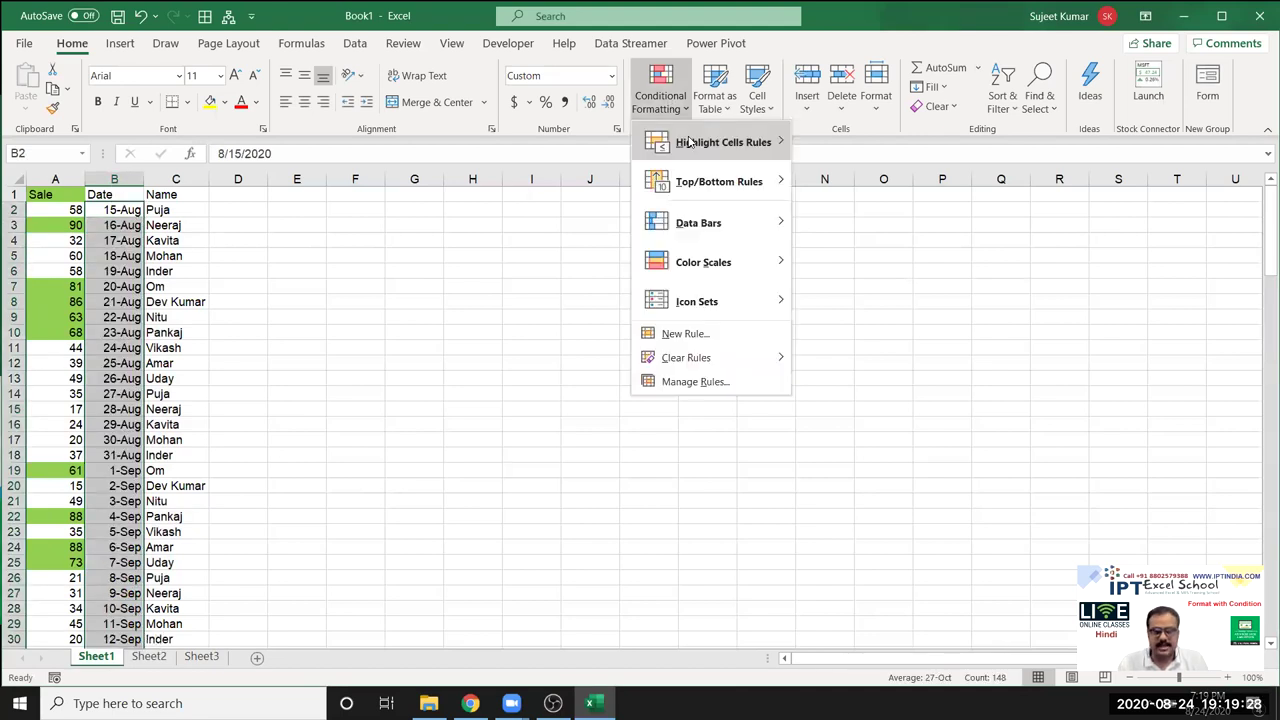
pyautogui.moveTo(857, 221)
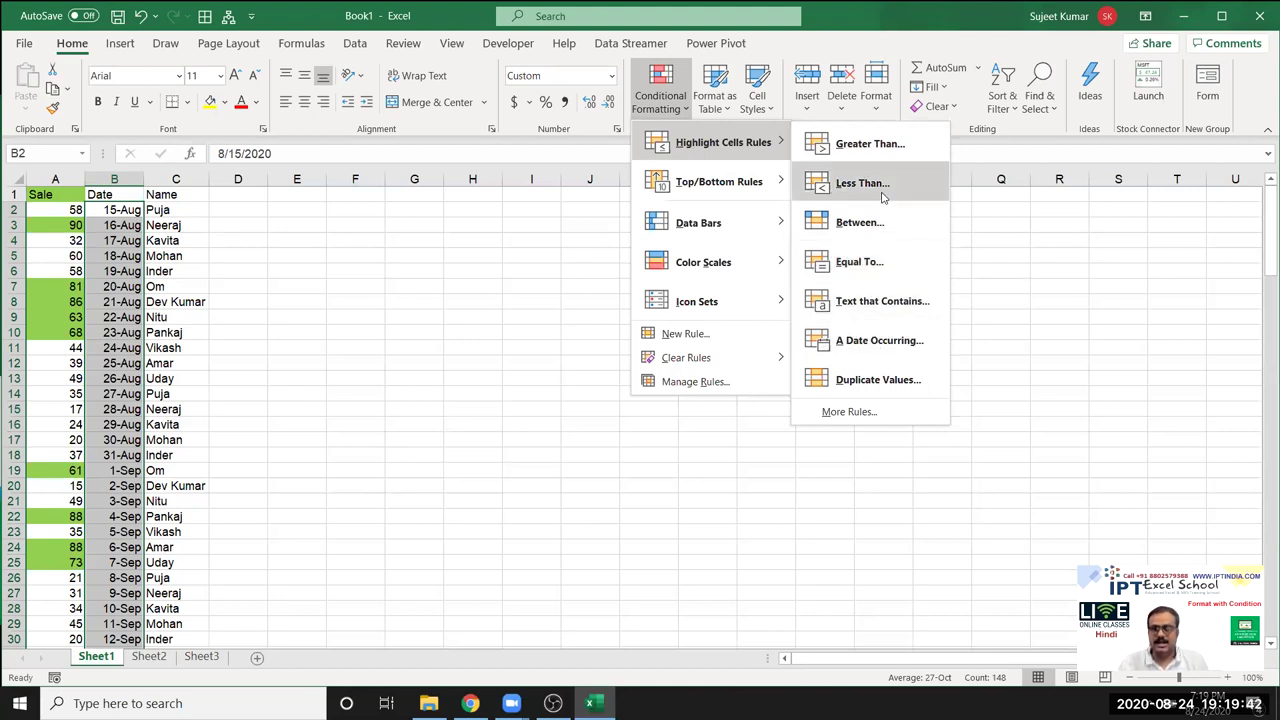
pyautogui.click(863, 269)
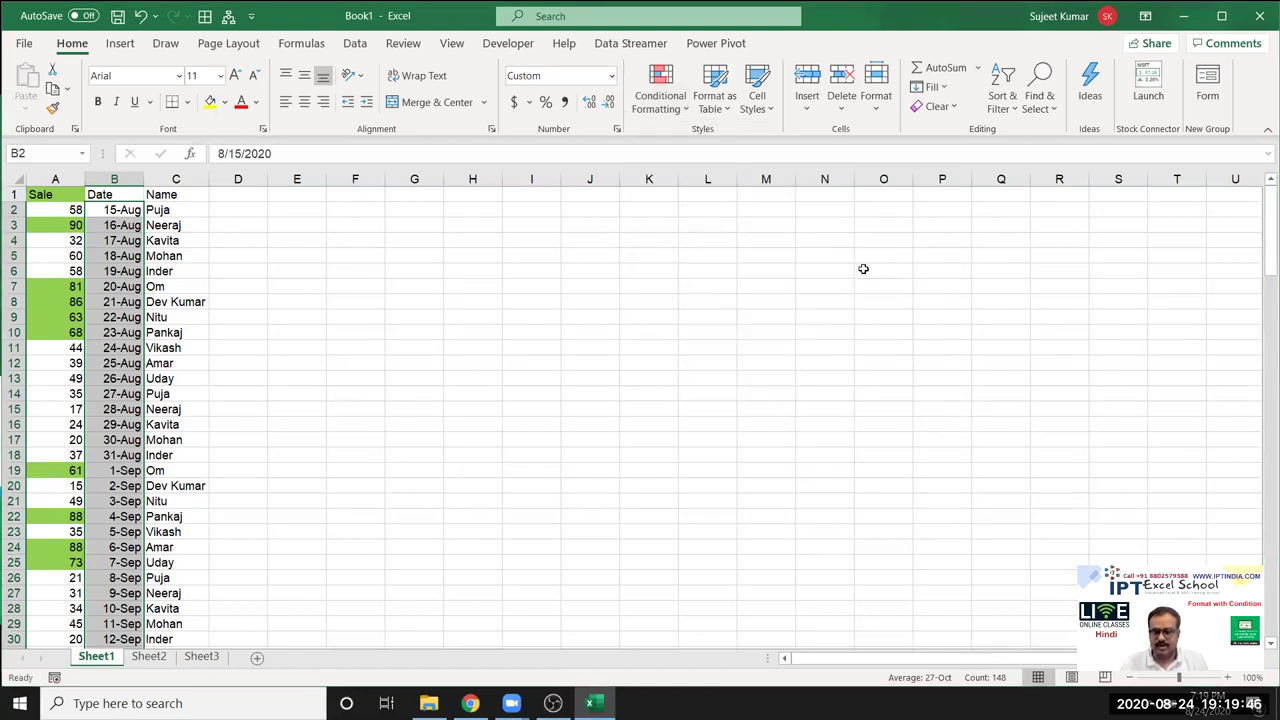
pyautogui.write('8/')
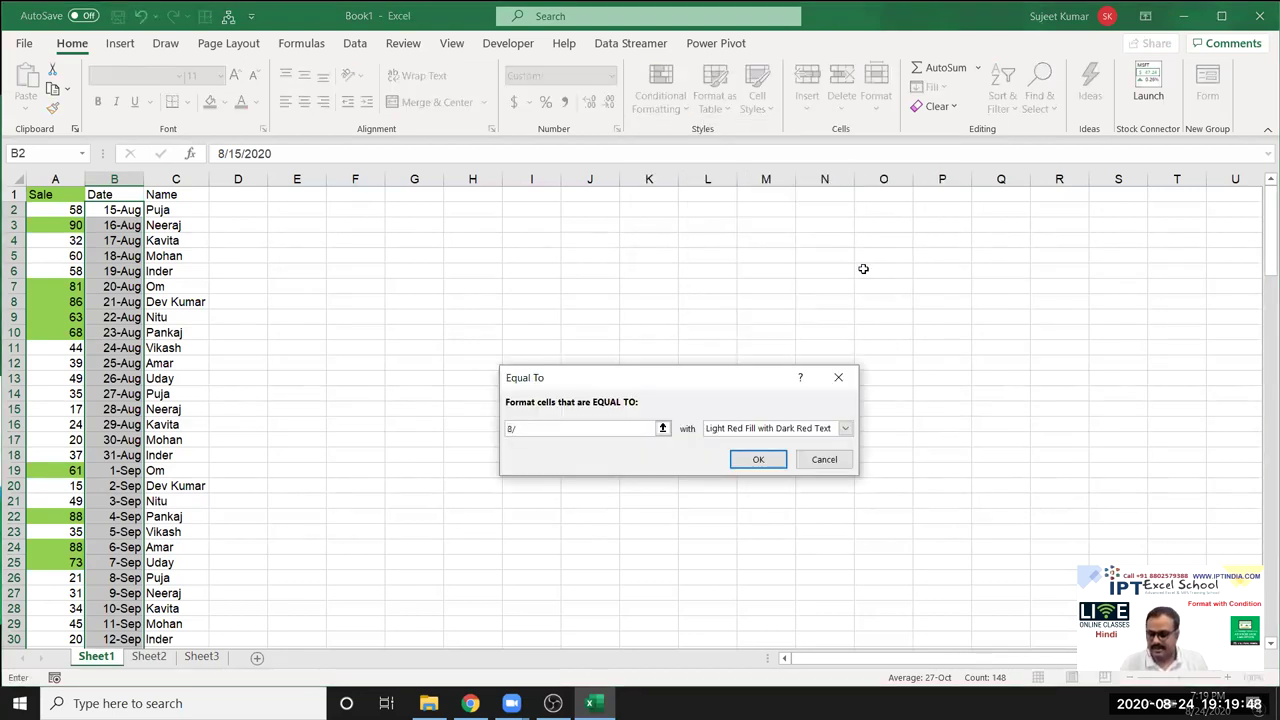
pyautogui.write('24')
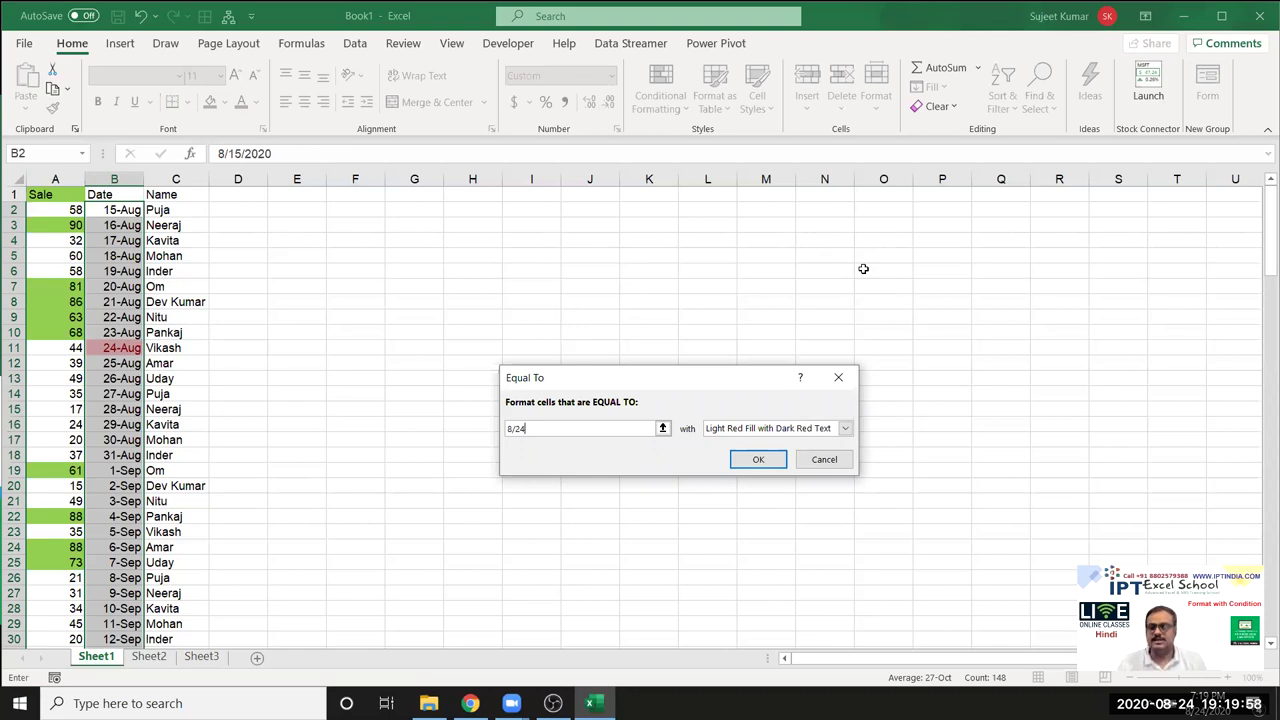
pyautogui.press('Escape')
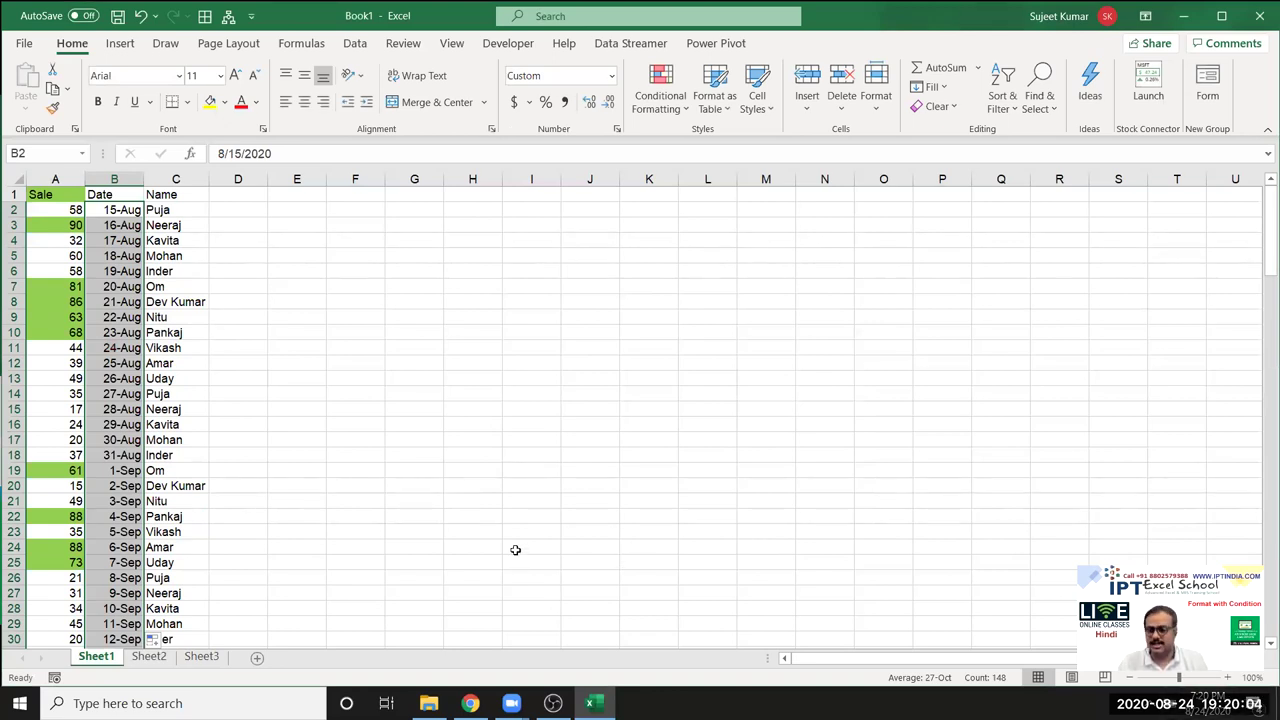
# Start an A Date Occurring rule on the Date column with the period set to Today.
pyautogui.click(669, 118)
pyautogui.moveTo(770, 145)
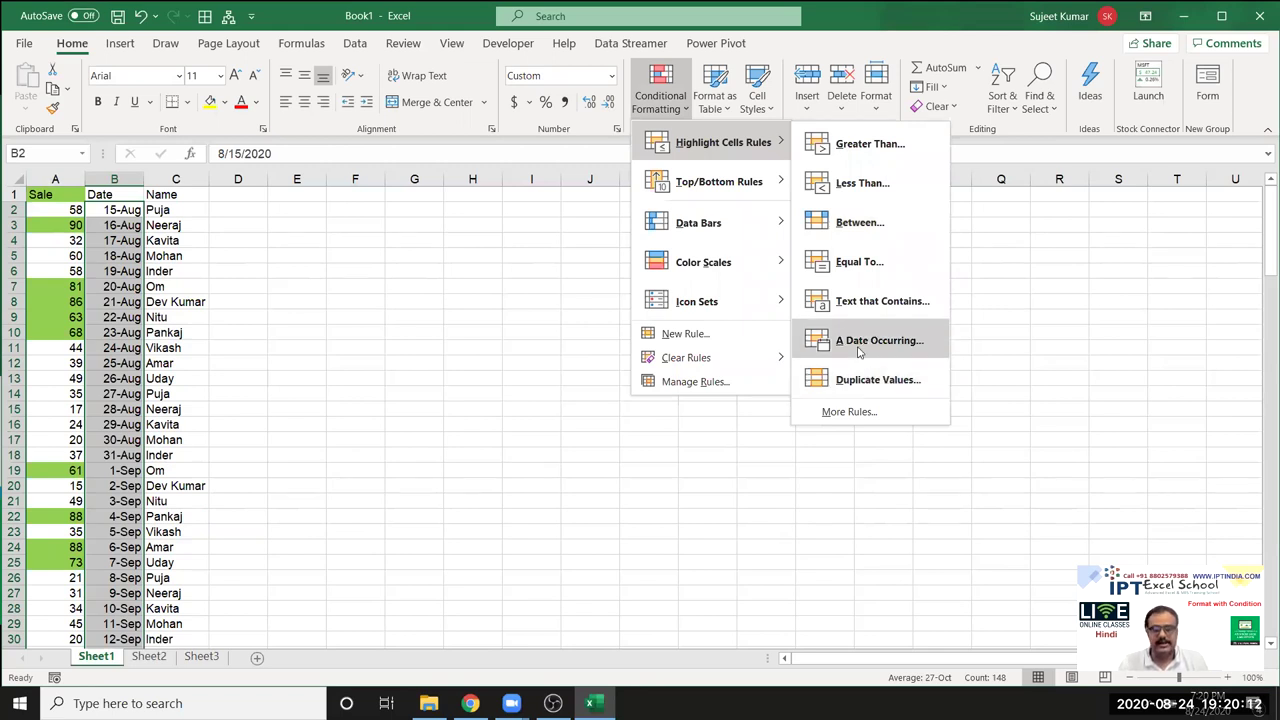
pyautogui.click(858, 345)
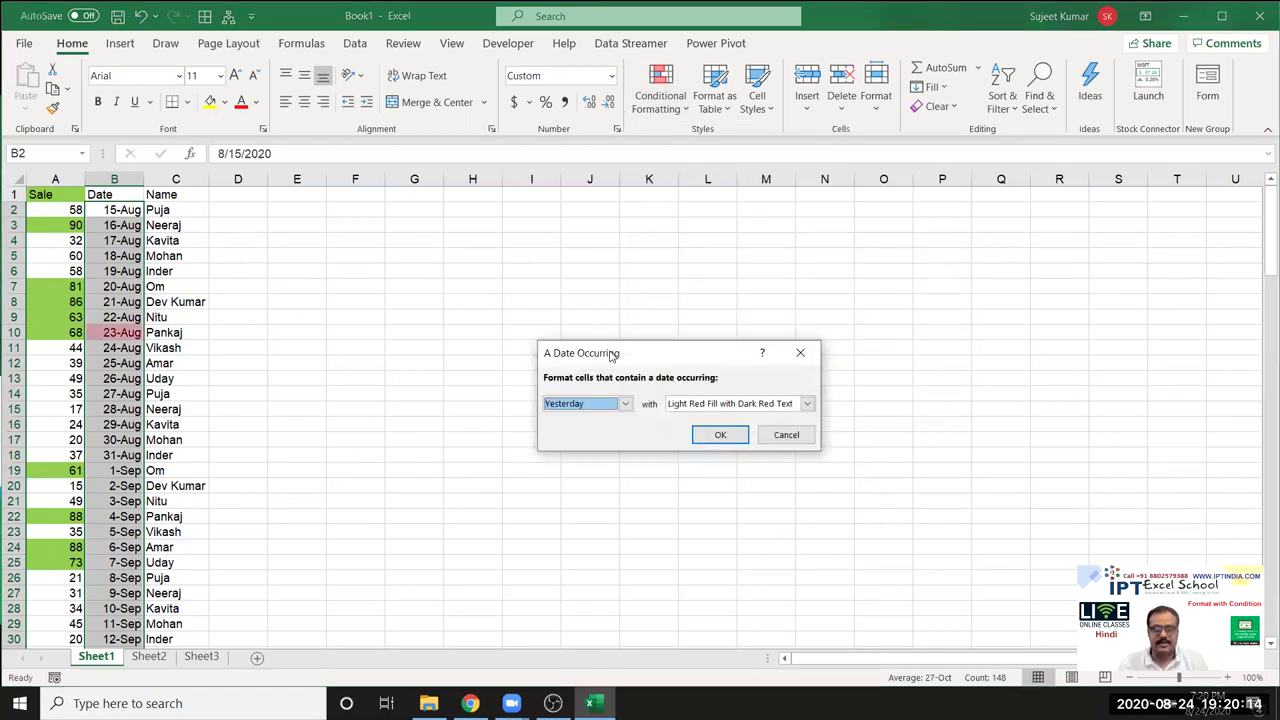
pyautogui.moveTo(612, 355); pyautogui.dragTo(478, 230)
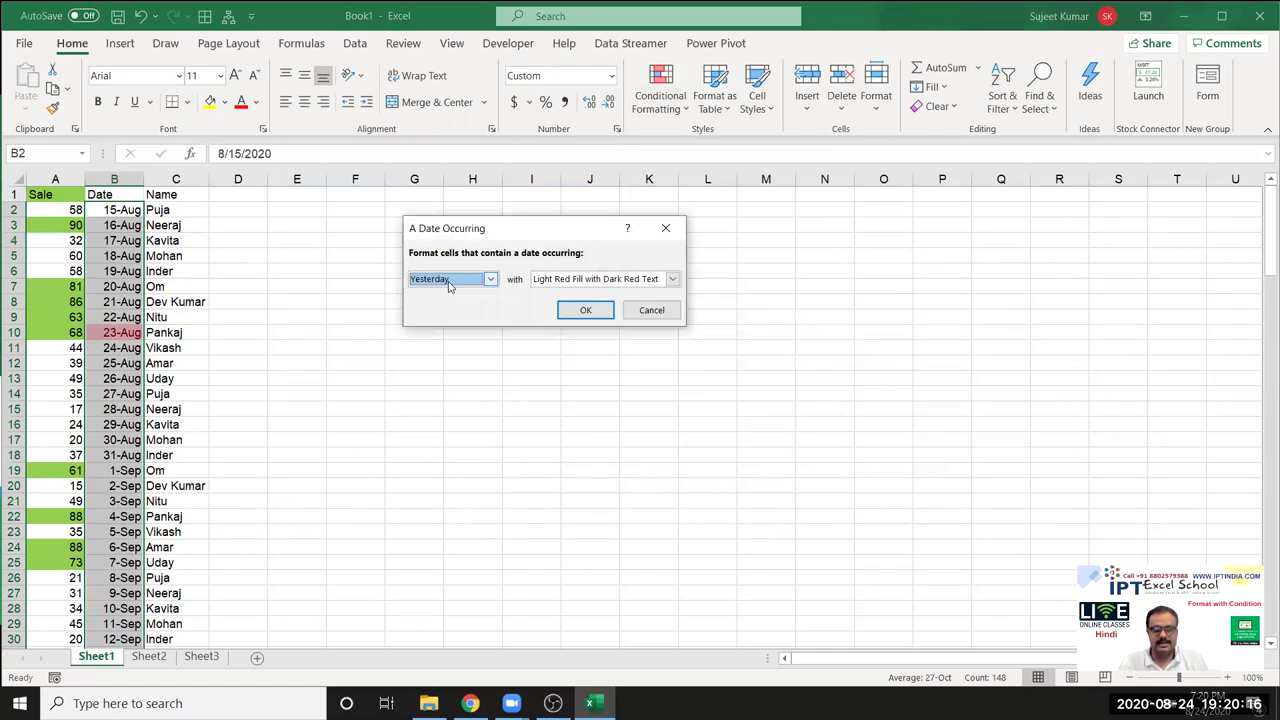
pyautogui.hotkey('alt', 'Down')
pyautogui.click(455, 300)
# Compare Tomorrow, In the last 7 days, Last week and Next week previews, returning to Today.
pyautogui.hotkey('alt', 'Down')
pyautogui.press('Down')
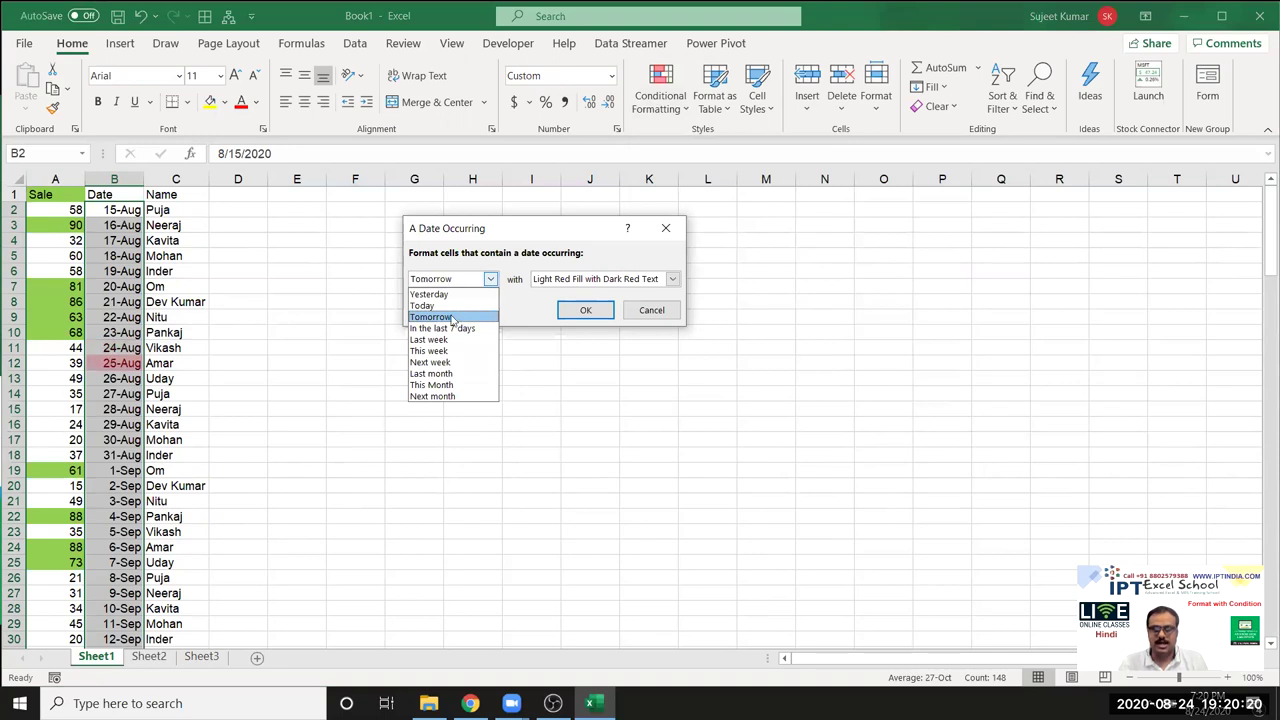
pyautogui.click(451, 329)
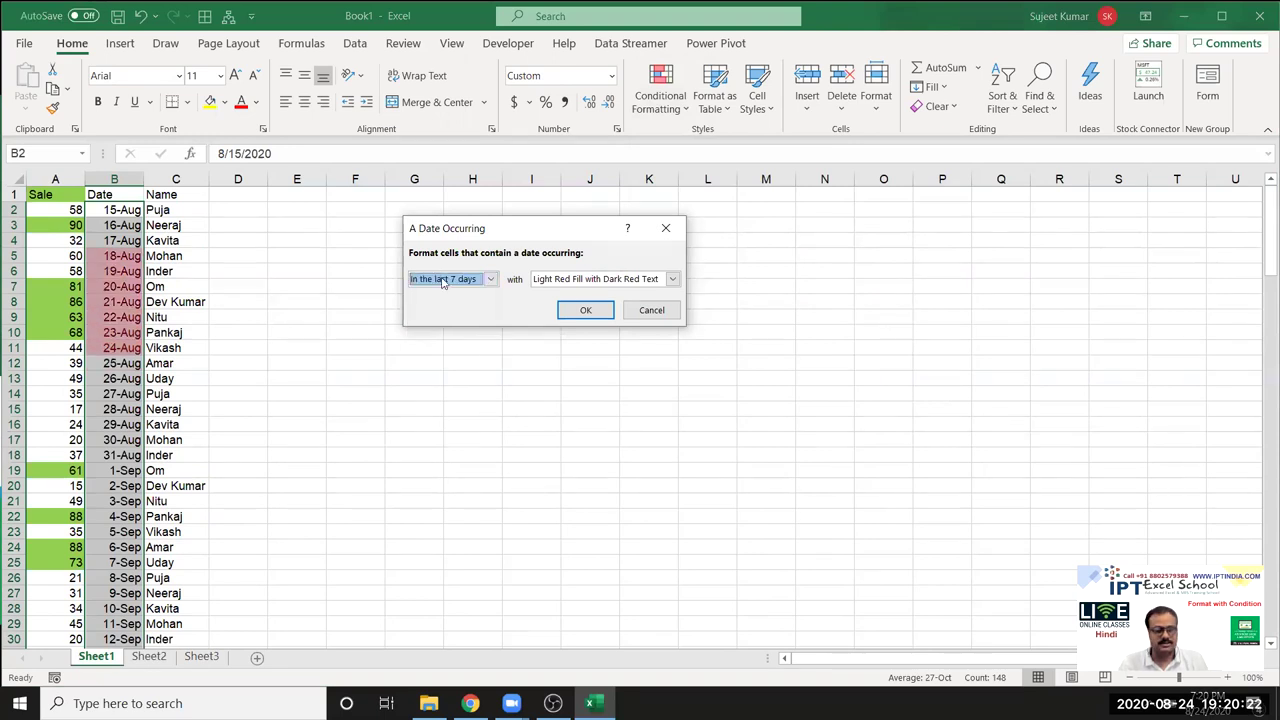
pyautogui.hotkey('alt', 'Down')
pyautogui.press('Return')
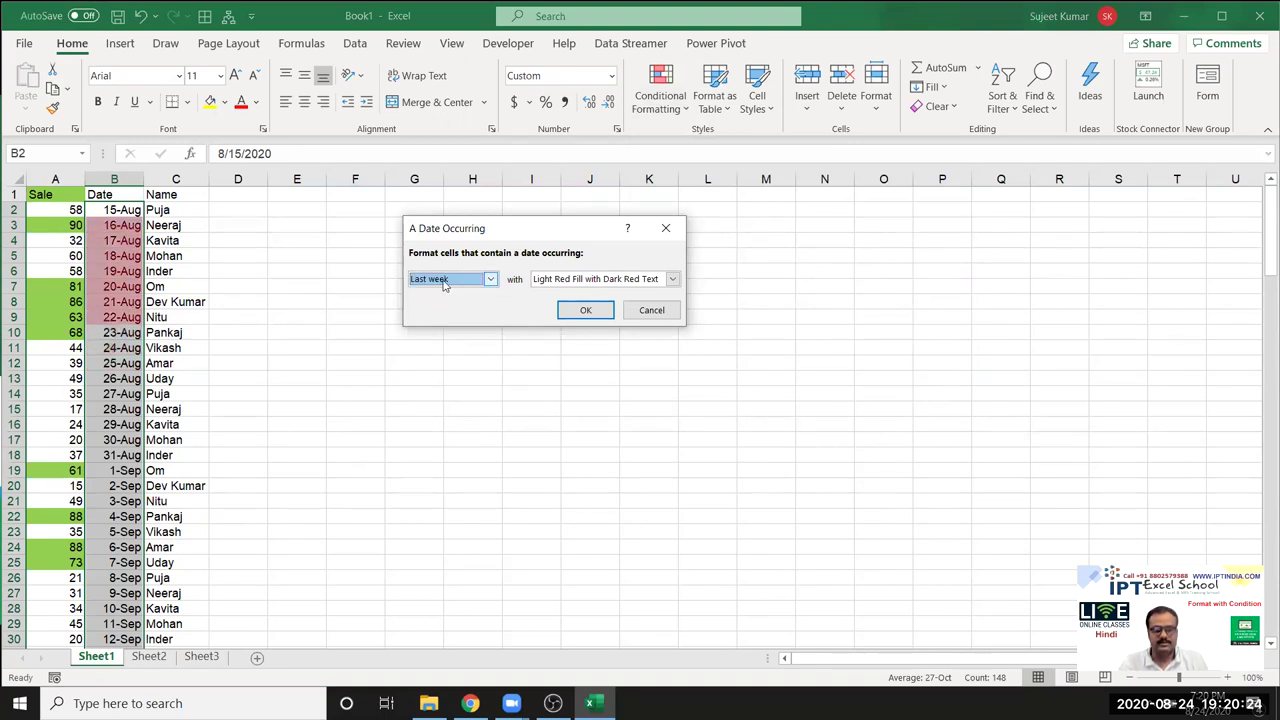
pyautogui.hotkey('alt', 'Down')
pyautogui.press('Down')
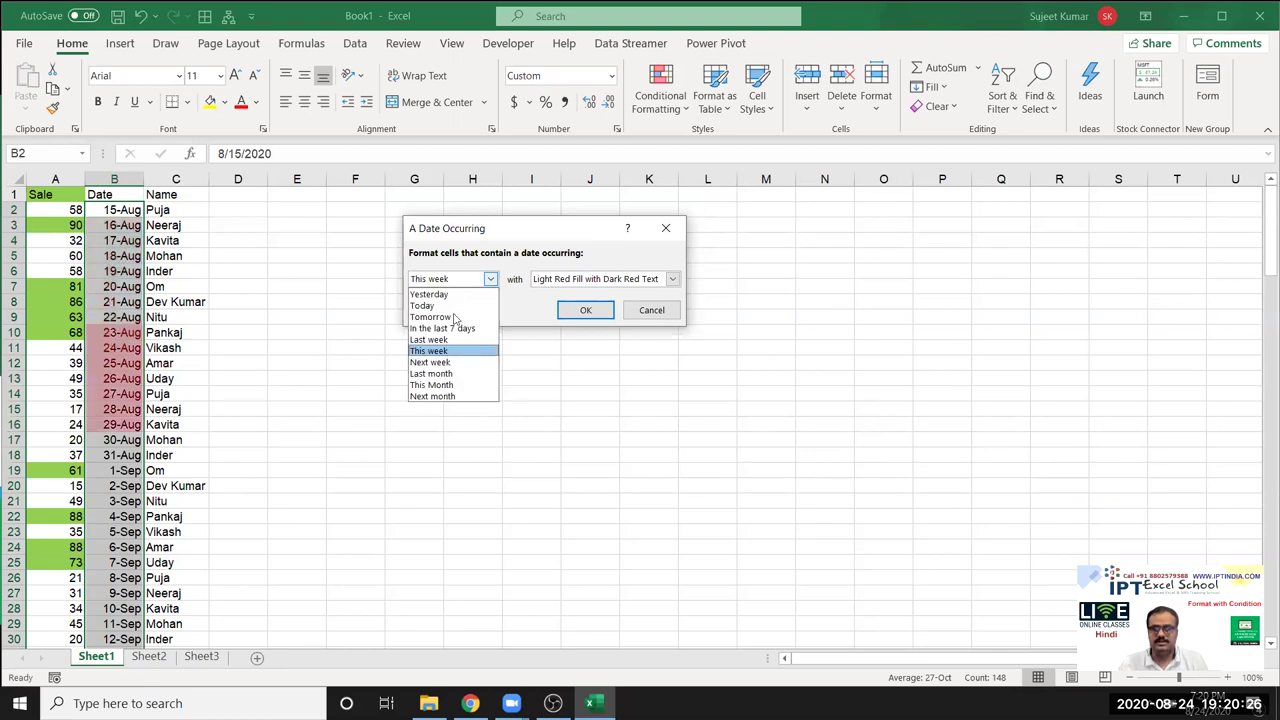
pyautogui.press('Down')
pyautogui.press('Return')
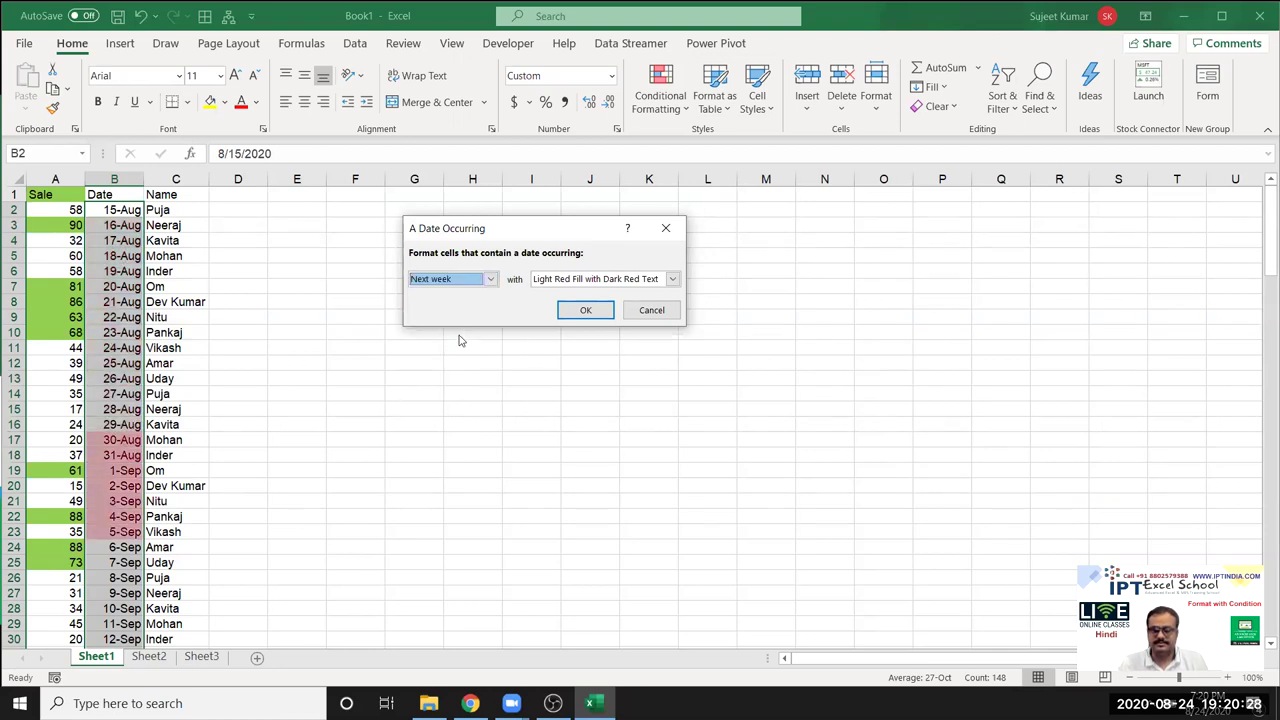
pyautogui.hotkey('alt', 'Down')
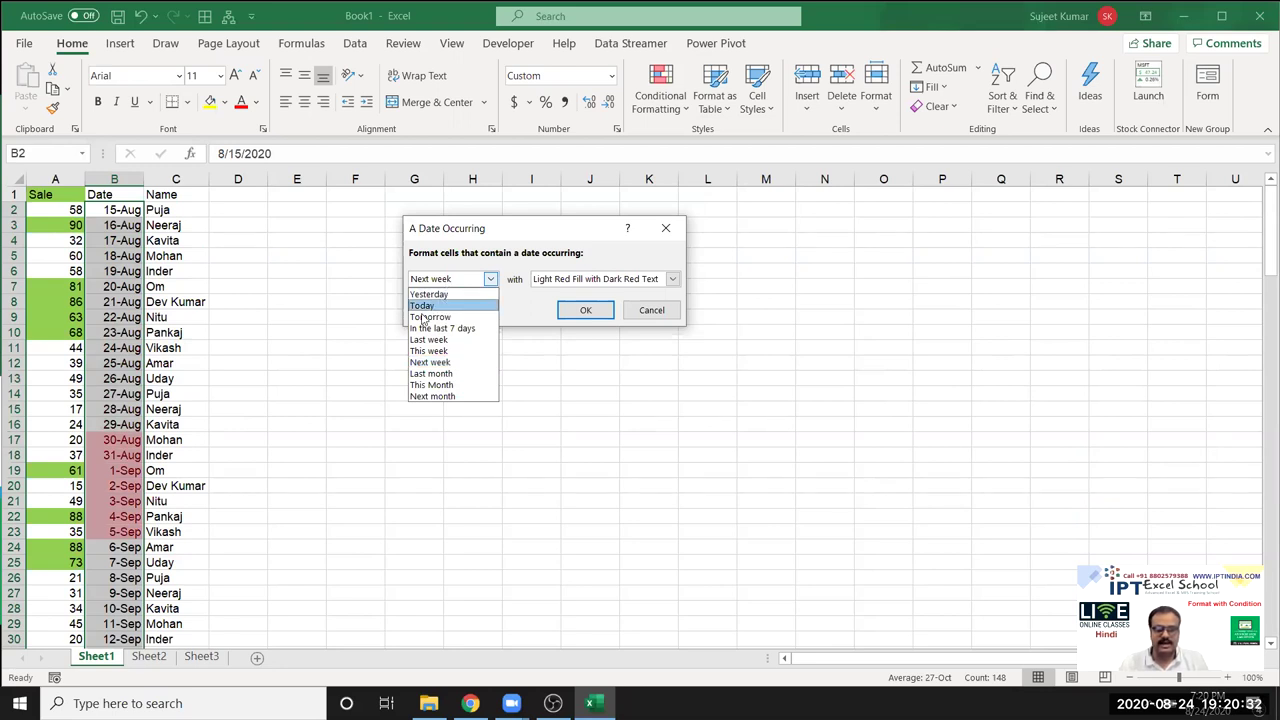
pyautogui.press('Return')
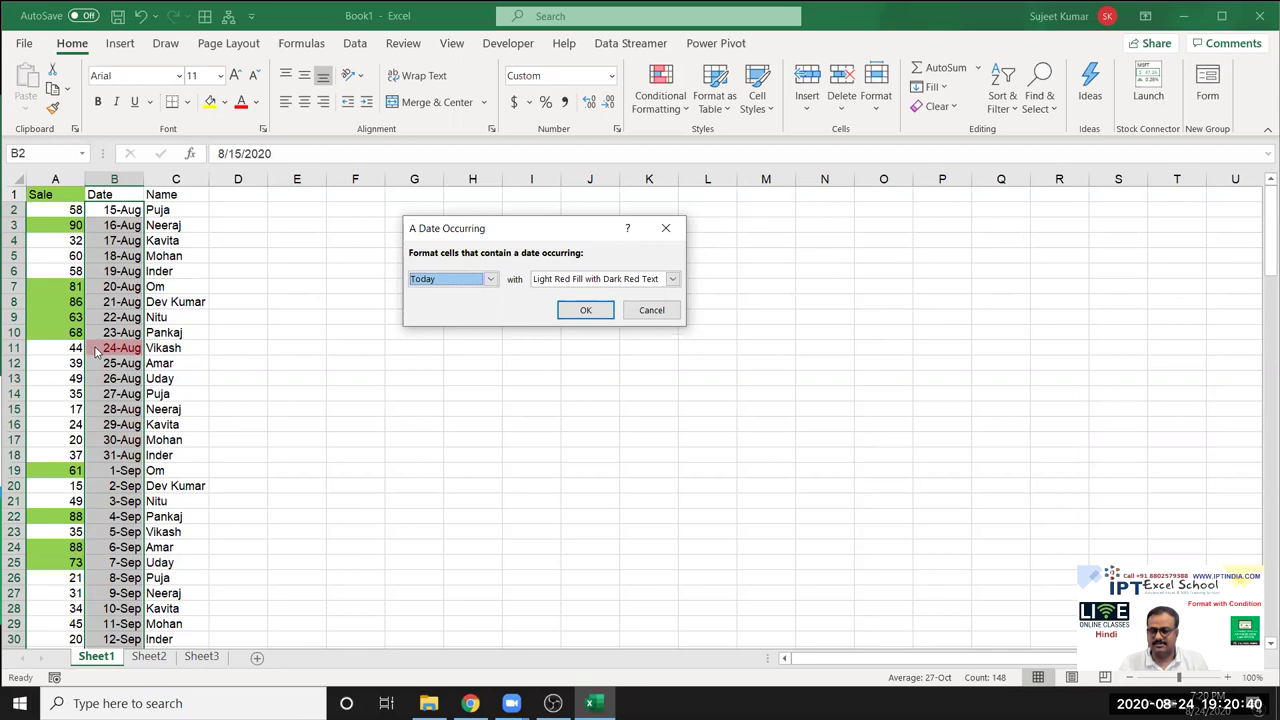
# Discard the date-occurring rule without applying it and reopen the conditional formatting menu.
pyautogui.click(490, 281)
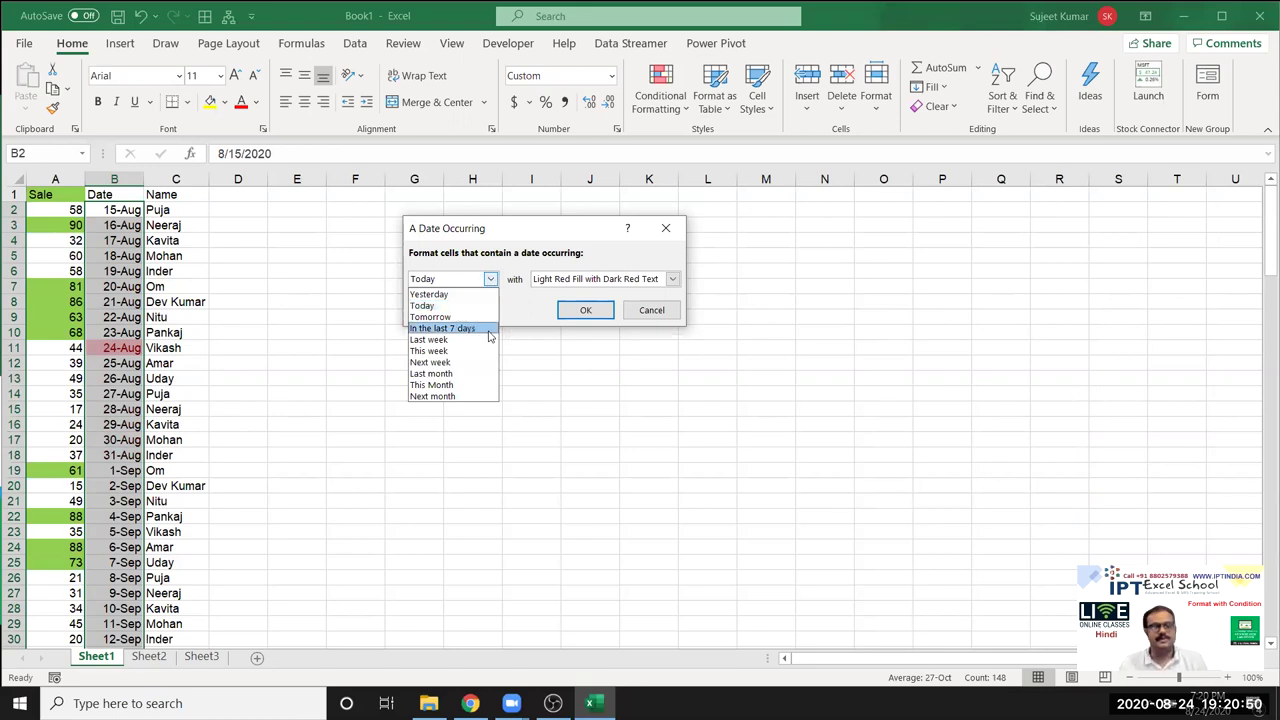
pyautogui.press('Escape')
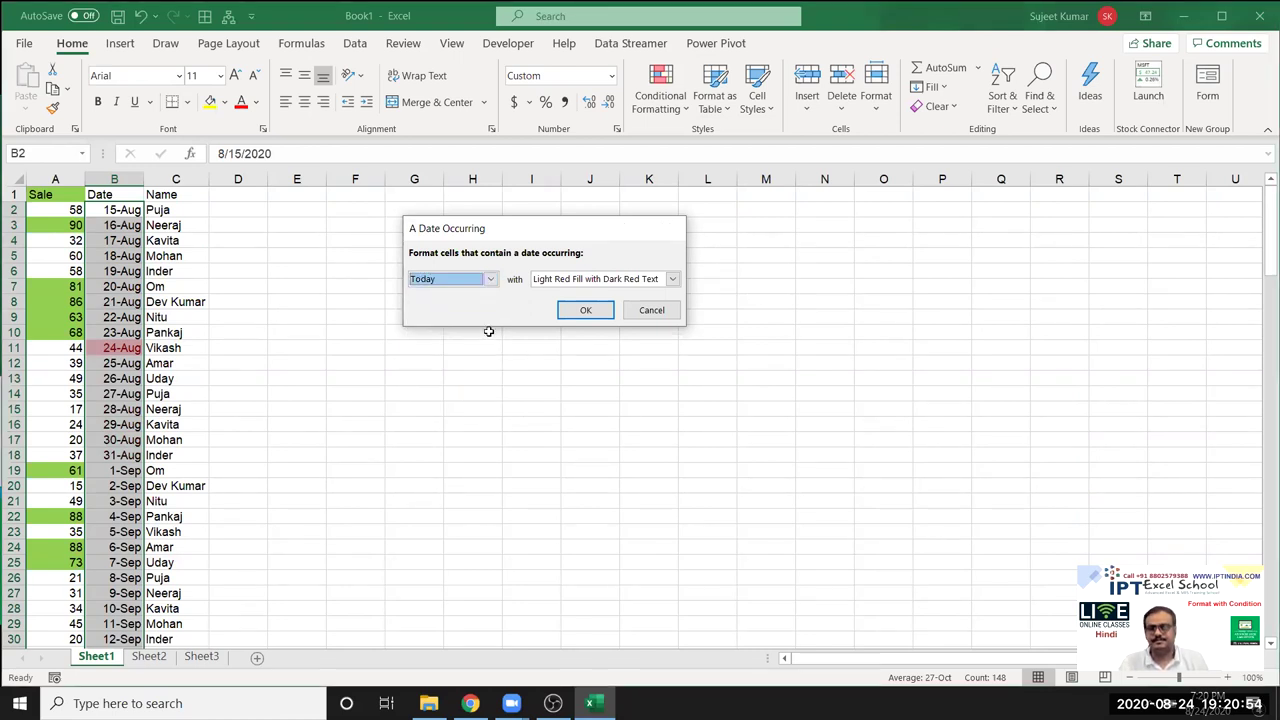
pyautogui.press('Escape')
pyautogui.click(659, 113)
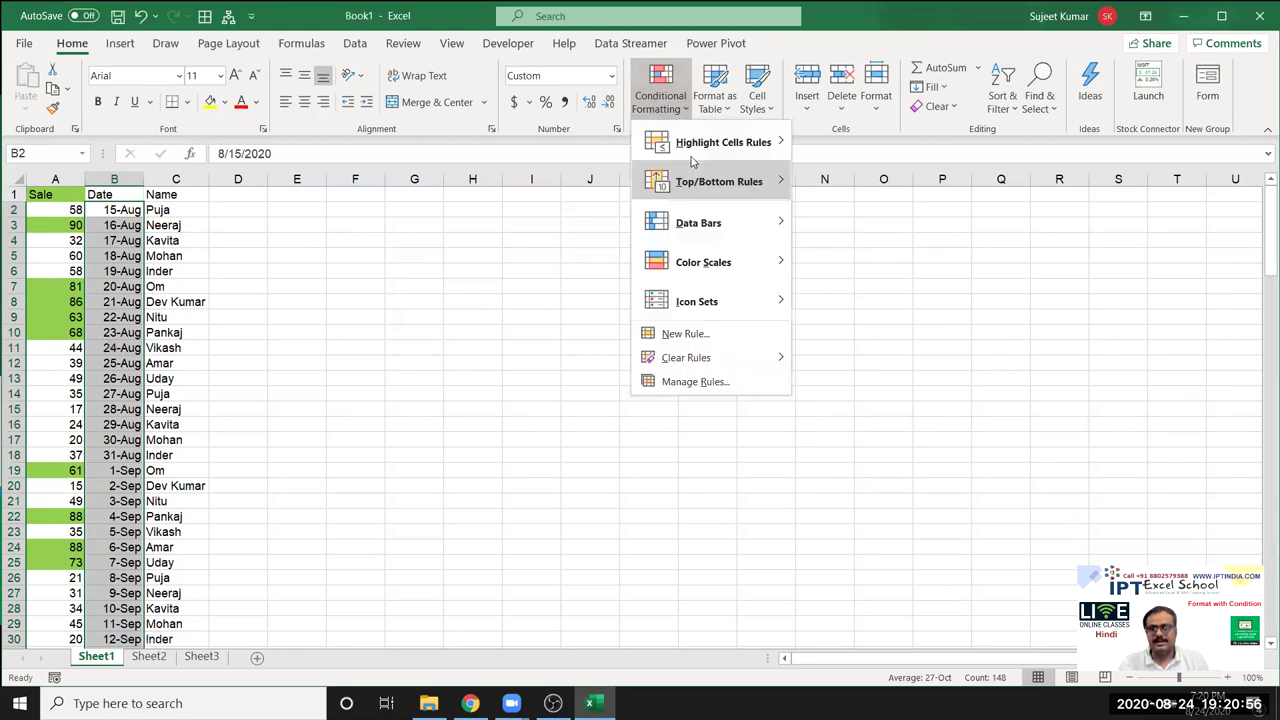
# Select names C1:C14, preview Duplicate Values highlighting on them, then dismiss it unapplied.
pyautogui.moveTo(700, 148)
pyautogui.click(297, 305)
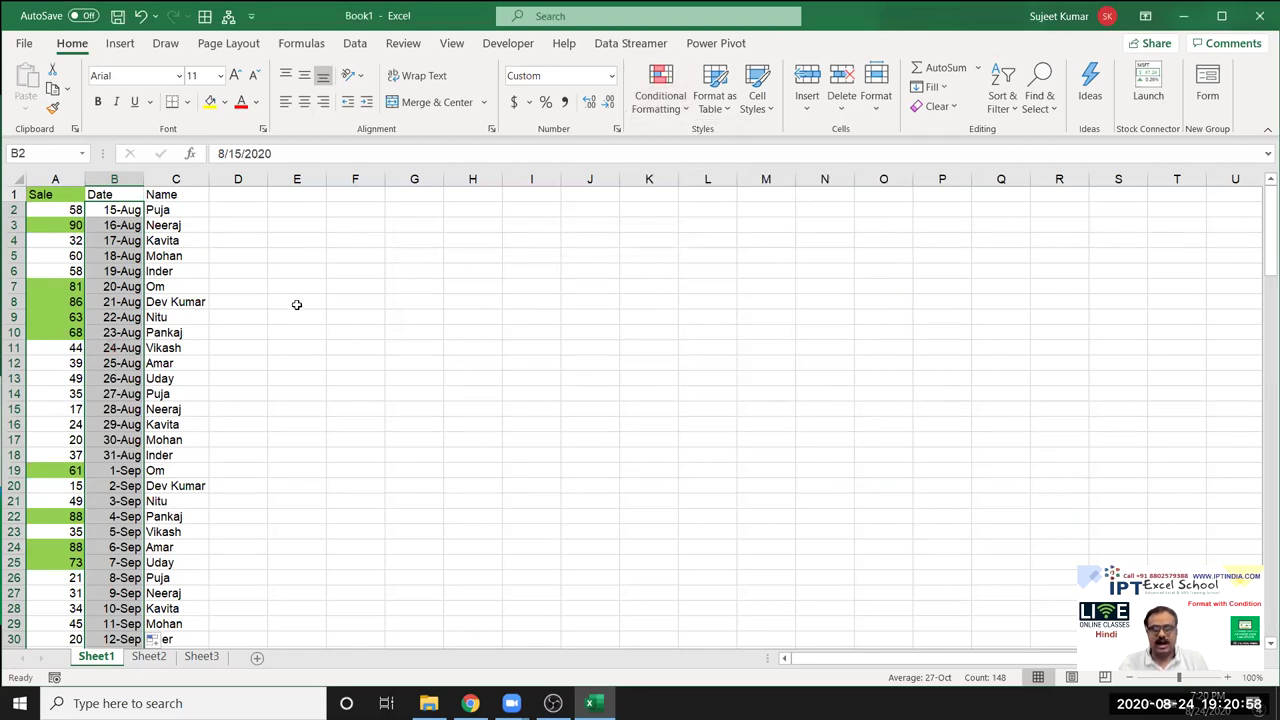
pyautogui.moveTo(188, 196); pyautogui.dragTo(200, 392)
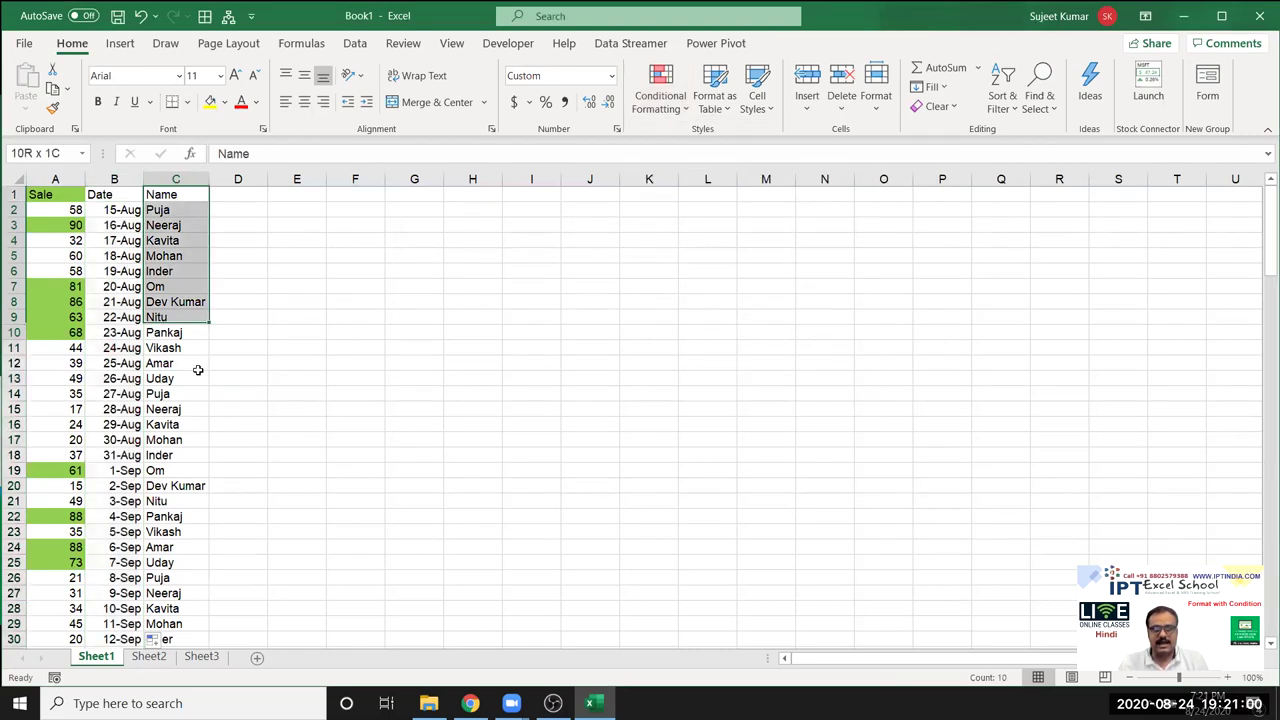
pyautogui.click(676, 110)
pyautogui.moveTo(698, 170)
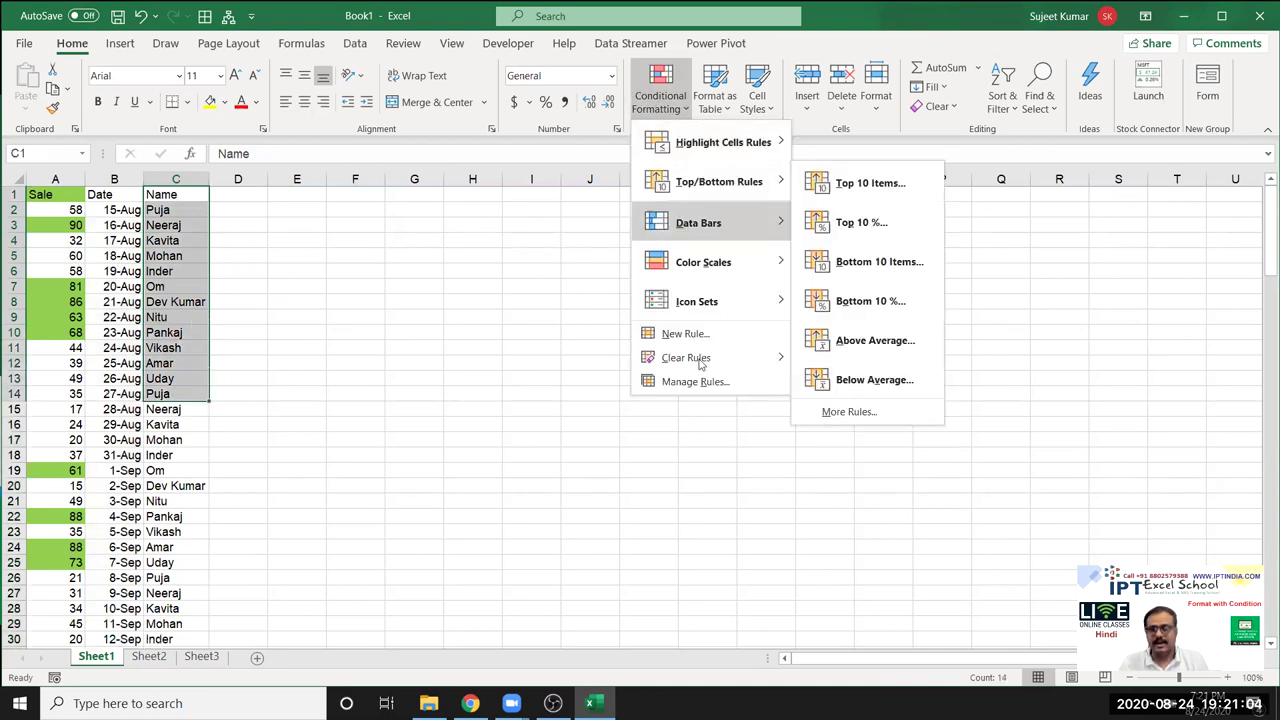
pyautogui.moveTo(749, 146)
pyautogui.click(848, 387)
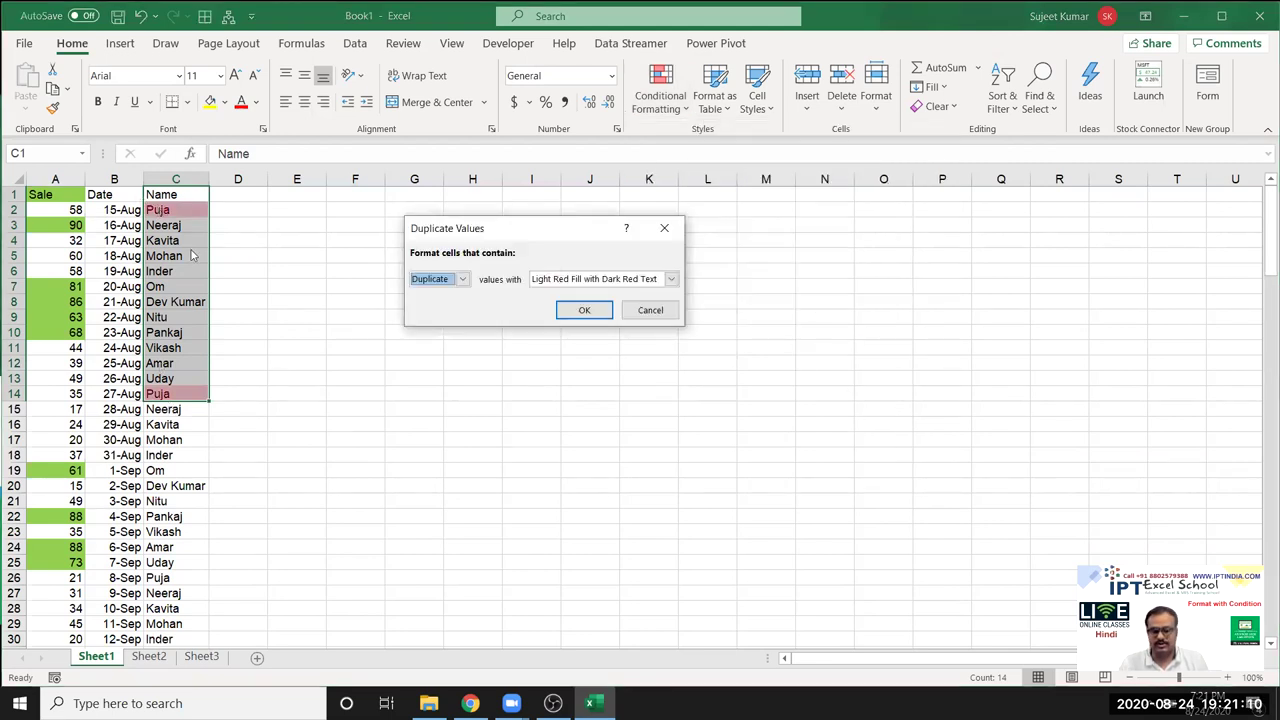
pyautogui.press('Escape')
# On Sheet2, add a 'Mobile' header in A1 and apply Duplicate Values highlighting to A2:A19.
pyautogui.click(150, 657)
pyautogui.write('M')
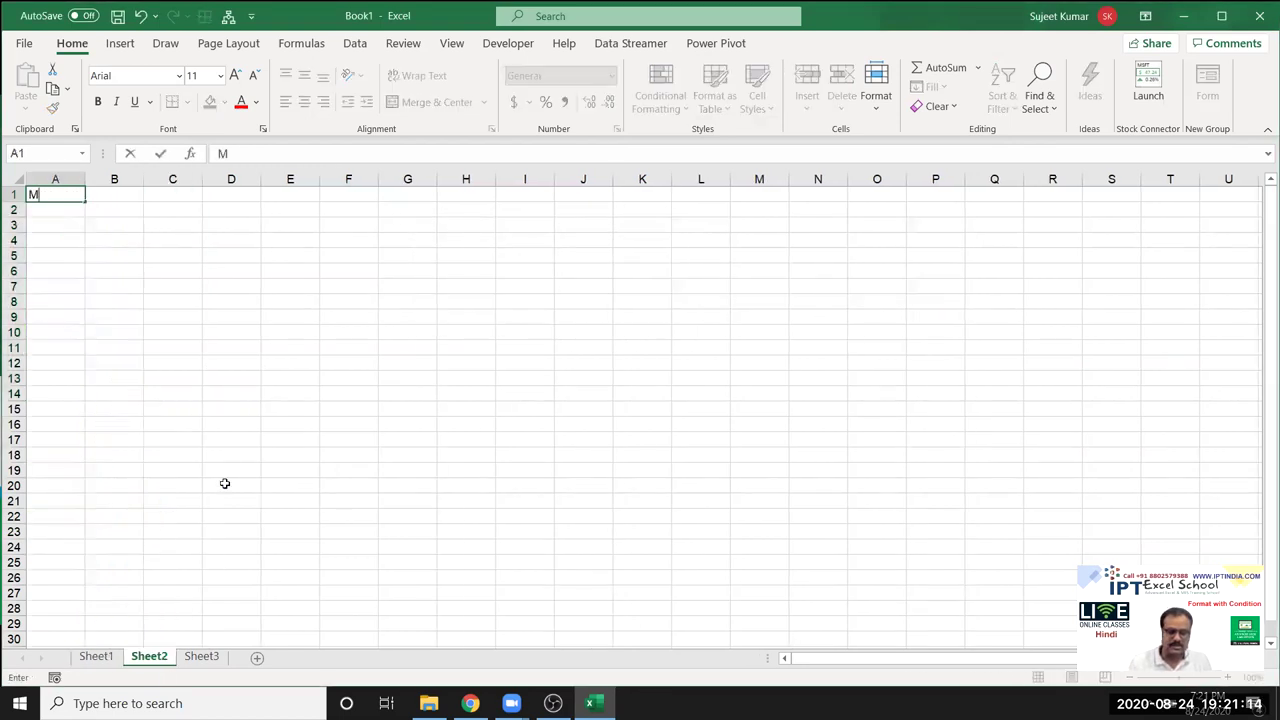
pyautogui.write('obile')
pyautogui.press('Return')
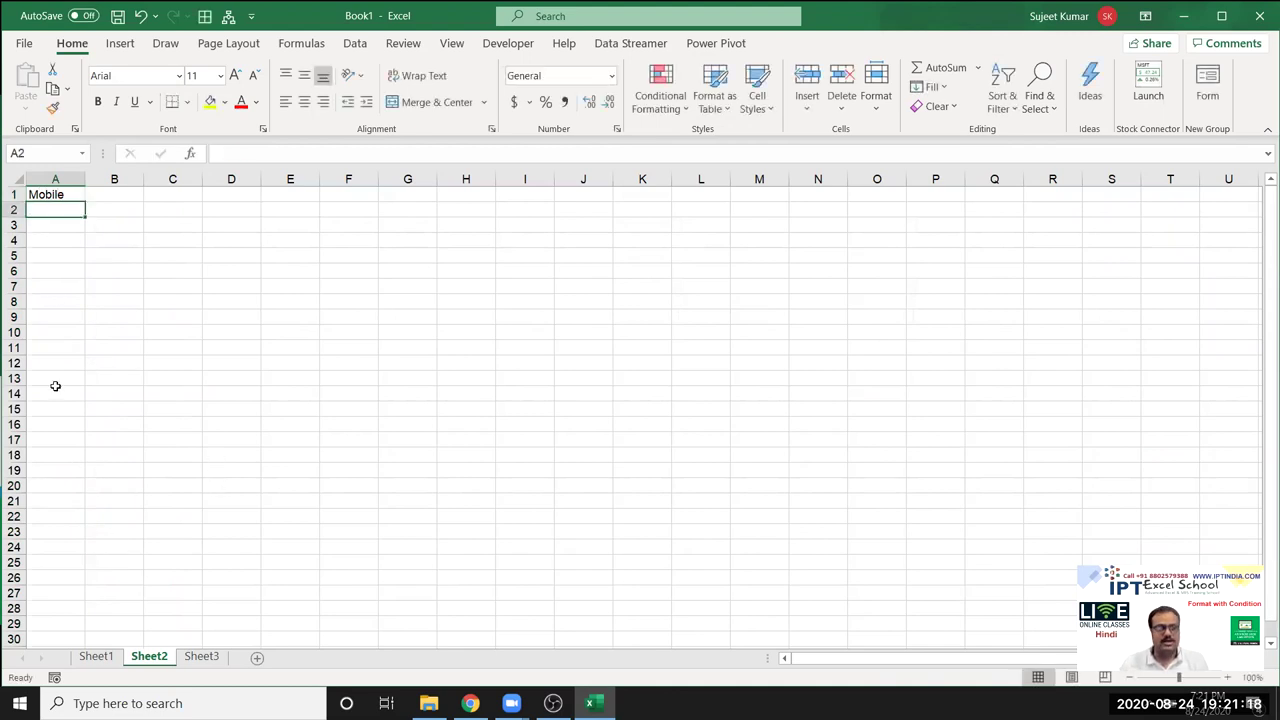
pyautogui.moveTo(46, 208); pyautogui.dragTo(64, 471)
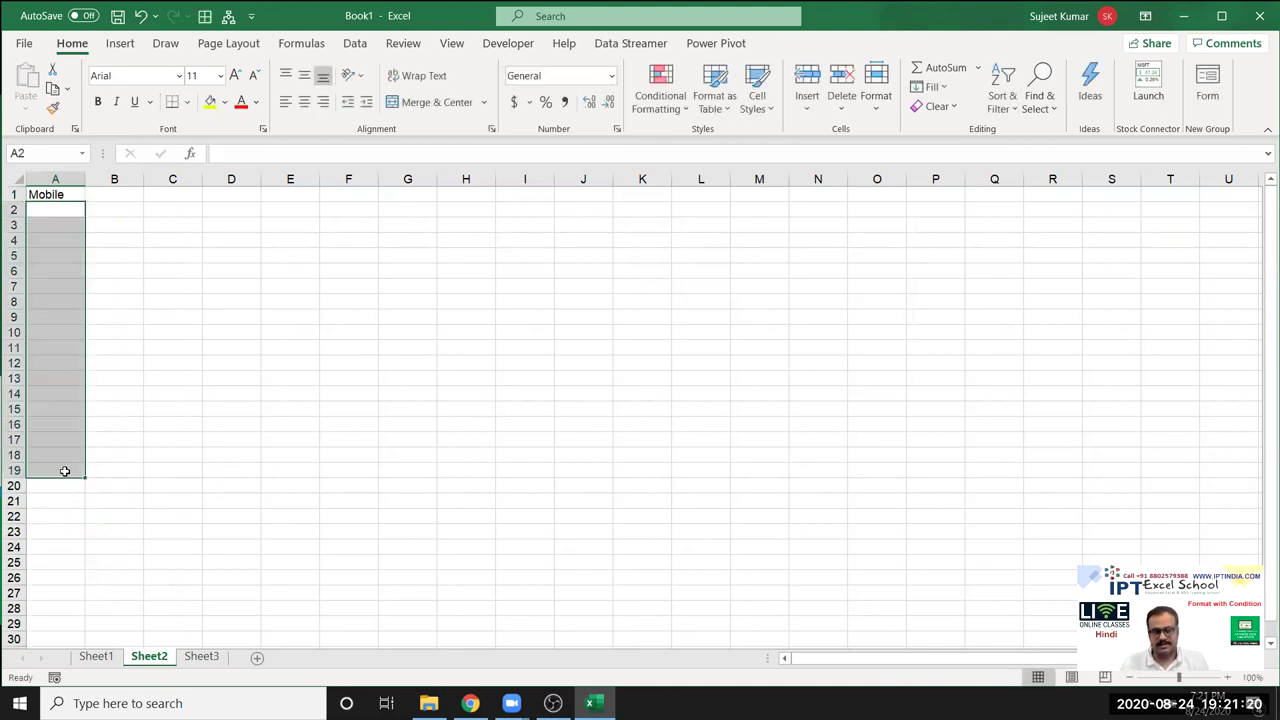
pyautogui.click(660, 100)
pyautogui.moveTo(720, 142)
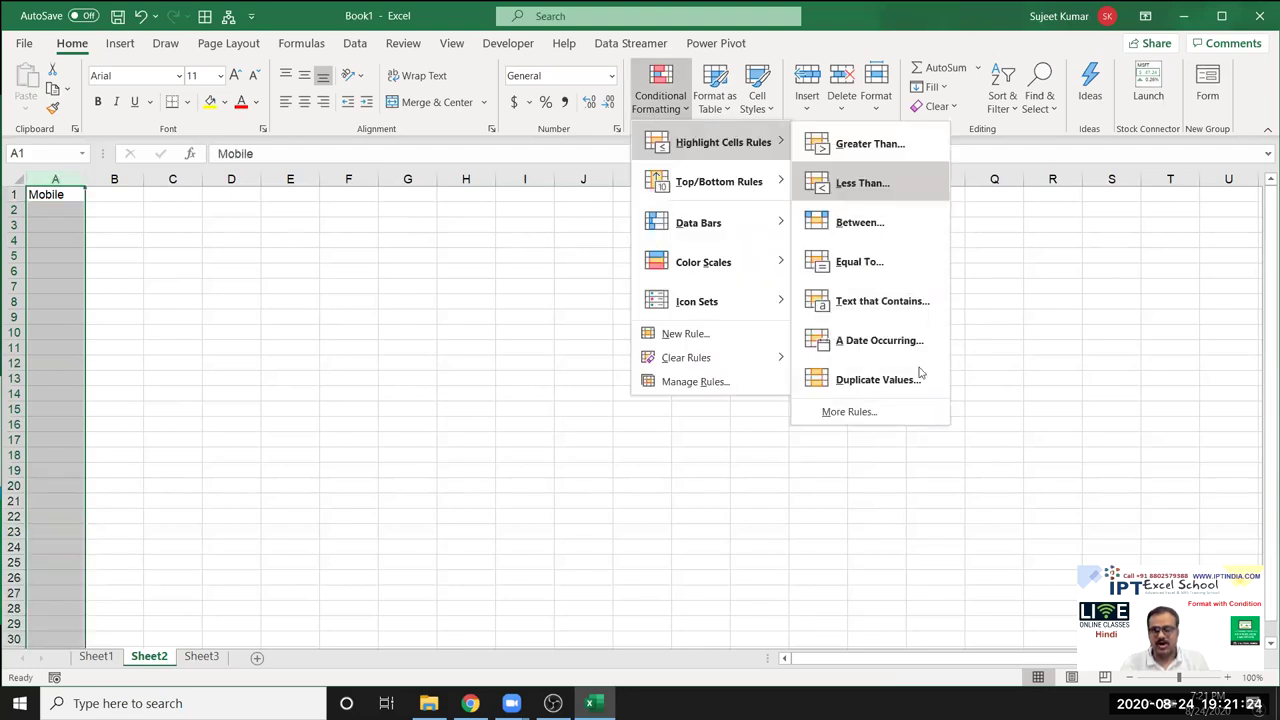
pyautogui.click(526, 271)
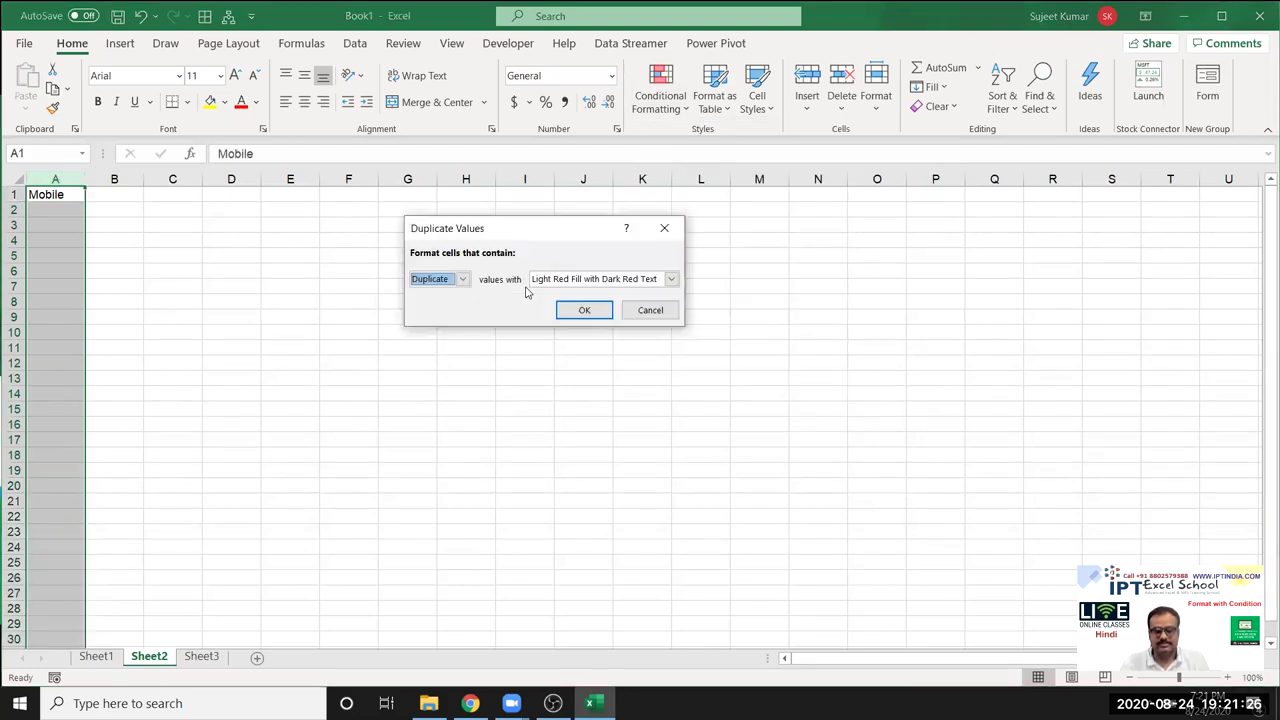
pyautogui.press('Return')
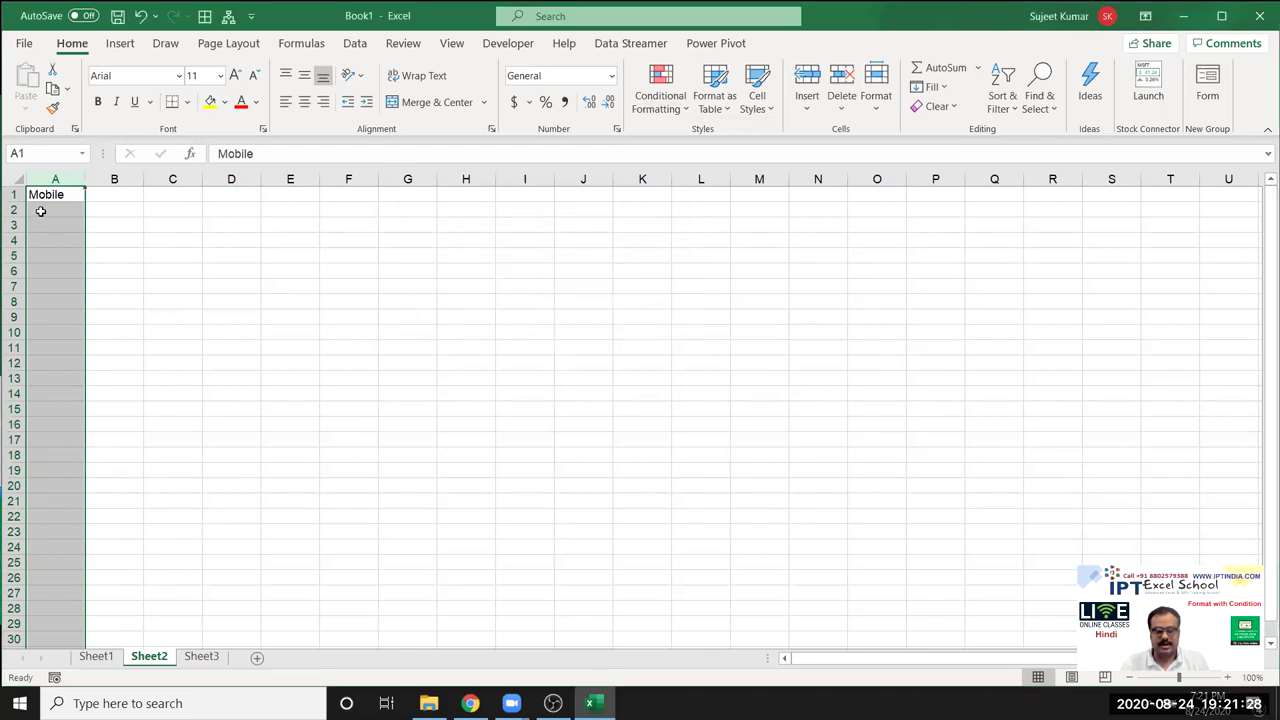
# Enter the same mobile number in A2 and A3 so both turn light red.
pyautogui.press('Down')
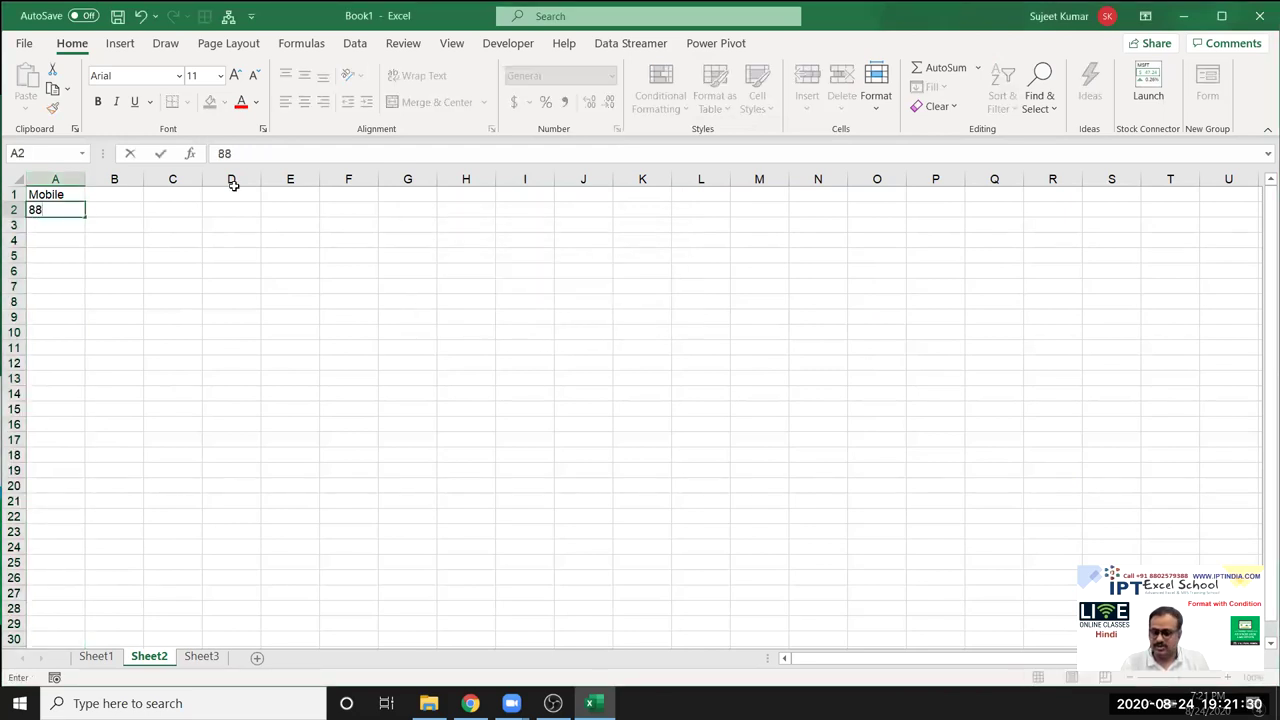
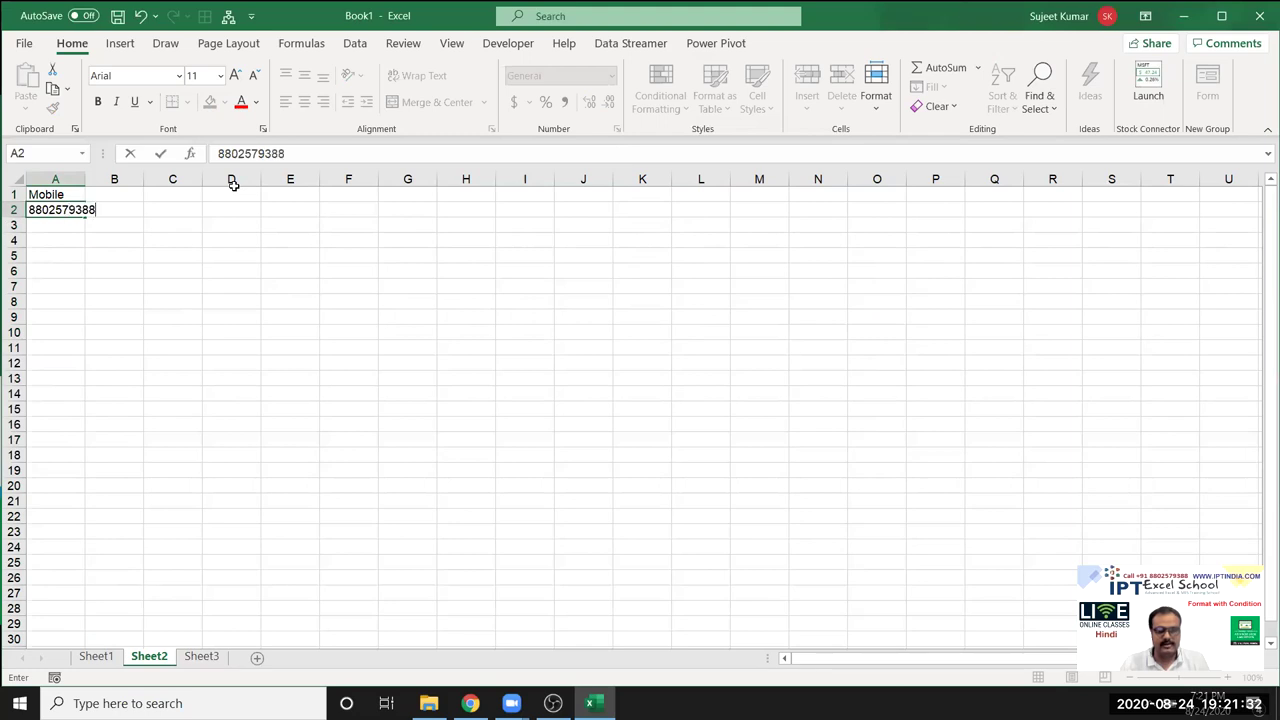
pyautogui.press('Return')
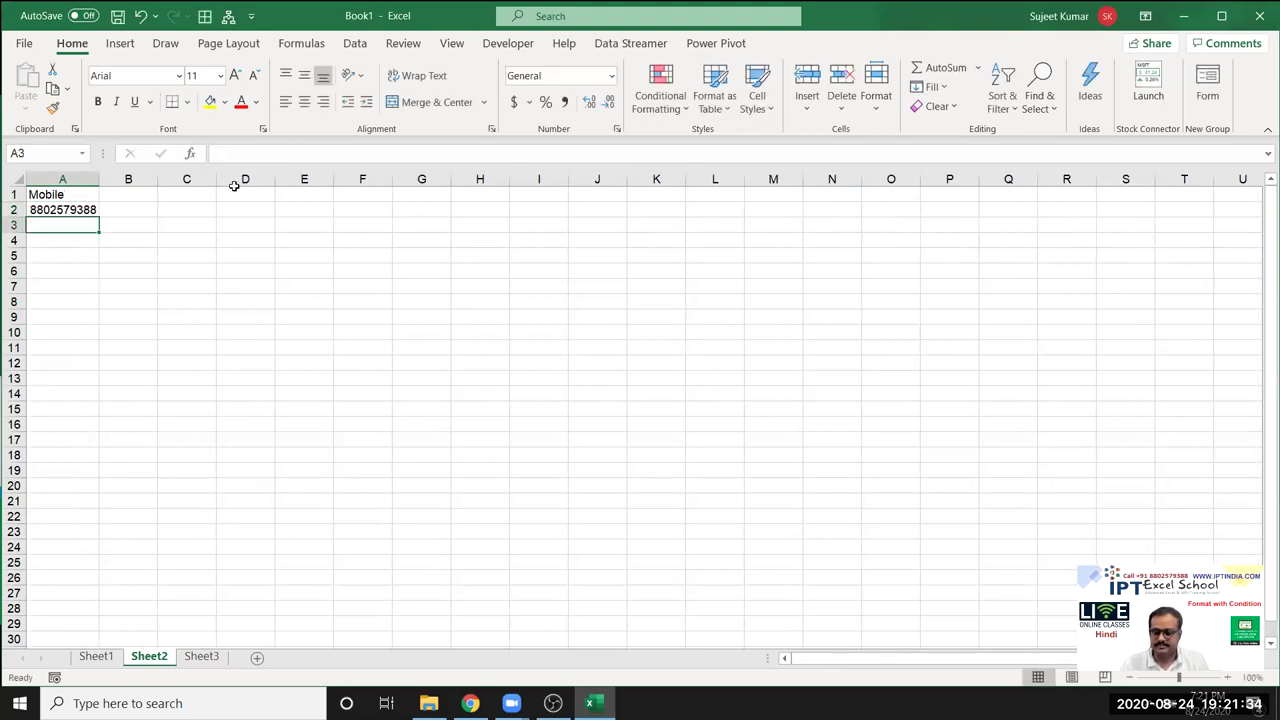
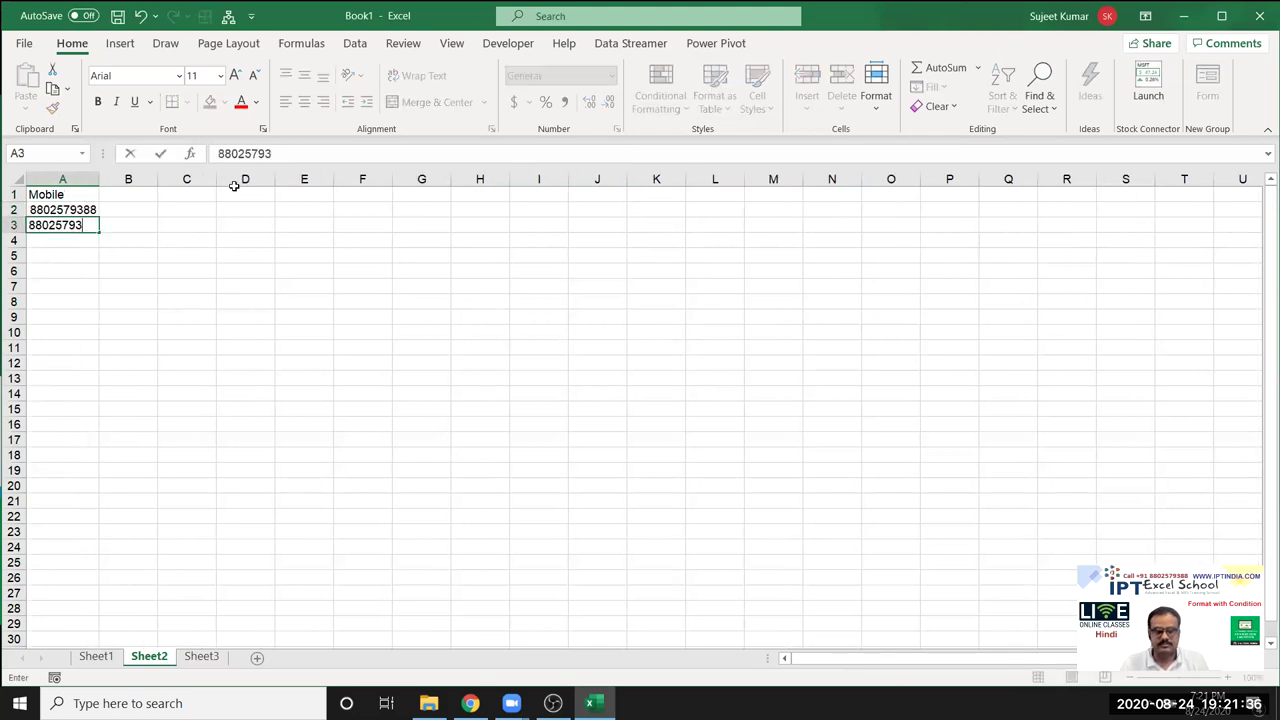
pyautogui.press('Return')
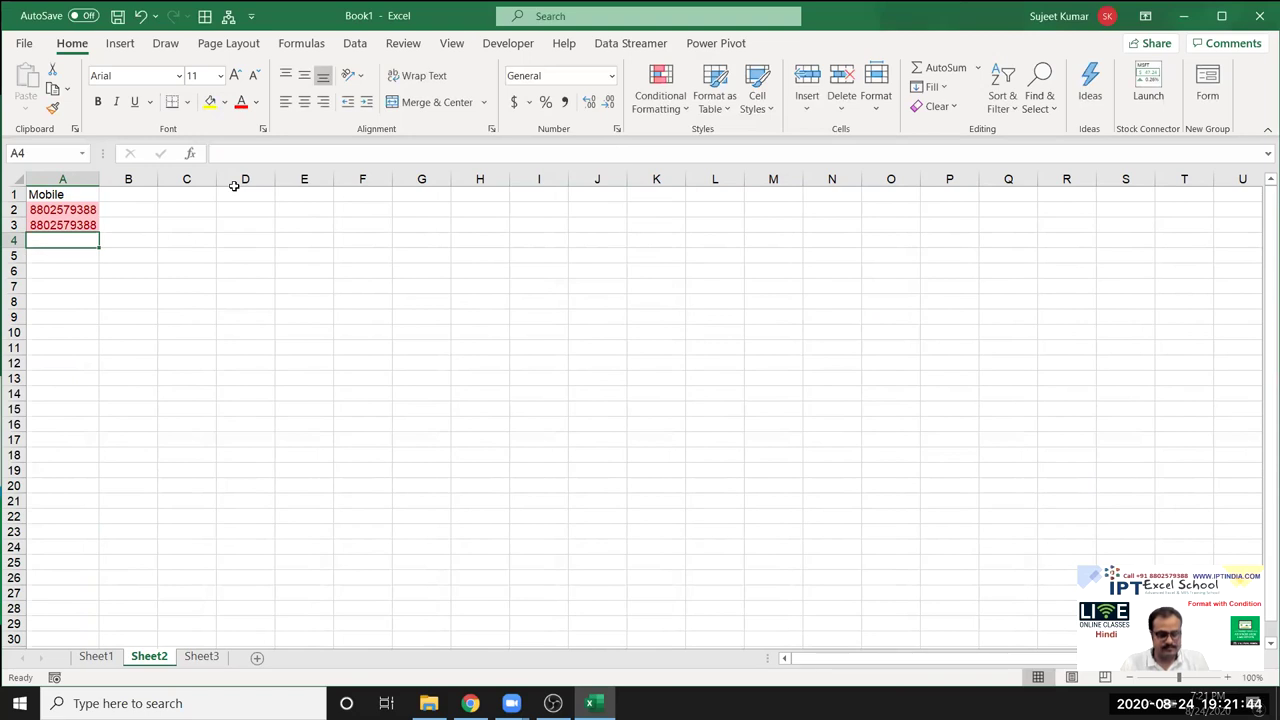
# Undo the A3 entry, enter the same mobile number in A7 instead, and check A2.
pyautogui.hotkey('ctrl', 'z')
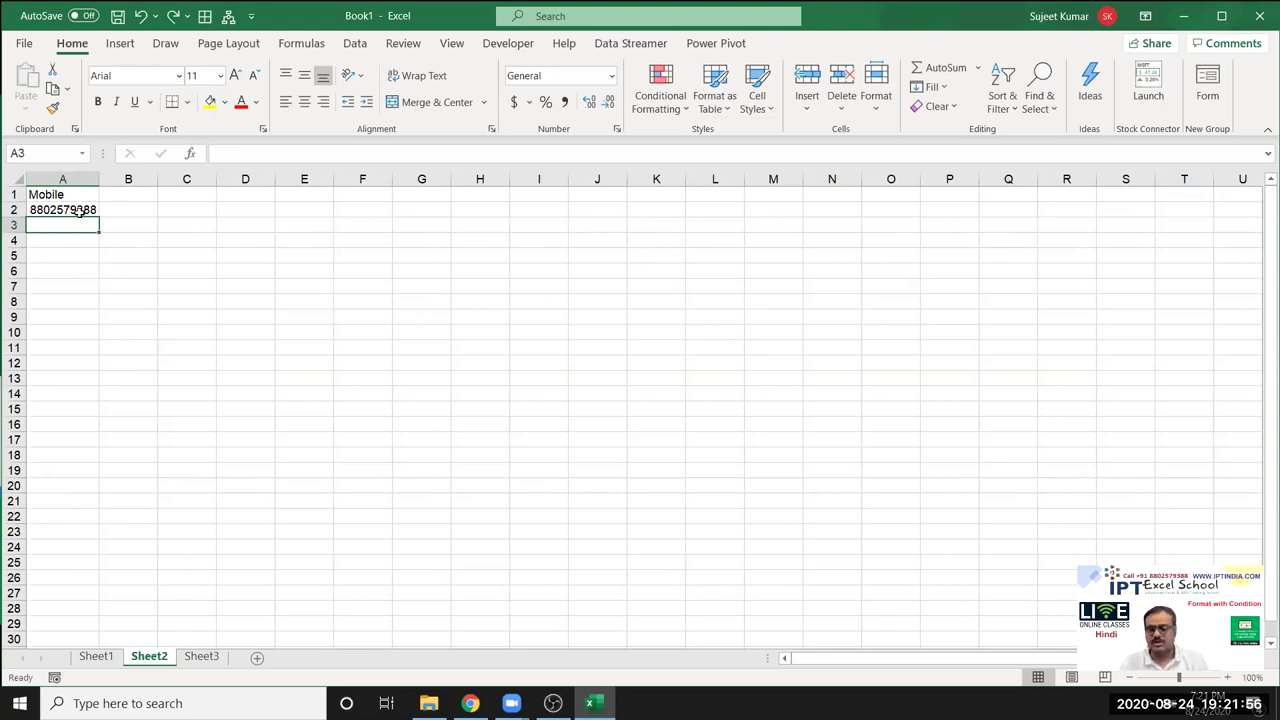
pyautogui.click(49, 287)
pyautogui.press('Return')
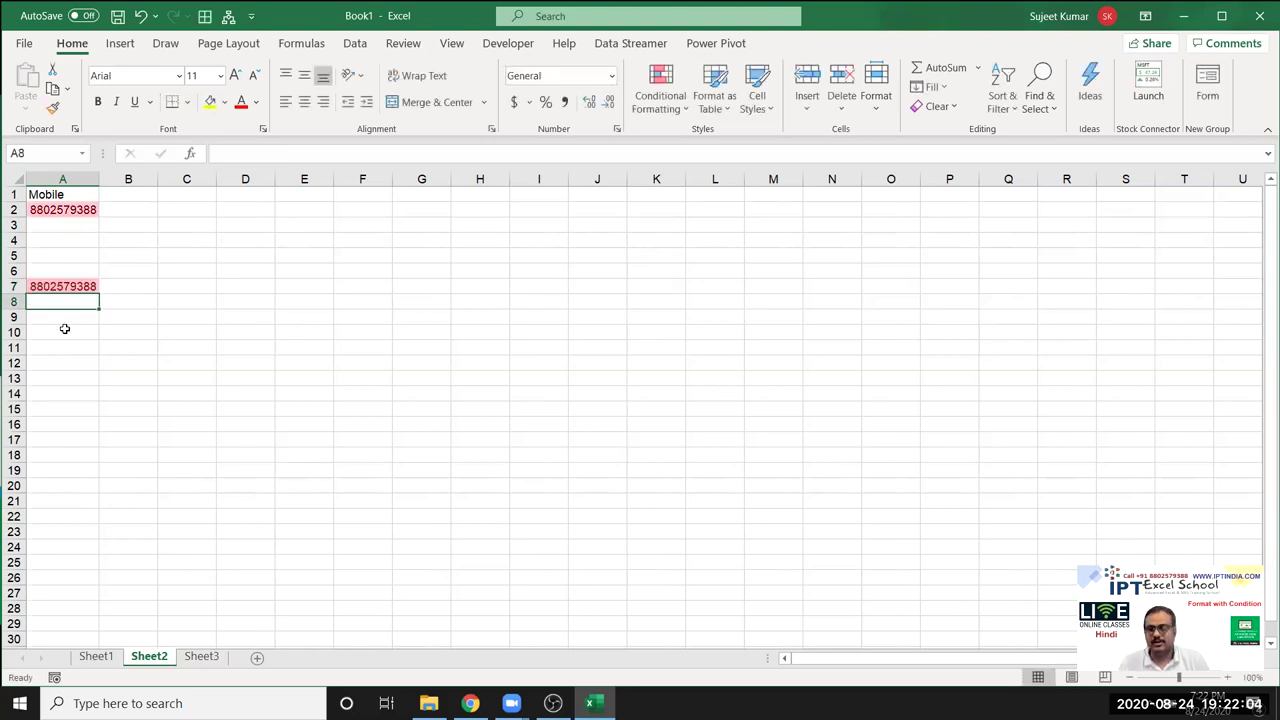
pyautogui.click(72, 206)
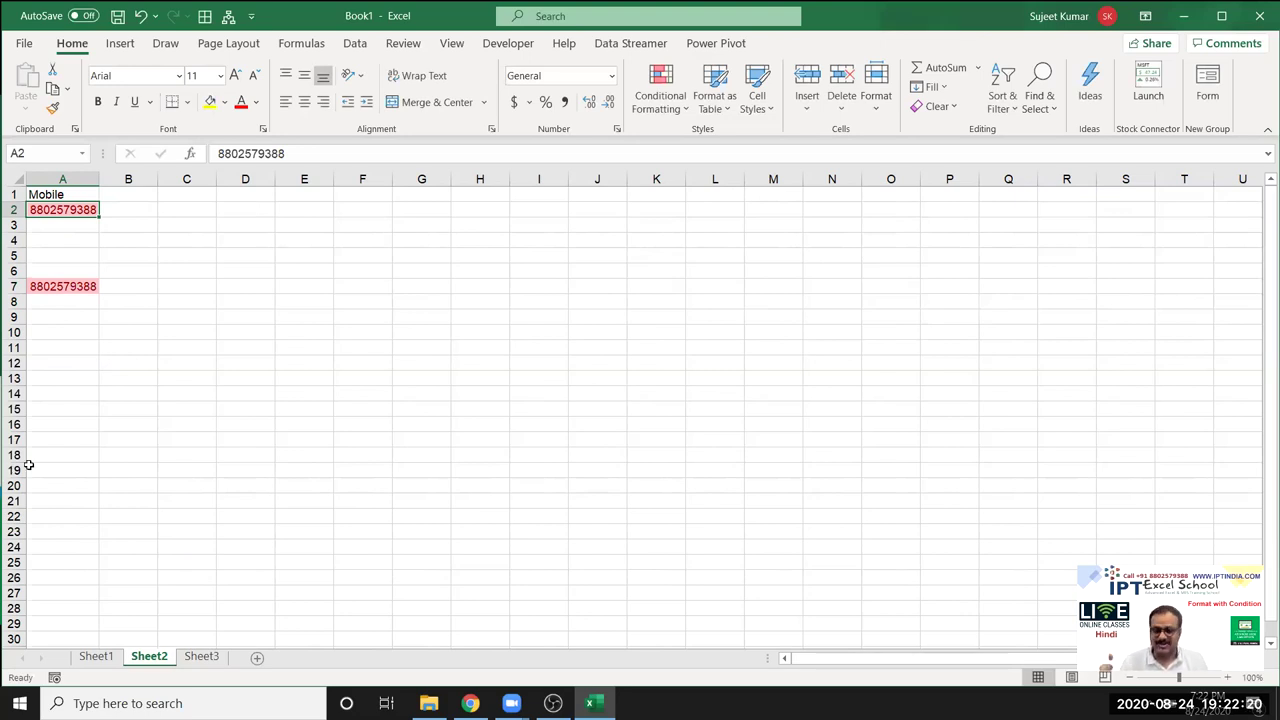
# Return to Sheet1 and close the Highlight Cells Rules menu without adding a rule.
pyautogui.click(96, 656)
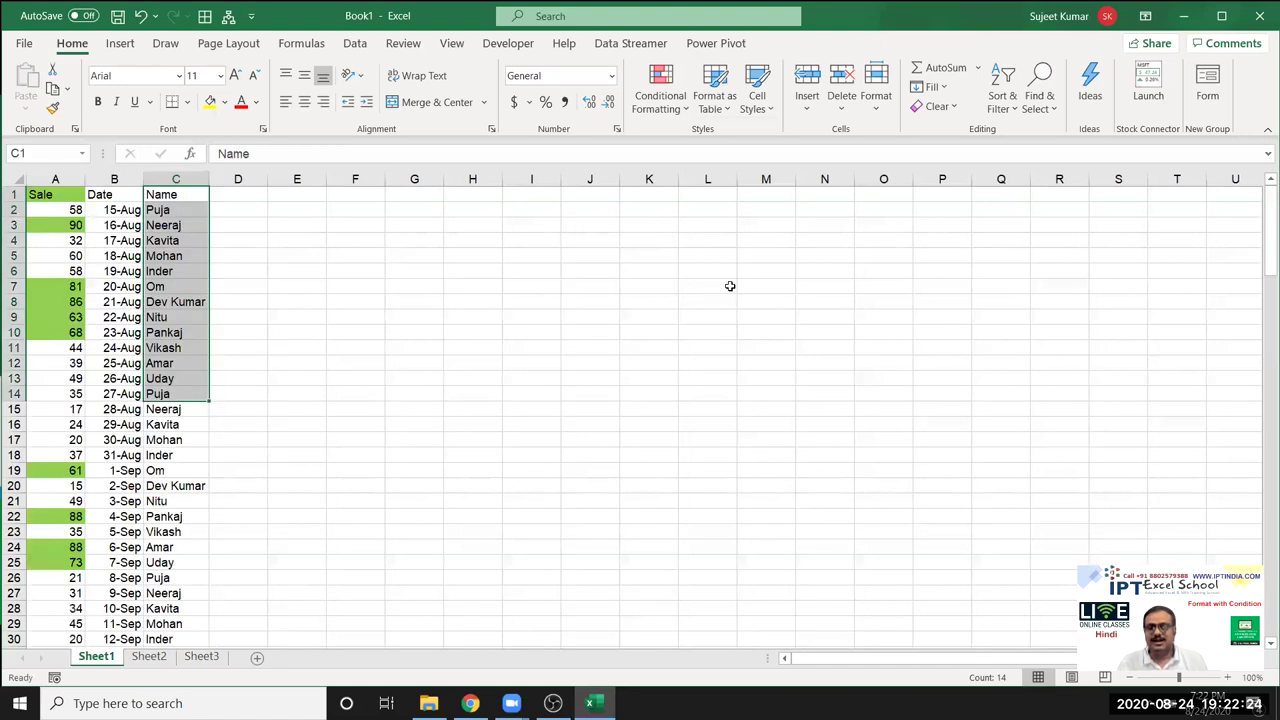
pyautogui.click(673, 92)
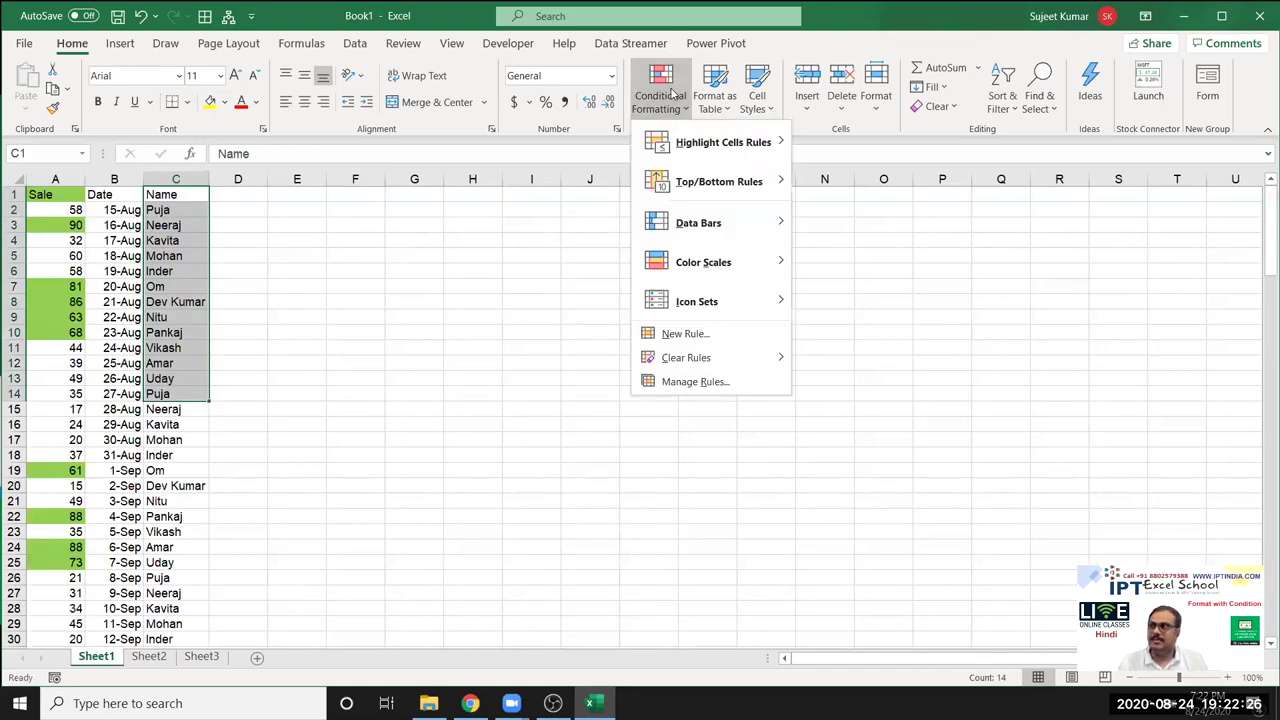
pyautogui.moveTo(740, 143)
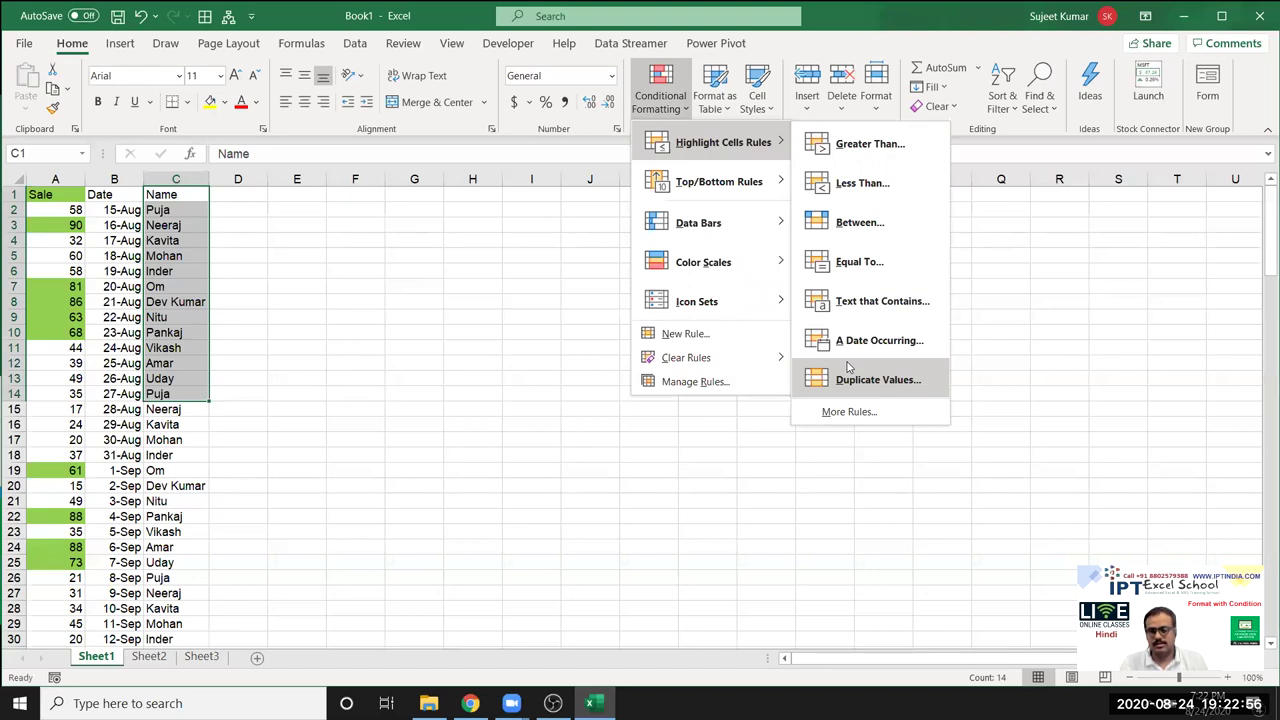
pyautogui.press('Escape')
pyautogui.press('Escape')
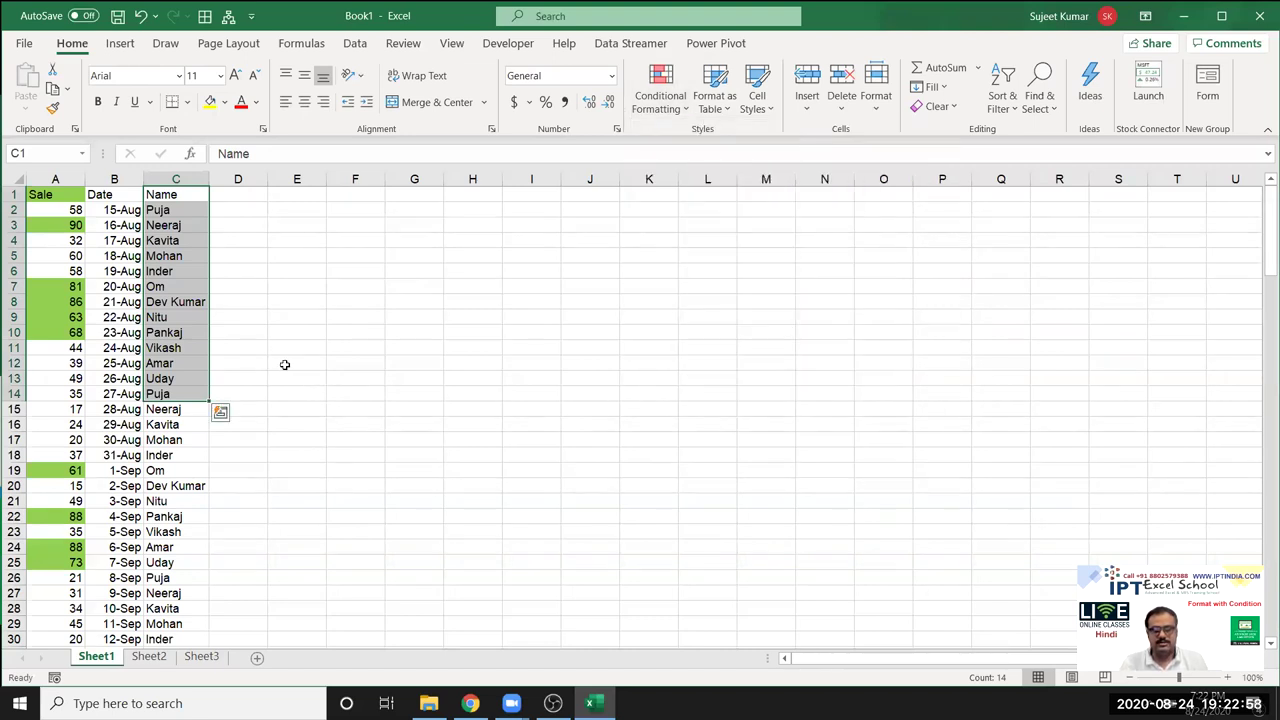
# On Sheet2, turn on filtering for the Mobile header in cell A1.
pyautogui.click(150, 657)
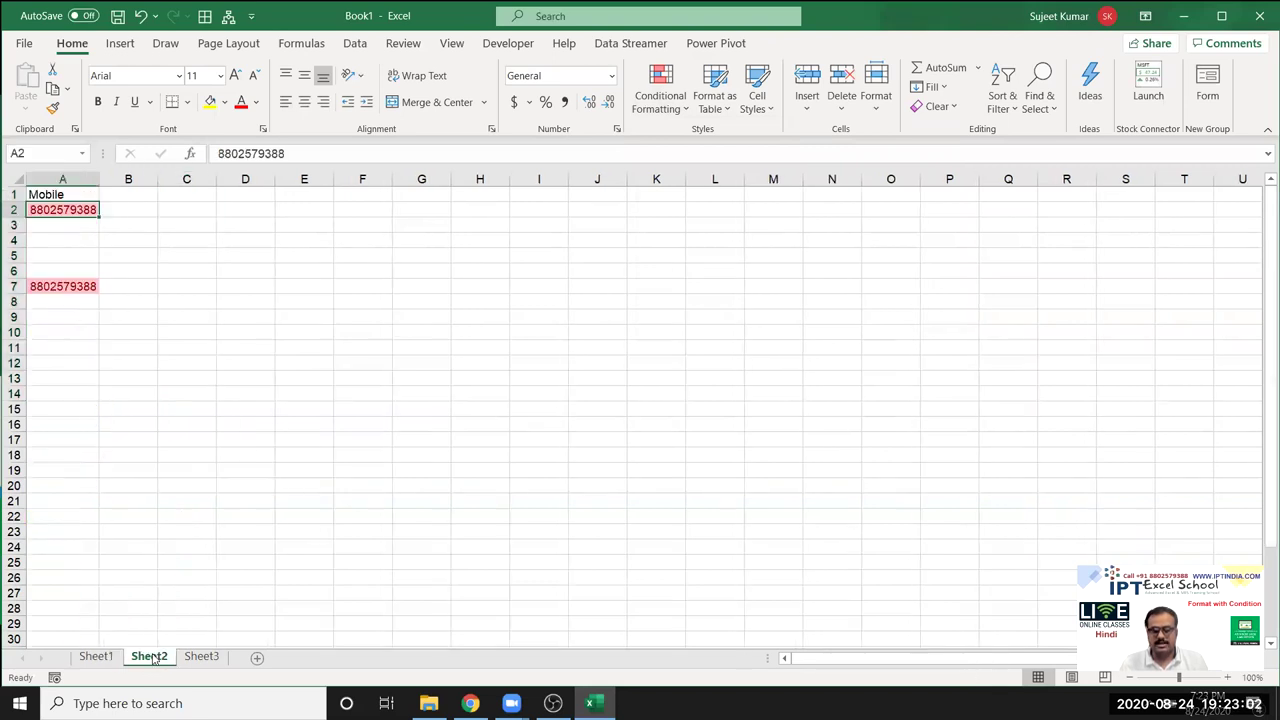
pyautogui.click(92, 178)
pyautogui.click(660, 88)
pyautogui.click(275, 283)
pyautogui.click(75, 197)
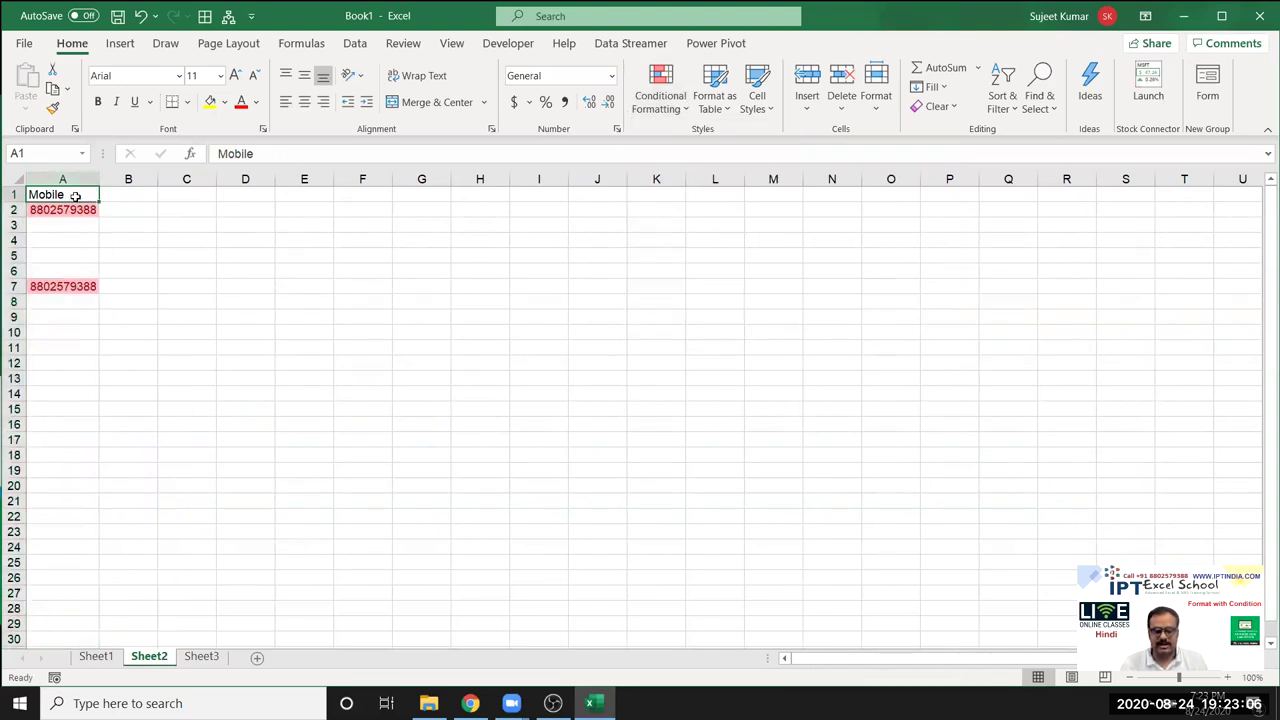
pyautogui.hotkey('ctrl', 'shift', 'l')
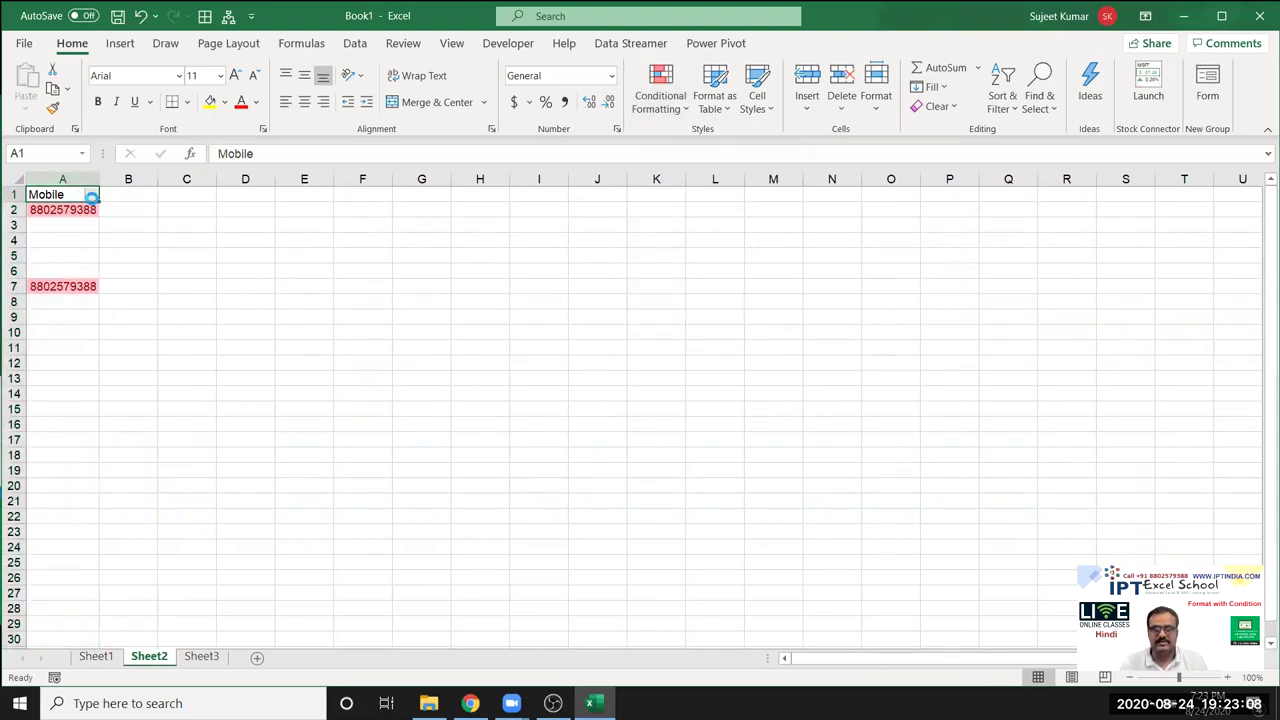
# Open the Mobile filter list, close it unchanged, and go back to Sheet1.
pyautogui.hotkey('alt', 'Down')
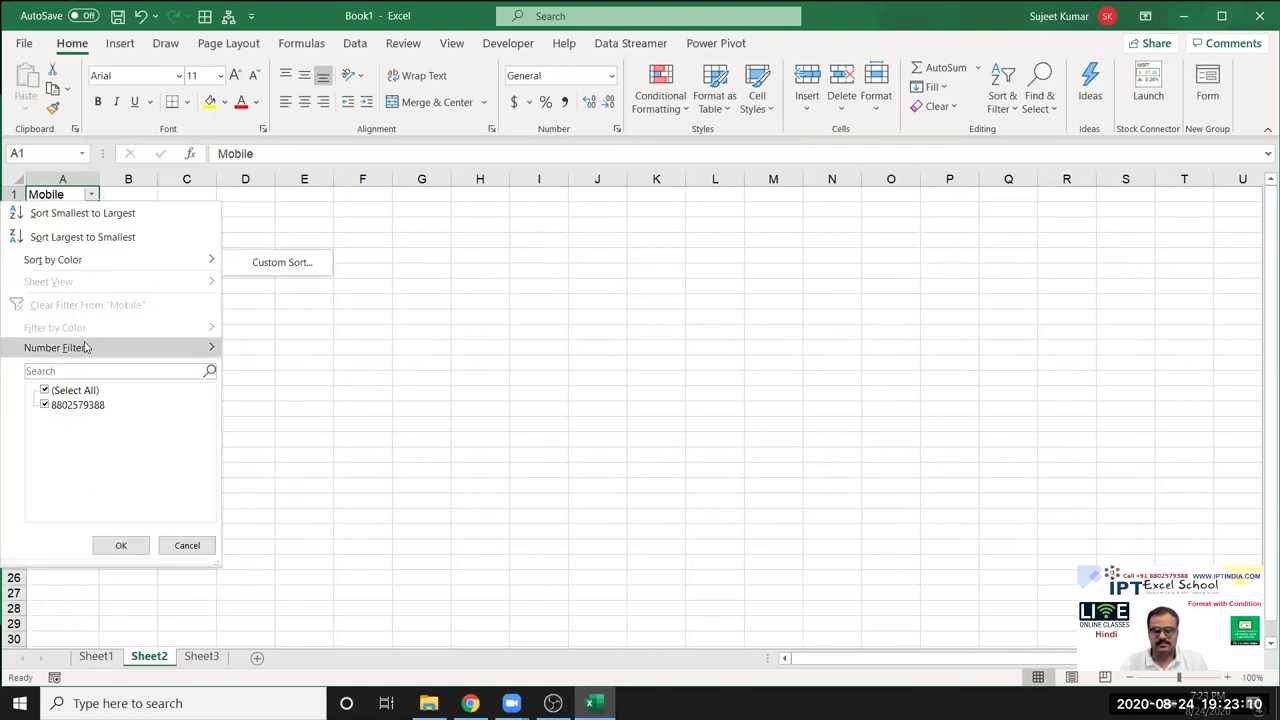
pyautogui.moveTo(86, 347)
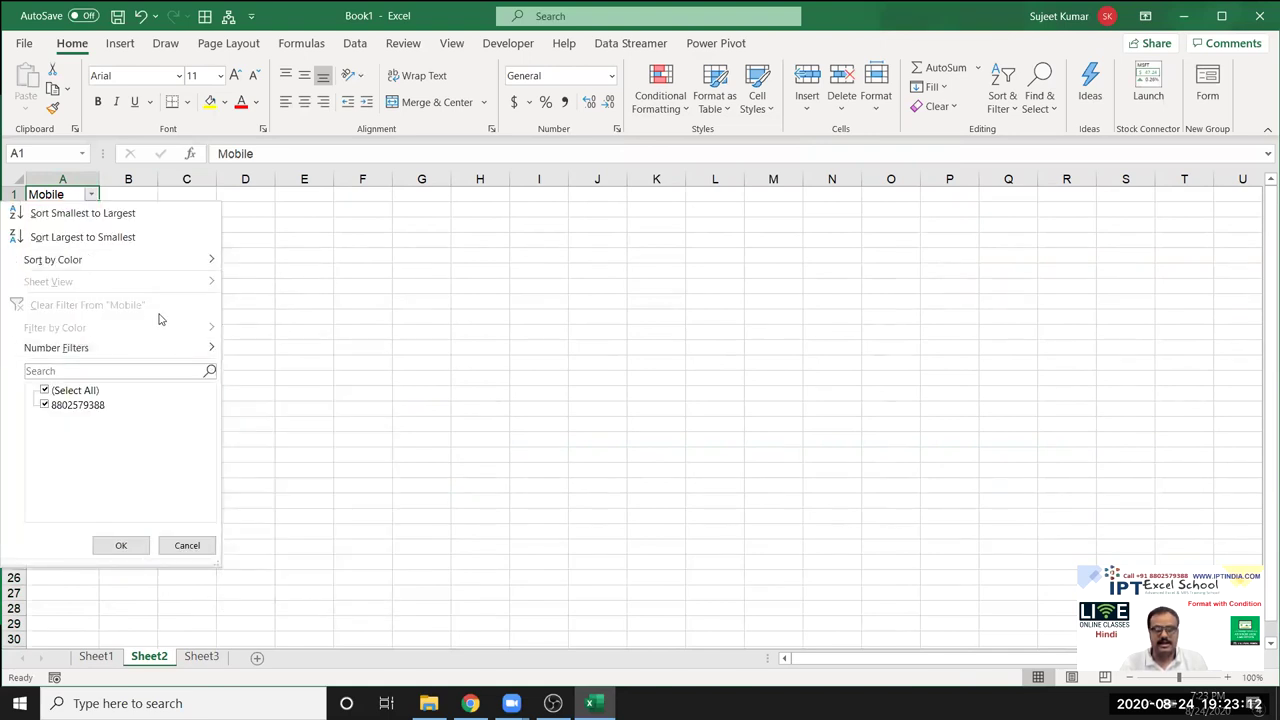
pyautogui.press('Escape')
pyautogui.click(98, 658)
pyautogui.click(295, 333)
# Highlight duplicate values in Name column C with light red fill and dark red text.
pyautogui.click(176, 179)
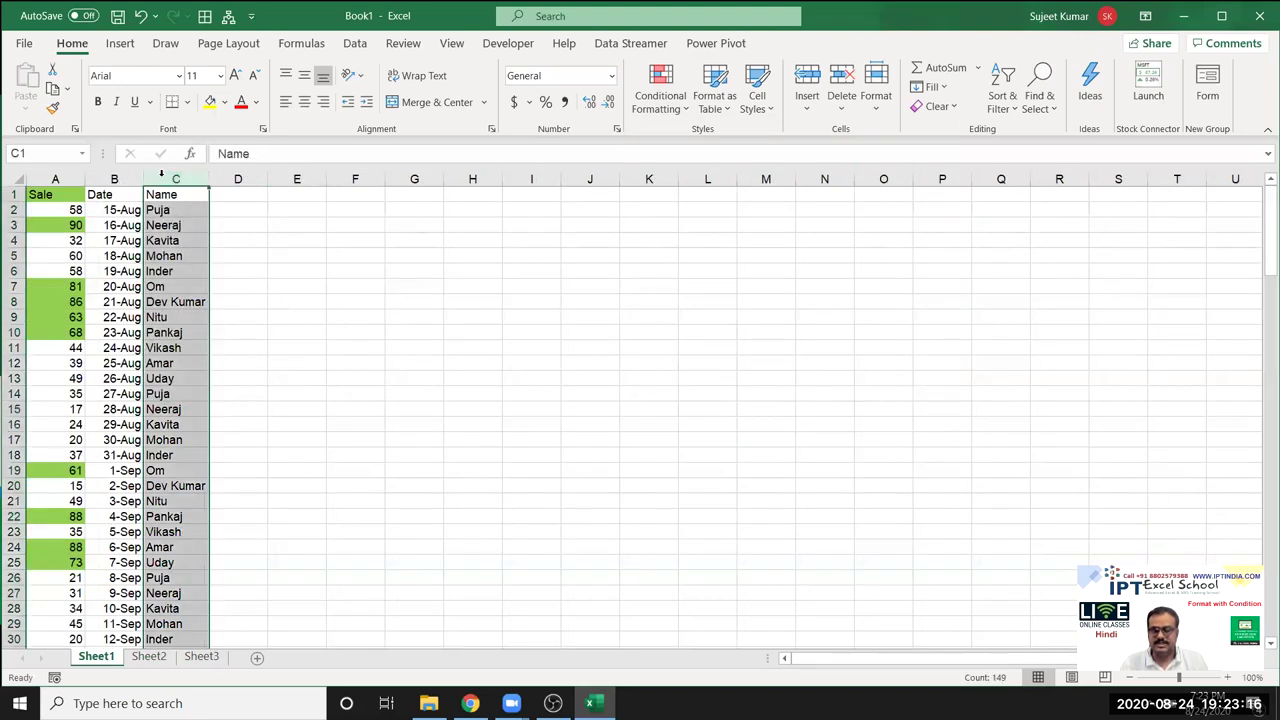
pyautogui.click(662, 105)
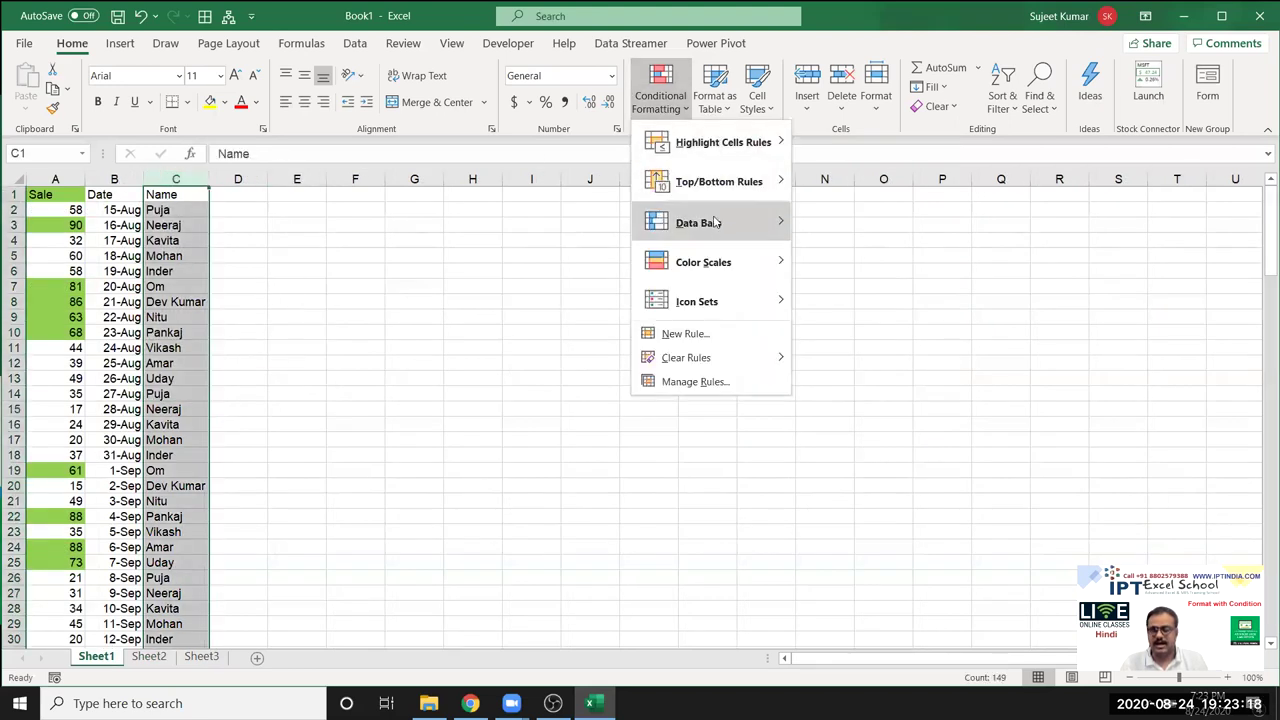
pyautogui.moveTo(714, 142)
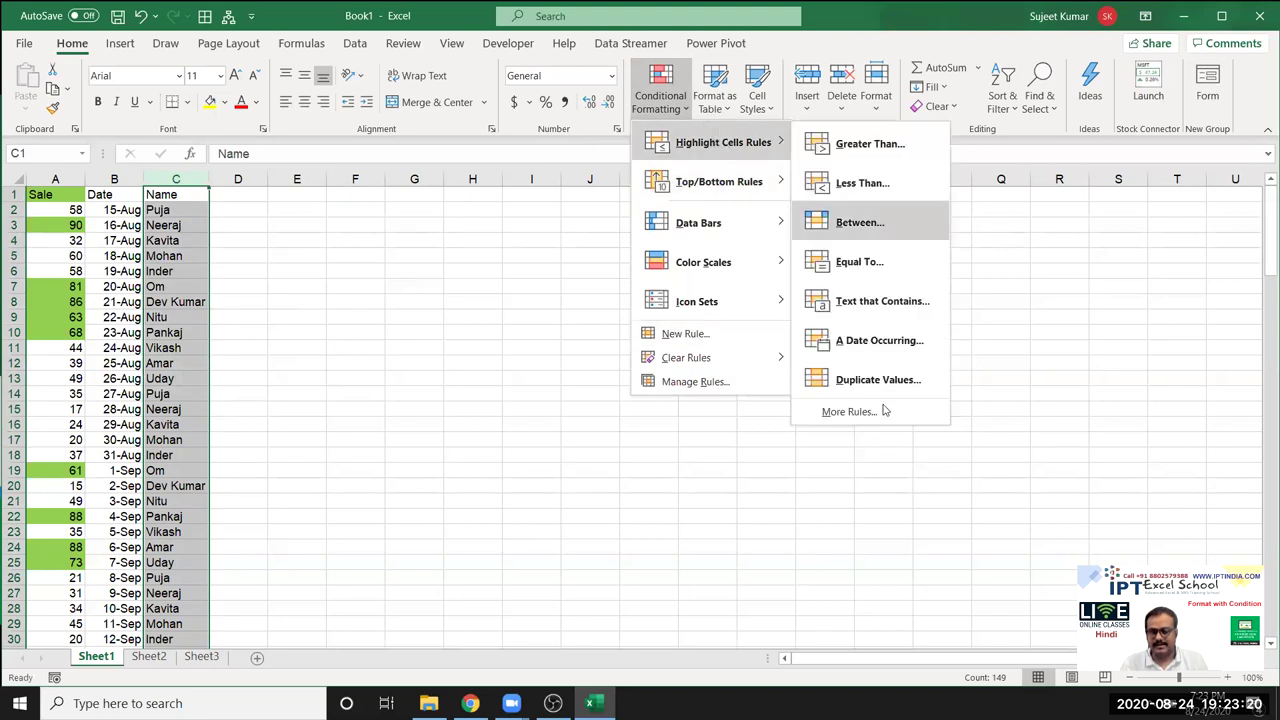
pyautogui.click(878, 385)
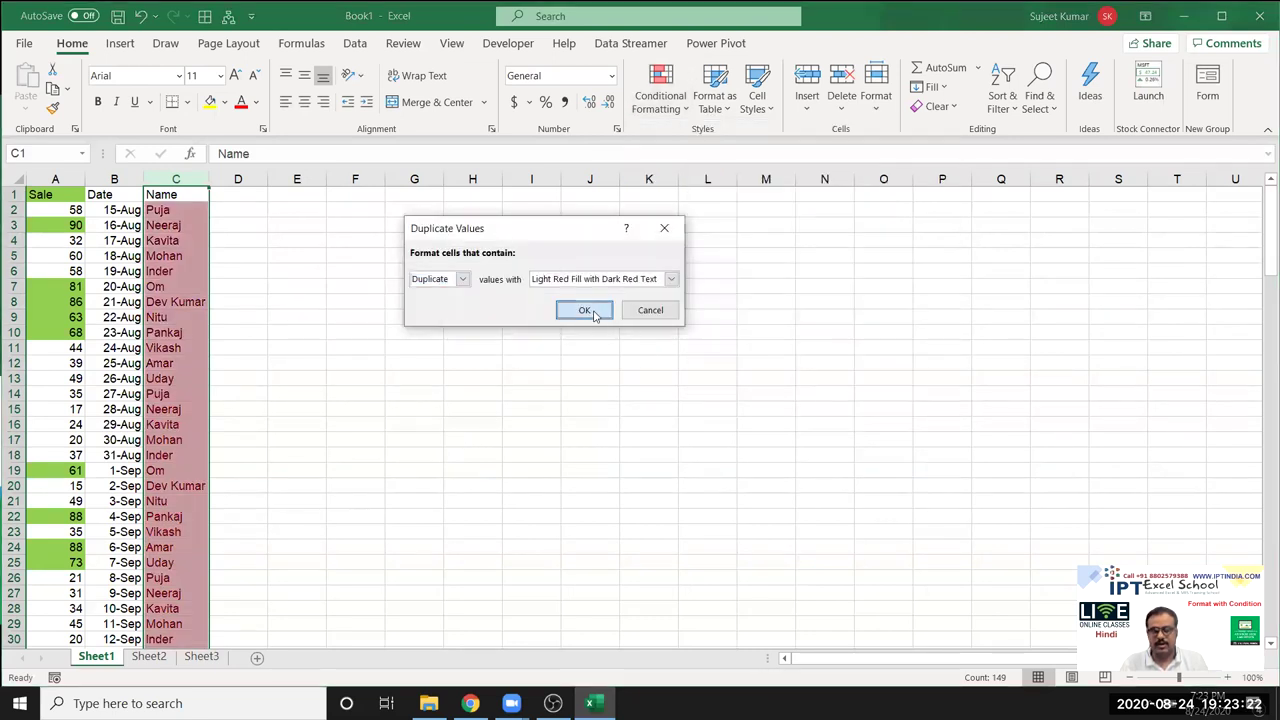
pyautogui.click(593, 311)
# Add filters to the Sale, Date and Name headers and open the Name filter list.
pyautogui.click(176, 195)
pyautogui.hotkey('ctrl', 'shift', 'l')
pyautogui.click(201, 195)
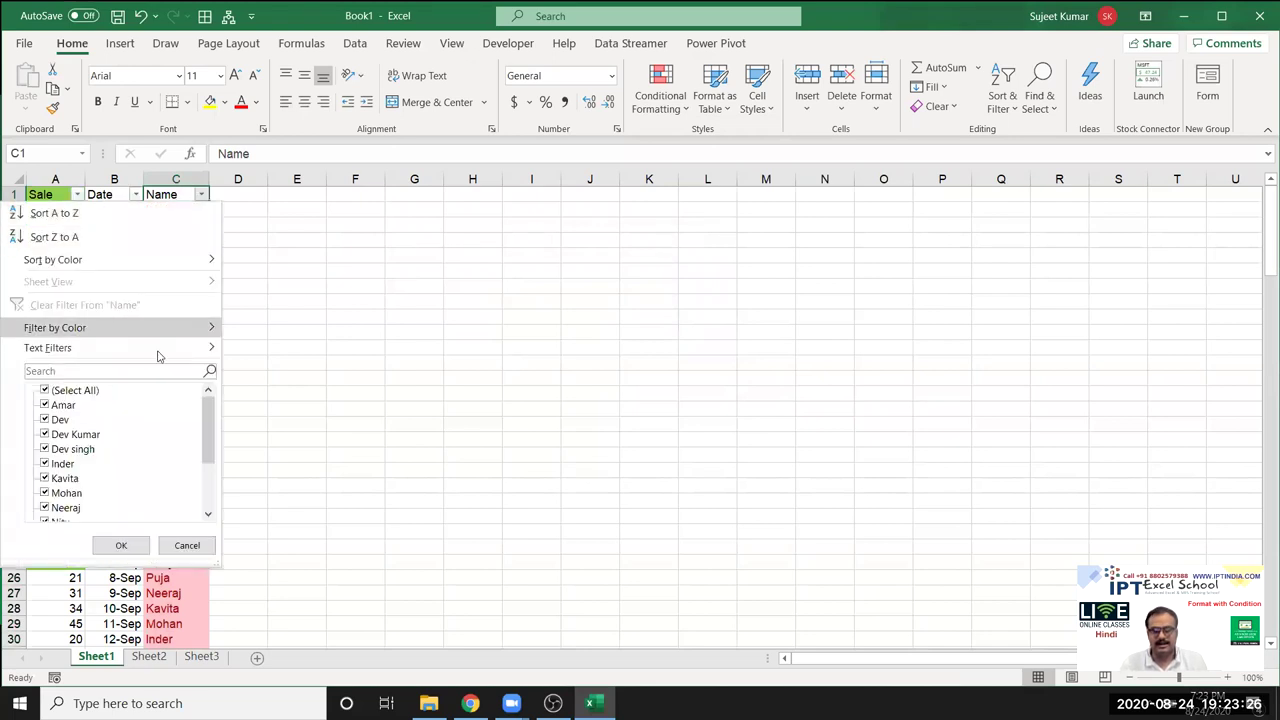
pyautogui.moveTo(190, 348)
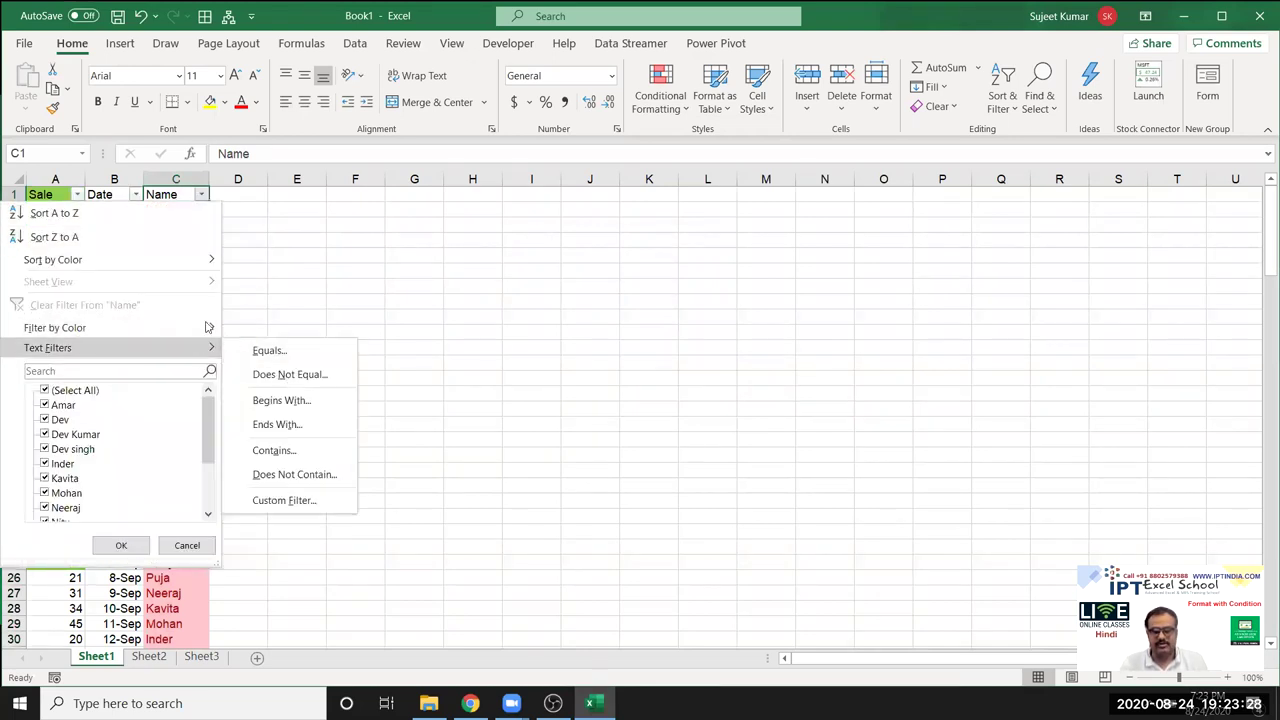
pyautogui.moveTo(275, 368)
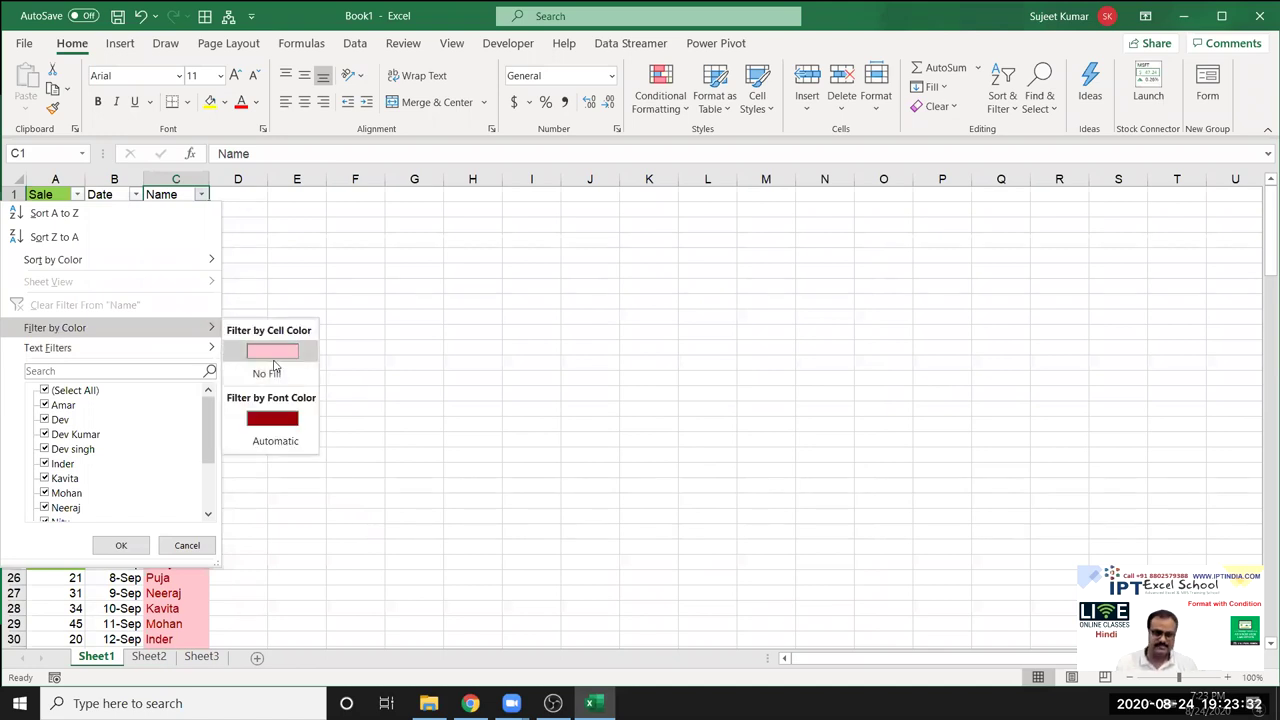
pyautogui.click(421, 356)
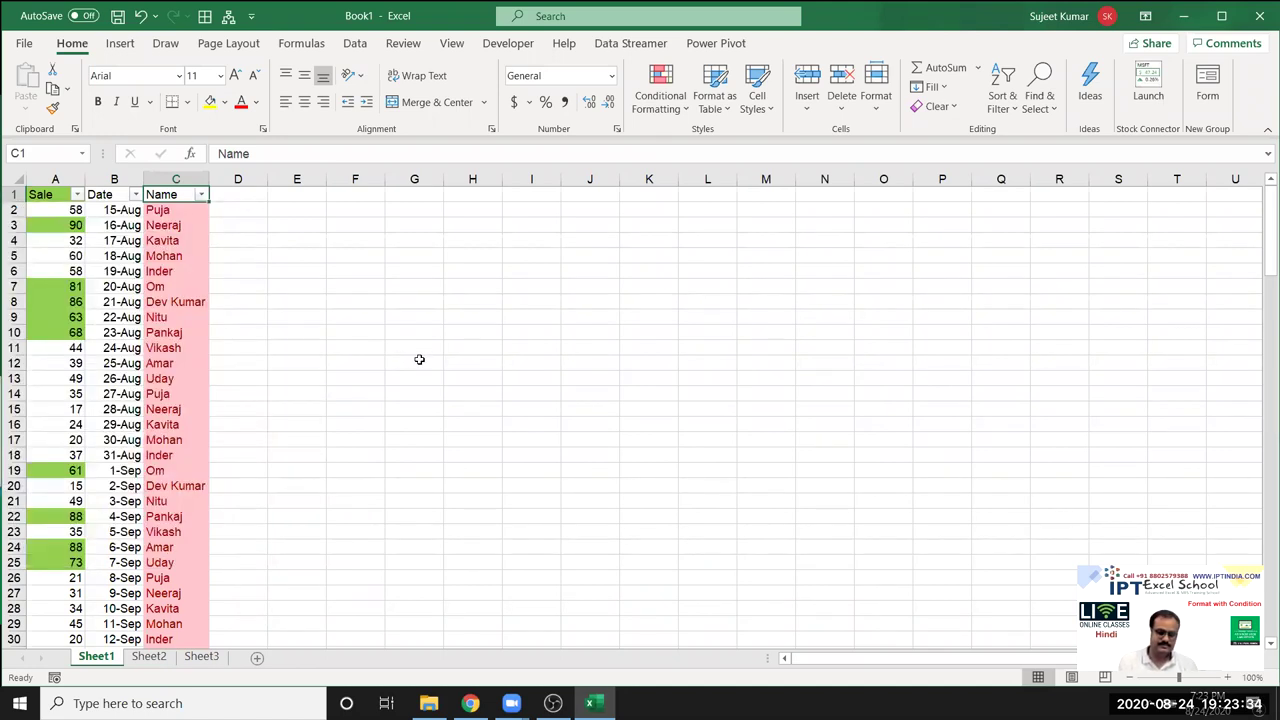
pyautogui.hotkey('ctrl', 'shift', 'l')
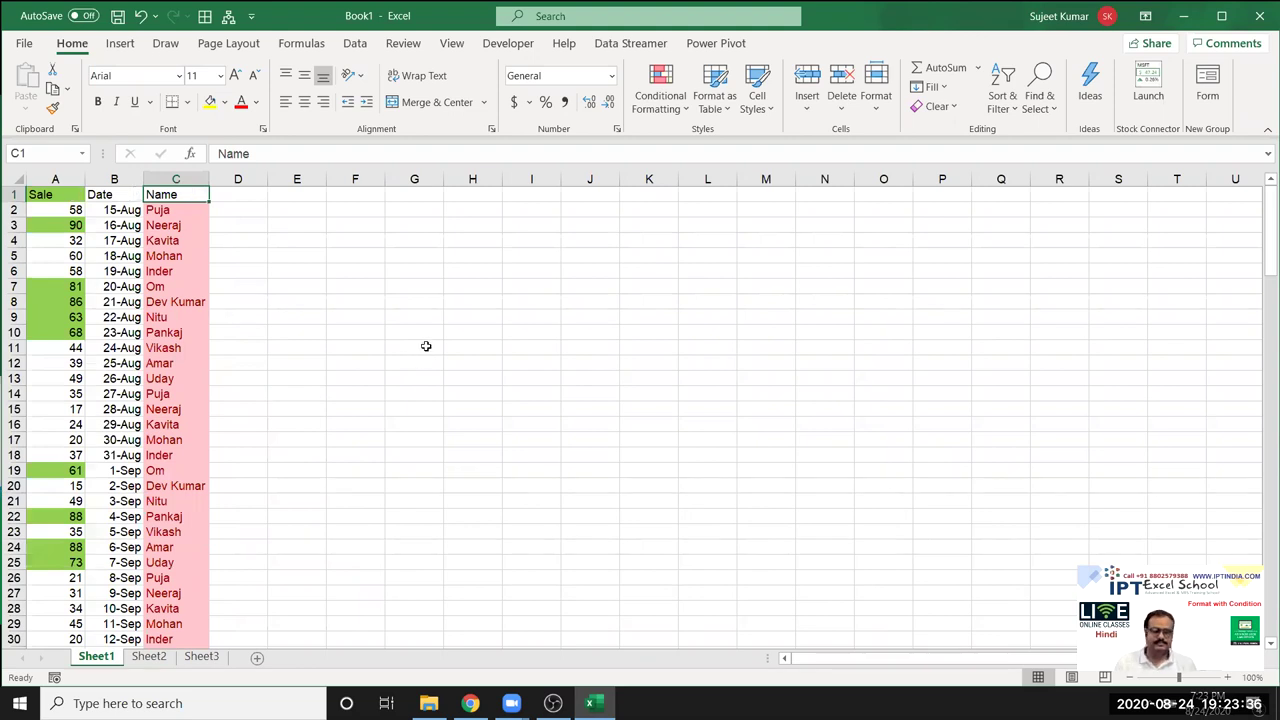
pyautogui.hotkey('ctrl', 'shift', 'l')
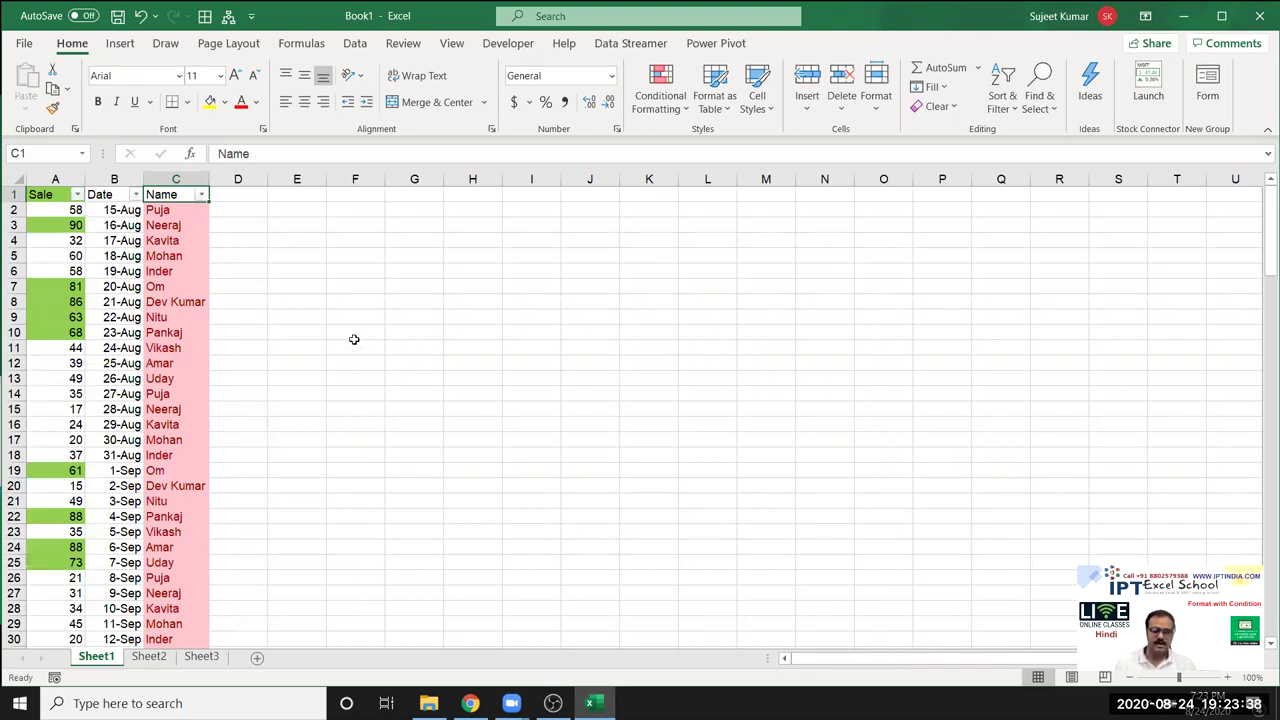
pyautogui.hotkey('ctrl', 'shift', 'l')
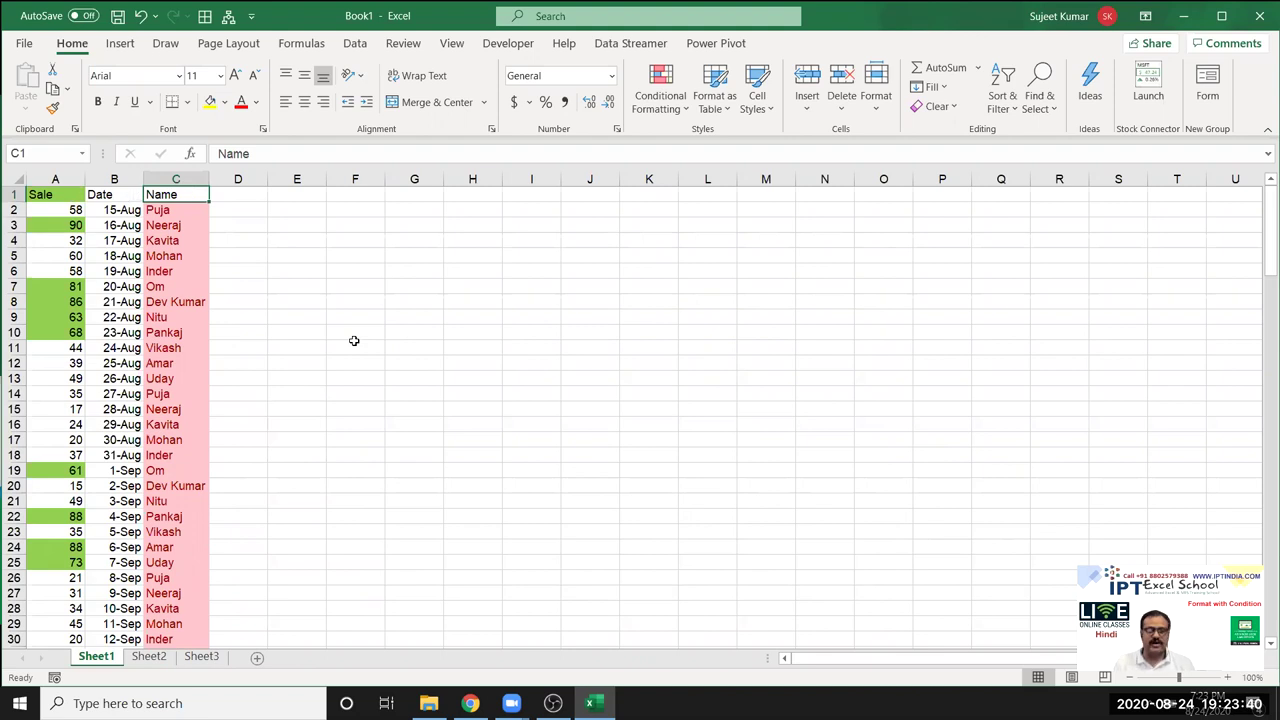
pyautogui.hotkey('ctrl', 'shift', 'l')
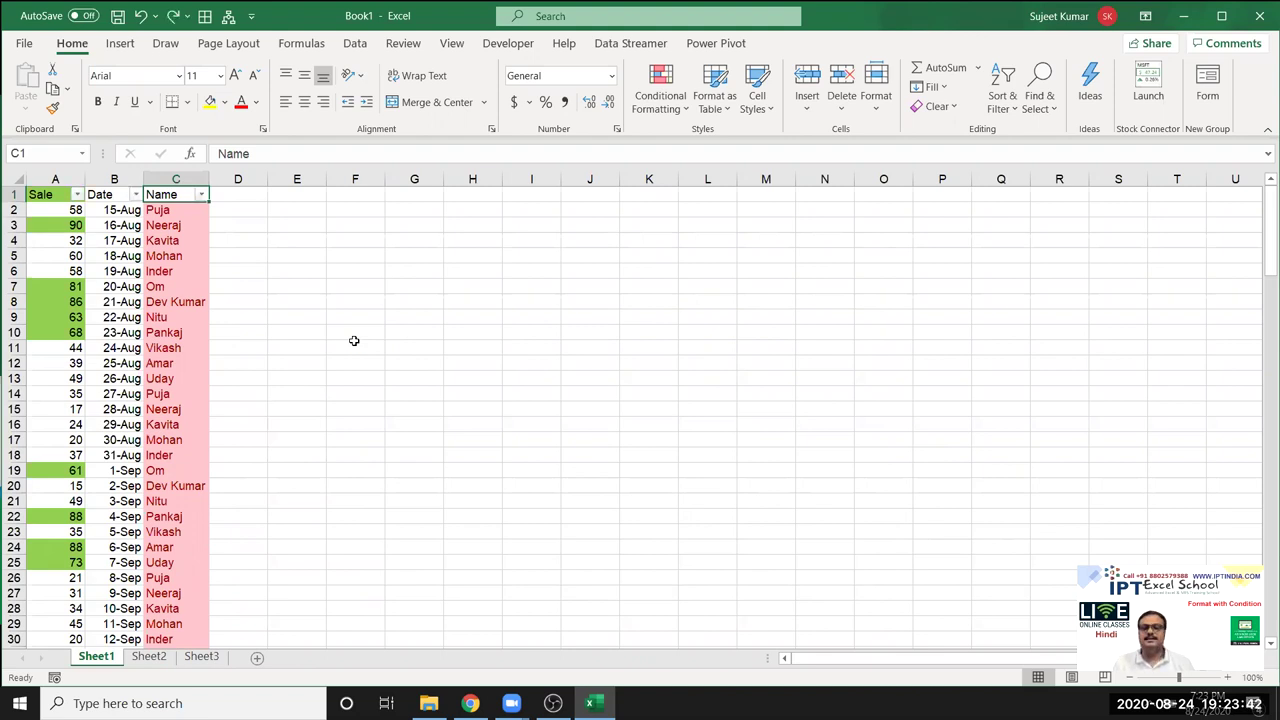
pyautogui.hotkey('ctrl', 'shift', 'l')
pyautogui.hotkey('ctrl', 'space')
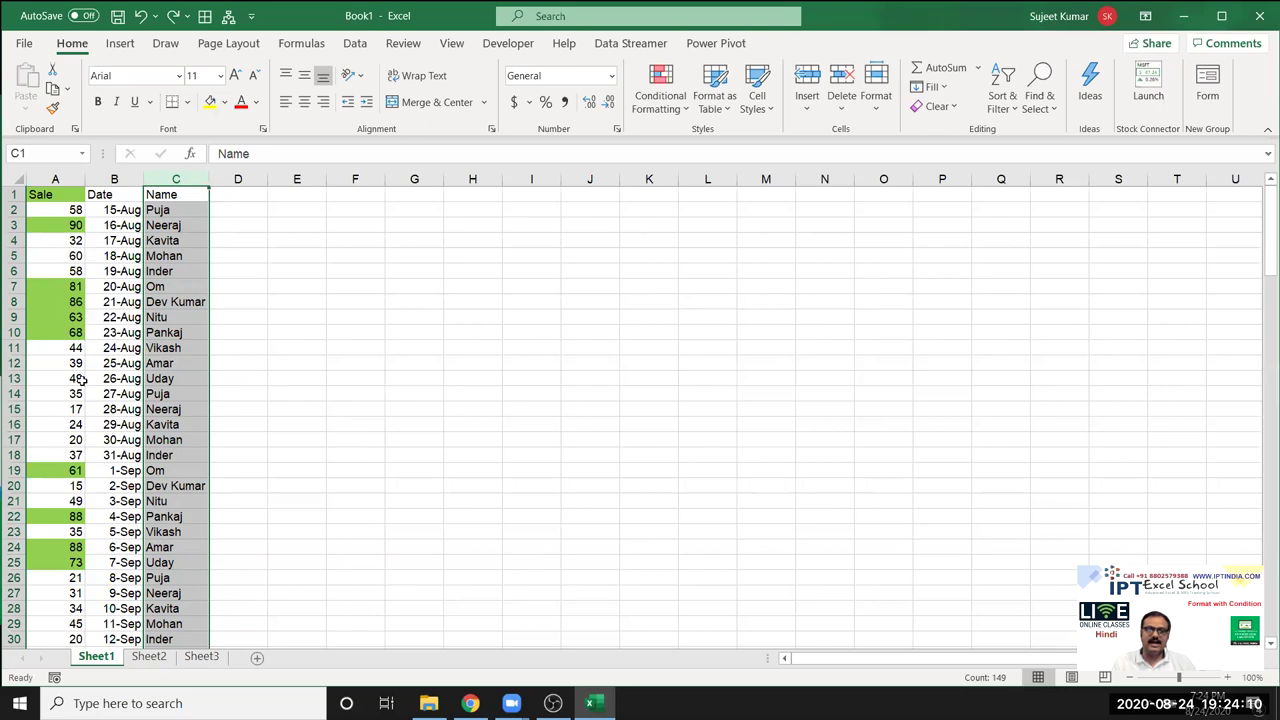
pyautogui.moveTo(55, 363); pyautogui.dragTo(48, 455)
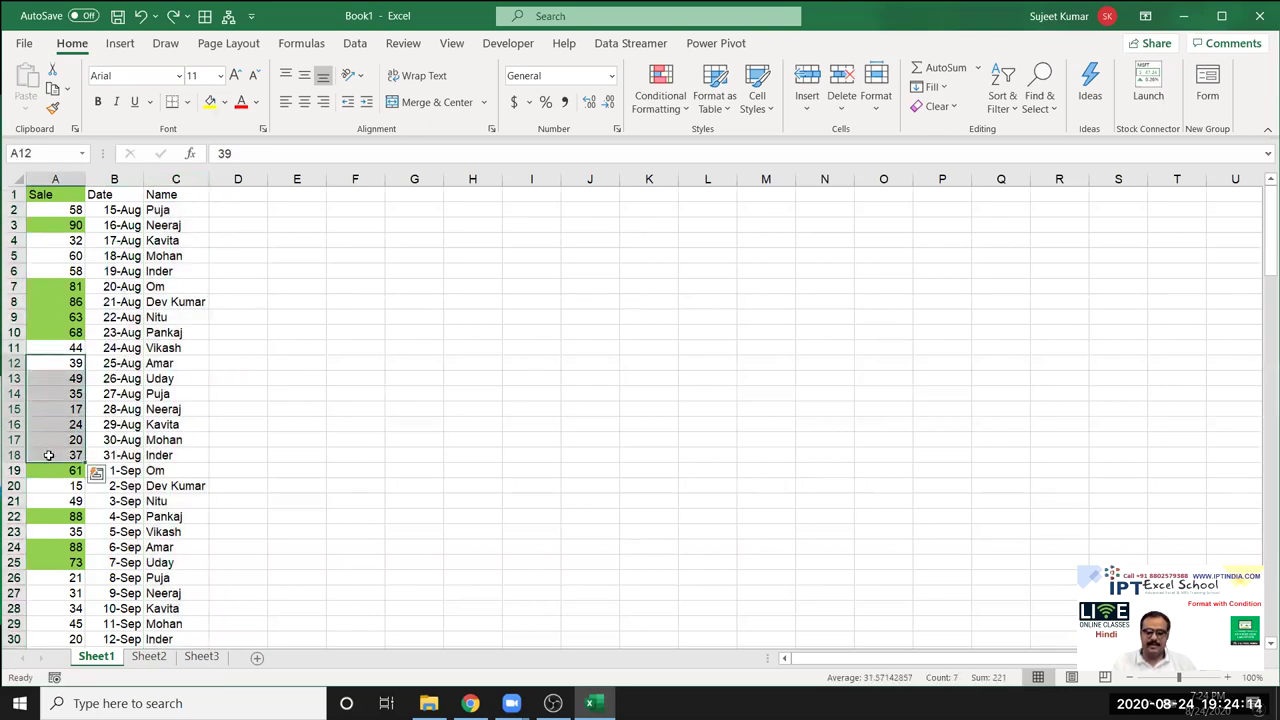
pyautogui.moveTo(55, 332); pyautogui.dragTo(72, 287)
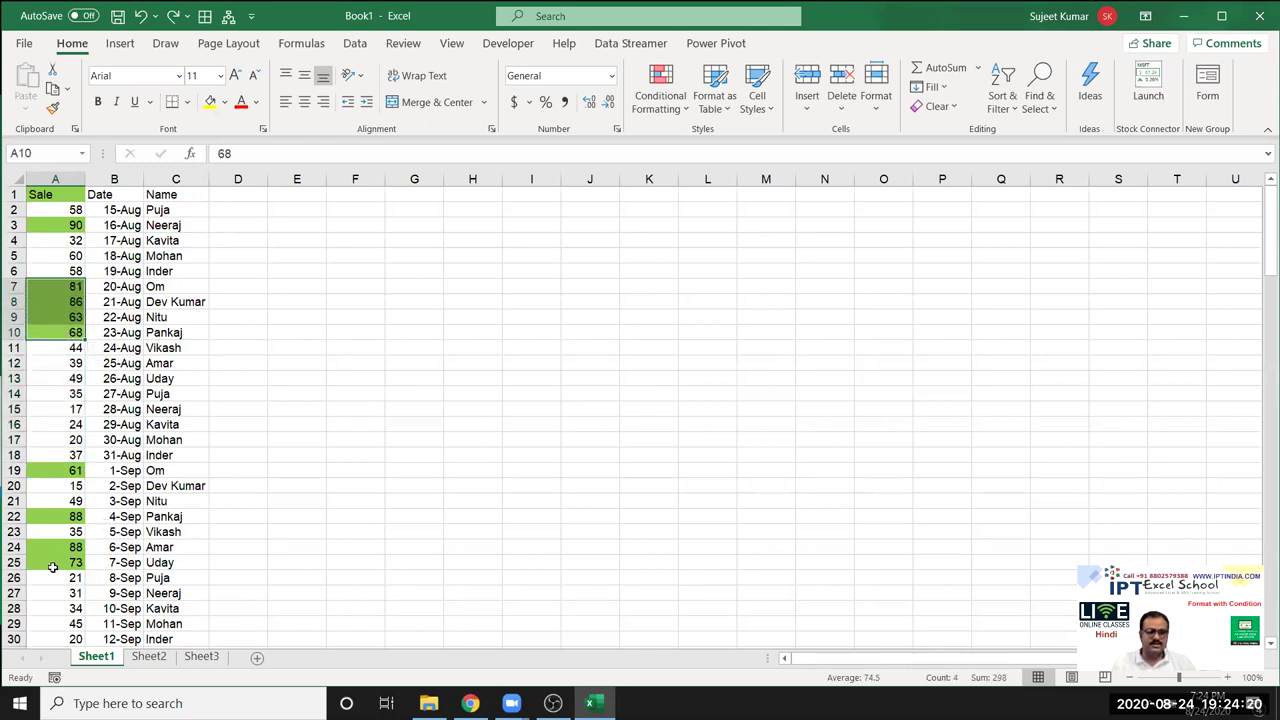
pyautogui.scroll(-4, 53, 567)
pyautogui.scroll(2, 54, 555)
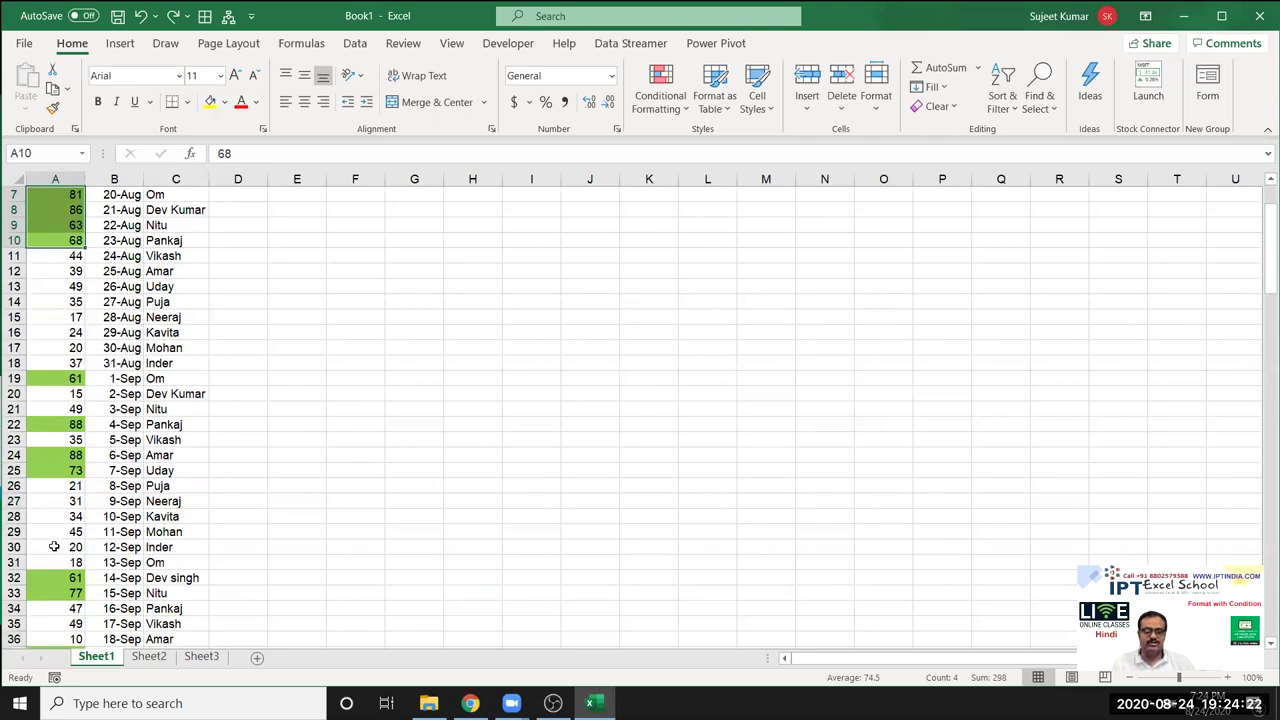
pyautogui.scroll(2, 65, 522)
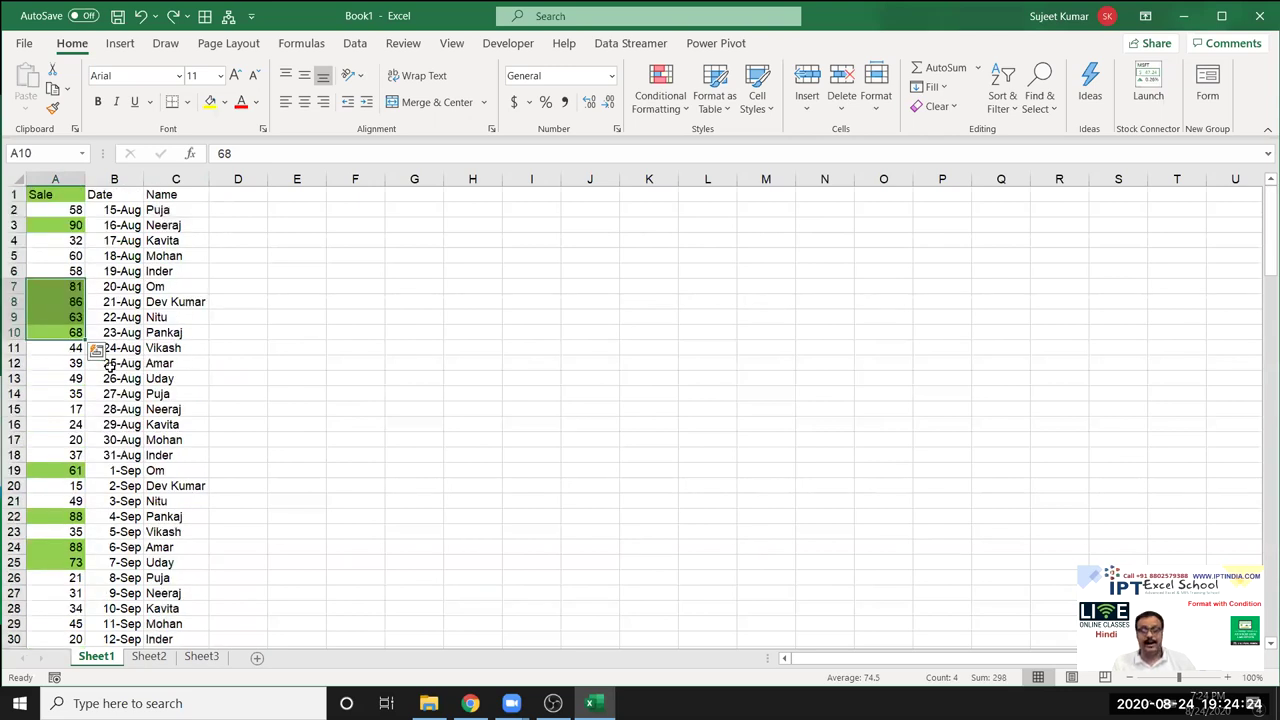
pyautogui.click(74, 316)
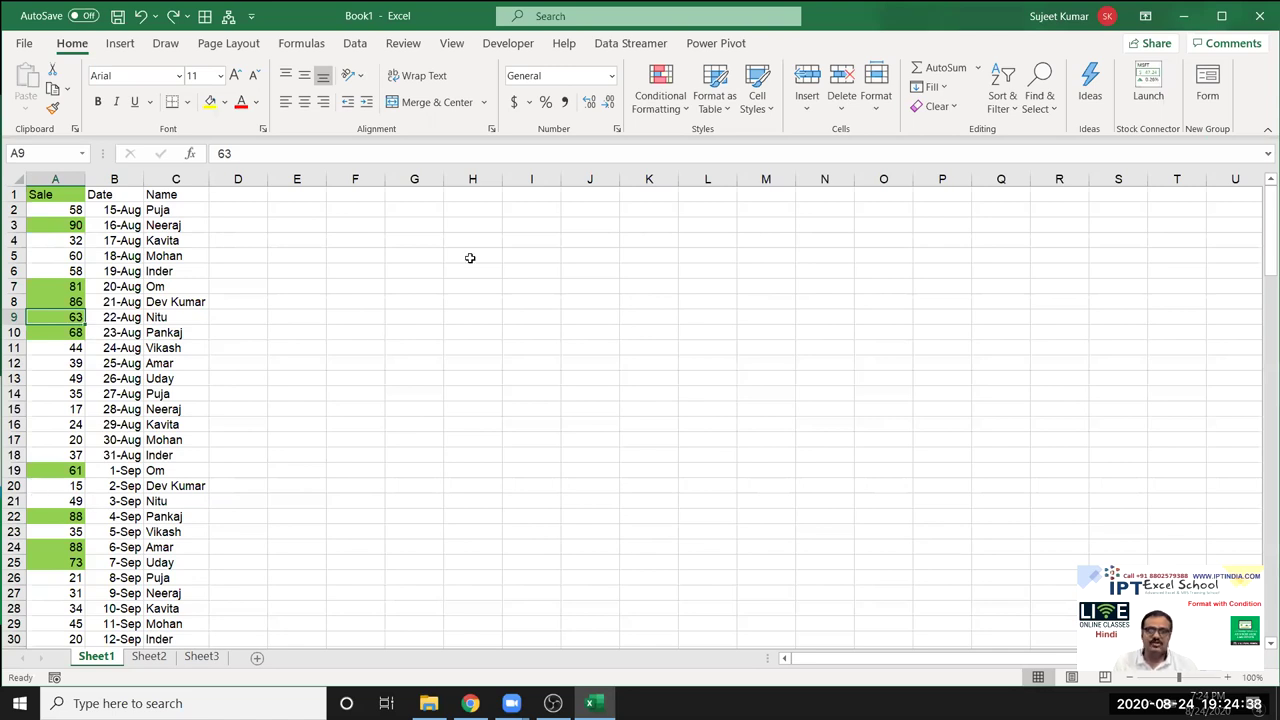
pyautogui.click(678, 112)
pyautogui.moveTo(681, 190)
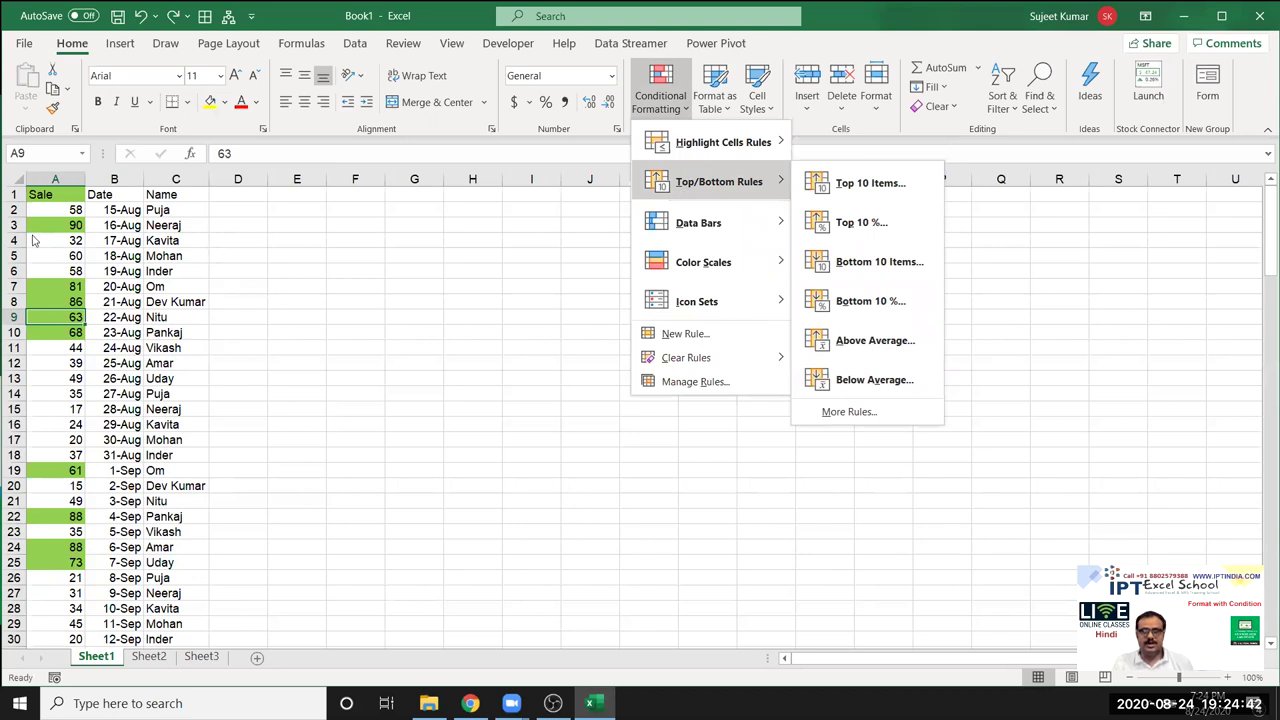
pyautogui.click(55, 179)
# Clear all conditional formatting rules from the entire sheet.
pyautogui.click(669, 112)
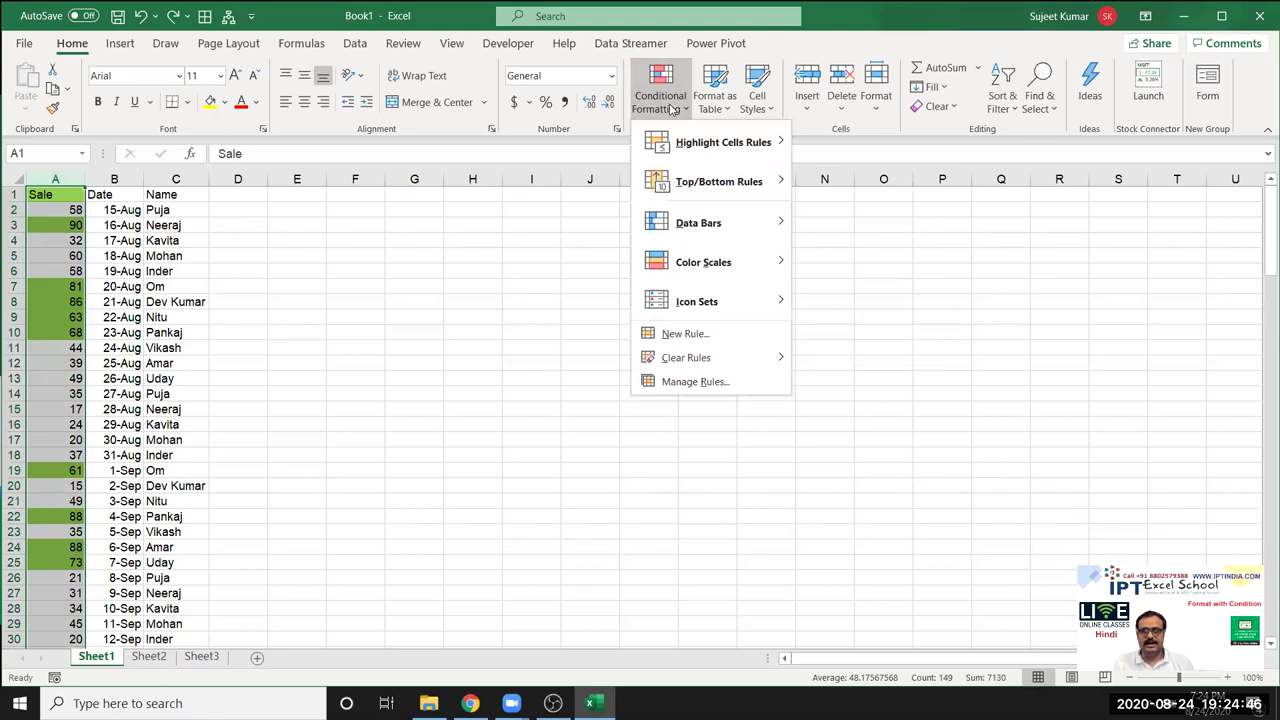
pyautogui.moveTo(716, 370)
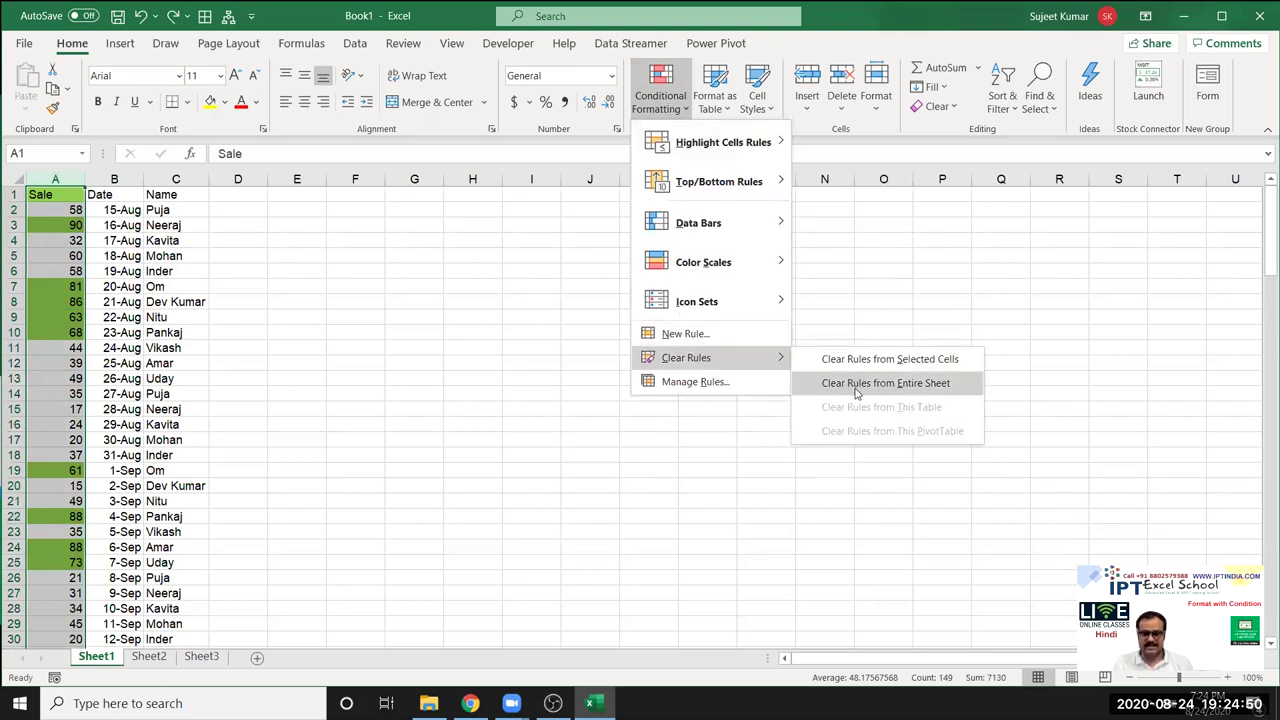
pyautogui.click(856, 388)
pyautogui.click(184, 334)
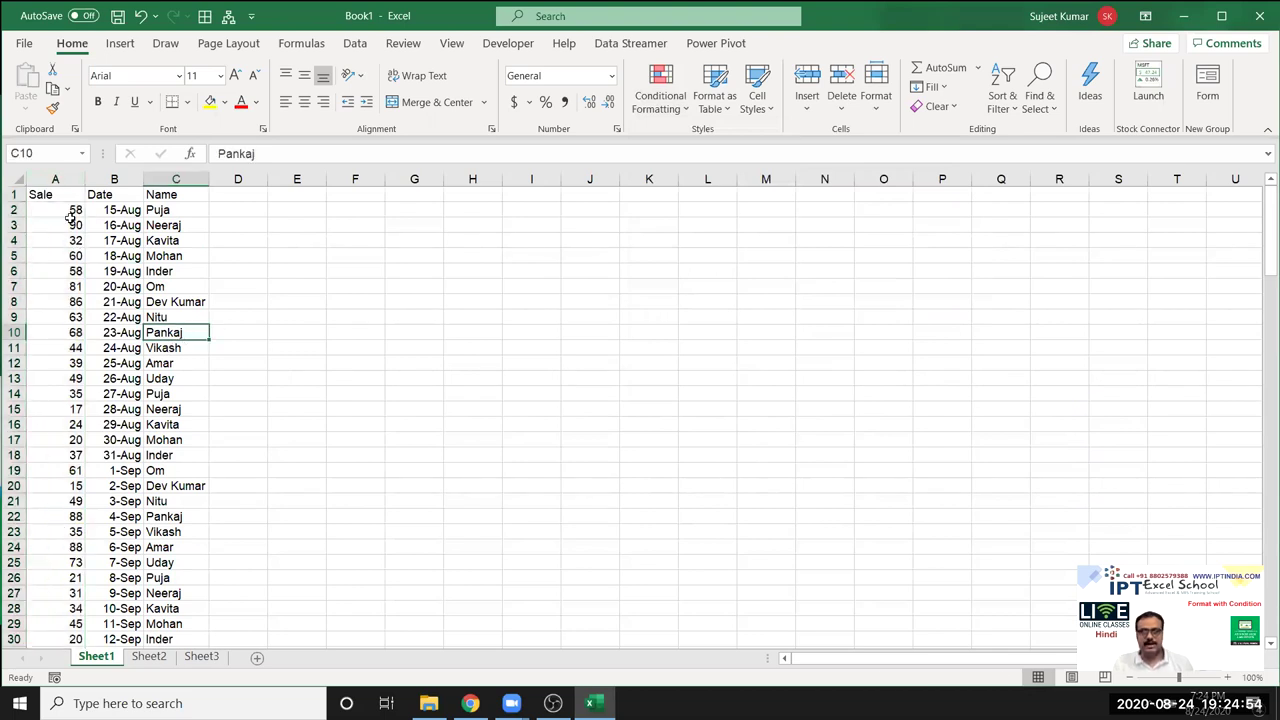
# Apply a Top 10 Items rule with light red fill to the Sale column.
pyautogui.click(67, 176)
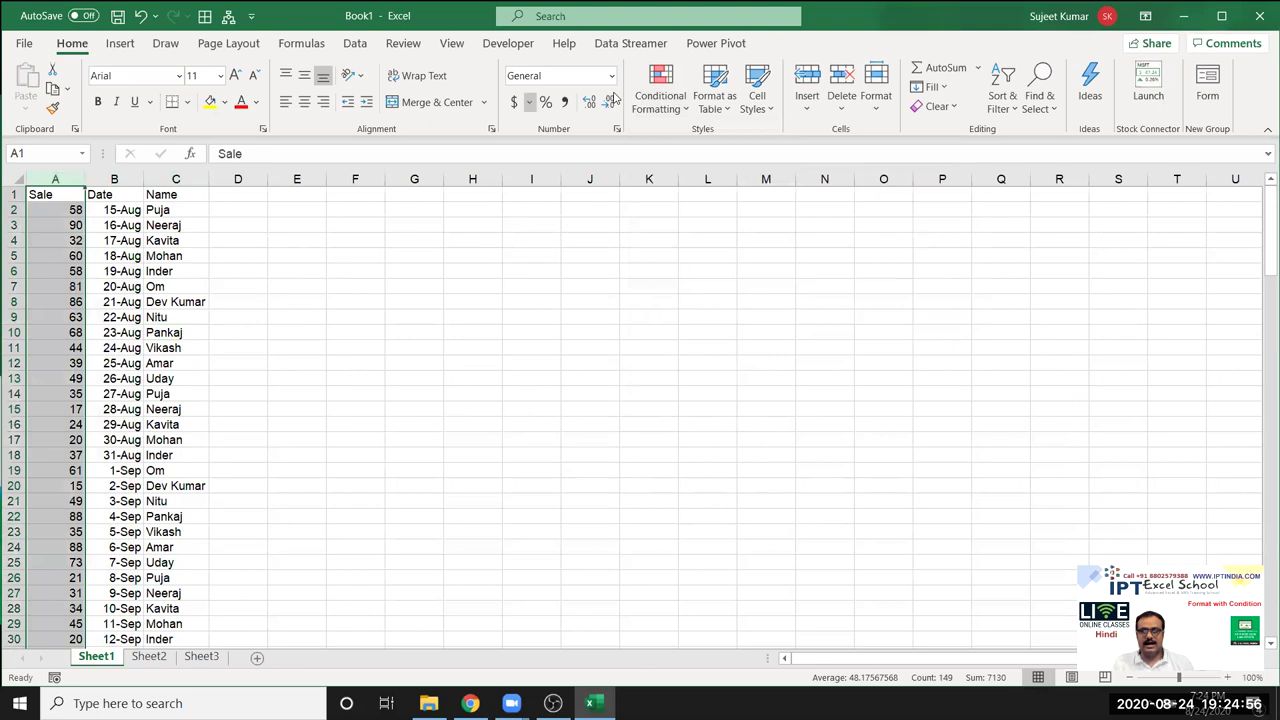
pyautogui.click(660, 90)
pyautogui.moveTo(697, 178)
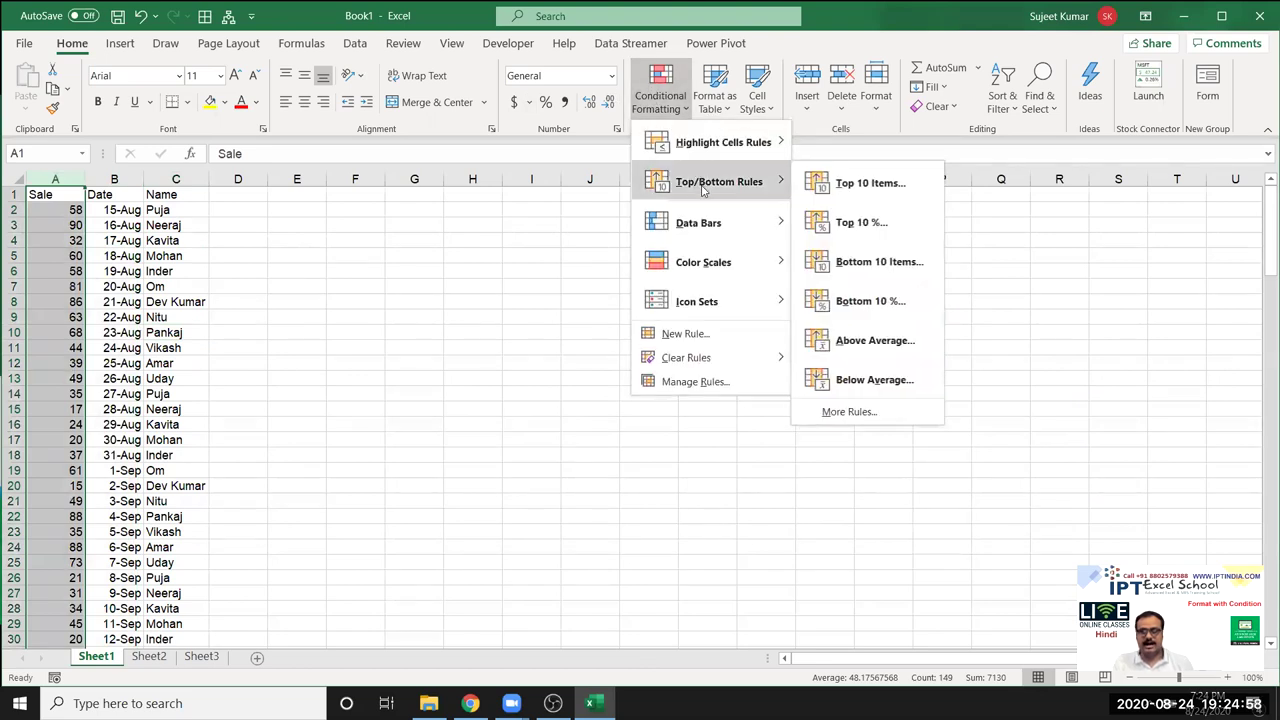
pyautogui.click(845, 182)
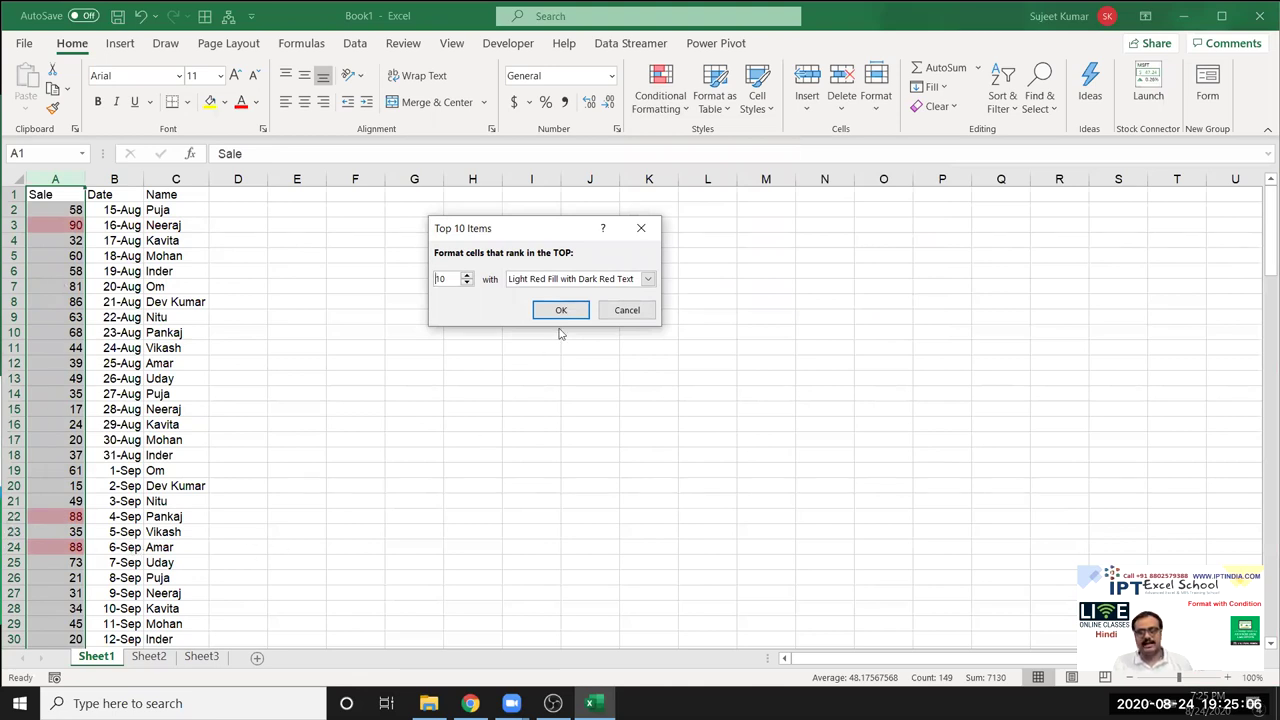
pyautogui.click(565, 311)
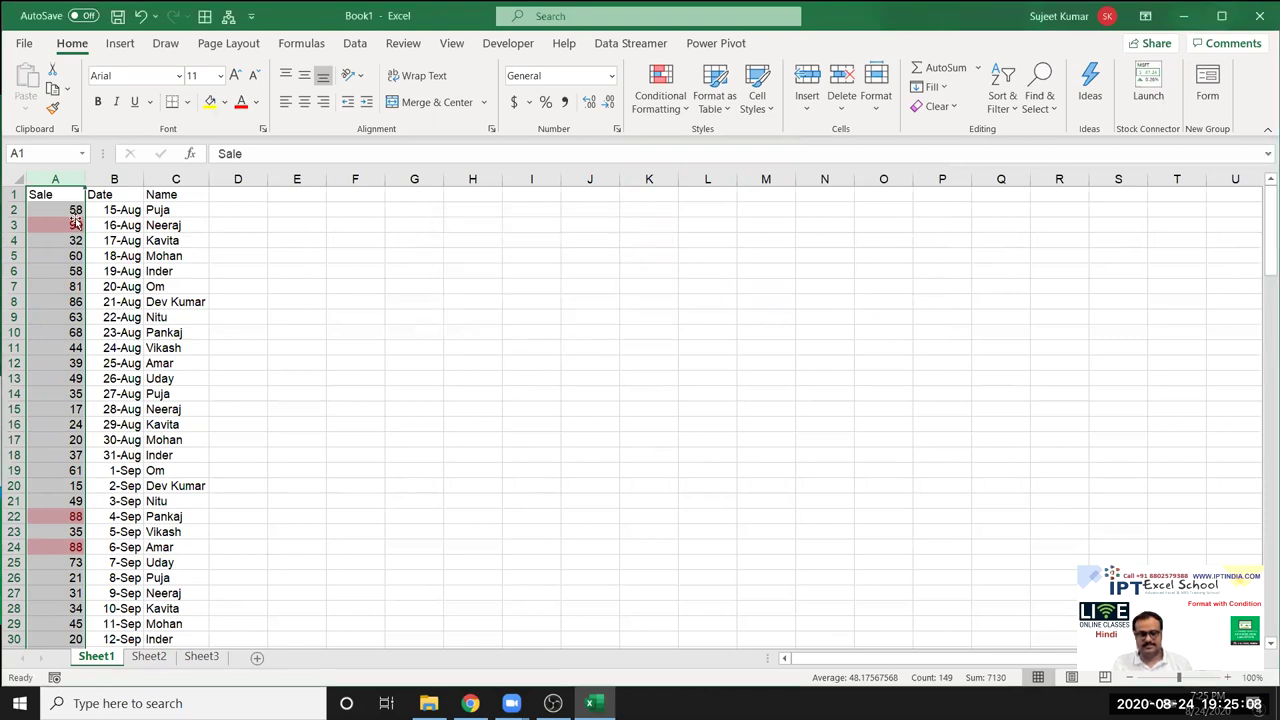
pyautogui.click(31, 195)
# Turn on filters and filter the Sale column to show only pink-highlighted values.
pyautogui.hotkey('ctrl', 'shift', 'l')
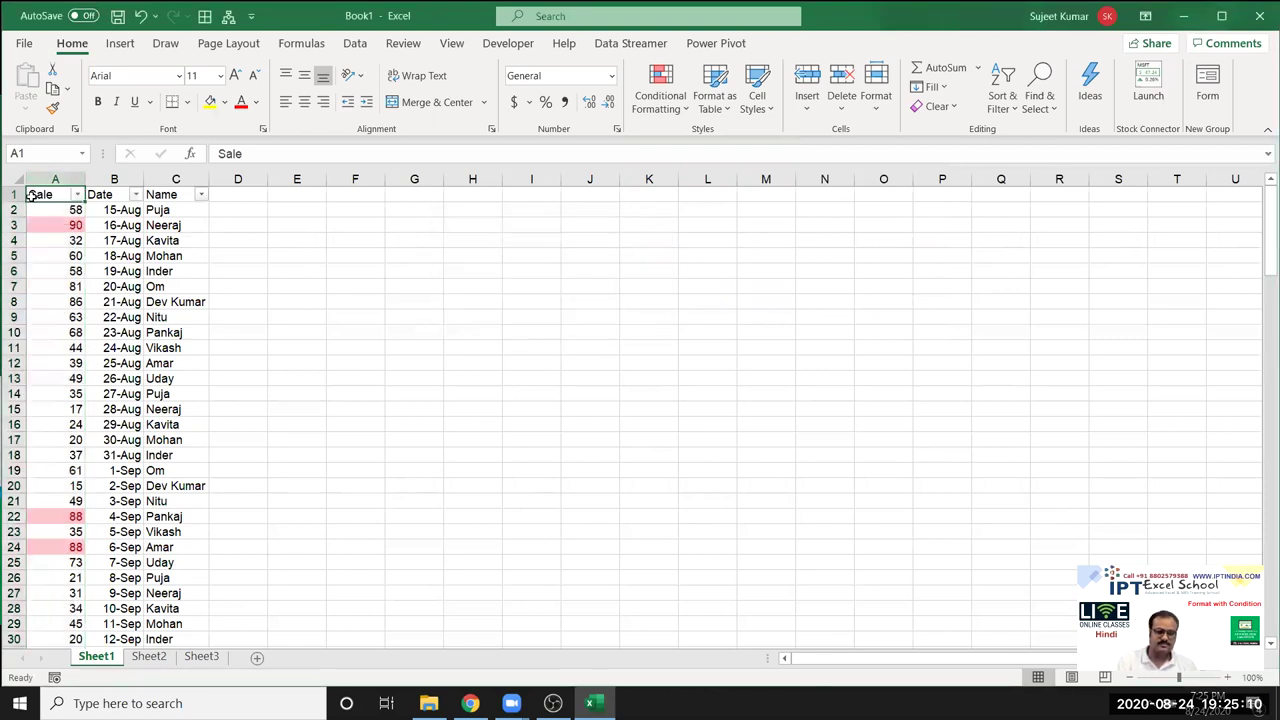
pyautogui.click(78, 195)
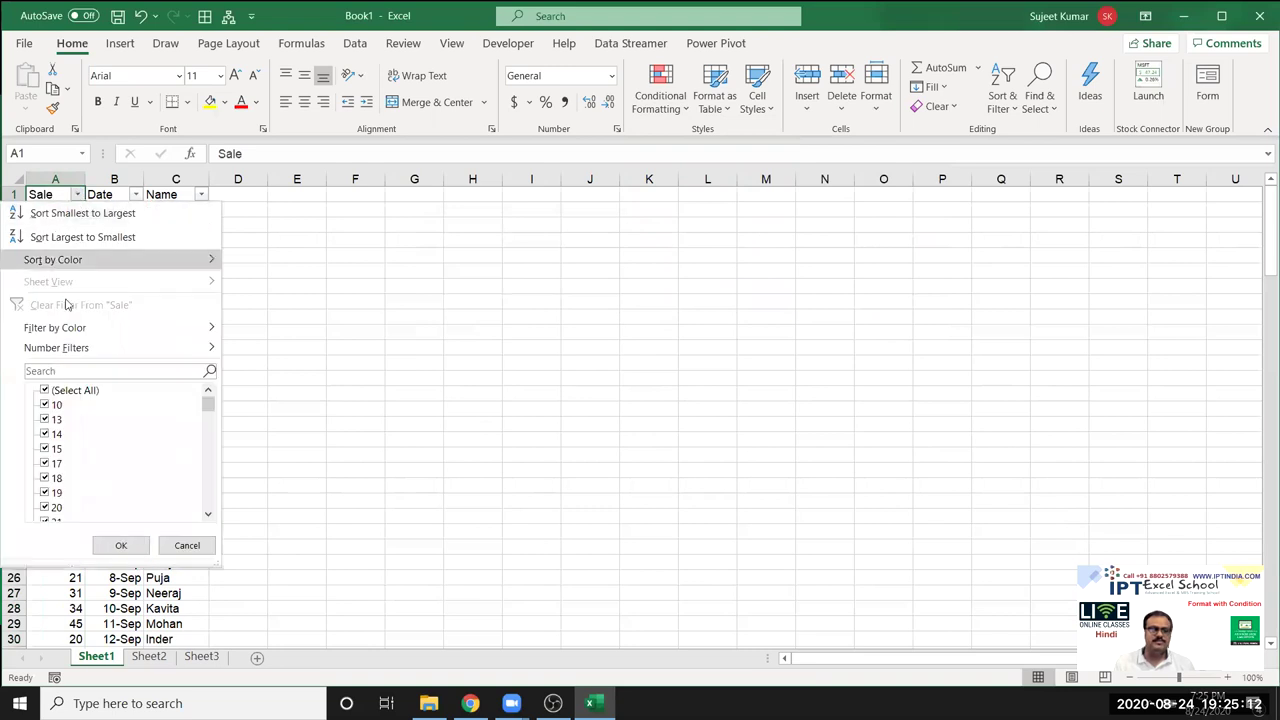
pyautogui.moveTo(80, 332)
pyautogui.click(257, 350)
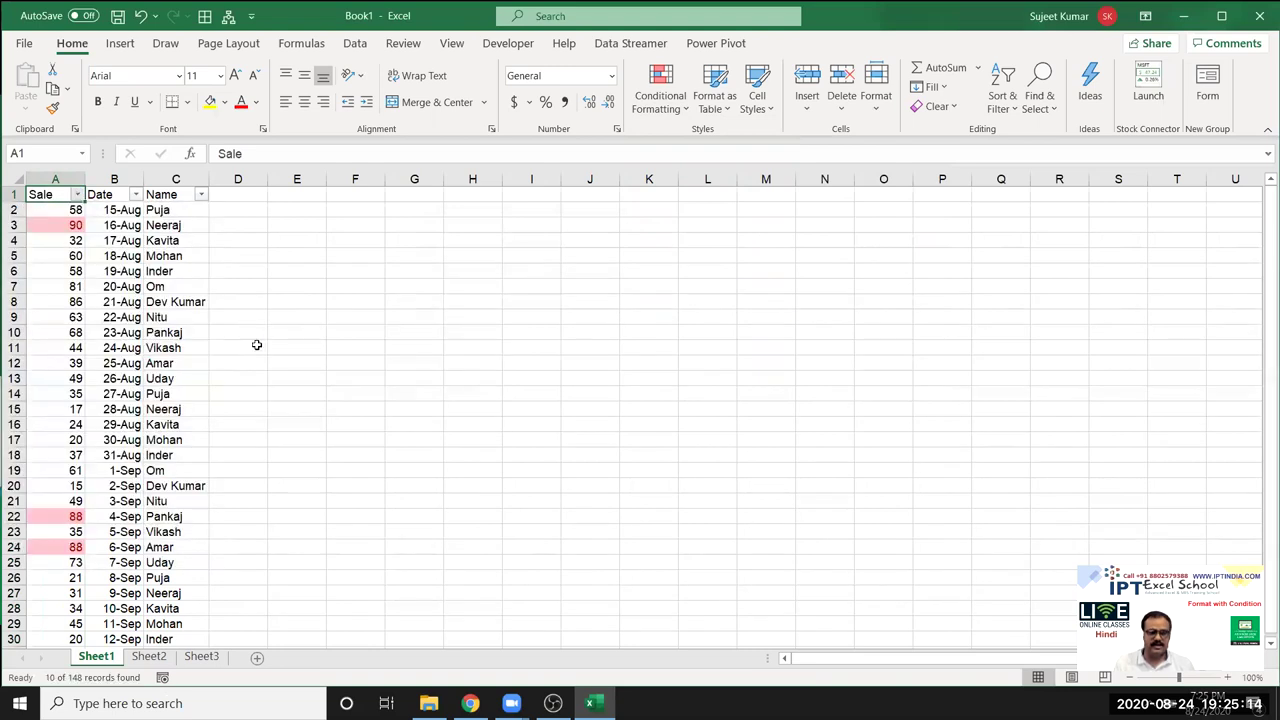
pyautogui.moveTo(73, 208); pyautogui.dragTo(48, 342)
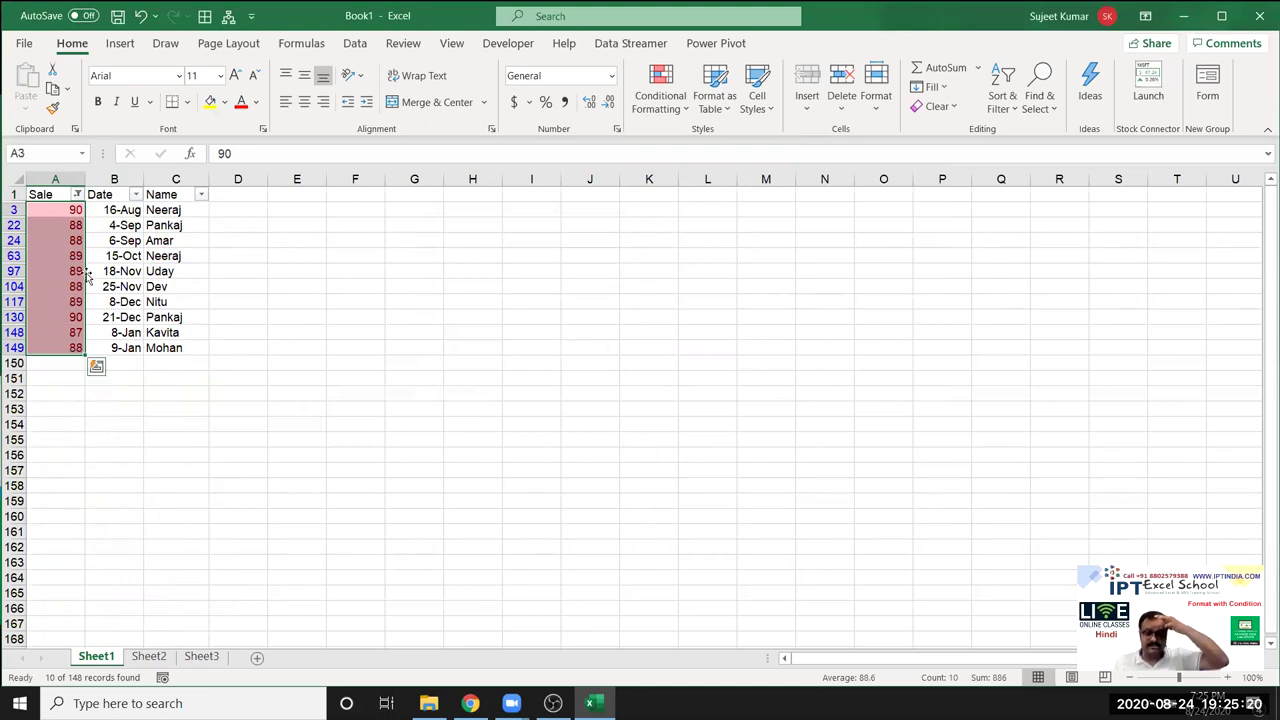
# Clear the Sale filter so all rows show again.
pyautogui.click(77, 194)
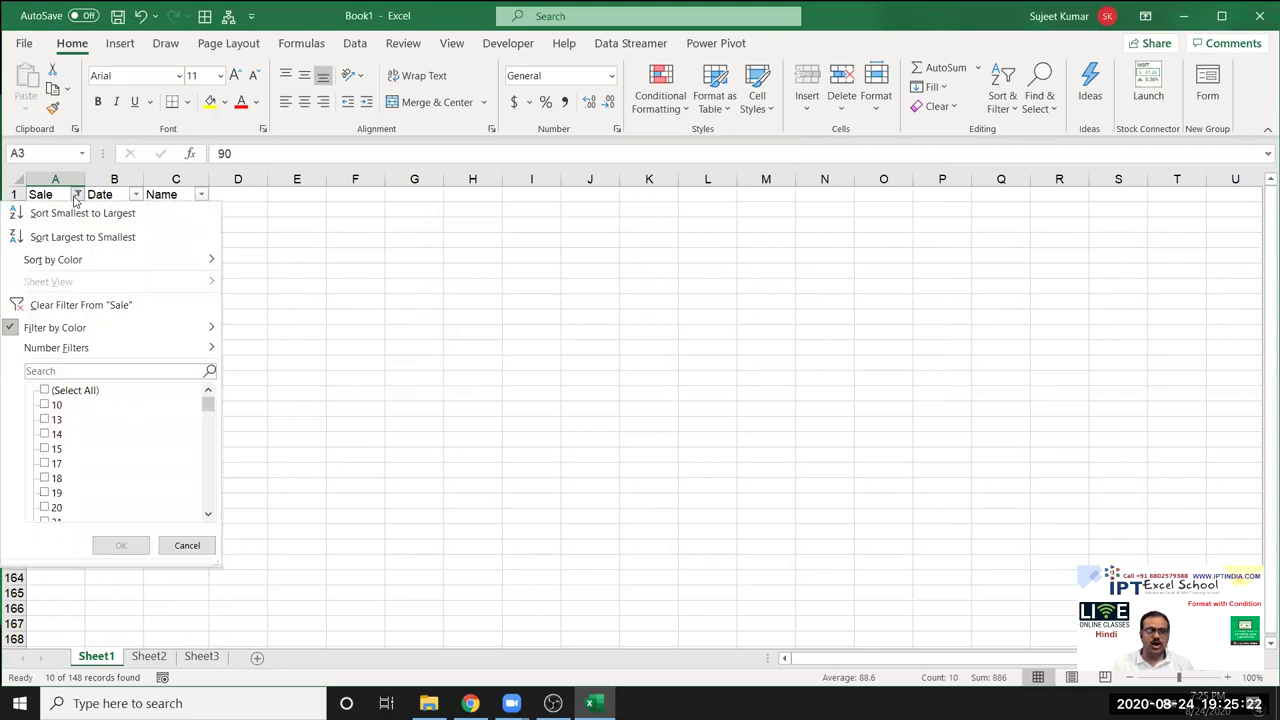
pyautogui.moveTo(87, 347)
pyautogui.click(80, 305)
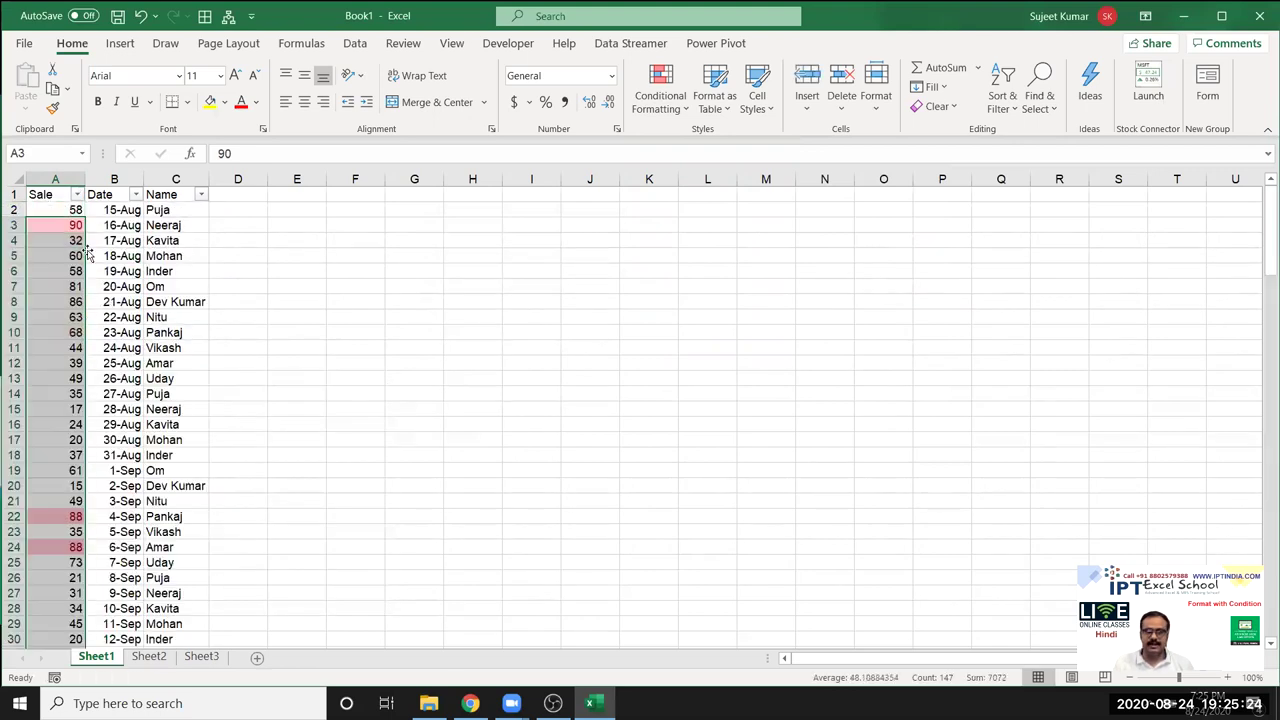
pyautogui.click(91, 240)
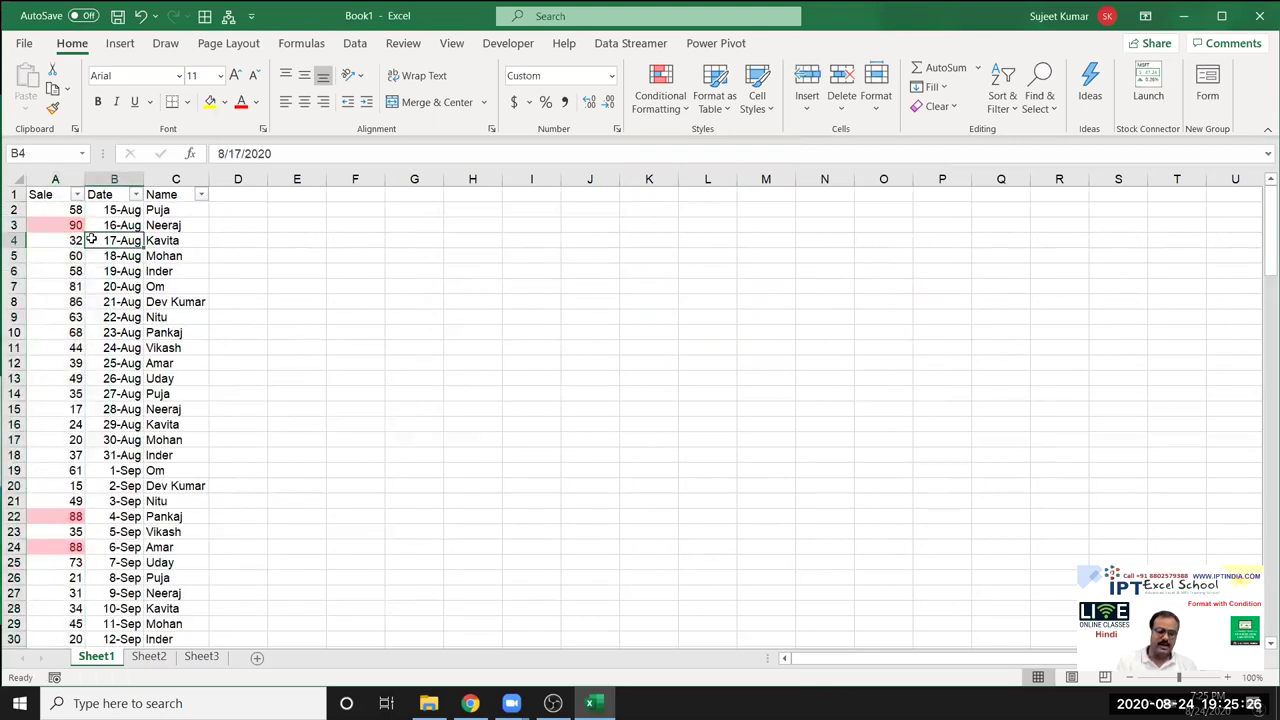
# Preview a Top 10 Items rule on Sale column A and cancel it.
pyautogui.click(55, 179)
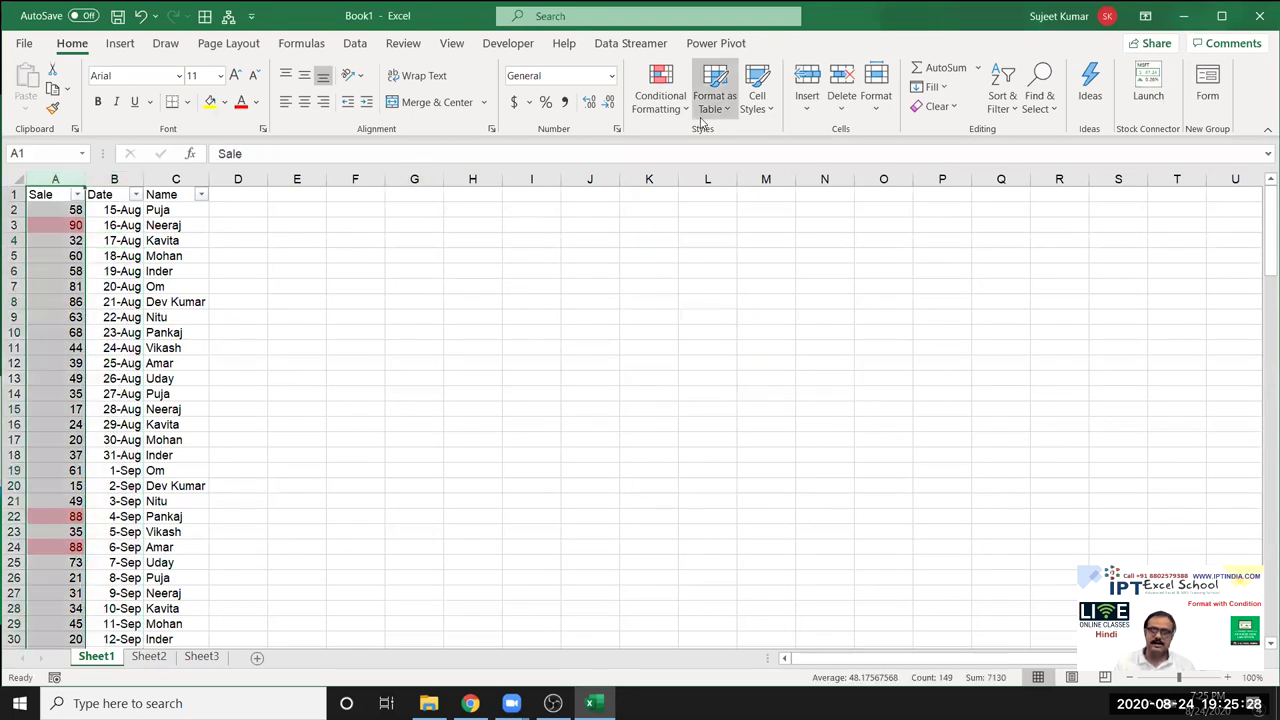
pyautogui.click(660, 95)
pyautogui.moveTo(718, 181)
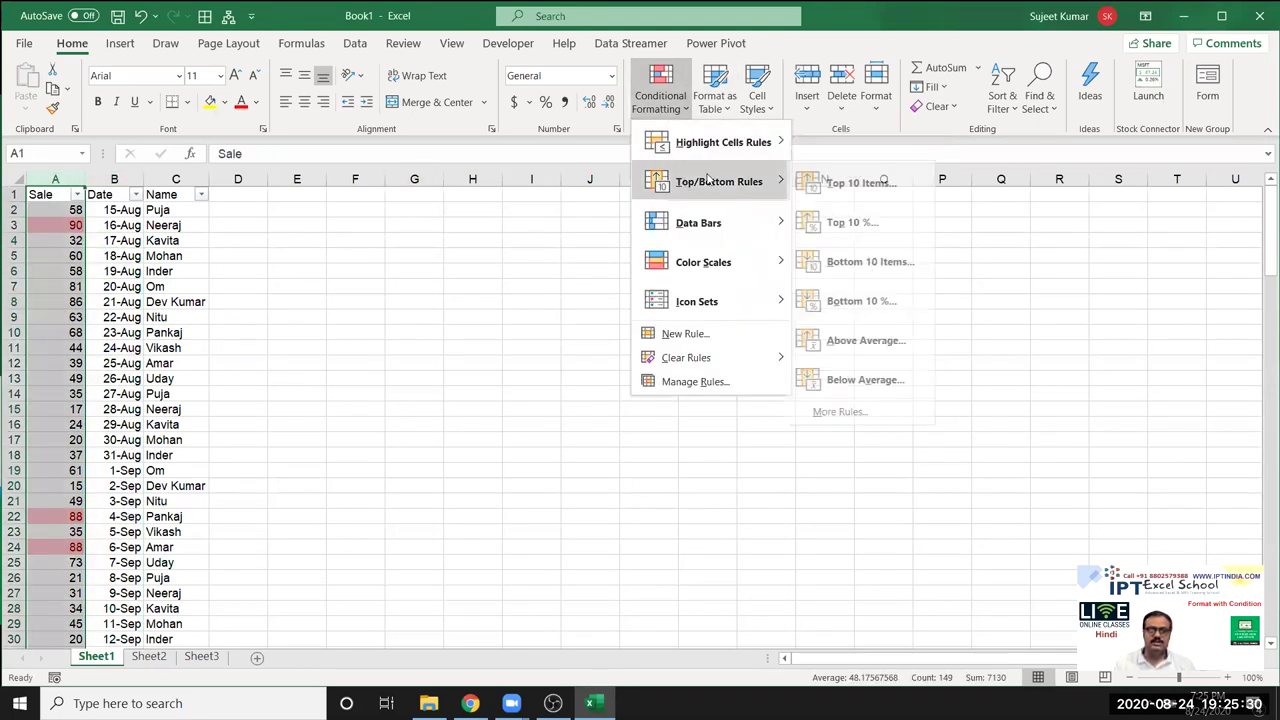
pyautogui.click(822, 180)
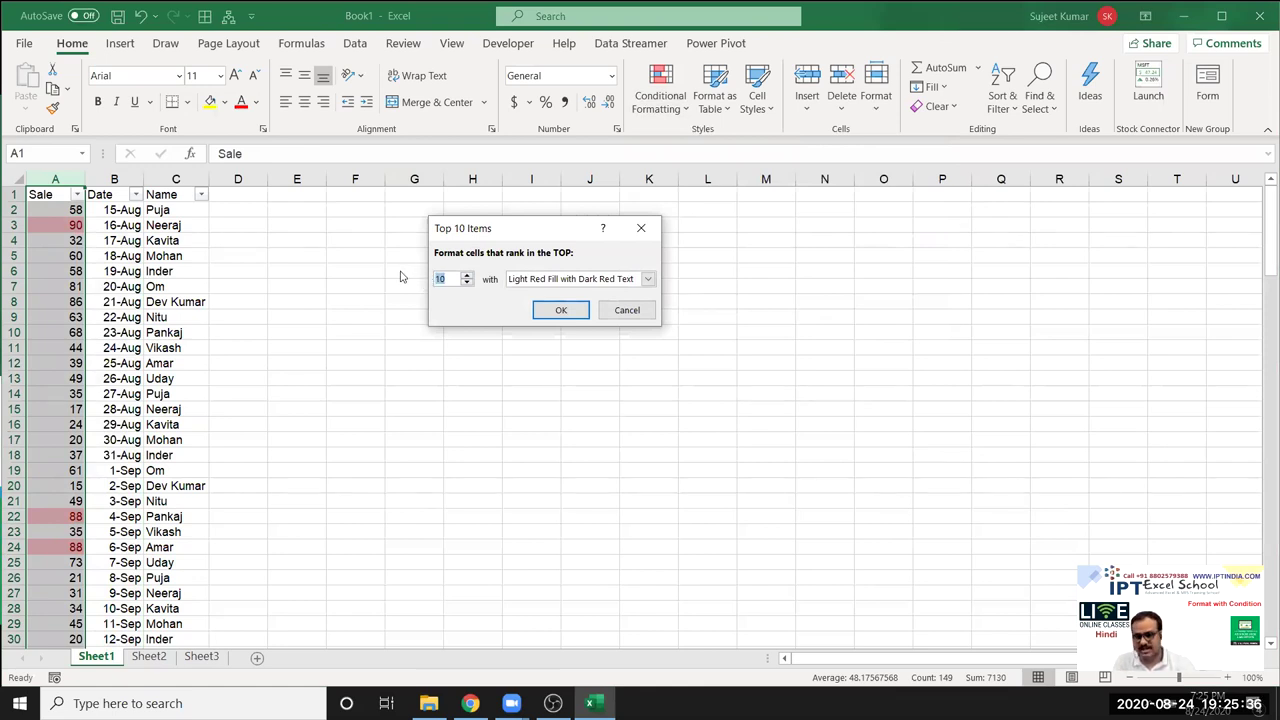
pyautogui.click(634, 316)
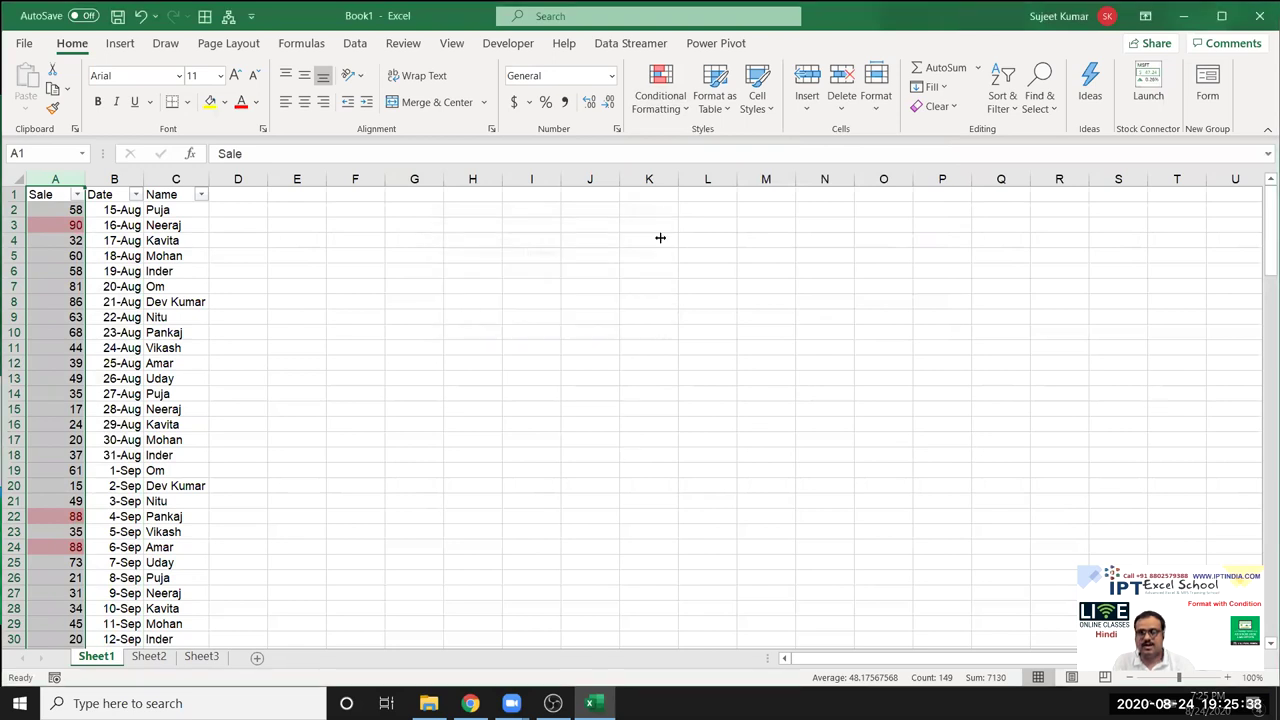
# Preview a Bottom 10 Items rule on Sale, dismiss it, and reopen Conditional Formatting.
pyautogui.click(660, 95)
pyautogui.moveTo(669, 189)
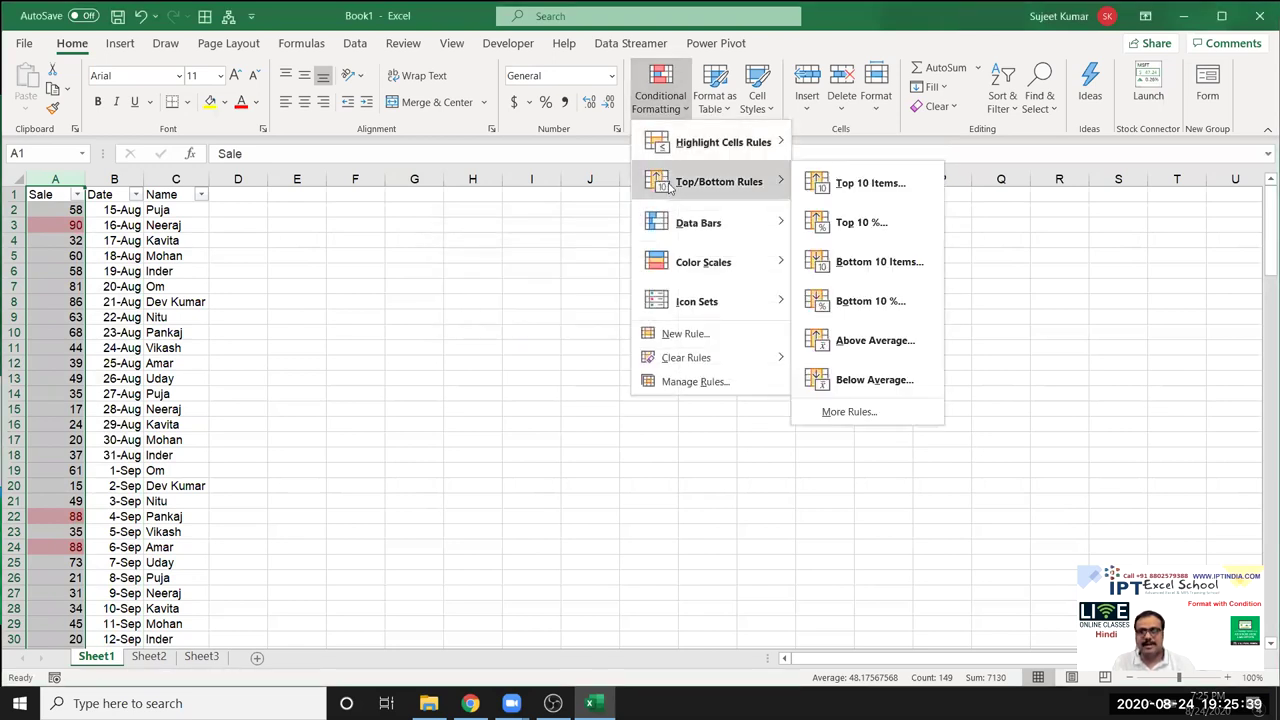
pyautogui.click(847, 265)
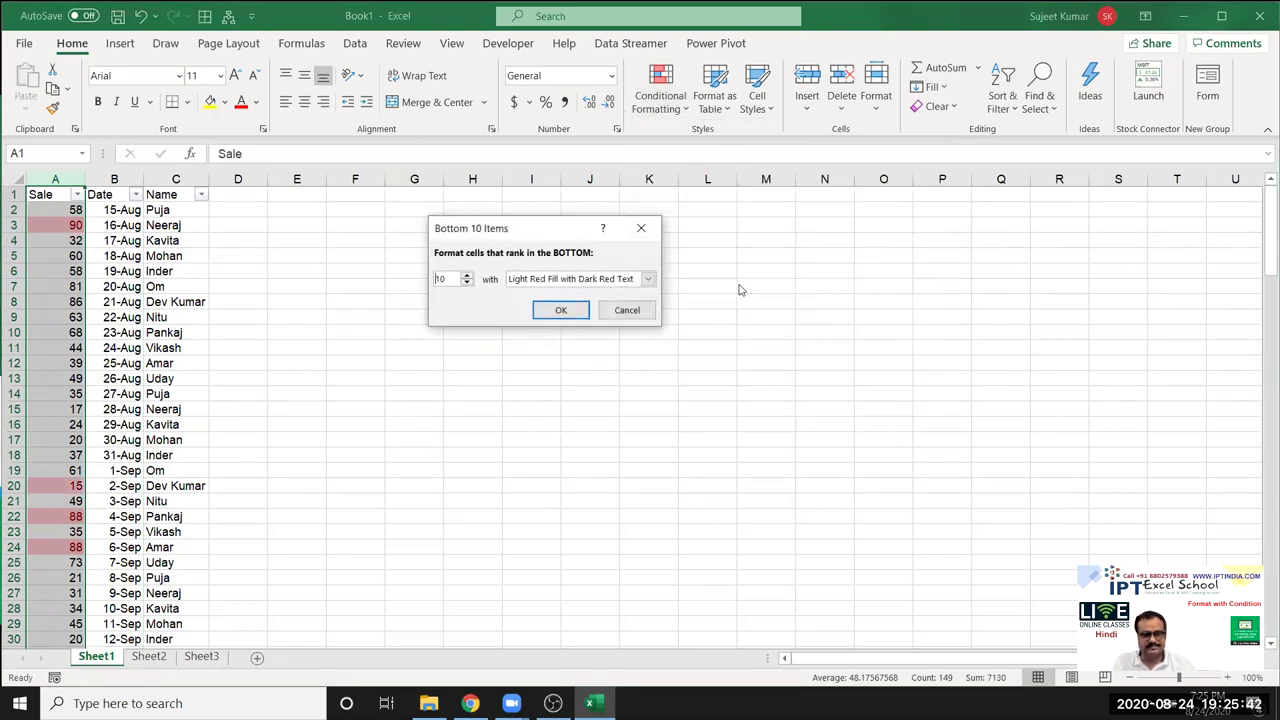
pyautogui.click(627, 310)
pyautogui.press('Escape')
pyautogui.click(660, 95)
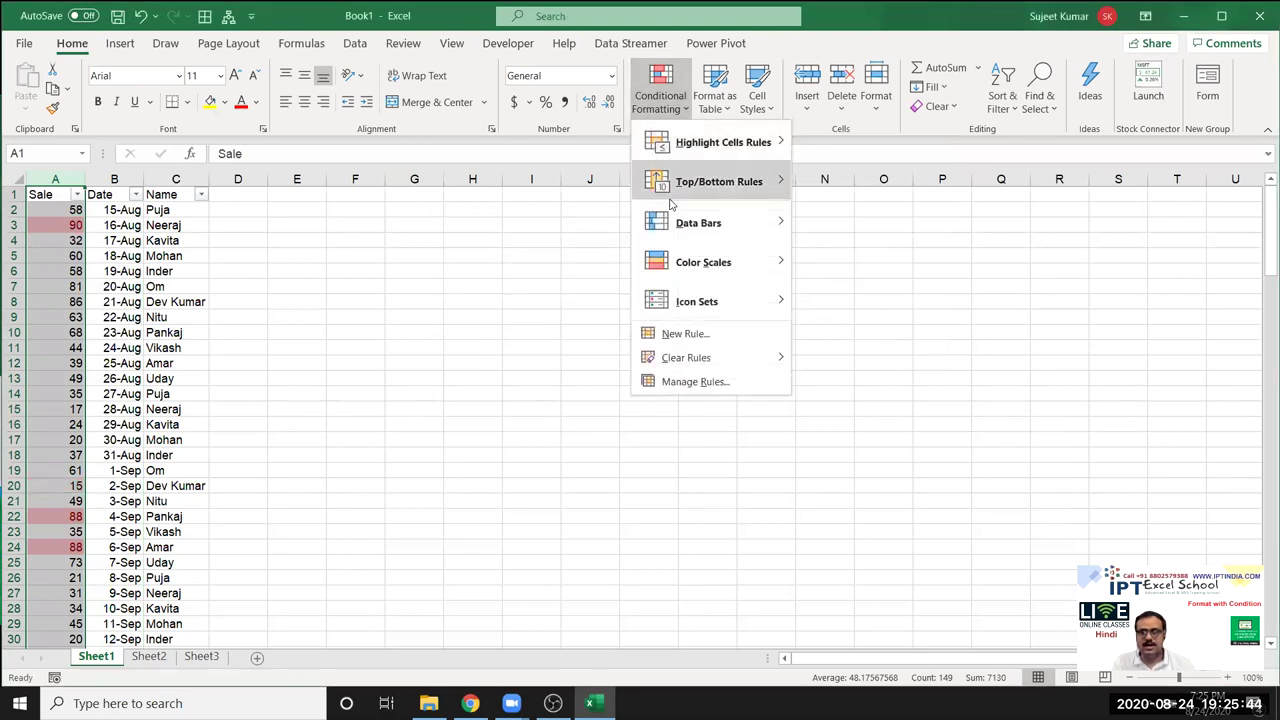
pyautogui.moveTo(705, 182)
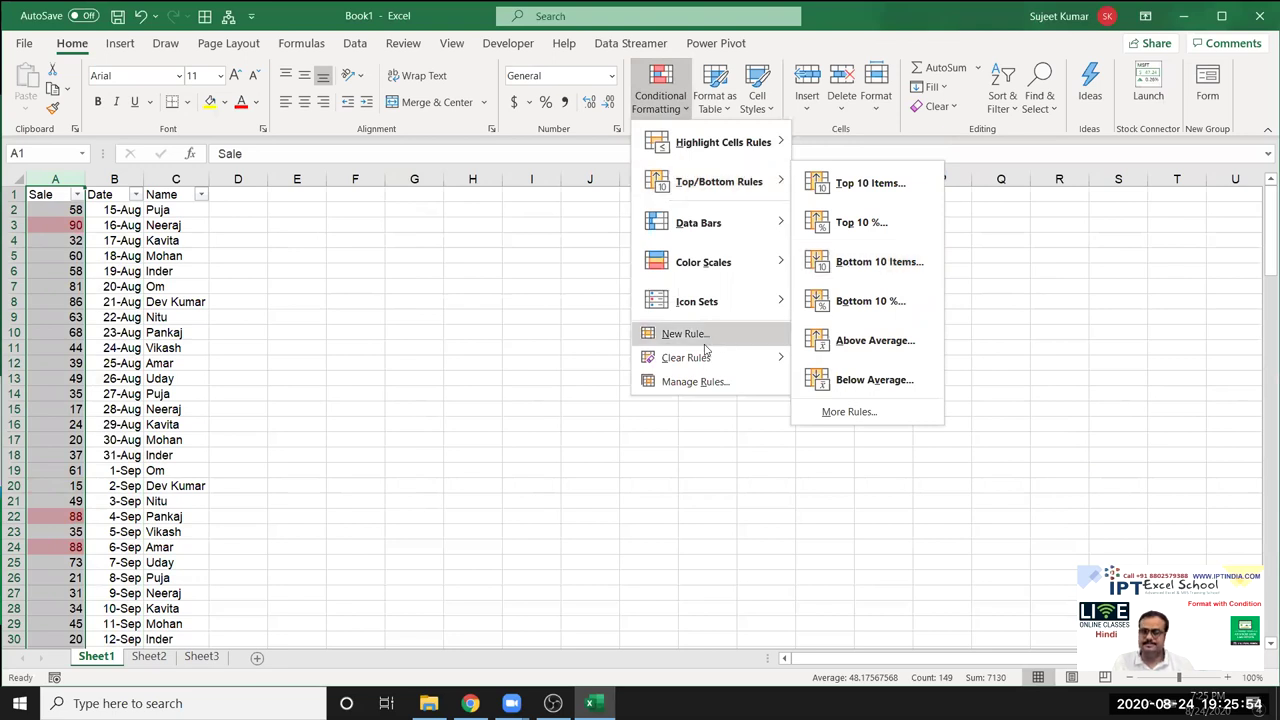
# Clear rules from the entire sheet, removing the top-ten shading, then select A4:A10.
pyautogui.moveTo(700, 357)
pyautogui.click(843, 386)
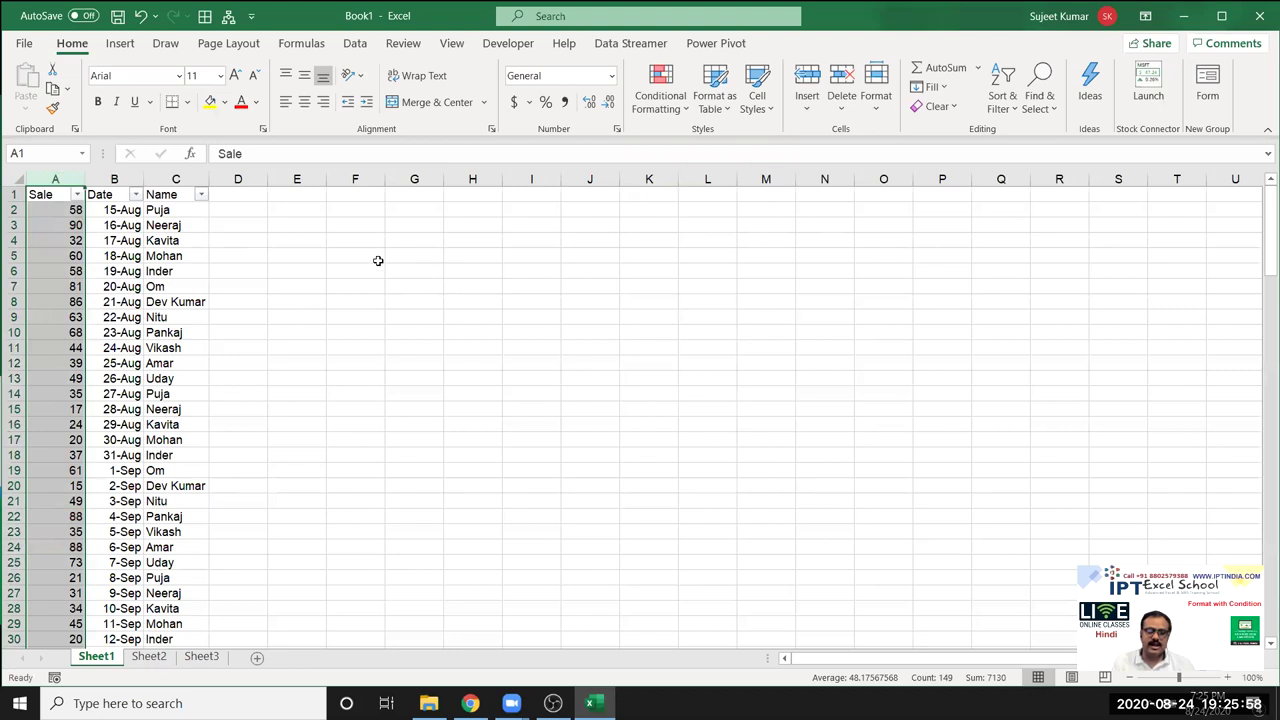
pyautogui.click(140, 229)
pyautogui.moveTo(46, 244); pyautogui.dragTo(46, 326)
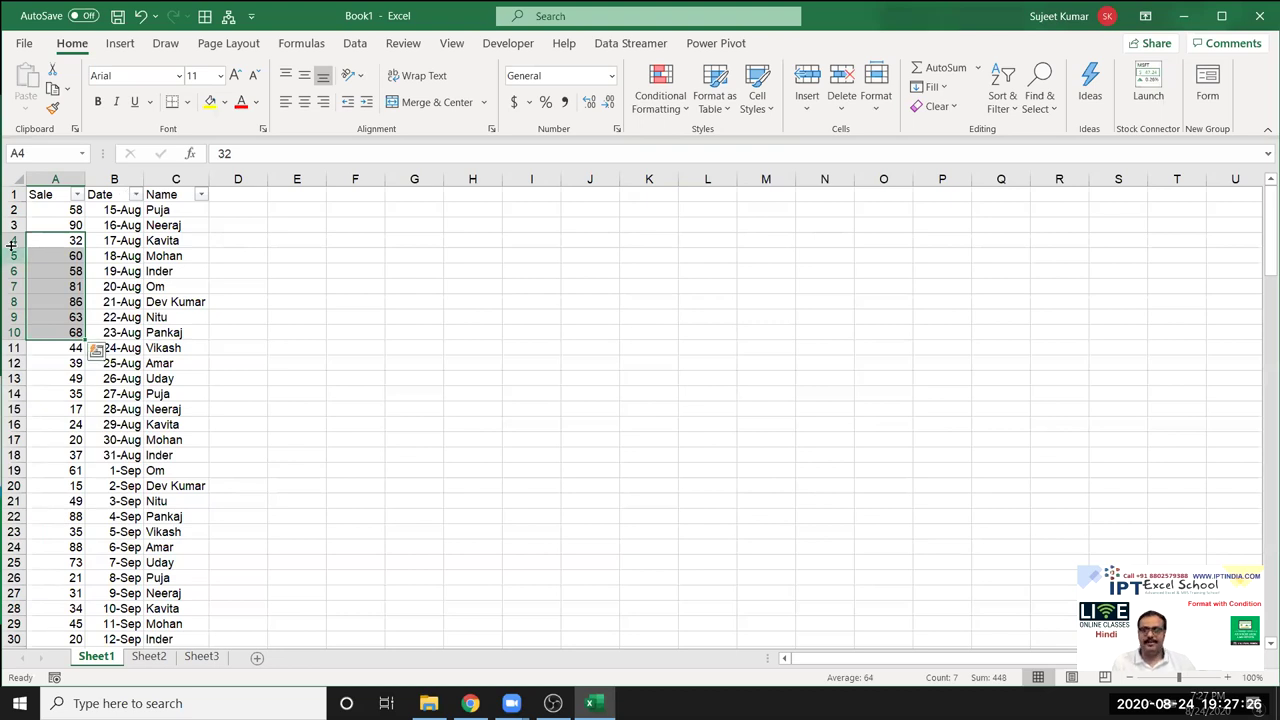
# Start an Above Average rule on column A previewing Light Red Fill with Dark Red Text.
pyautogui.click(55, 179)
pyautogui.click(676, 116)
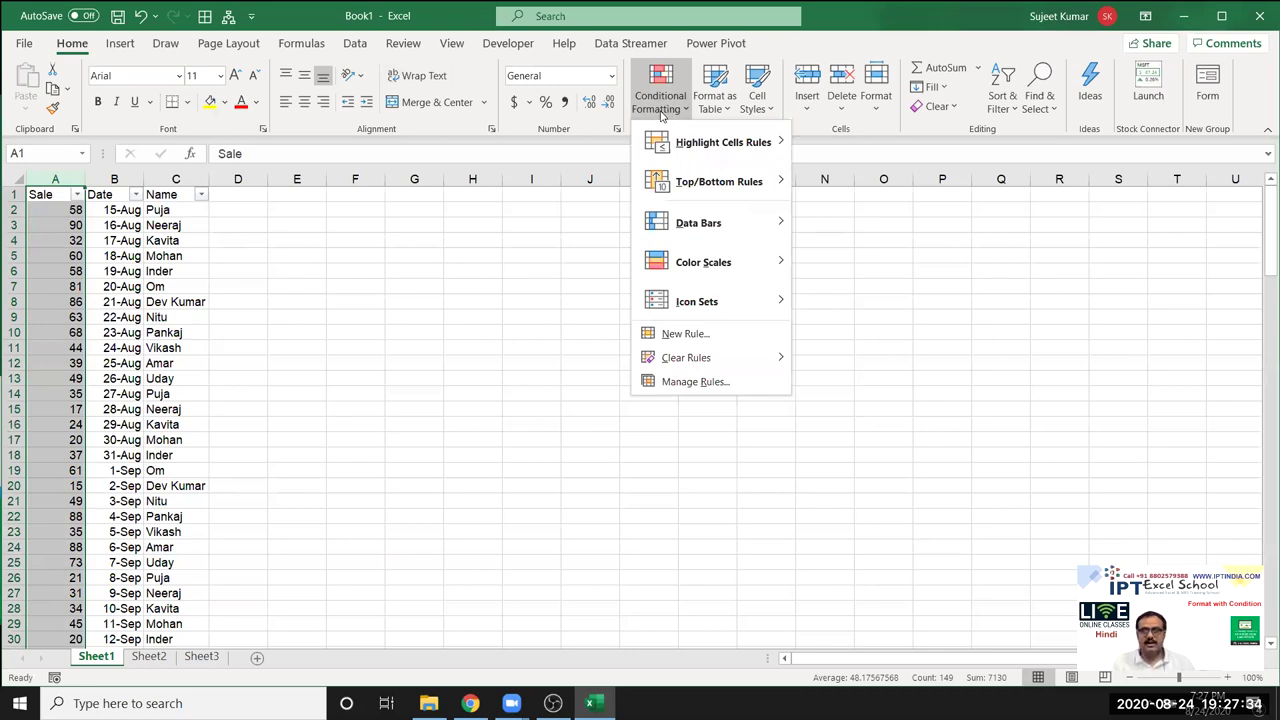
pyautogui.moveTo(684, 144)
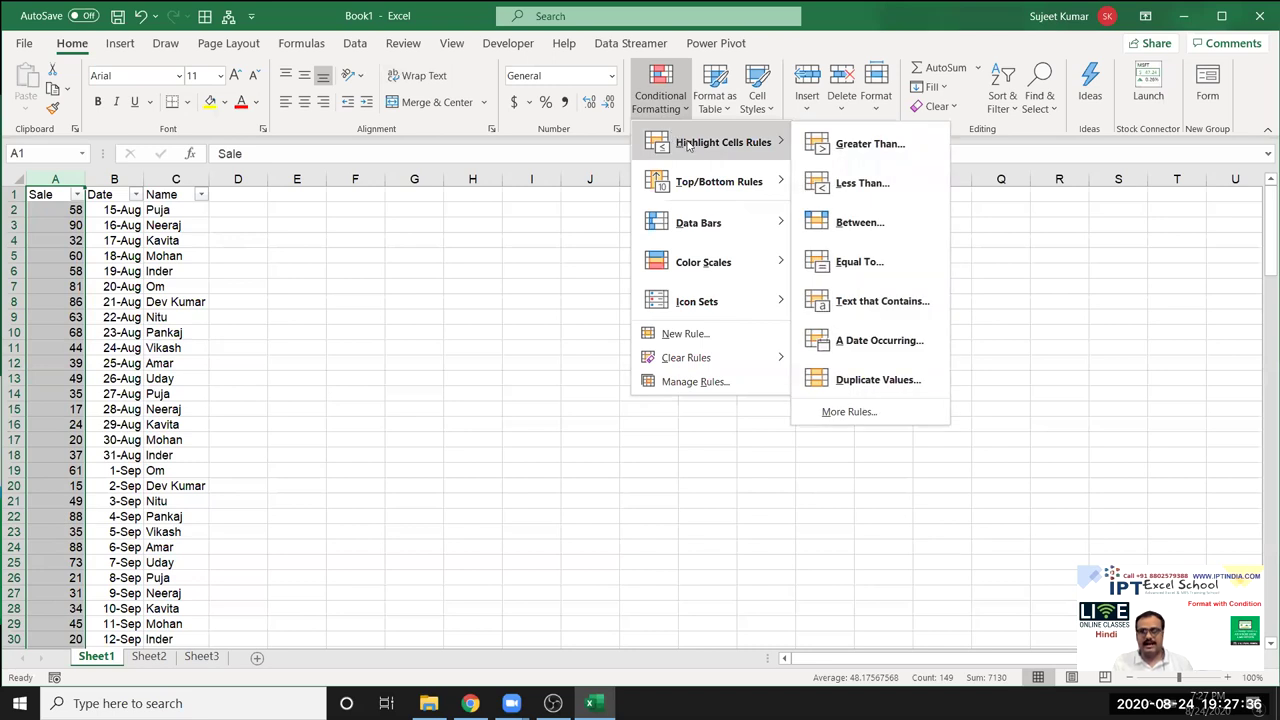
pyautogui.moveTo(708, 185)
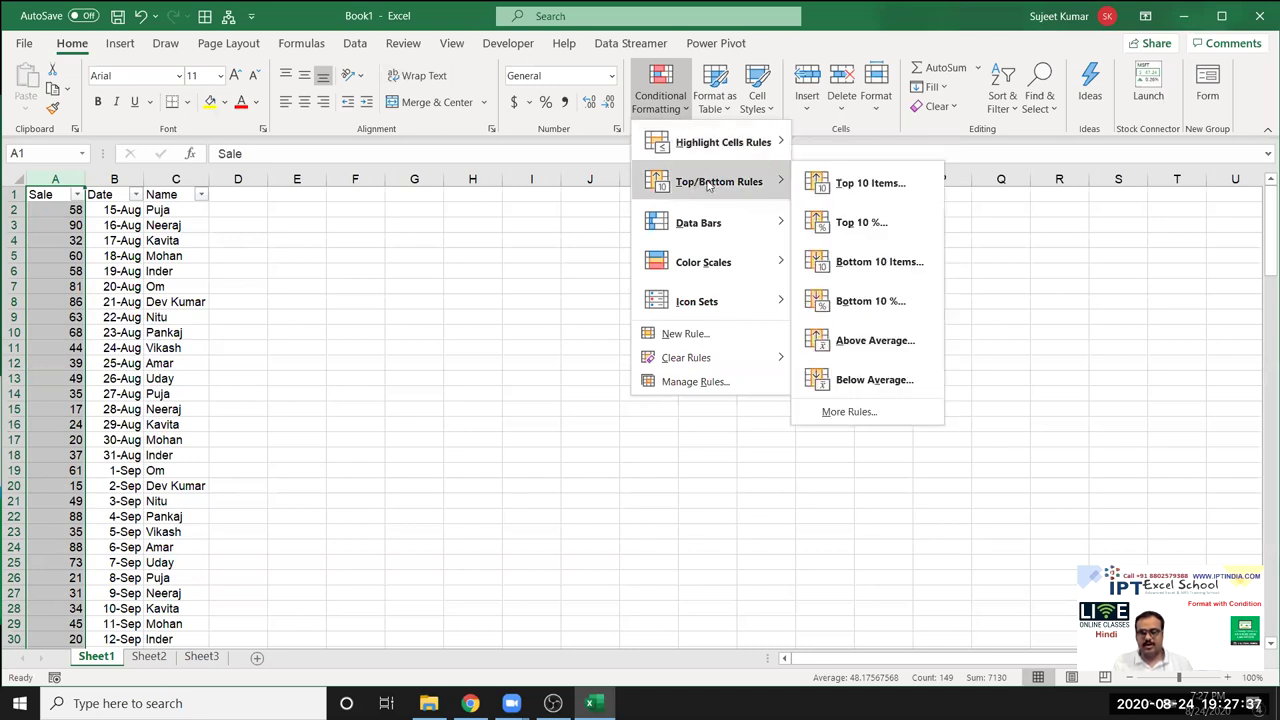
pyautogui.click(898, 352)
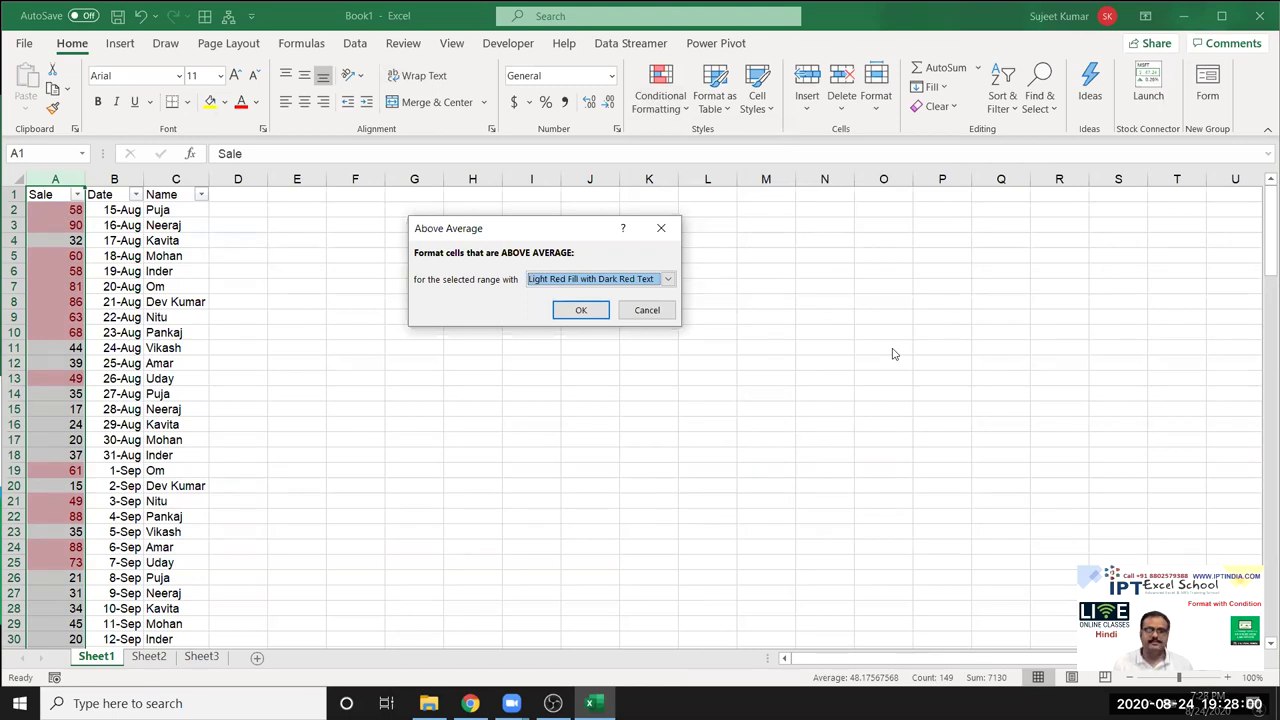
# Cancel the Above Average rule, then preview and cancel a Below Average rule on Sale.
pyautogui.click(646, 310)
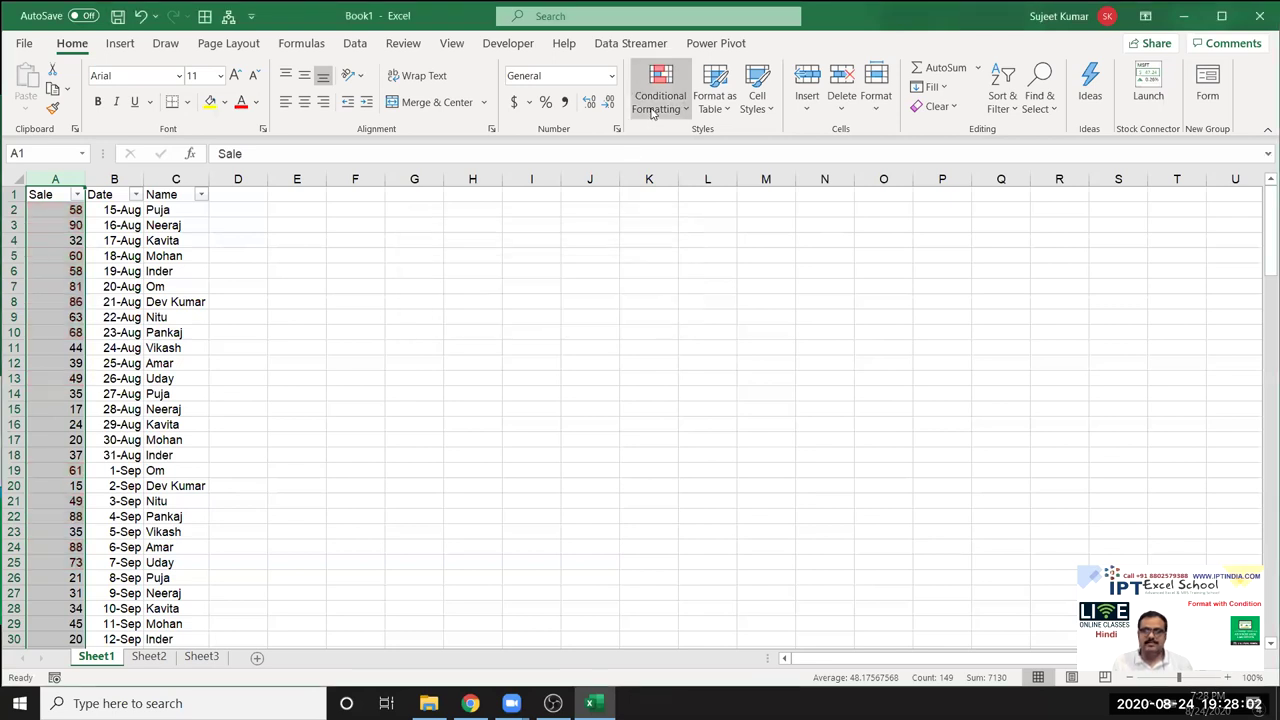
pyautogui.click(652, 112)
pyautogui.moveTo(715, 181)
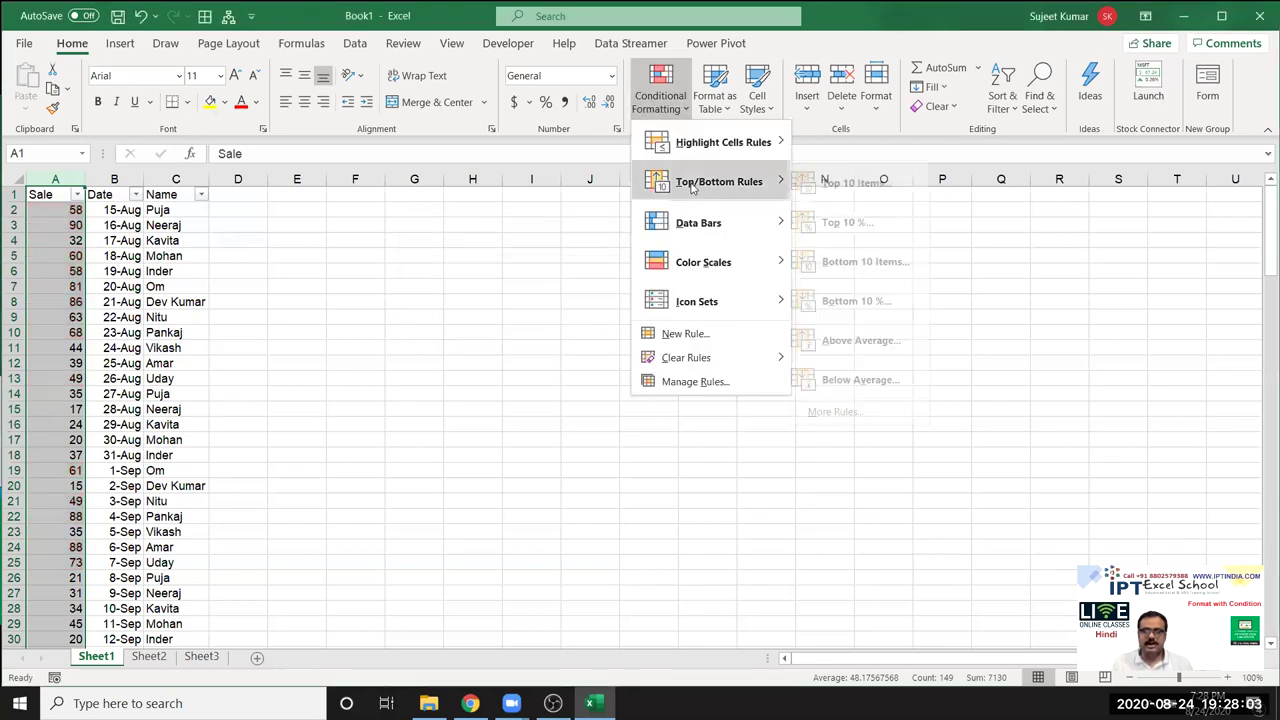
pyautogui.click(862, 380)
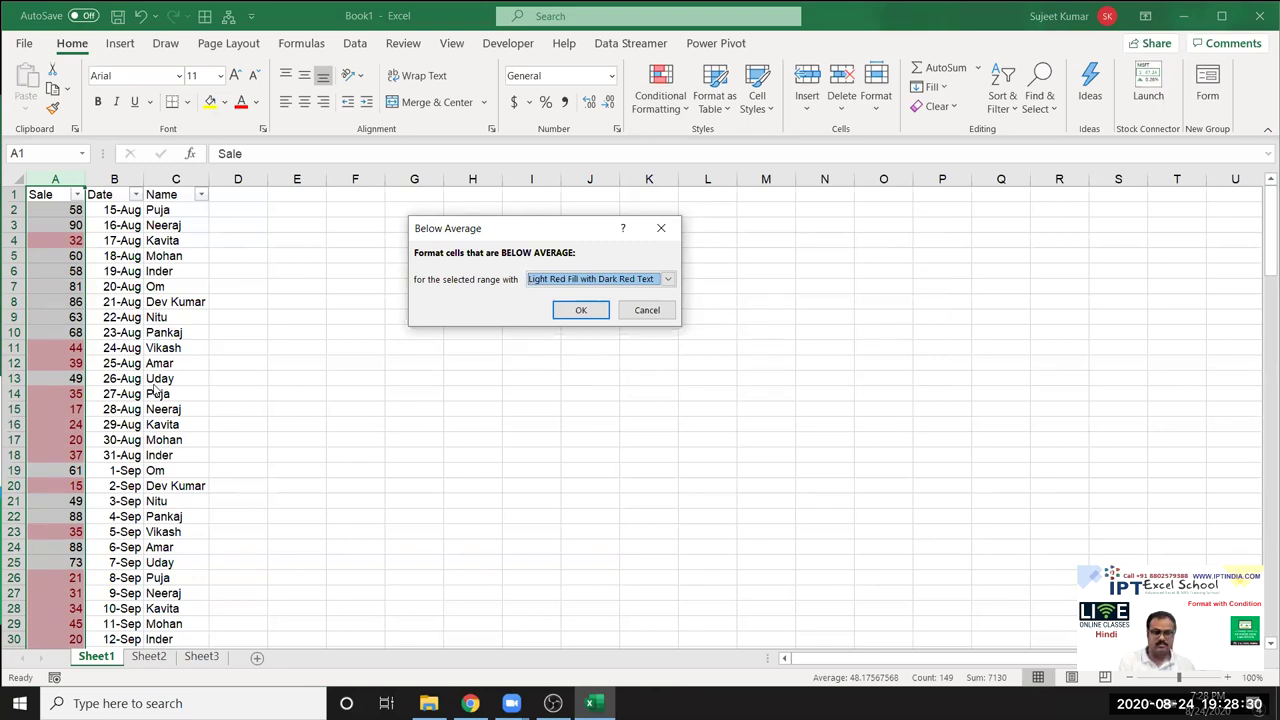
pyautogui.click(647, 310)
# Reopen Conditional Formatting and browse the Data Bars gradient fill choices for column A.
pyautogui.click(659, 95)
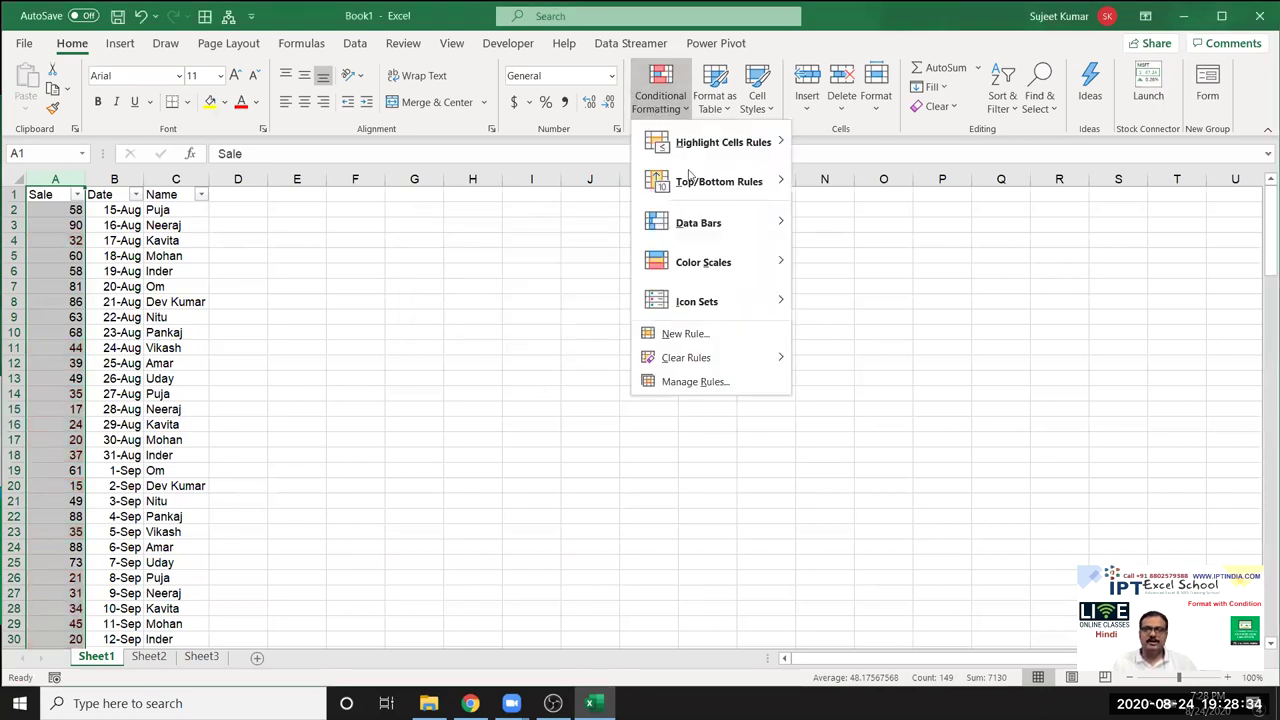
pyautogui.moveTo(706, 193)
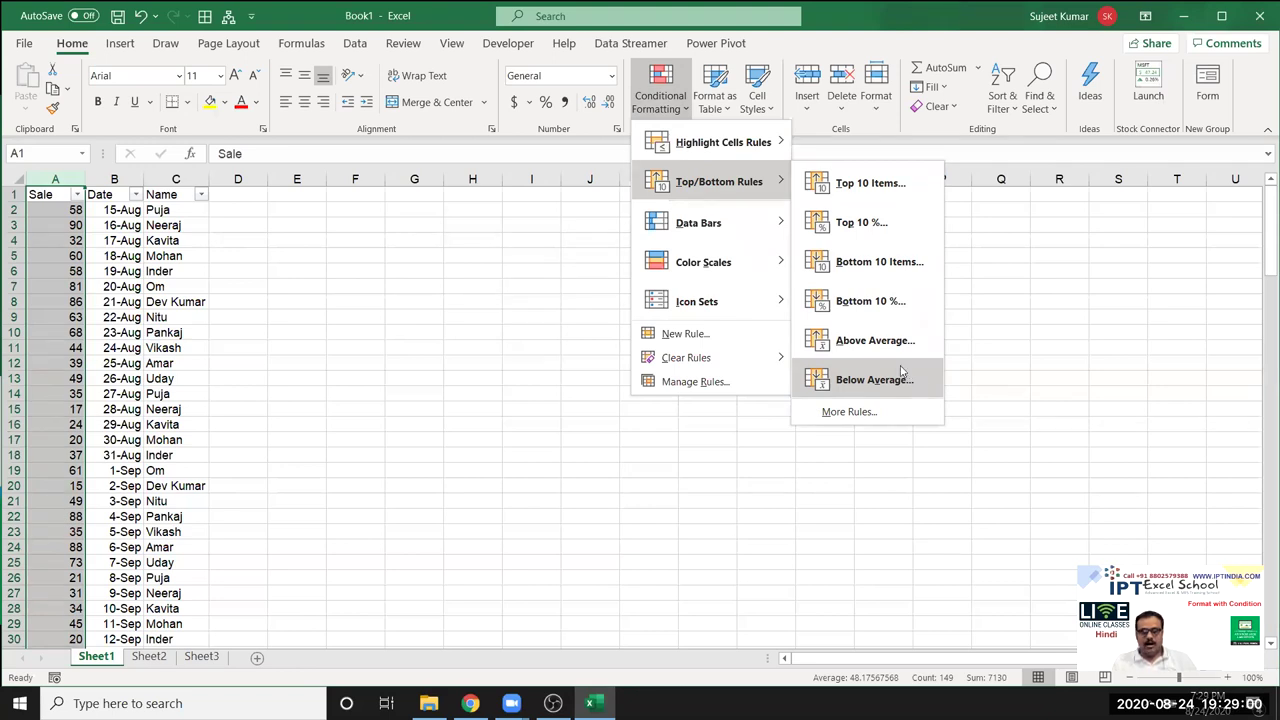
pyautogui.moveTo(762, 229)
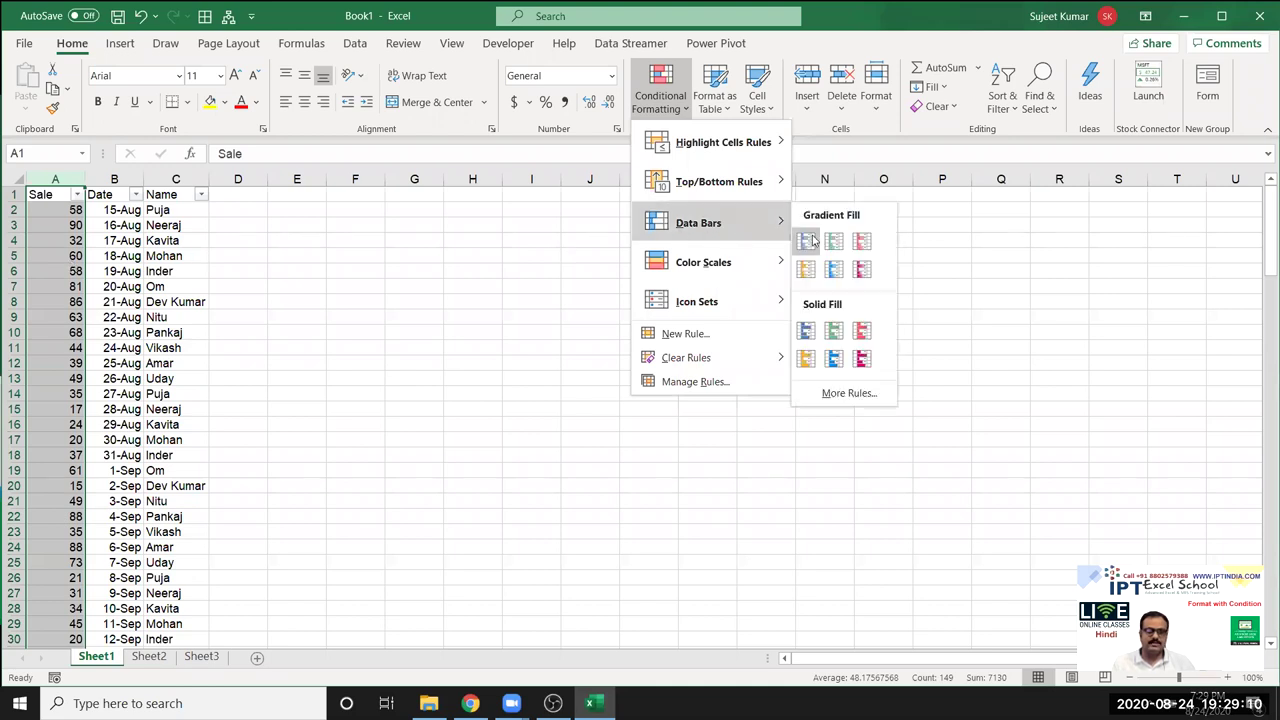
pyautogui.click(808, 242)
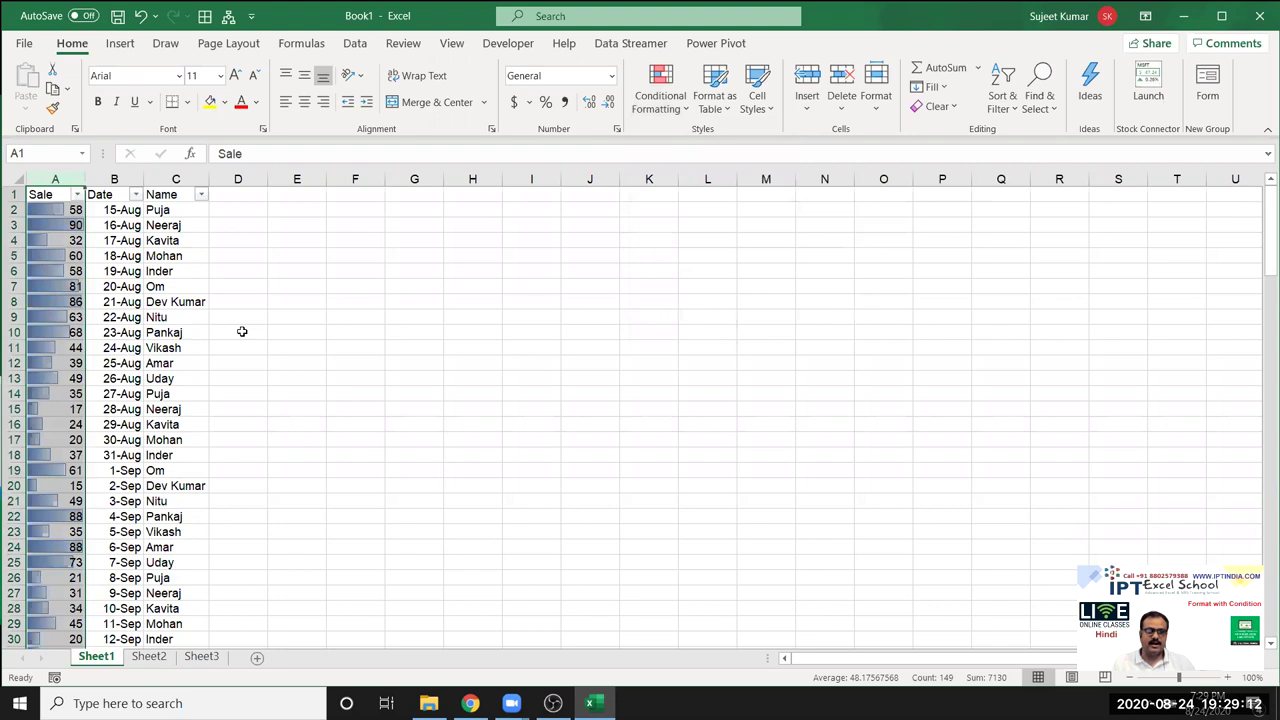
pyautogui.click(187, 344)
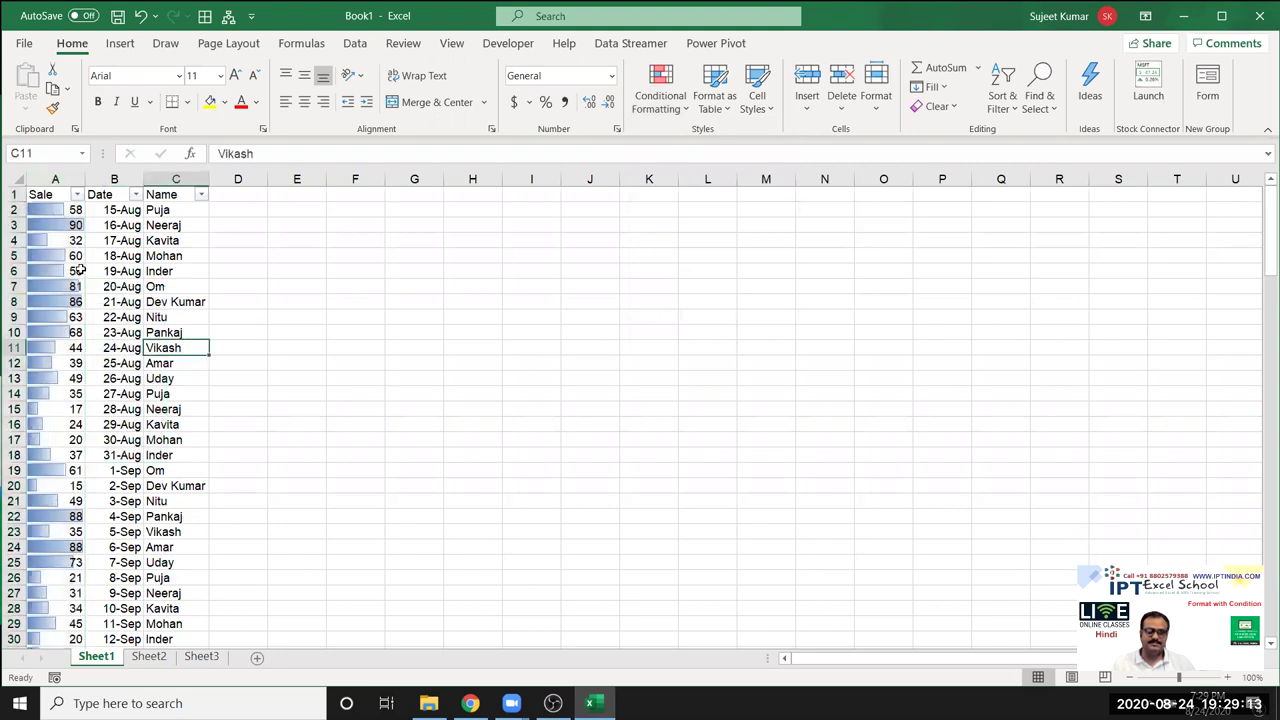
pyautogui.click(31, 224)
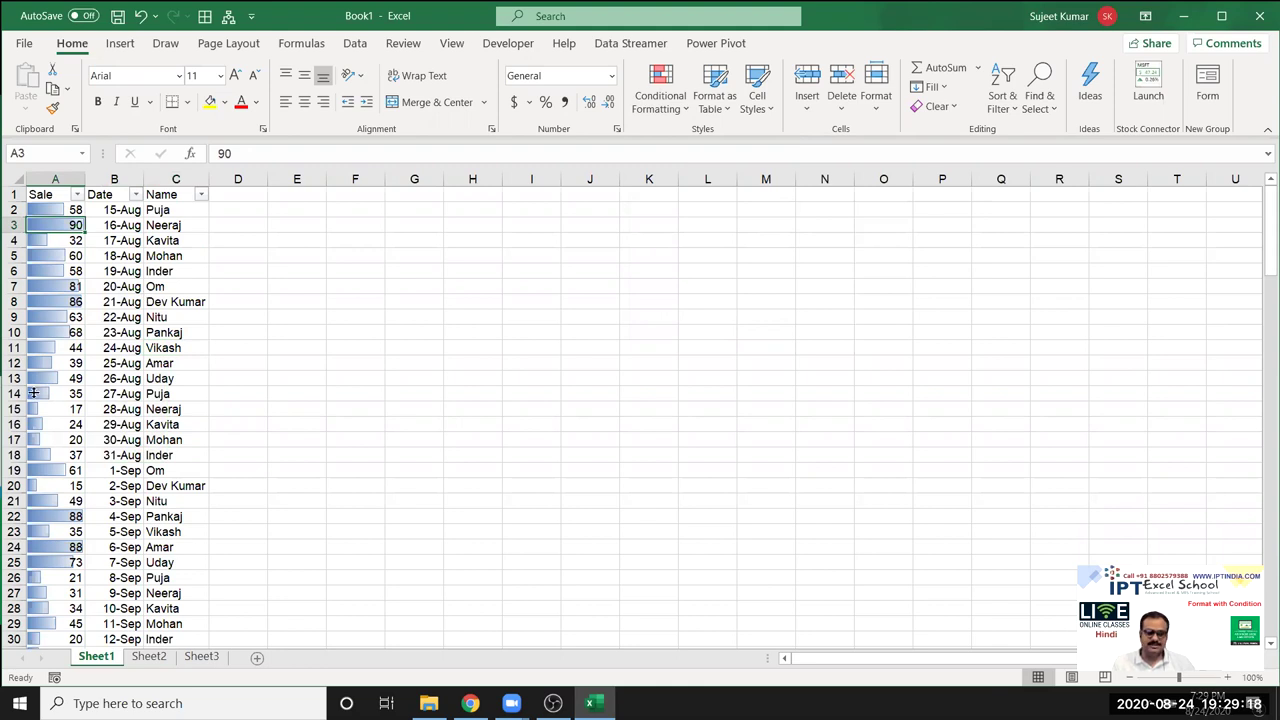
pyautogui.click(64, 179)
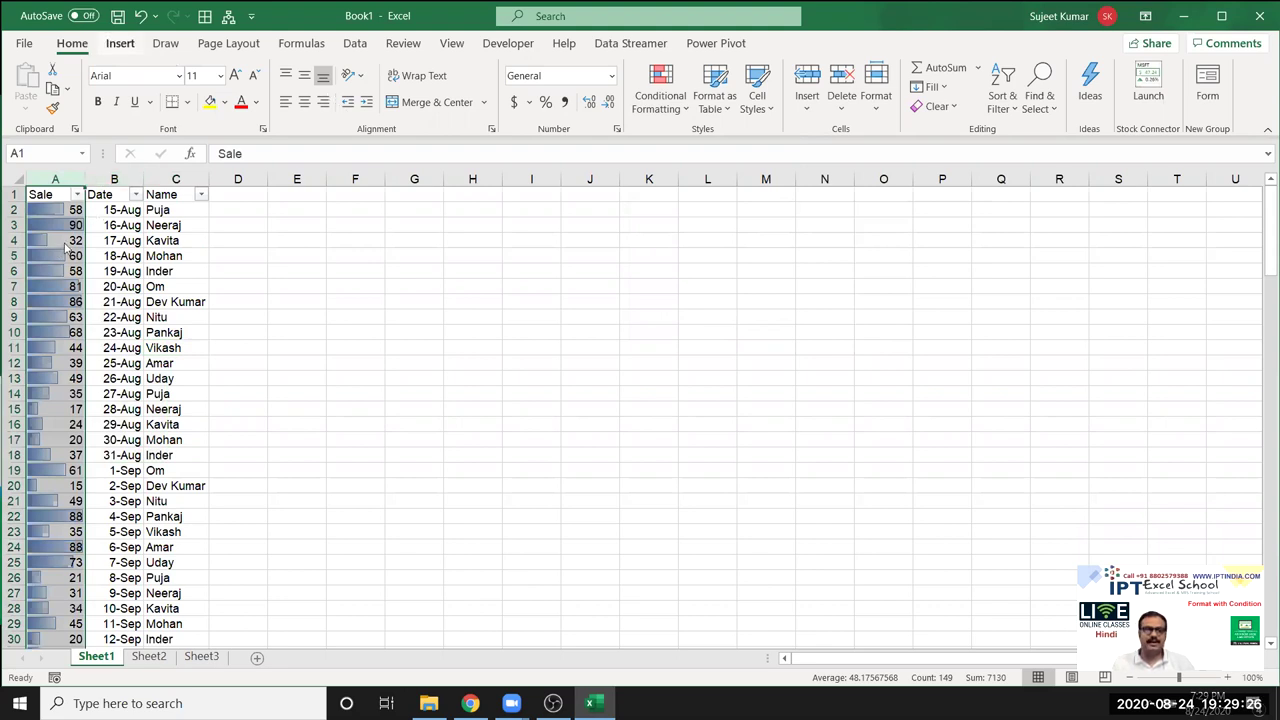
# Switch to Sheet2 and select cell F1.
pyautogui.click(120, 43)
pyautogui.click(64, 258)
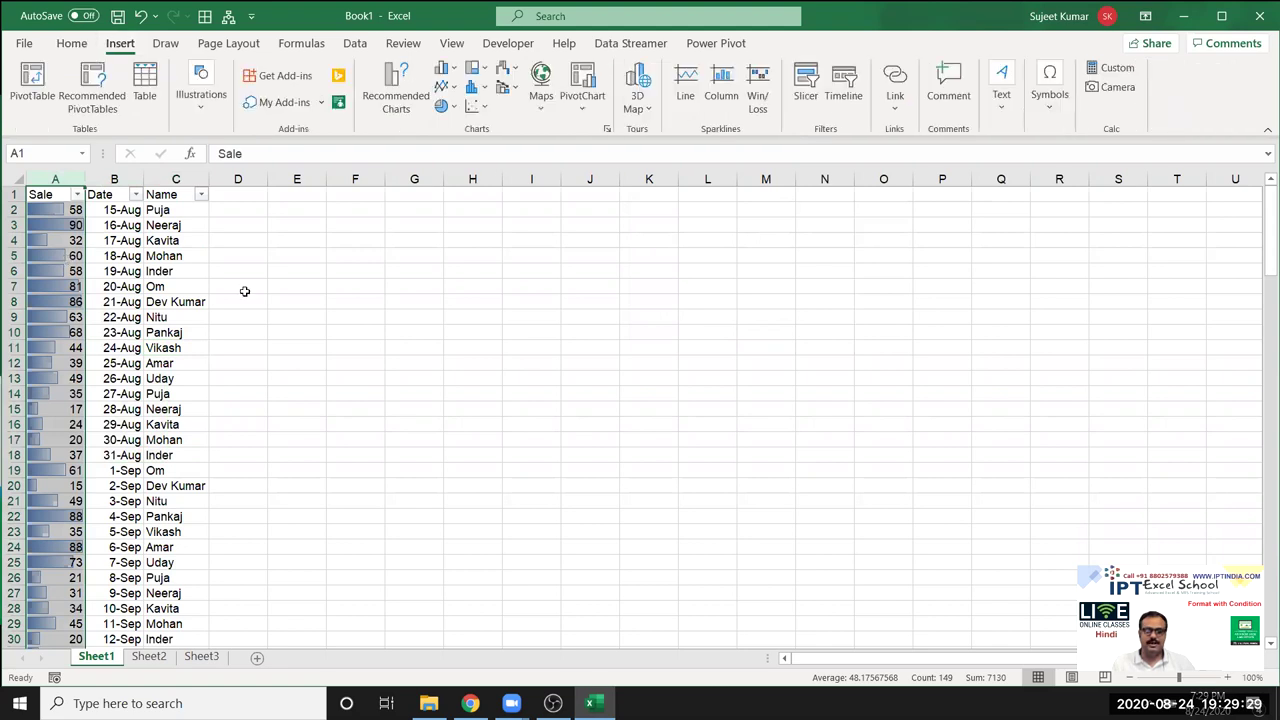
pyautogui.click(150, 656)
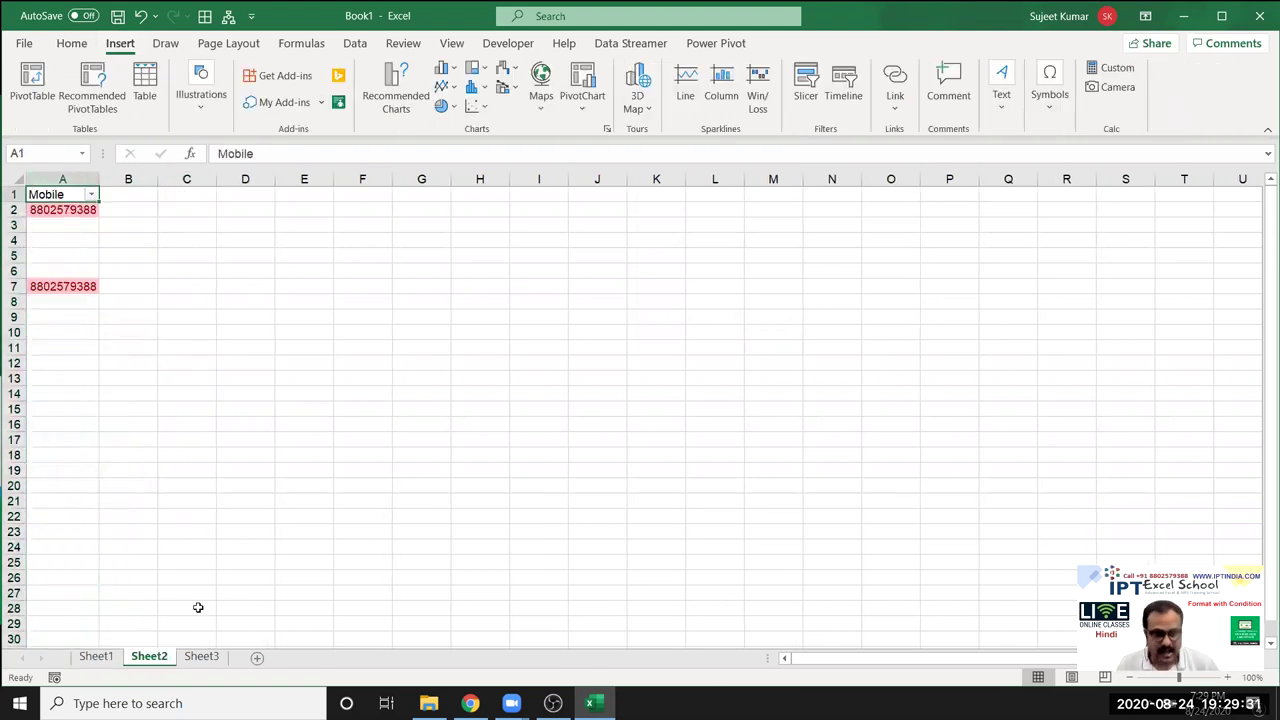
pyautogui.click(372, 198)
# Enter the numbers 1 through 10 down F1:F10, then jump back to the top.
pyautogui.write('1')
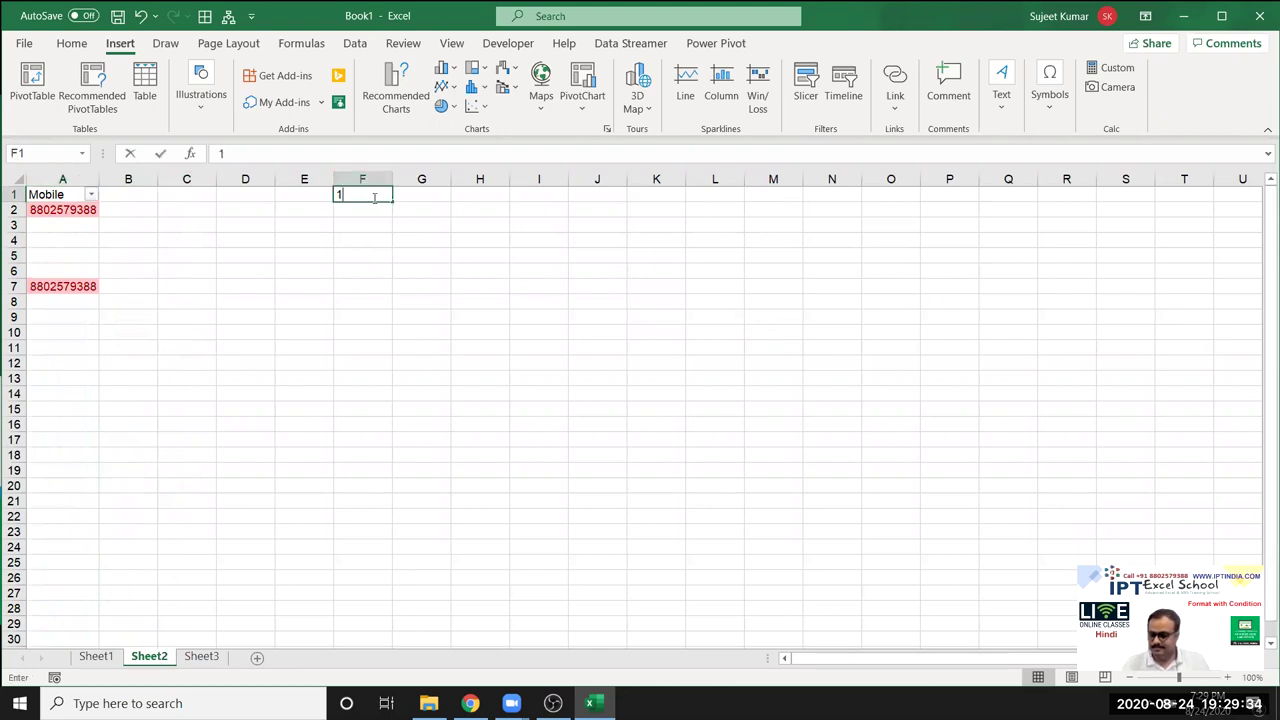
pyautogui.press('Return')
pyautogui.write('2')
pyautogui.press('Return')
pyautogui.write('1')
pyautogui.write('3')
pyautogui.press('Return')
pyautogui.press('4')
pyautogui.press('Return')
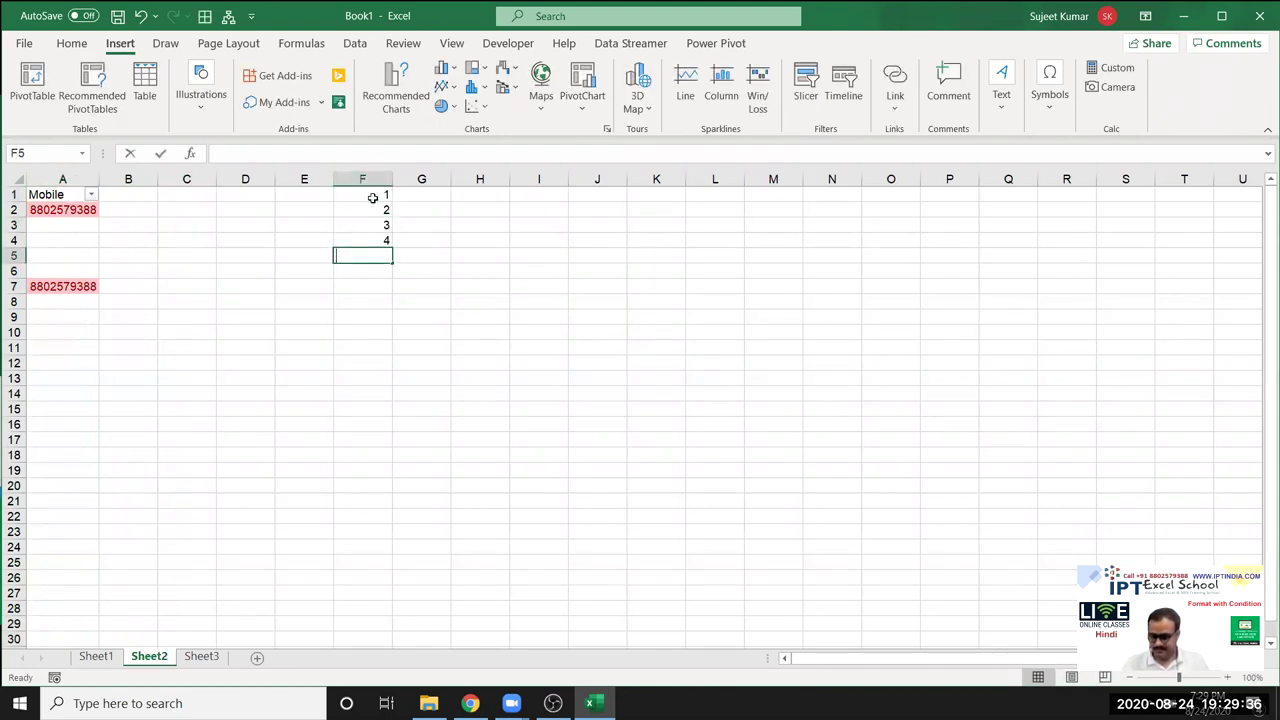
pyautogui.press('5')
pyautogui.press('Return')
pyautogui.press('6')
pyautogui.press('Return')
pyautogui.write('7')
pyautogui.press('Return')
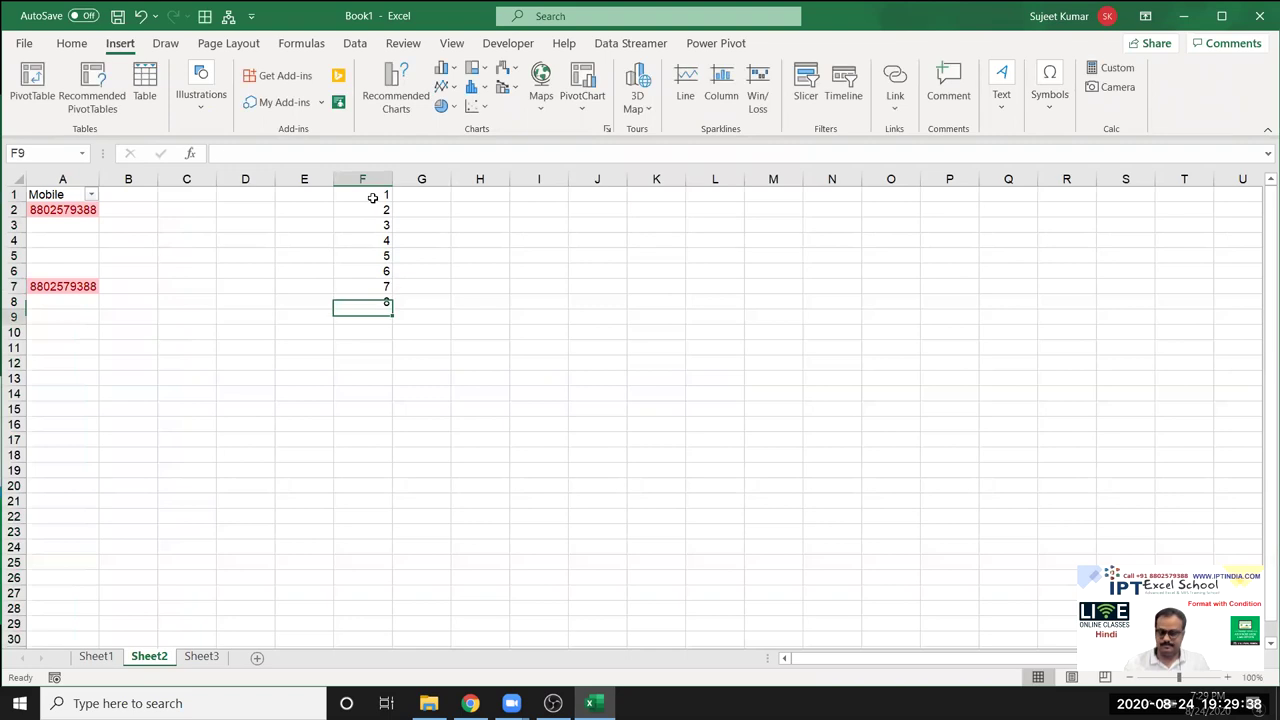
pyautogui.write('8')
pyautogui.press('Return')
pyautogui.write('9')
pyautogui.press('Return')
pyautogui.write('10')
pyautogui.press('Return')
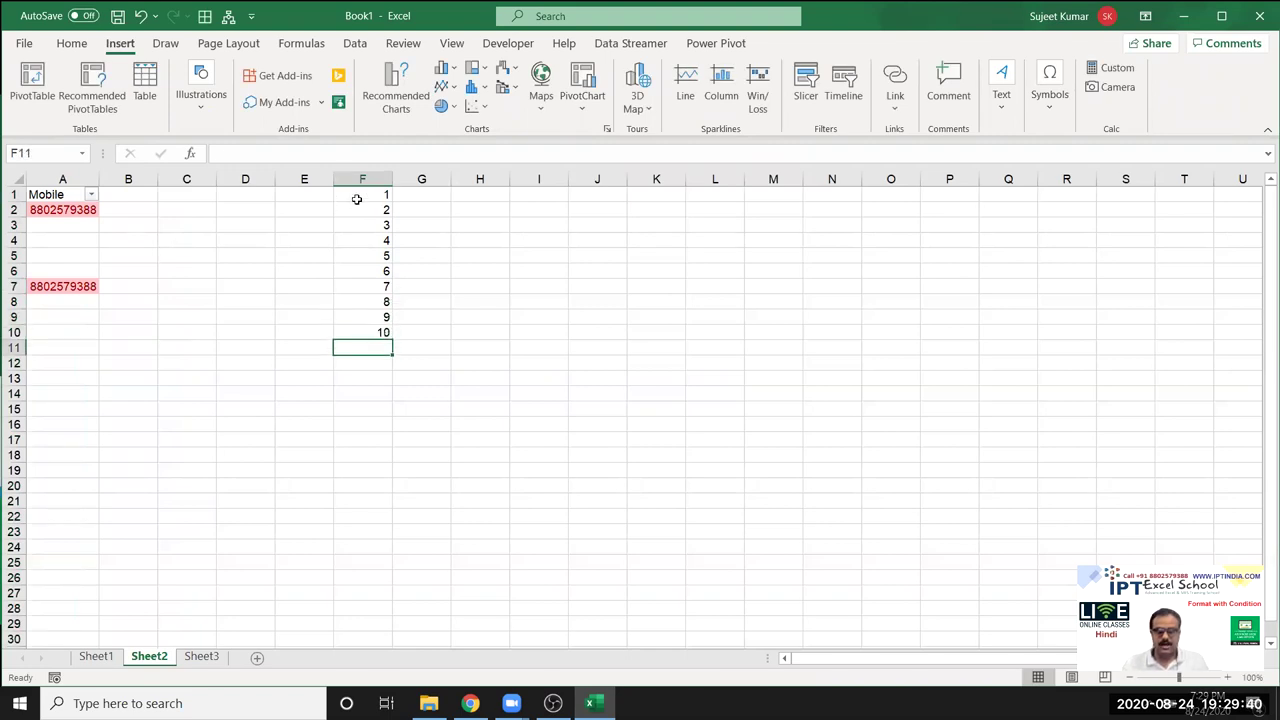
pyautogui.hotkey('ctrl', 'Up')
pyautogui.hotkey('ctrl', 'Up')
pyautogui.hotkey('ctrl', 'shift', 'Down')
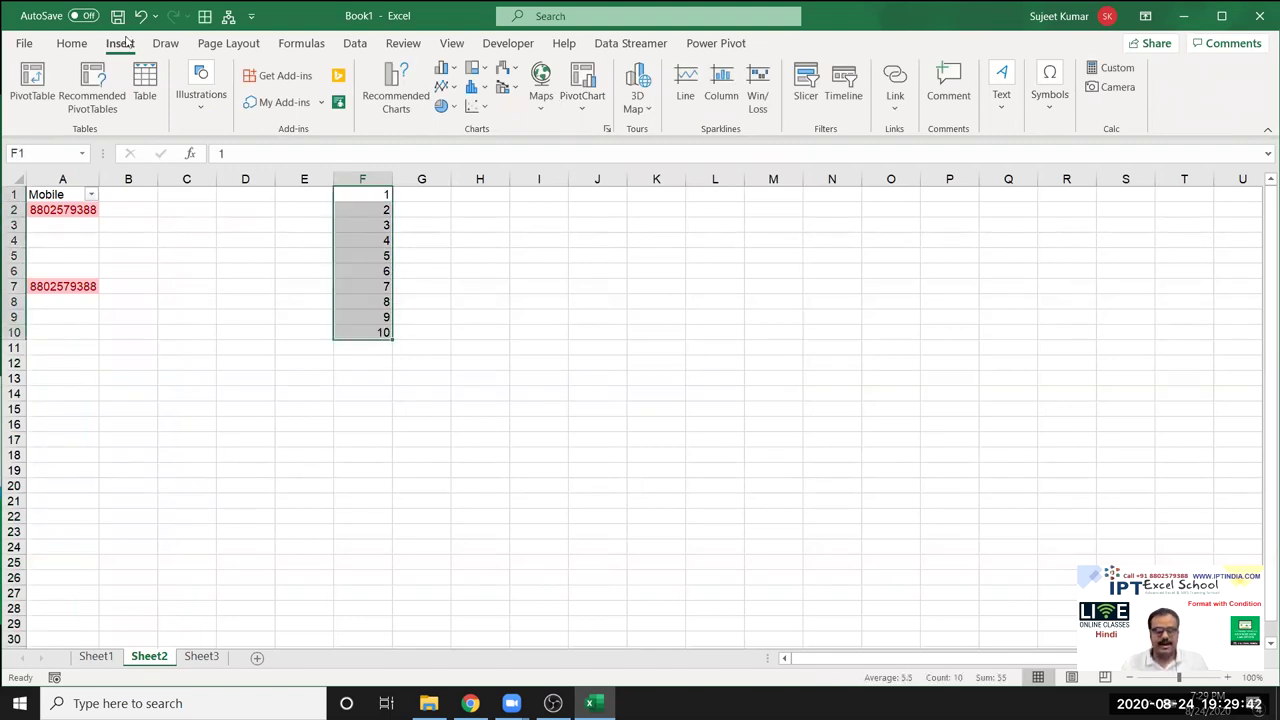
pyautogui.hotkey('alt', 'h')
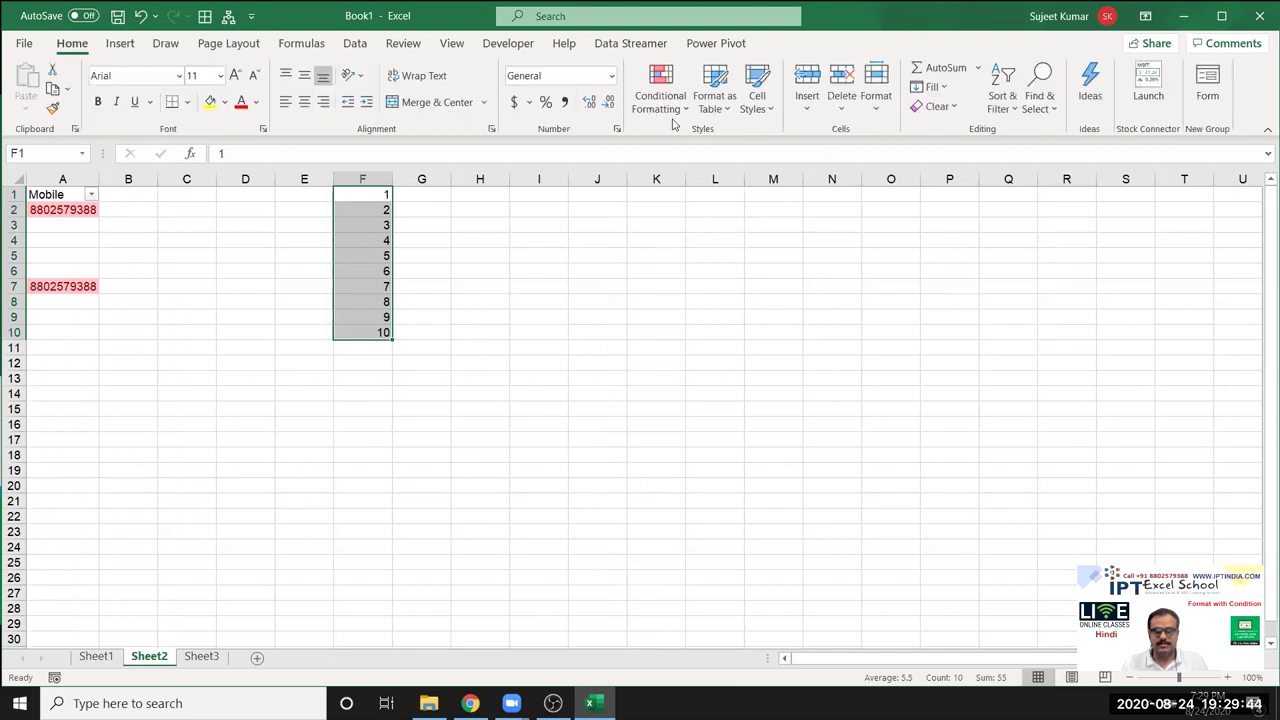
pyautogui.press('l')
pyautogui.moveTo(815, 238)
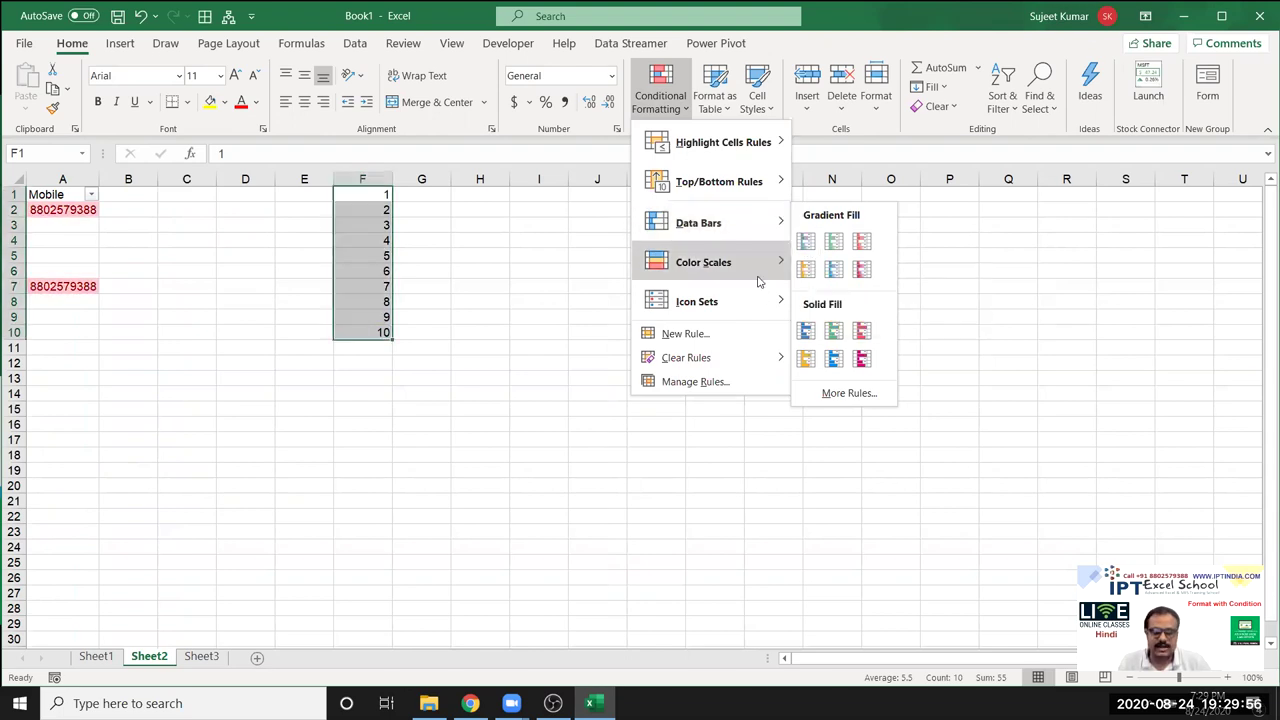
pyautogui.moveTo(758, 281)
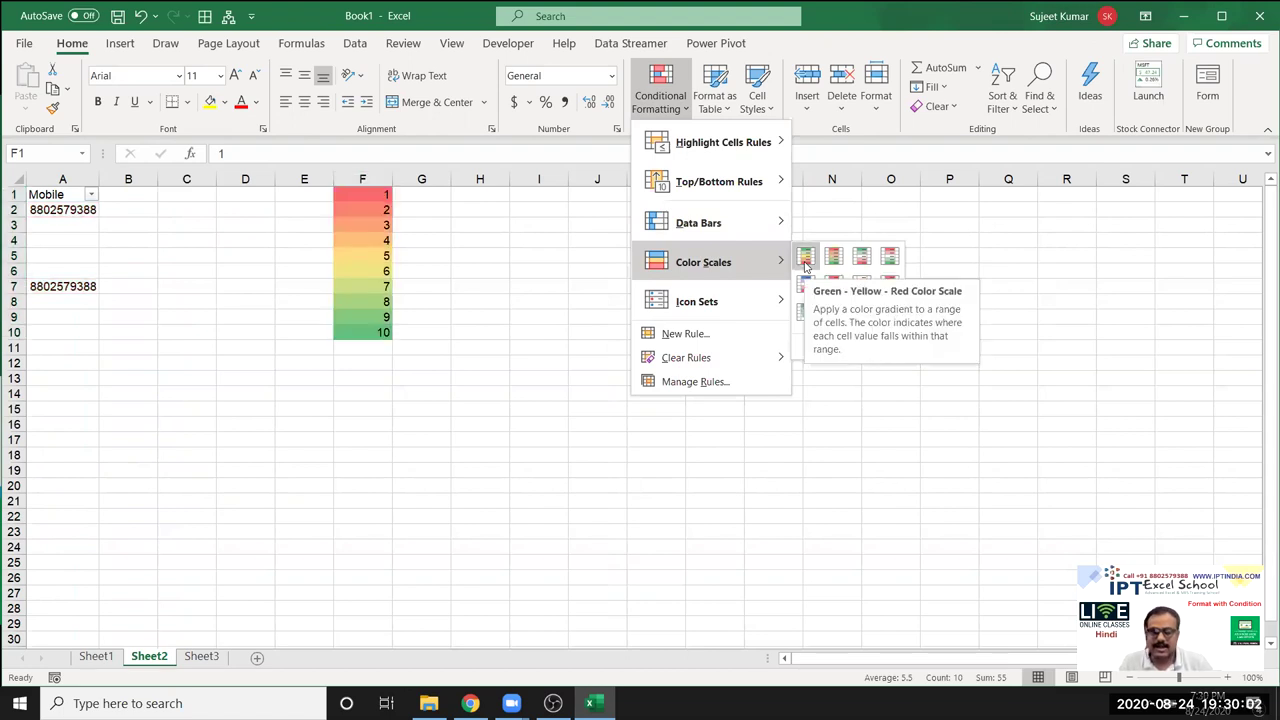
pyautogui.moveTo(786, 312)
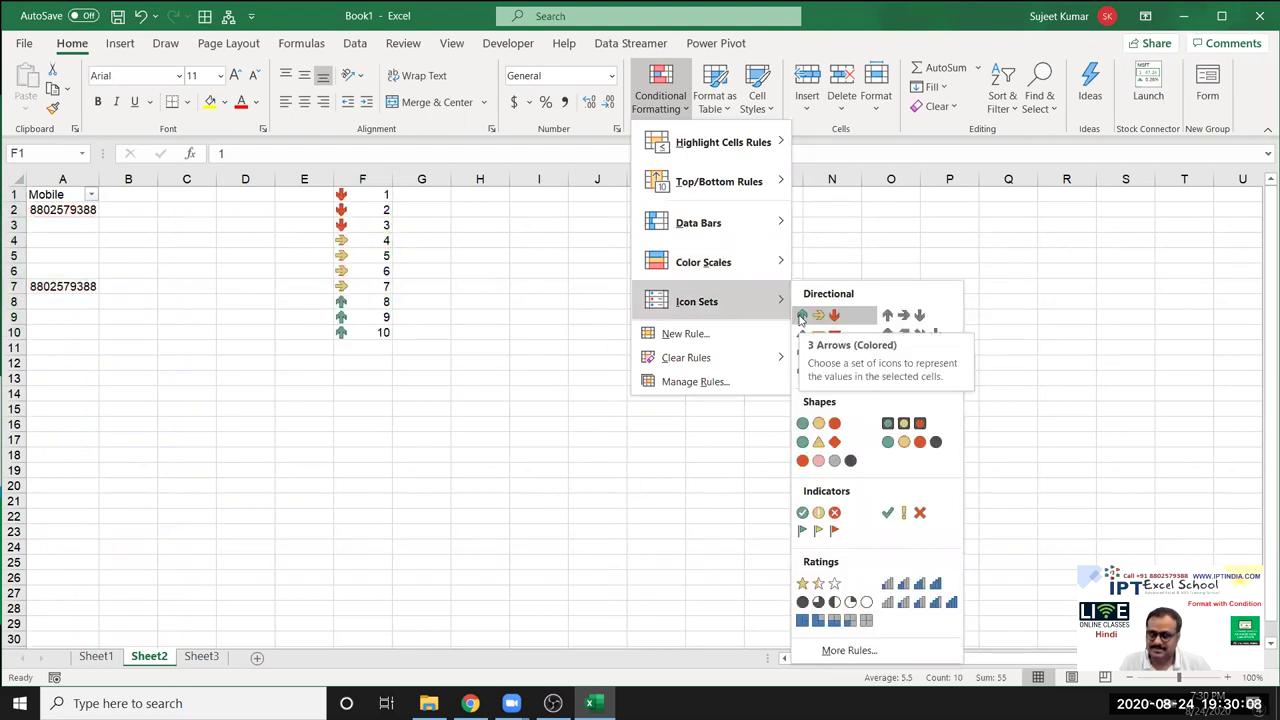
pyautogui.press('Escape')
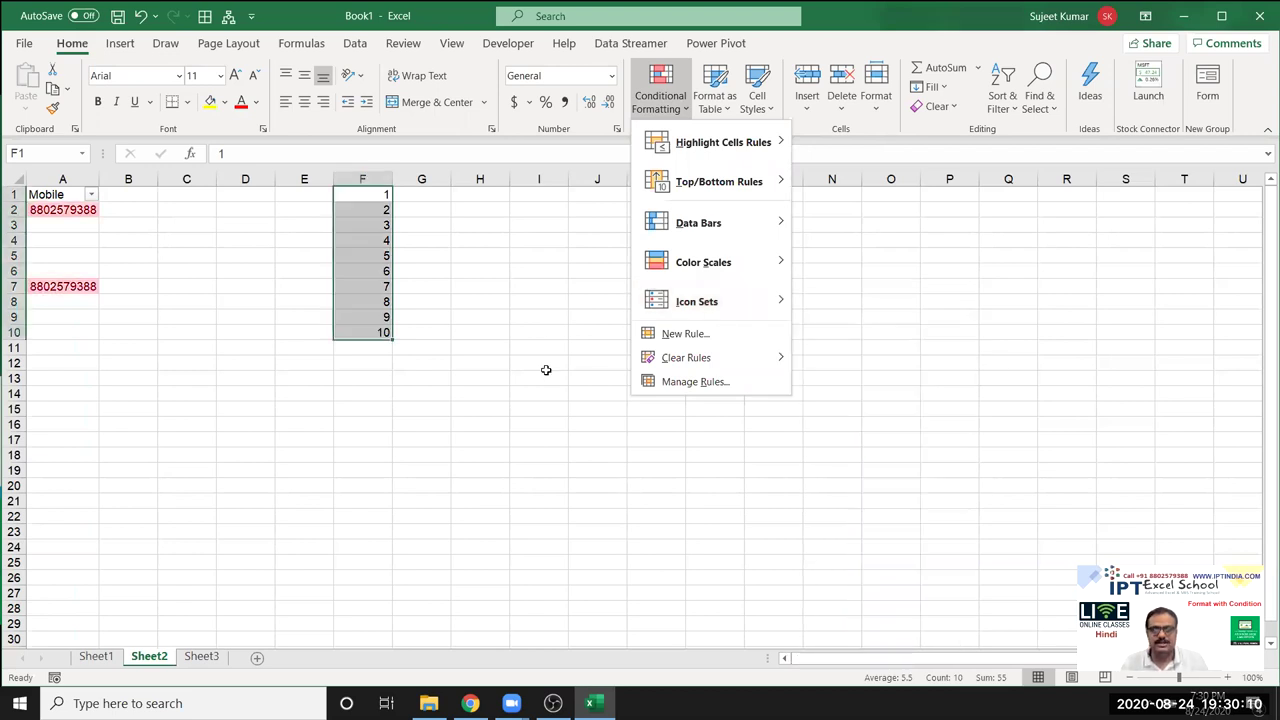
pyautogui.press('Escape')
# Enter headings Q1 and Q2 in I10:J10 and the value 5 in I11.
pyautogui.click(546, 332)
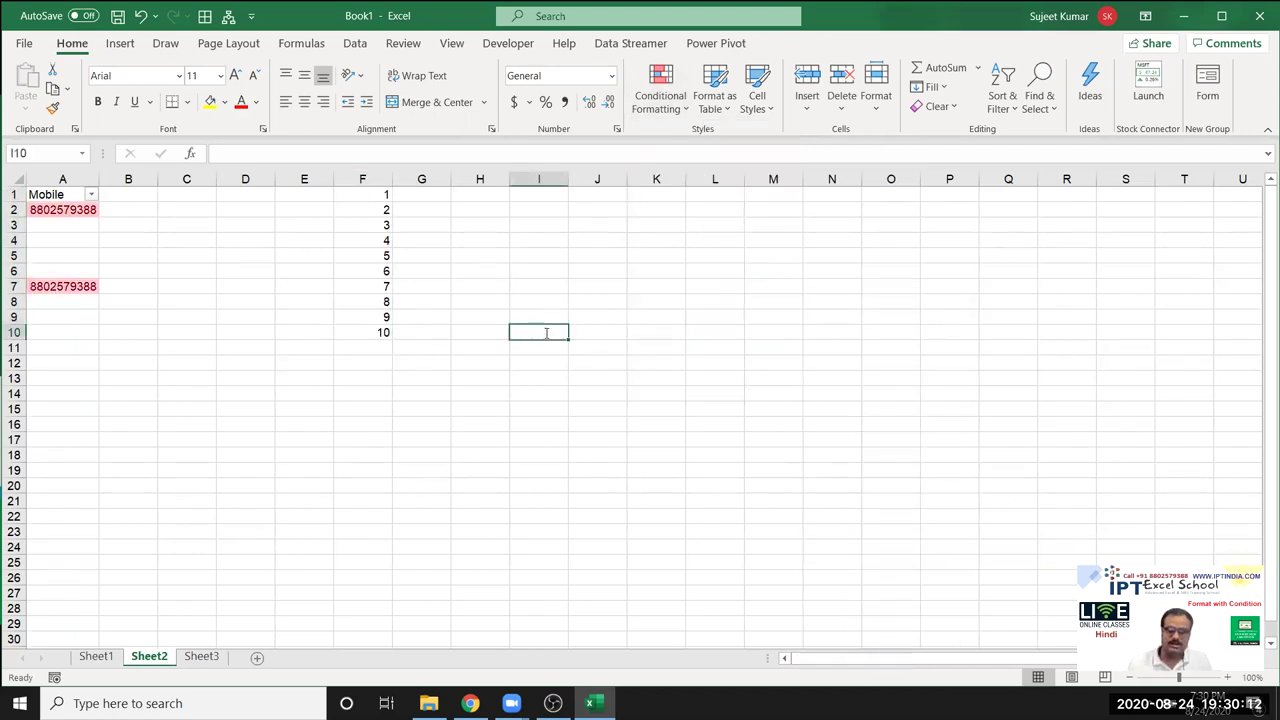
pyautogui.write('Q1')
pyautogui.press('Tab')
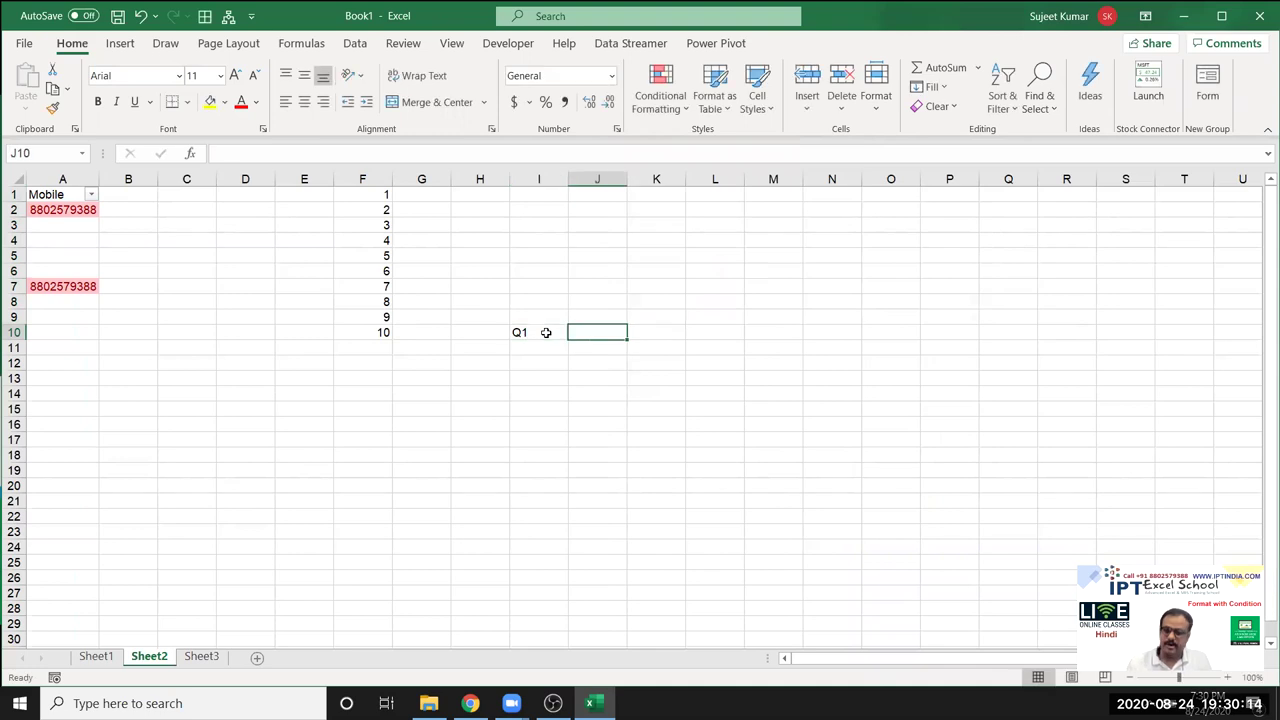
pyautogui.write('Q2')
pyautogui.press('Return')
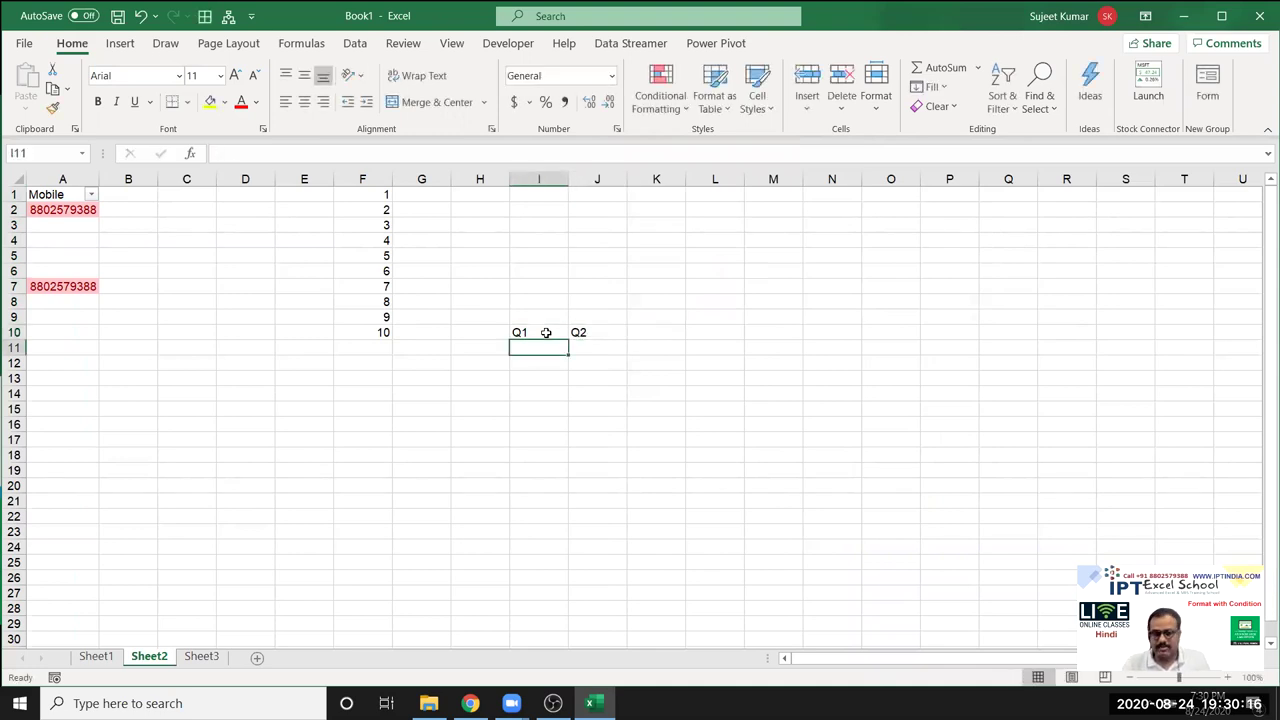
pyautogui.write('5')
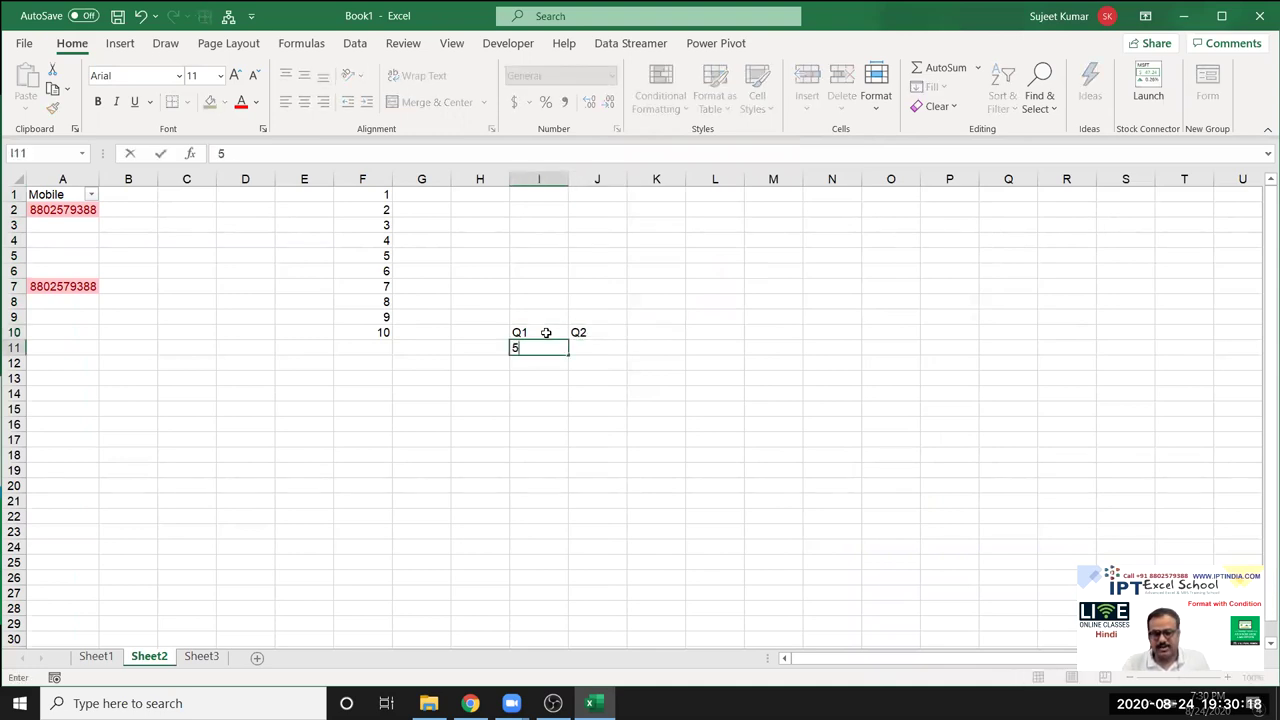
pyautogui.press('Tab')
pyautogui.write('6')
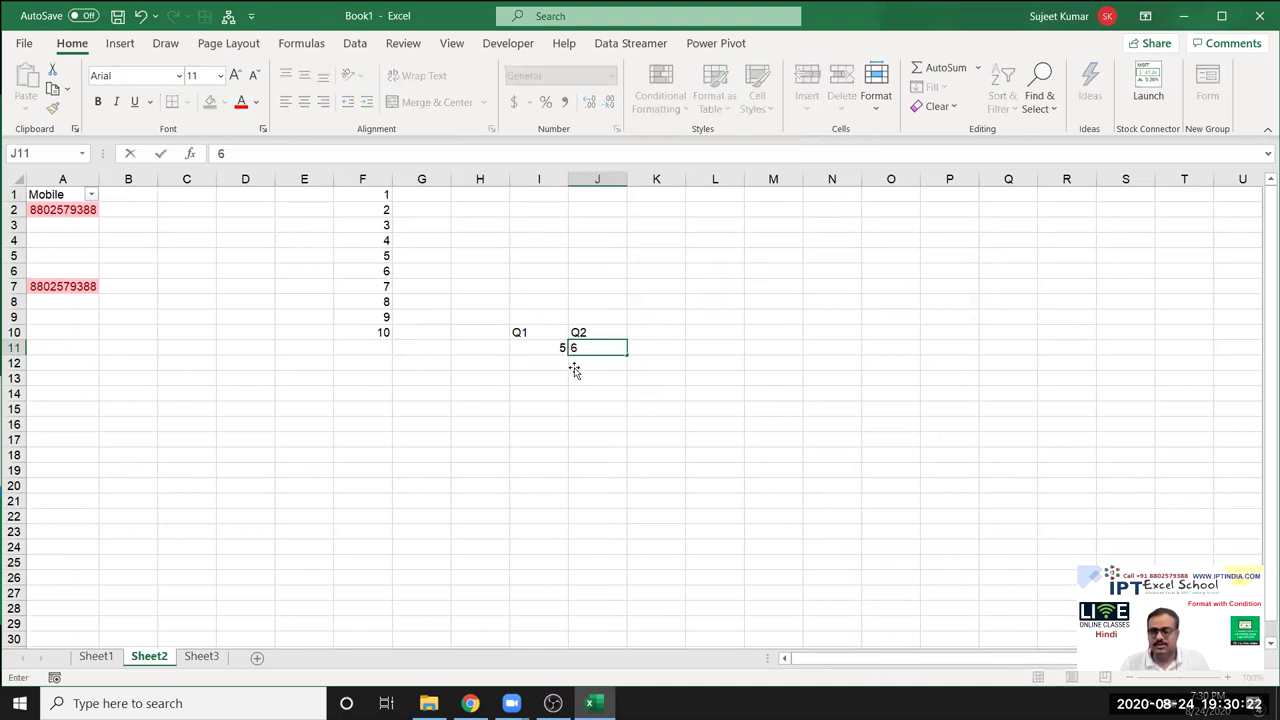
# Fill I11 into J11 as a series giving 6, and apply a three-arrow icon set to I11:J11.
pyautogui.click(551, 346)
pyautogui.moveTo(569, 354); pyautogui.dragTo(620, 350)
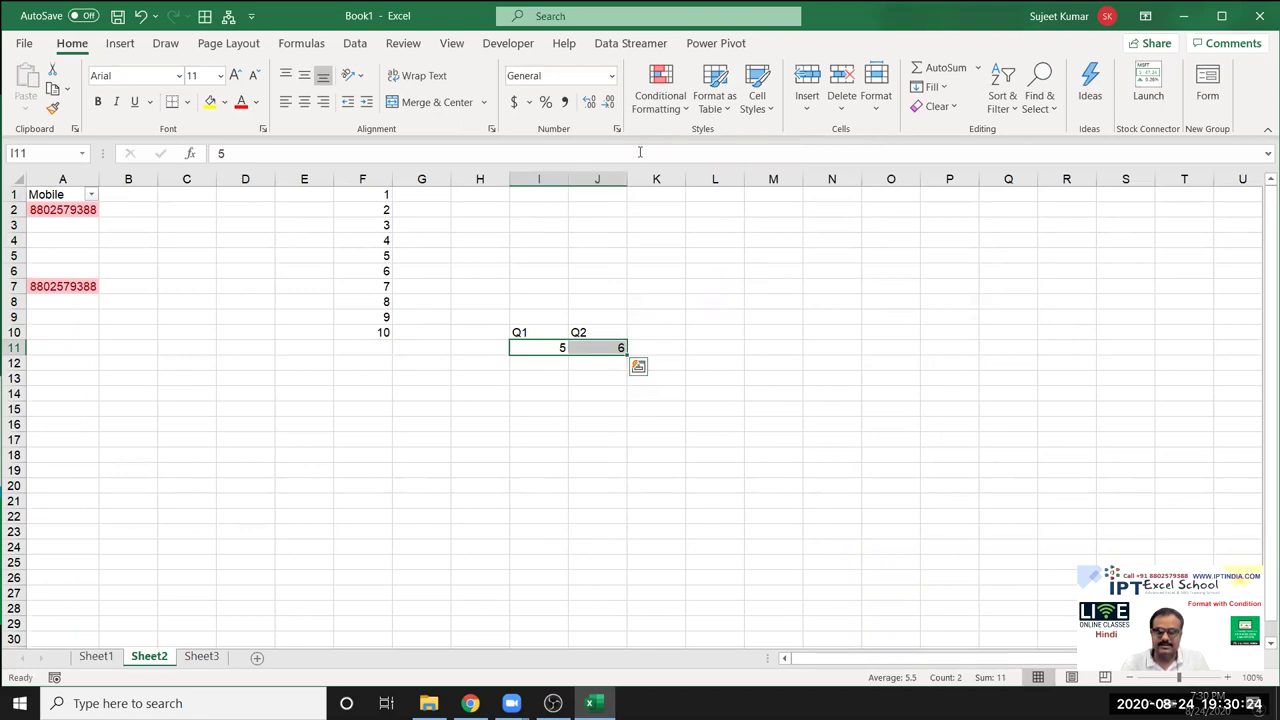
pyautogui.click(660, 95)
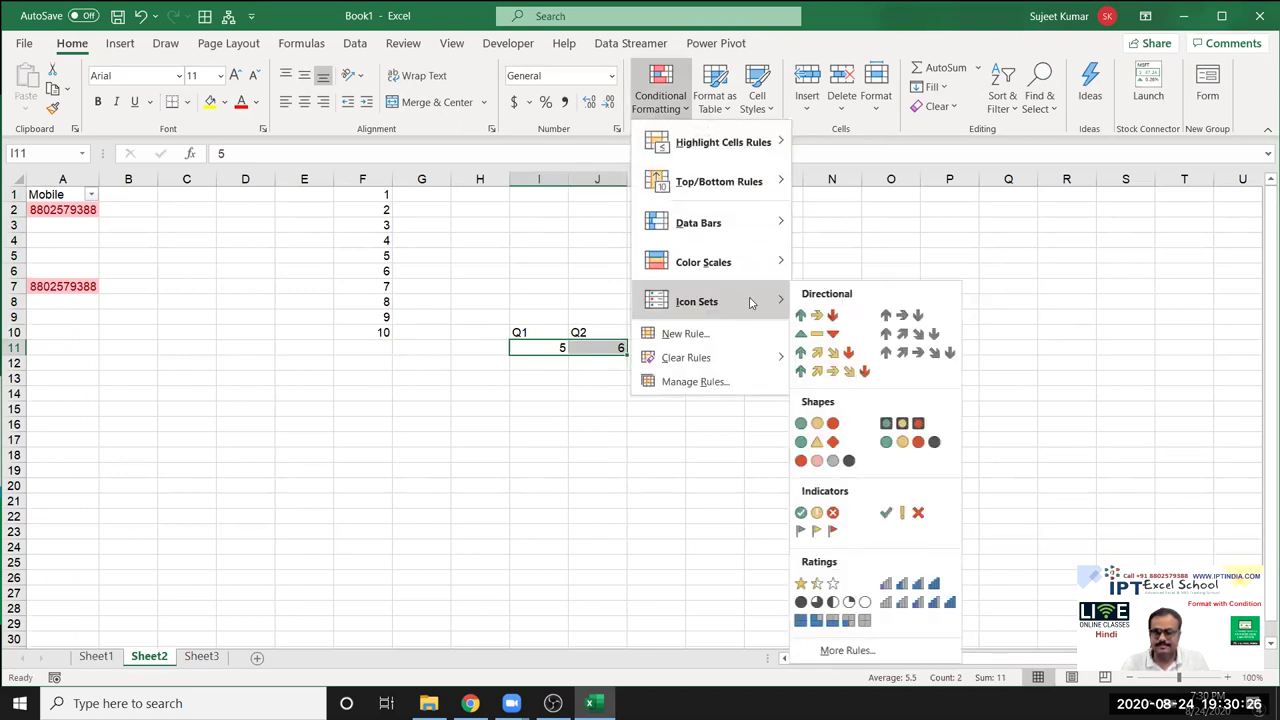
pyautogui.click(820, 316)
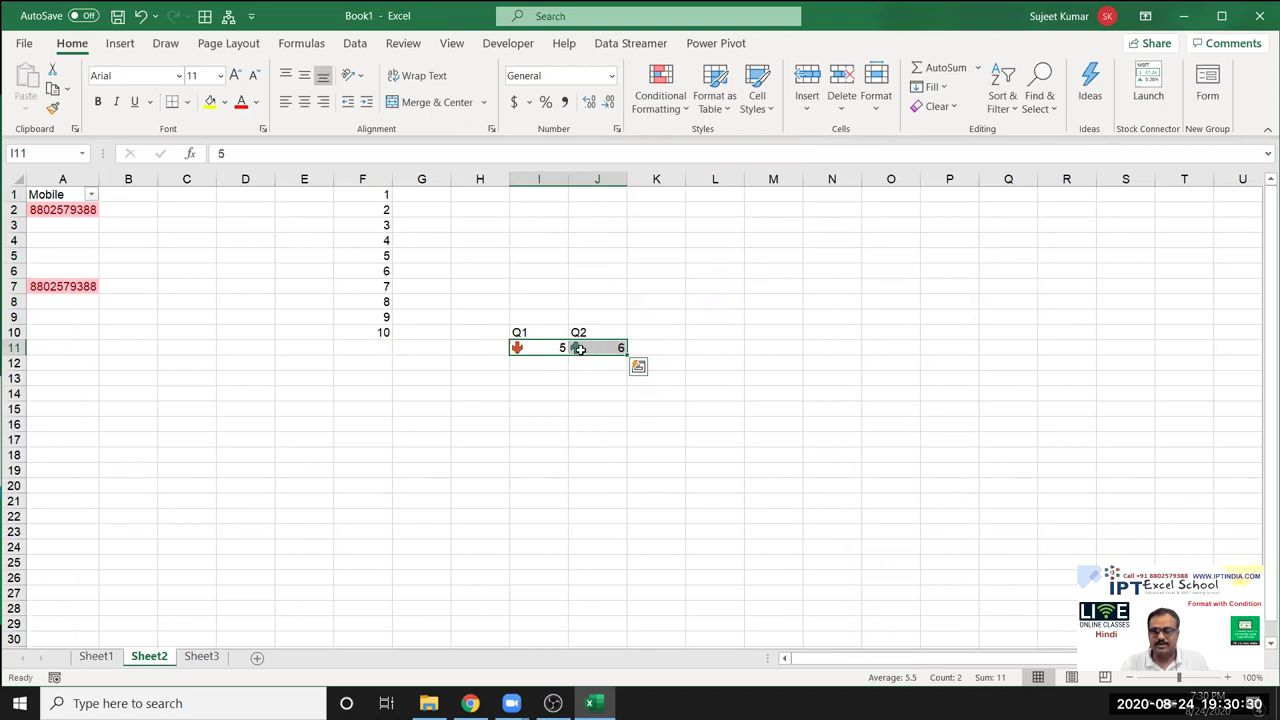
# Change the Q1 value to 20 and the Q2 value to 21 so the arrows swap.
pyautogui.click(534, 347)
pyautogui.write('20')
pyautogui.hotkey('ctrl', 'Return')
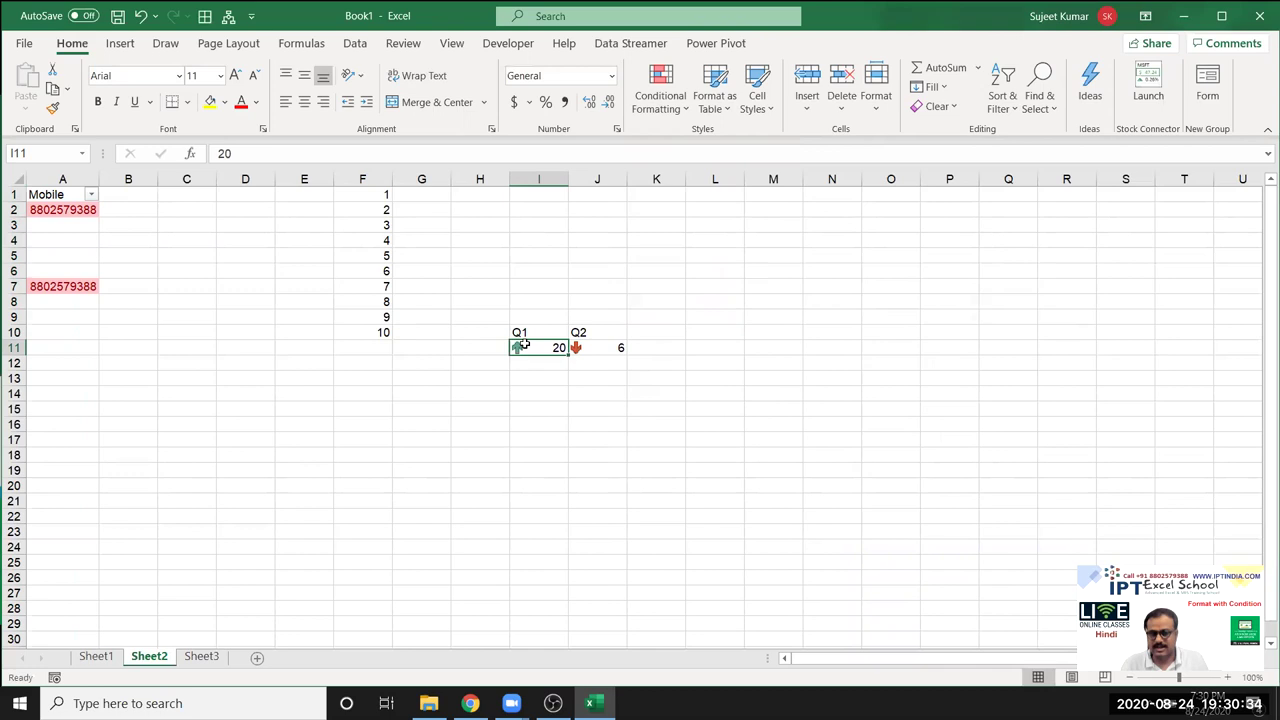
pyautogui.press('Right')
pyautogui.write('21')
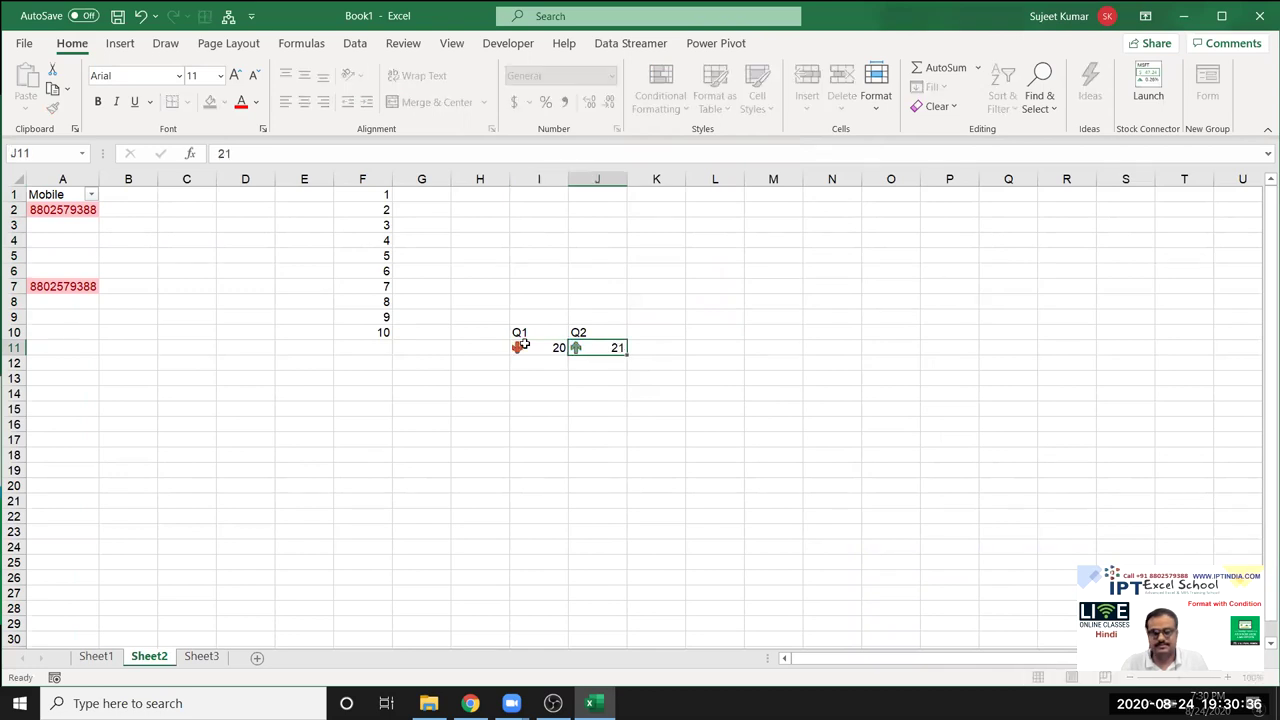
pyautogui.press('Return')
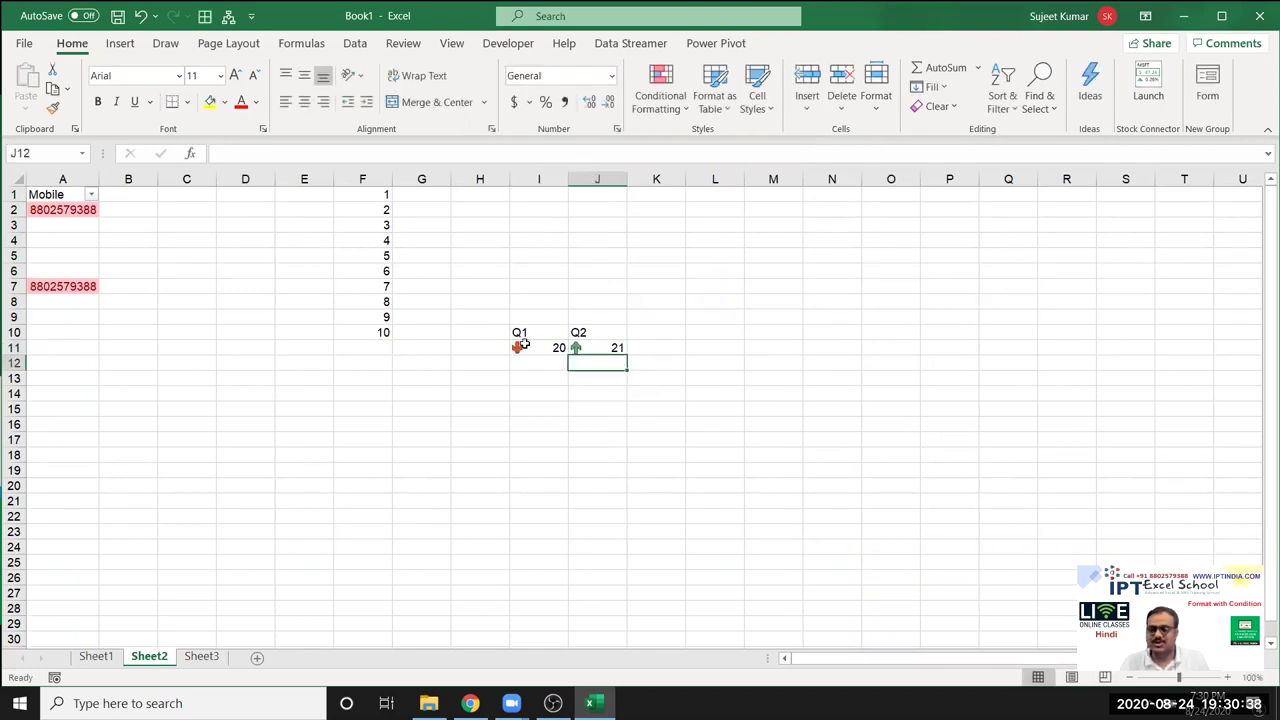
# Browse the Conditional Formatting menu: Highlight Cells, Top/Bottom, Data Bars, Color Scales, Icon Sets, Clear Rules.
pyautogui.click(651, 114)
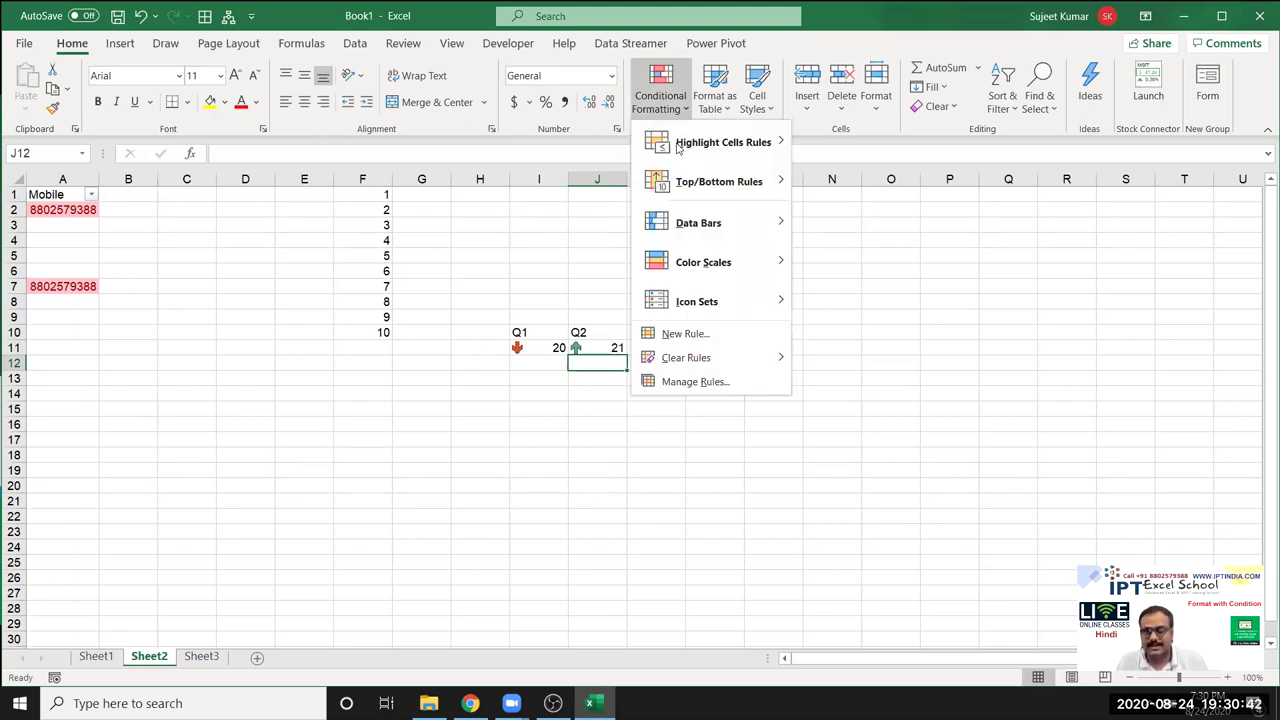
pyautogui.moveTo(679, 148)
pyautogui.moveTo(680, 181)
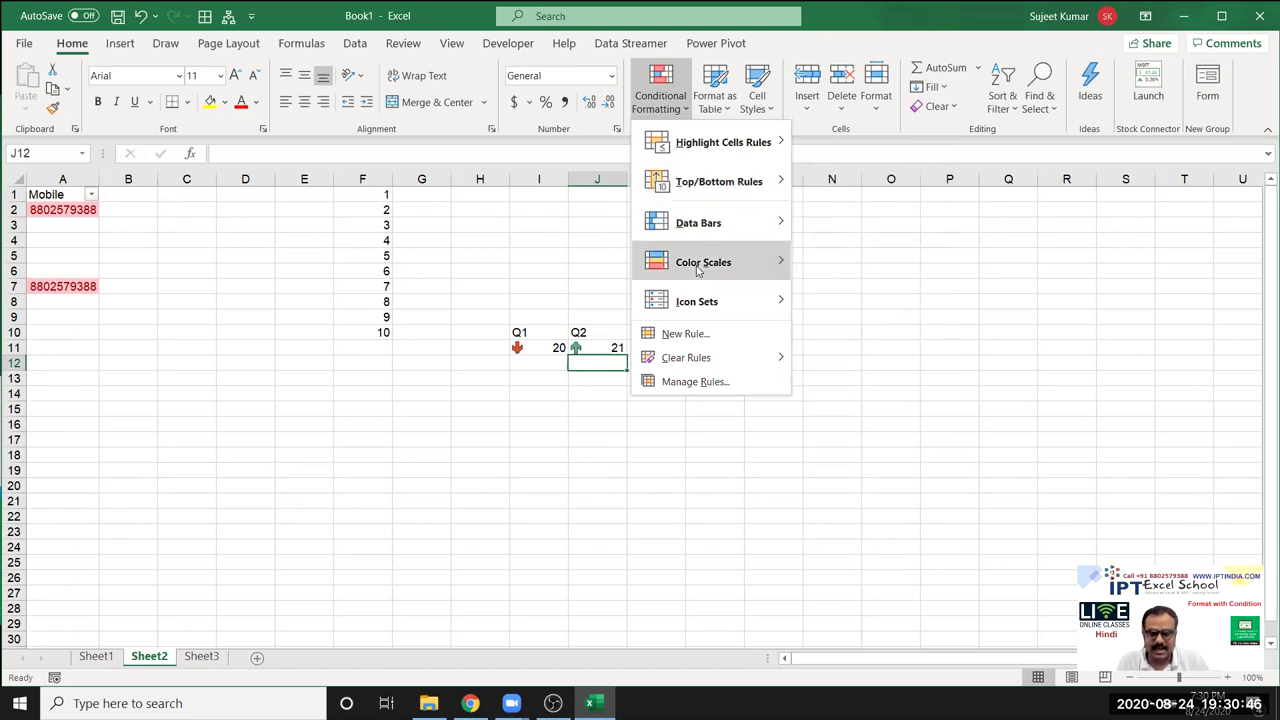
pyautogui.moveTo(699, 266)
pyautogui.moveTo(706, 300)
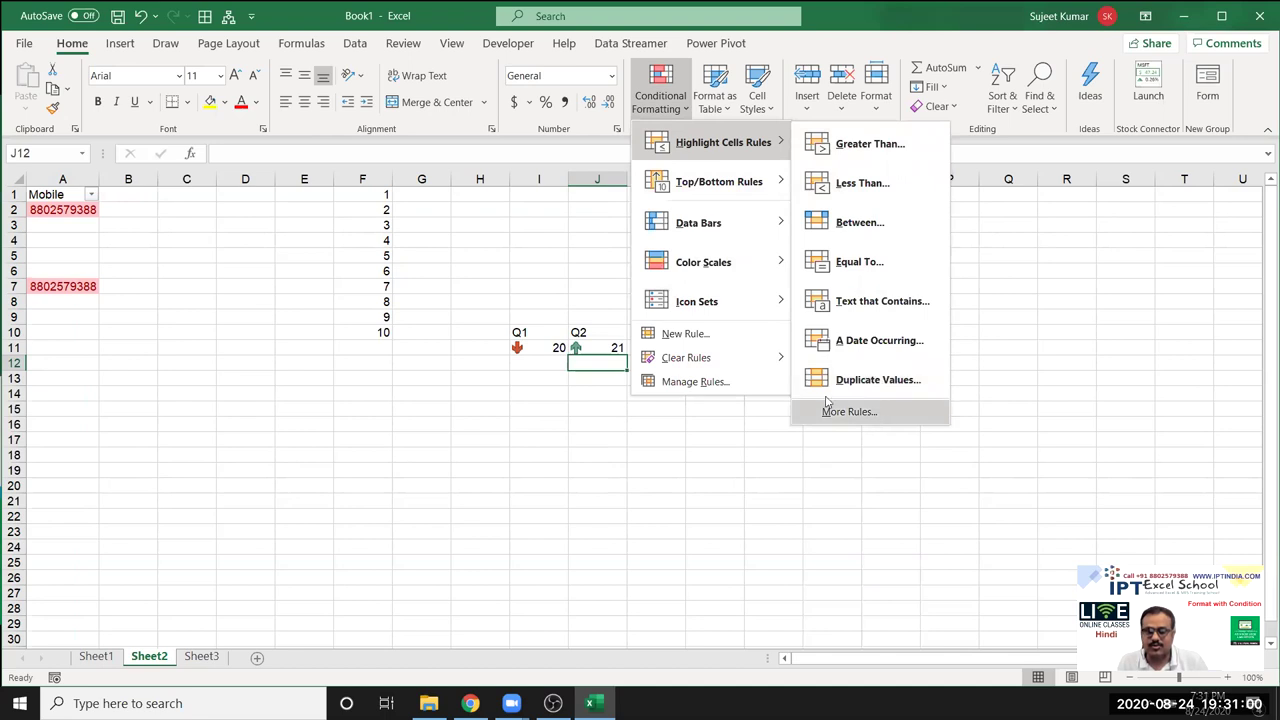
pyautogui.moveTo(710, 357)
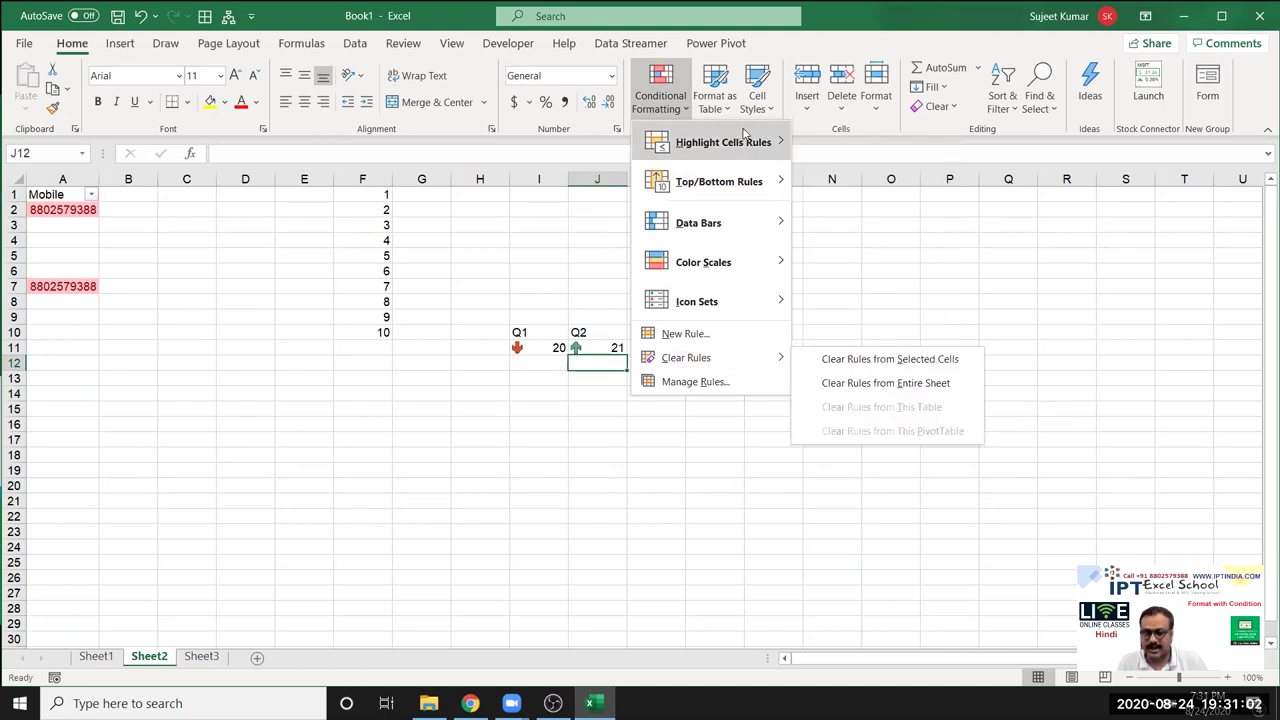
pyautogui.click(851, 421)
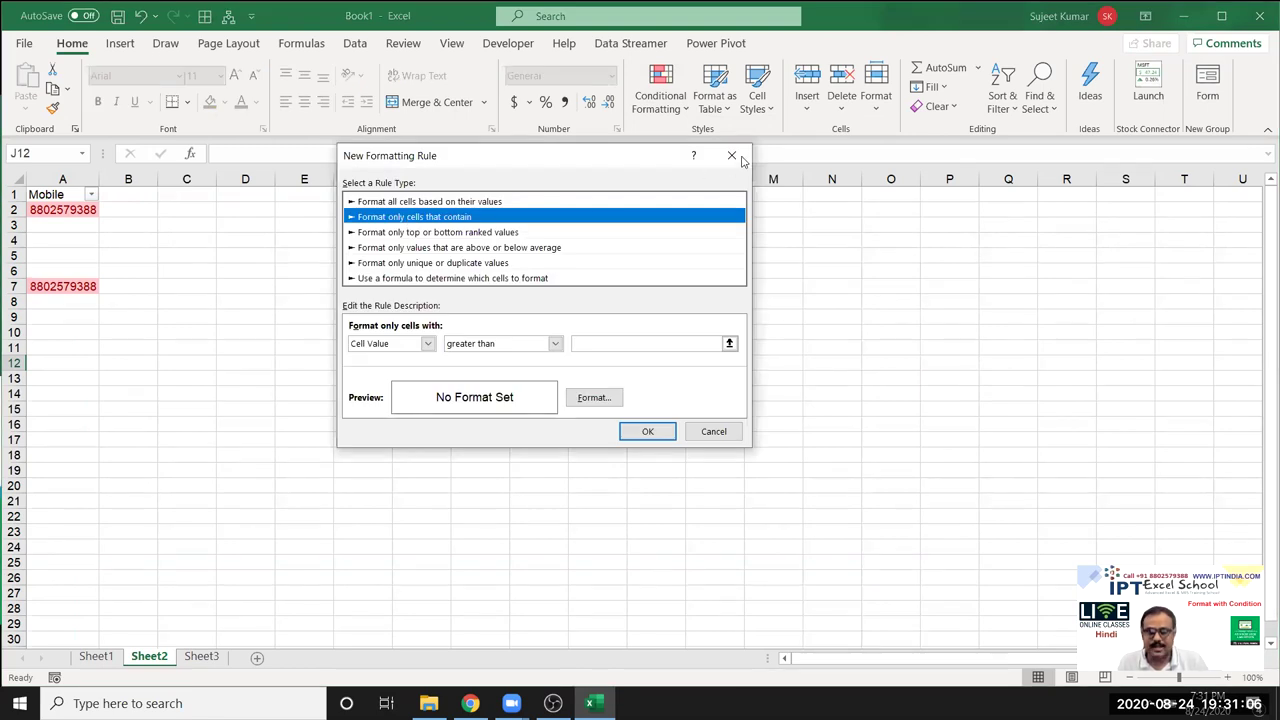
pyautogui.click(731, 156)
pyautogui.click(645, 112)
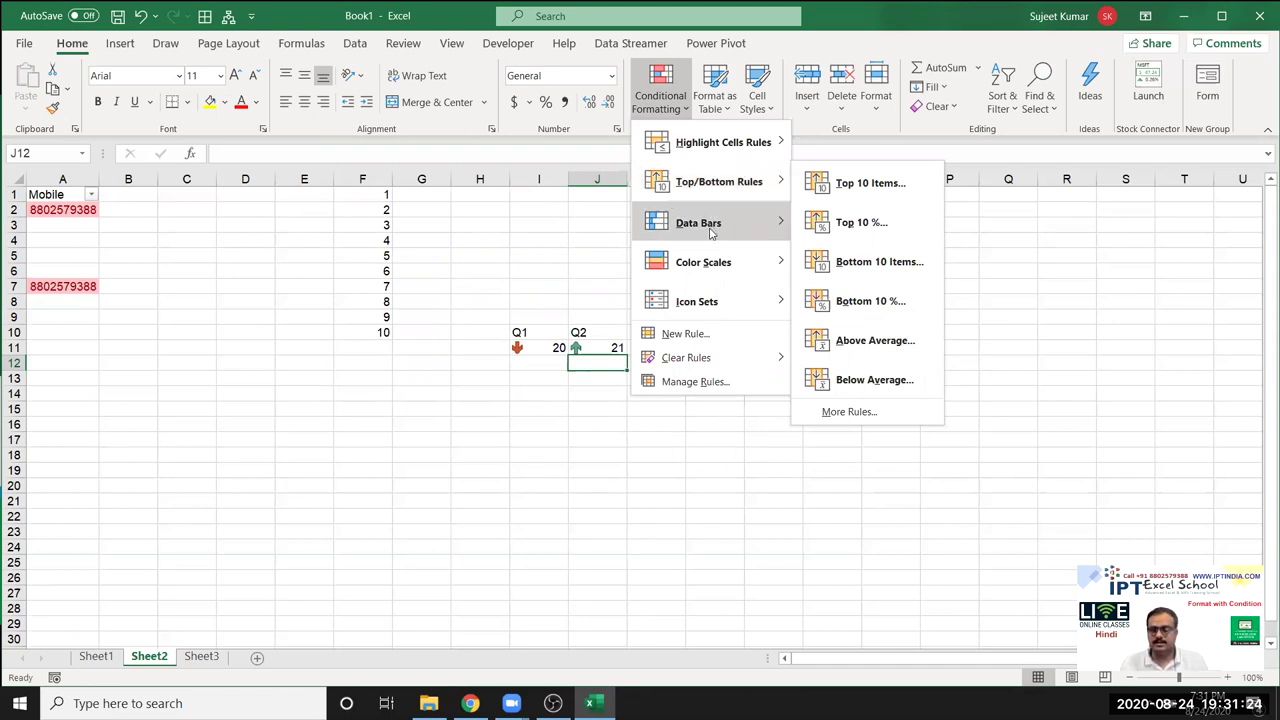
# Look through the Conditional Formatting submenus without choosing any rule.
pyautogui.moveTo(714, 232)
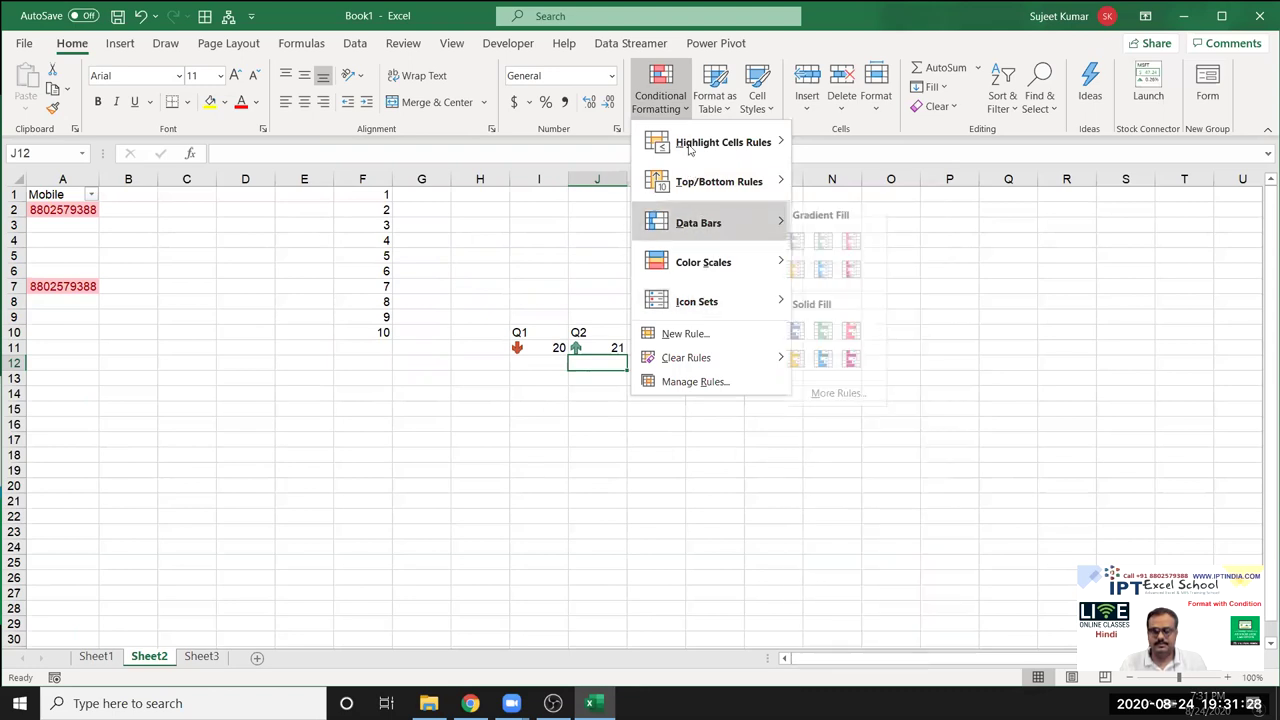
pyautogui.moveTo(689, 148)
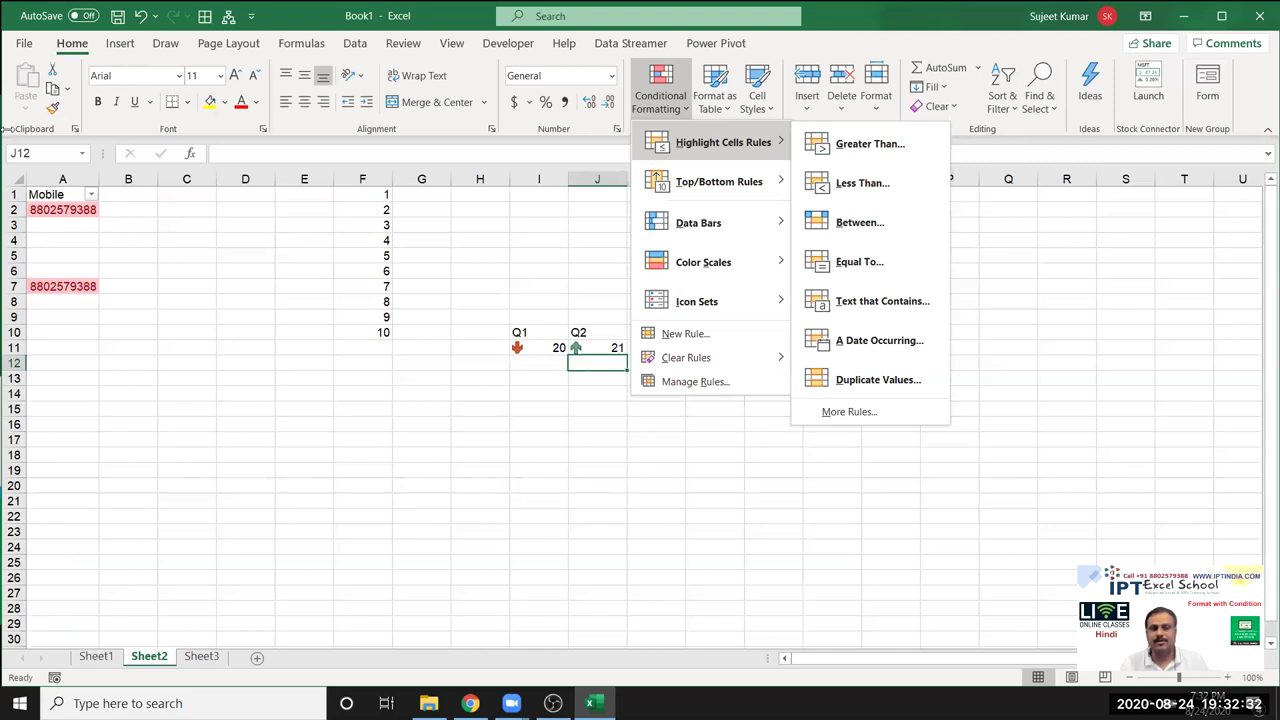
# Close the menu, select cells A7 and F5 on Sheet2, then switch to Sheet1.
pyautogui.click(55, 230)
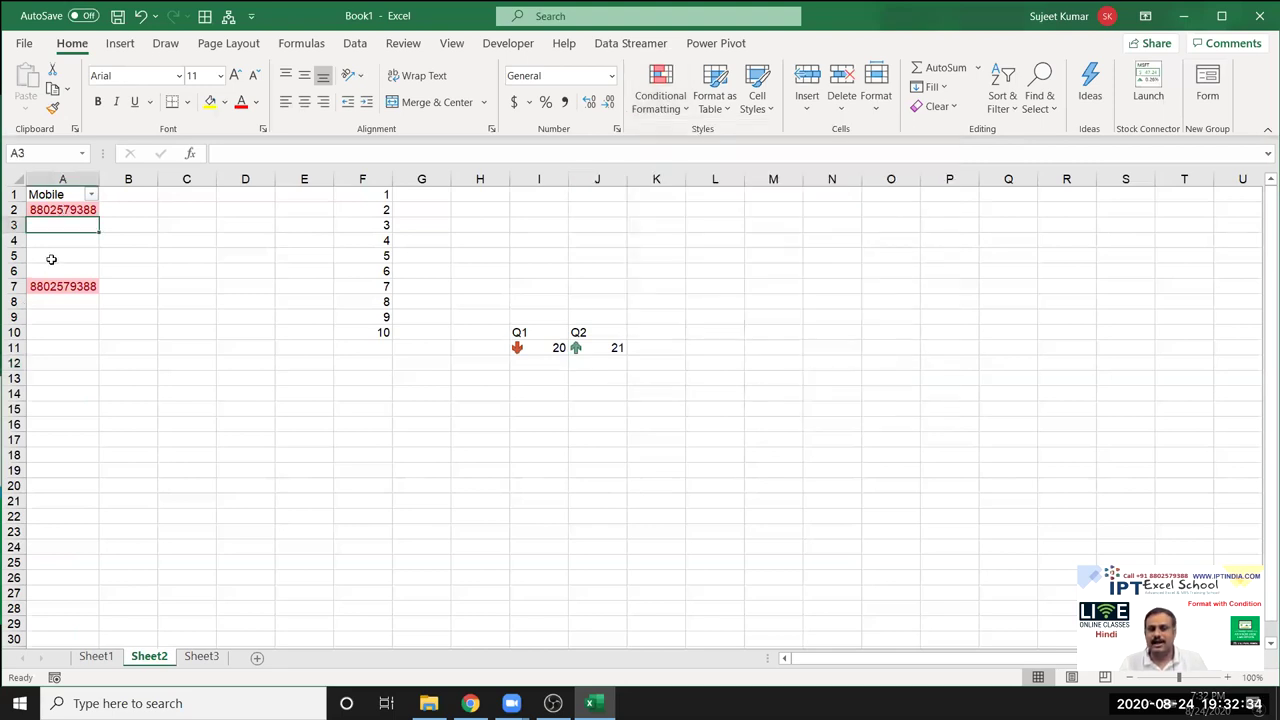
pyautogui.click(58, 290)
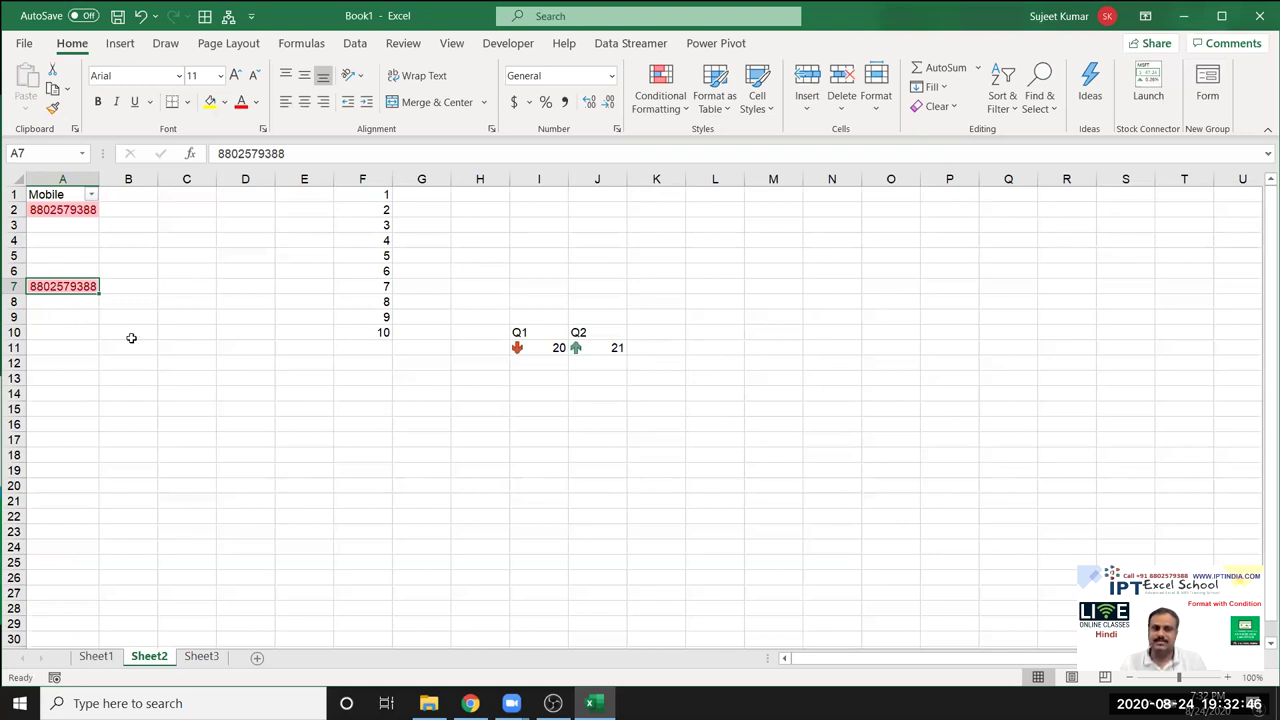
pyautogui.click(369, 254)
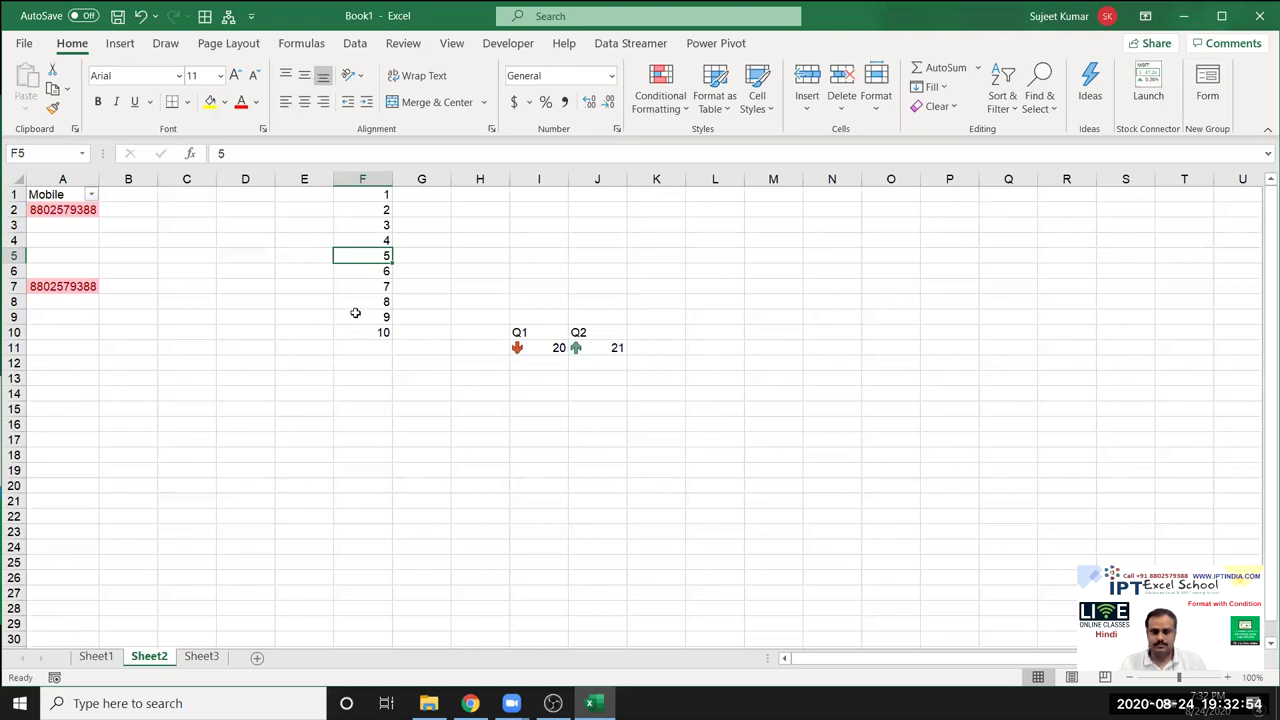
pyautogui.click(95, 658)
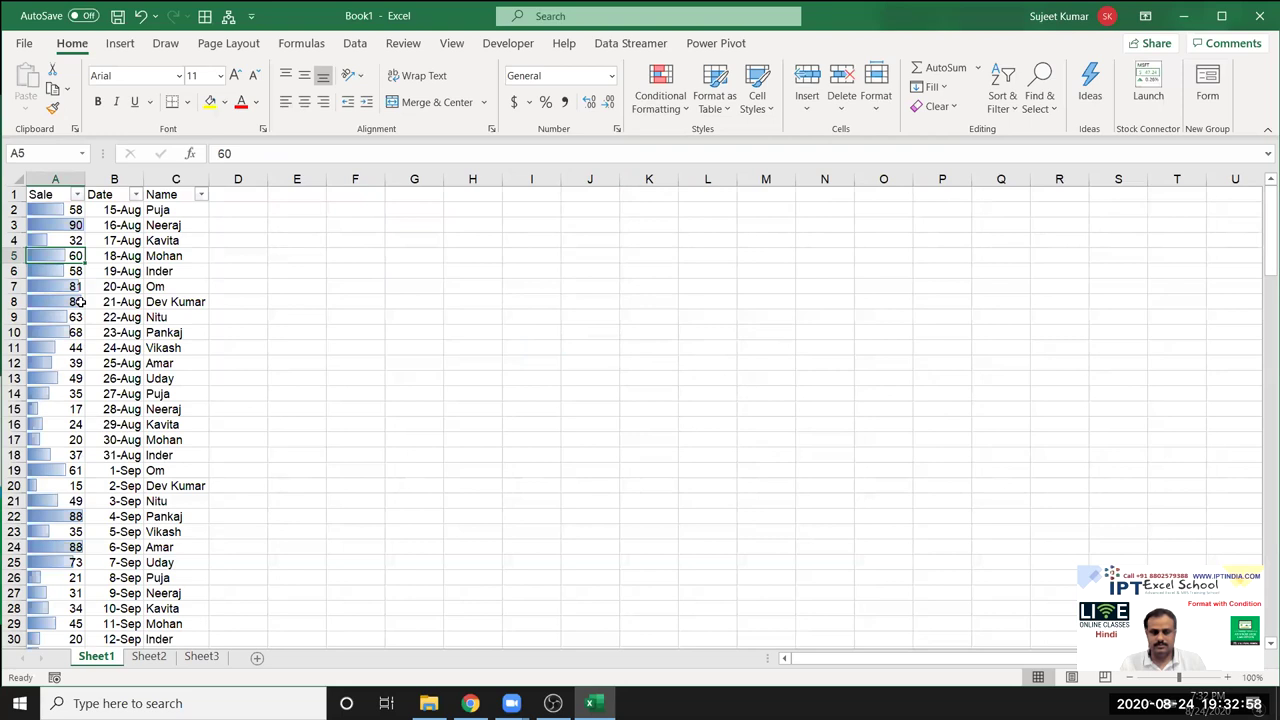
# Insert a blank row above the 21-Aug row and enter a Sale of 95 in A8.
pyautogui.scroll(-7, 100, 516)
pyautogui.scroll(2, 100, 520)
pyautogui.scroll(5, 100, 522)
pyautogui.scroll(5, 100, 525)
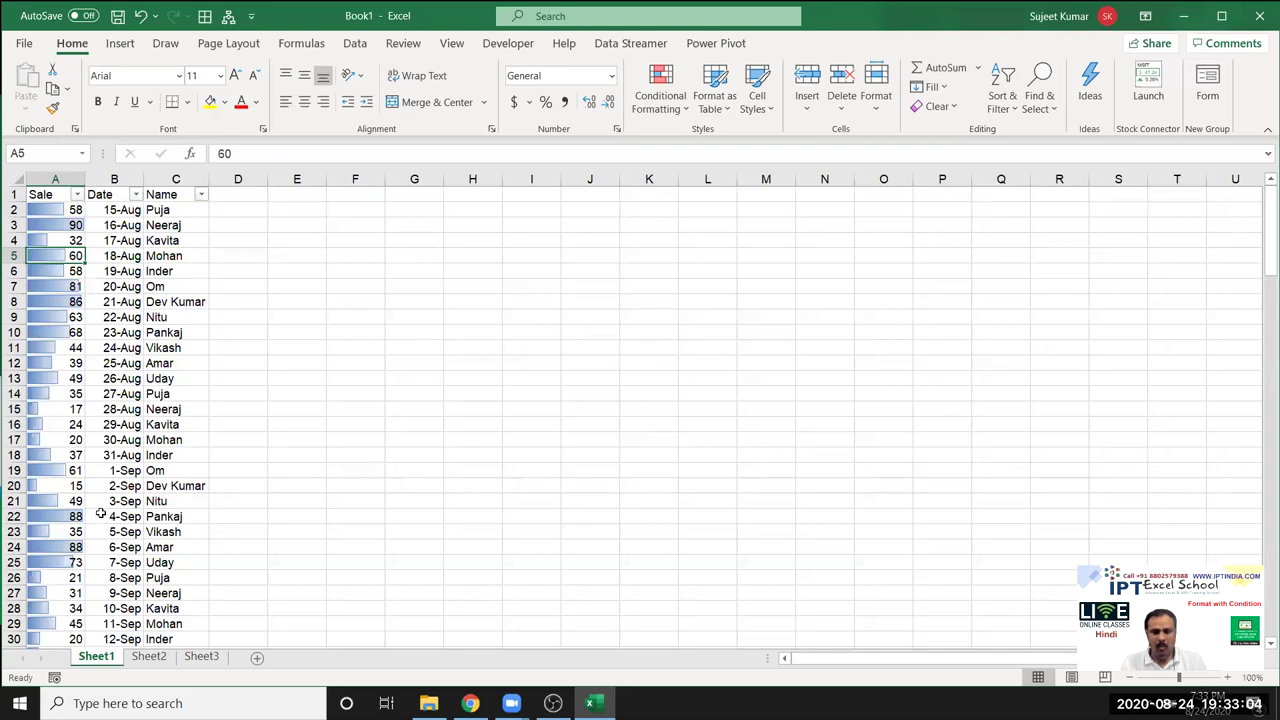
pyautogui.click(12, 301)
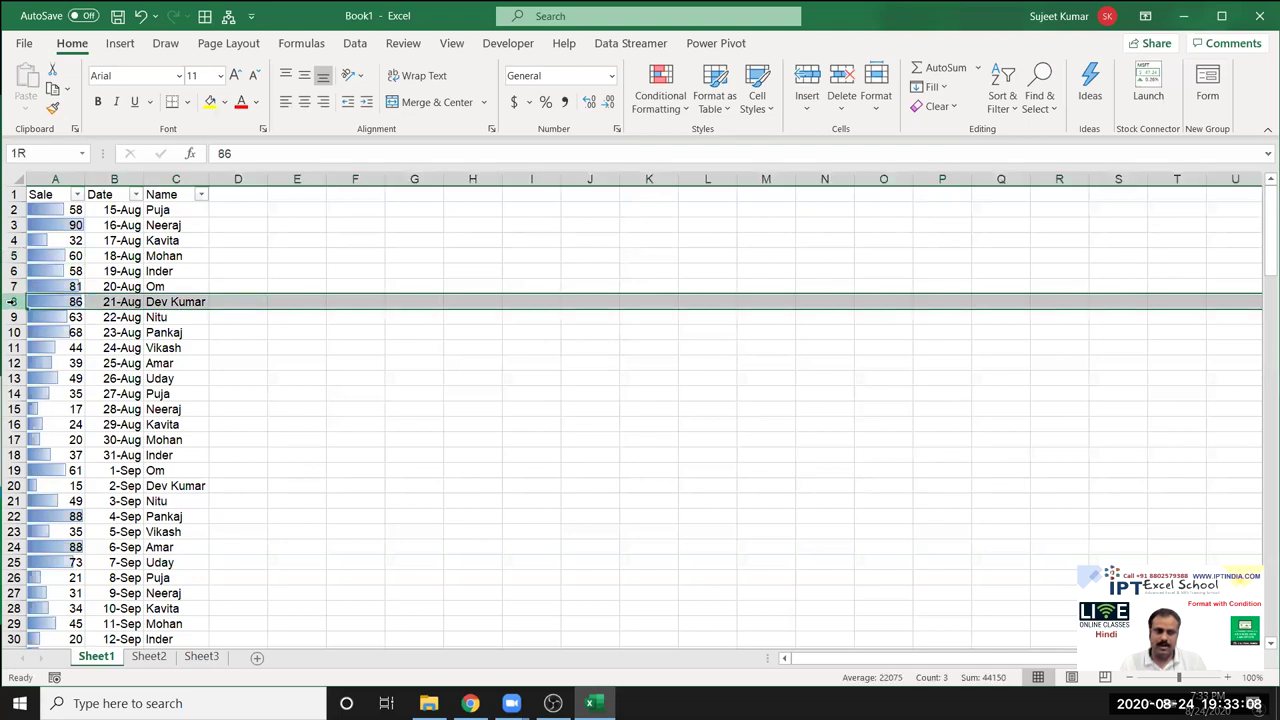
pyautogui.hotkey('ctrl', 'shift', '+')
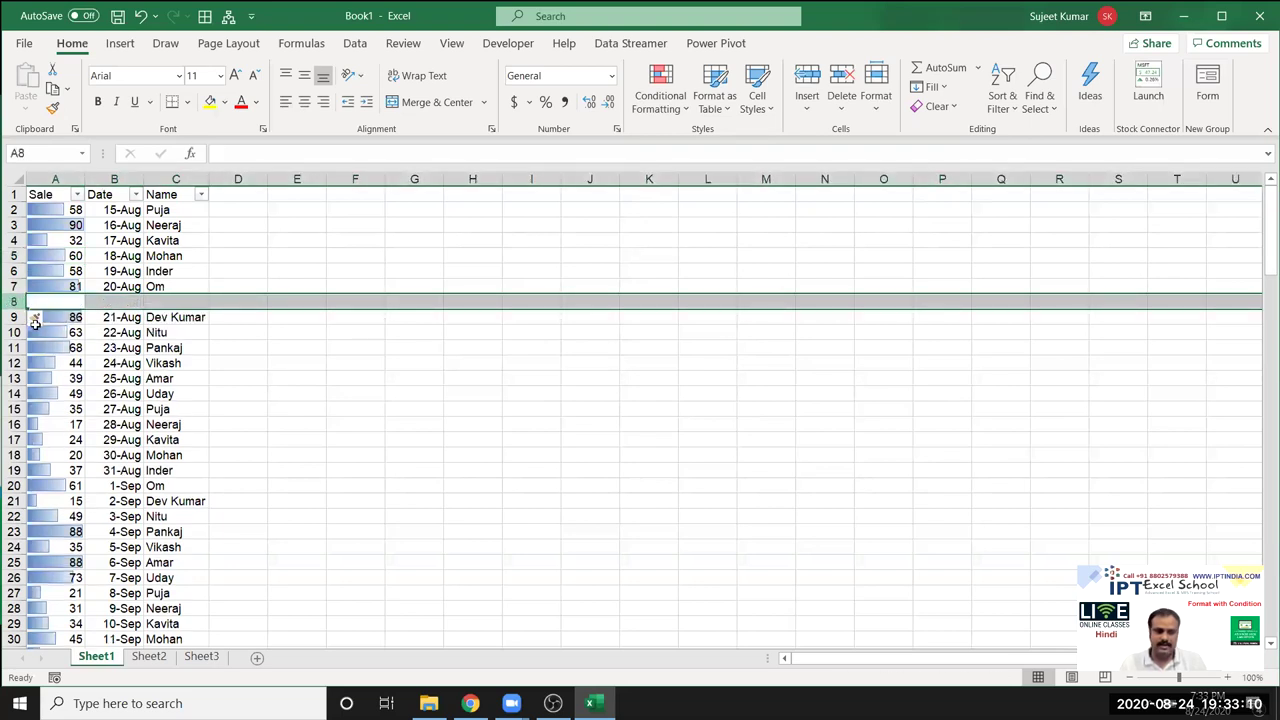
pyautogui.click(148, 394)
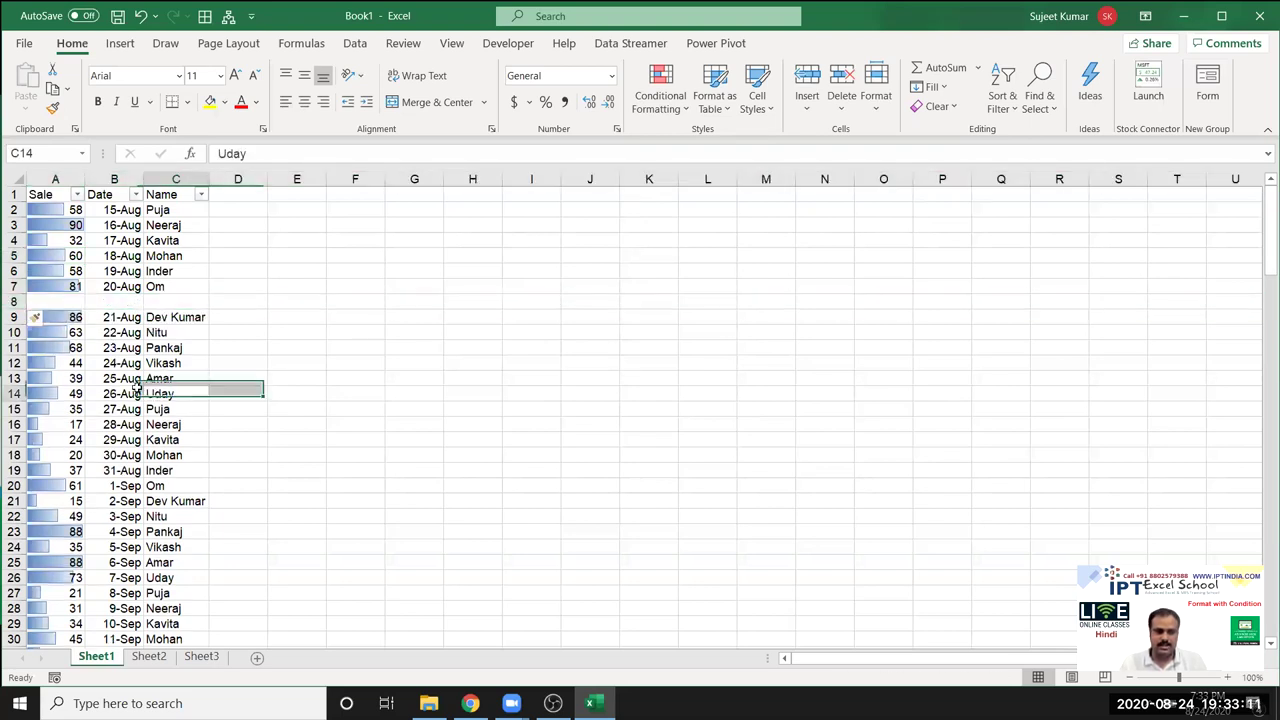
pyautogui.click(66, 301)
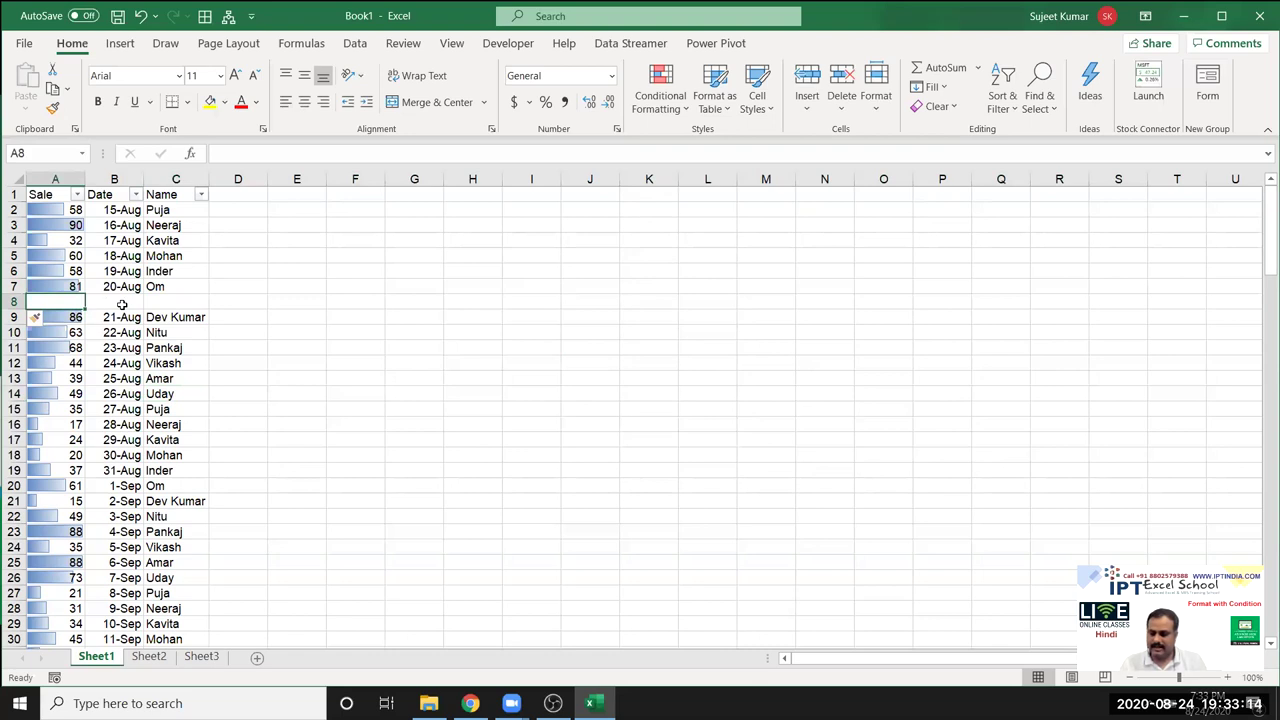
pyautogui.write('95')
pyautogui.press('Return')
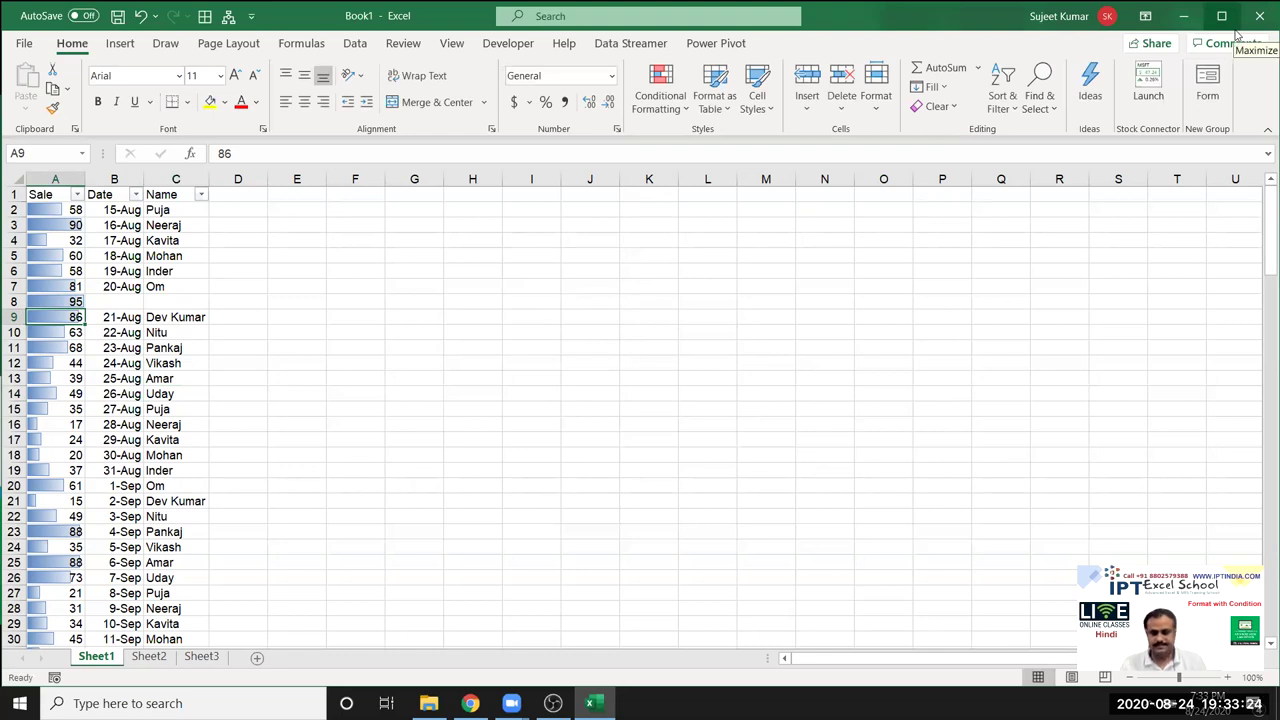
# Minimize the Excel window to show the desktop.
pyautogui.click(1183, 15)
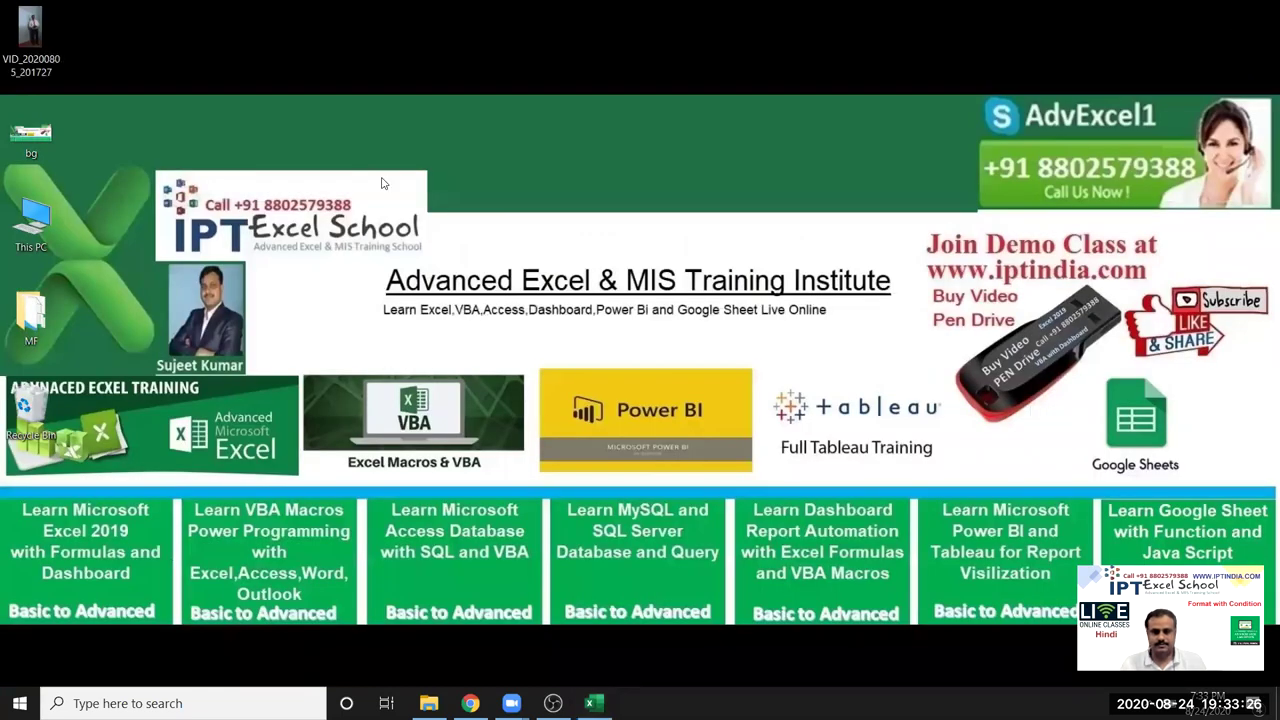